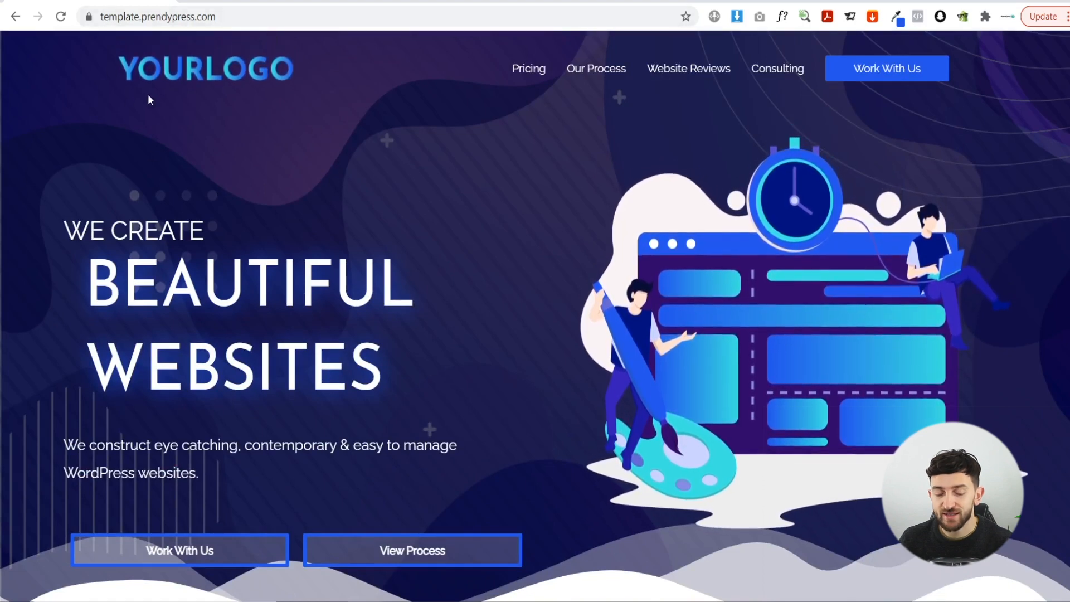
- Scroll down the PrendyPress homepage and bring up the link options for View Process
{"action": "scroll", "coordinate": [248, 147], "scroll_direction": "down", "scroll_amount": 10}
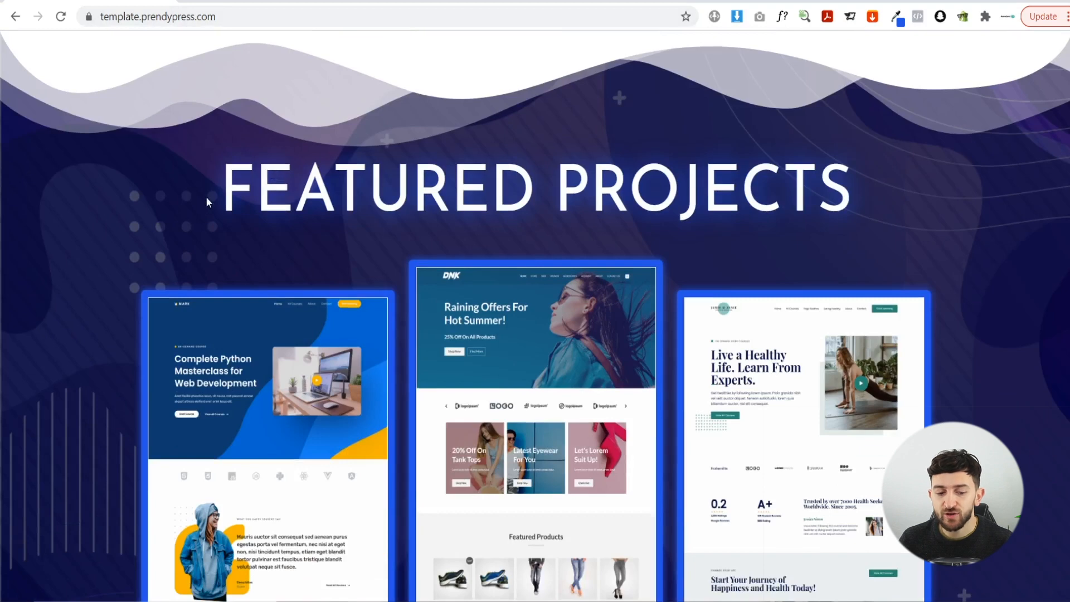
{"action": "scroll", "coordinate": [290, 267], "scroll_direction": "down", "scroll_amount": 3}
{"action": "scroll", "coordinate": [297, 283], "scroll_direction": "down", "scroll_amount": 1}
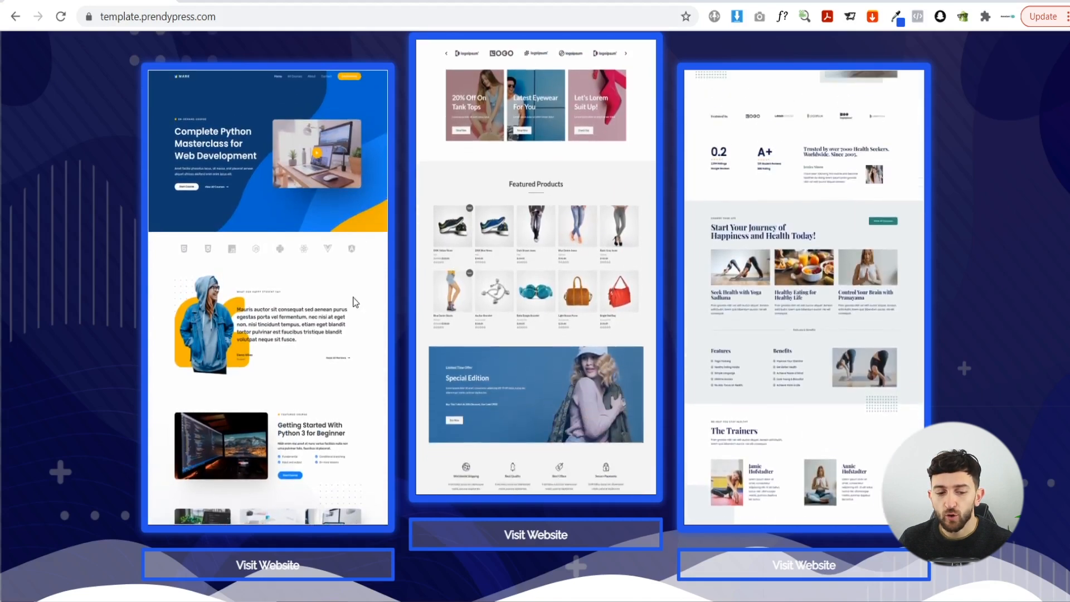
{"action": "scroll", "coordinate": [227, 311], "scroll_direction": "down", "scroll_amount": 5}
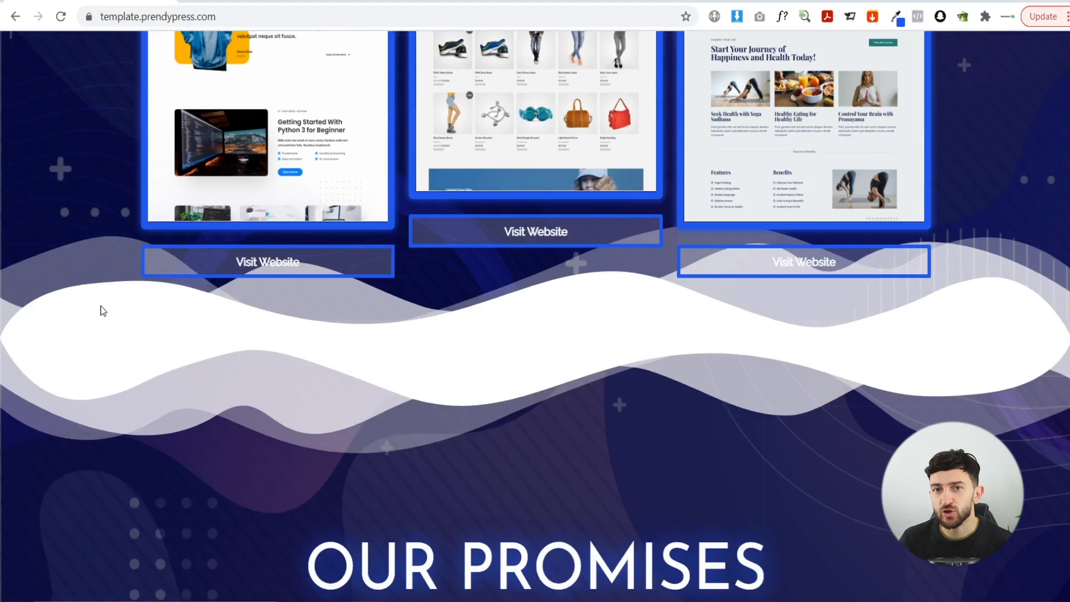
{"action": "scroll", "coordinate": [103, 311], "scroll_direction": "down", "scroll_amount": 8}
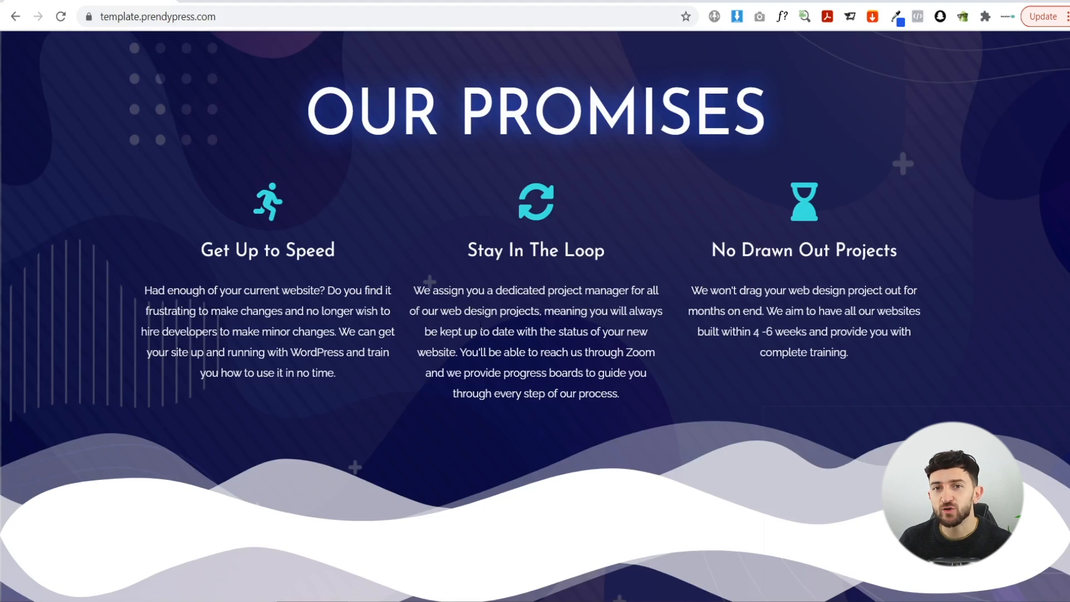
{"action": "scroll", "coordinate": [420, 328], "scroll_direction": "down", "scroll_amount": 4}
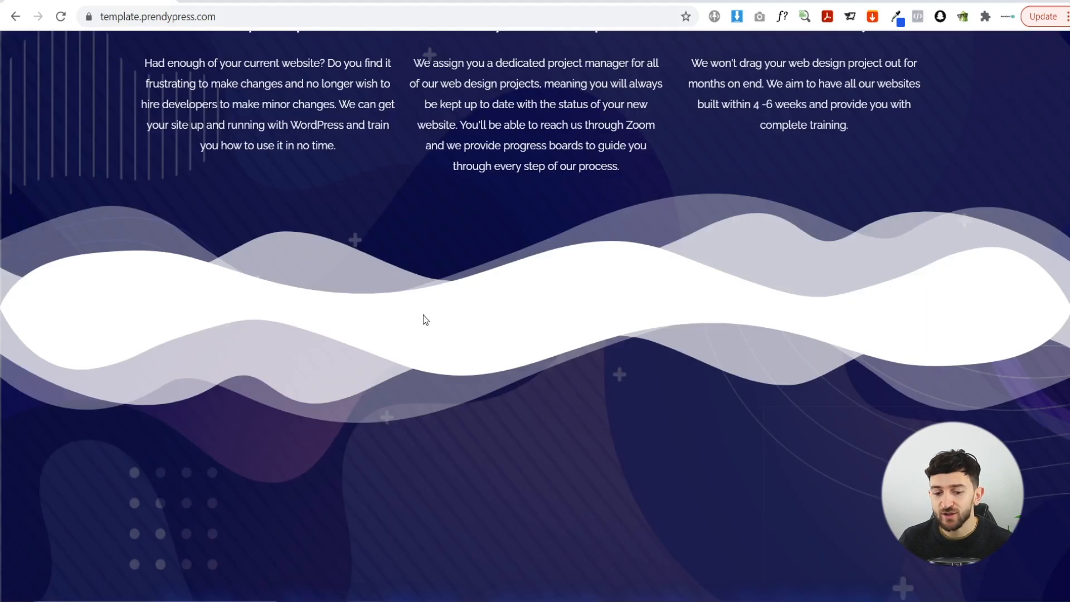
{"action": "scroll", "coordinate": [423, 315], "scroll_direction": "down", "scroll_amount": 2}
{"action": "scroll", "coordinate": [423, 315], "scroll_direction": "down", "scroll_amount": 5}
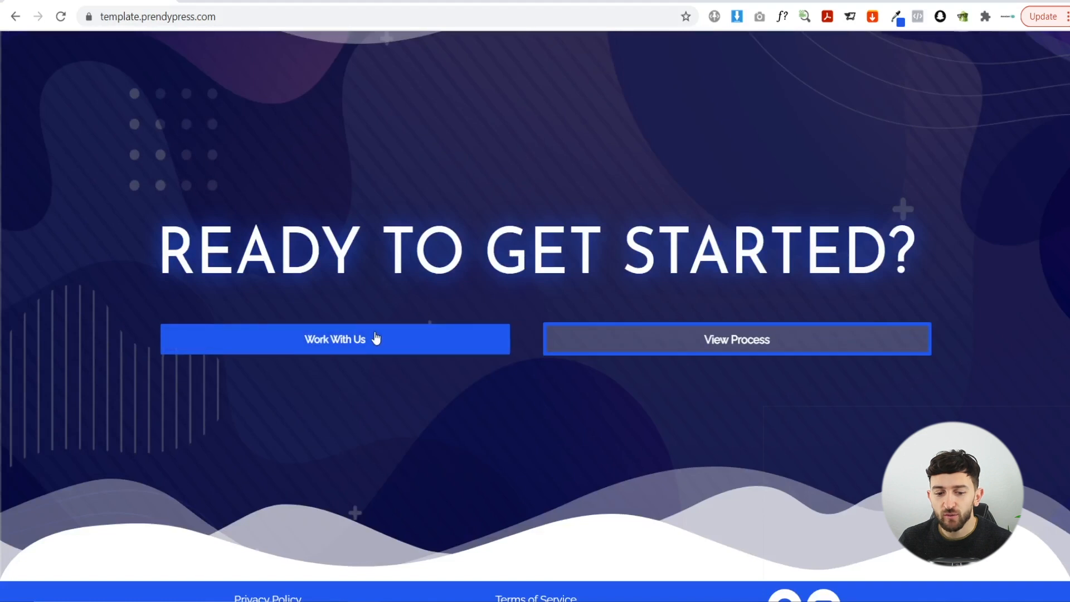
{"action": "right_click", "coordinate": [635, 337]}
- Open View Process in a new tab and read the six-step Our Process page
{"action": "left_click", "coordinate": [653, 342]}
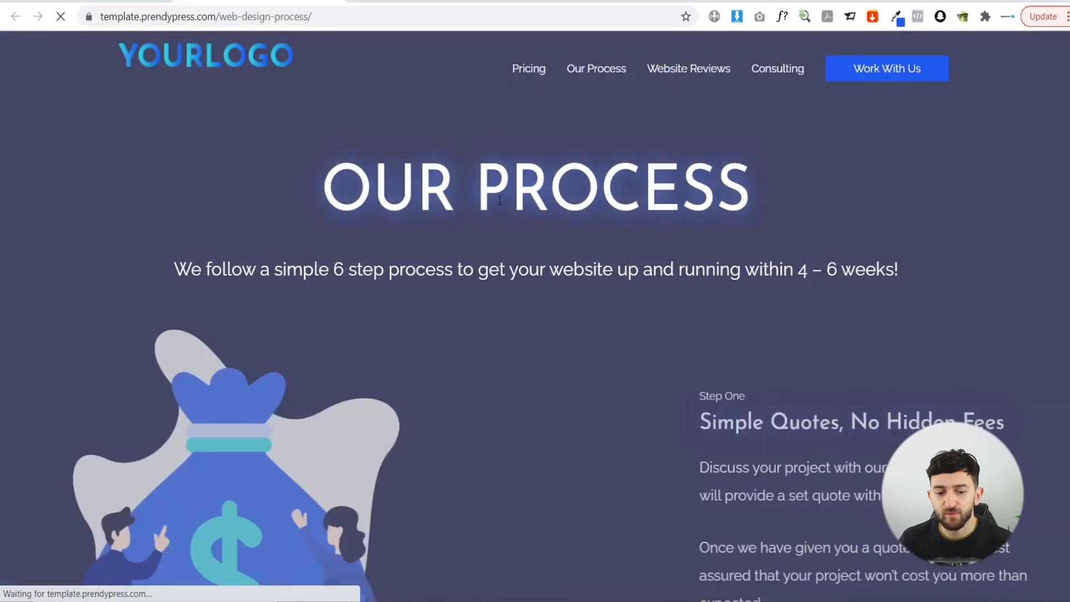
{"action": "scroll", "coordinate": [528, 243], "scroll_direction": "down", "scroll_amount": 3}
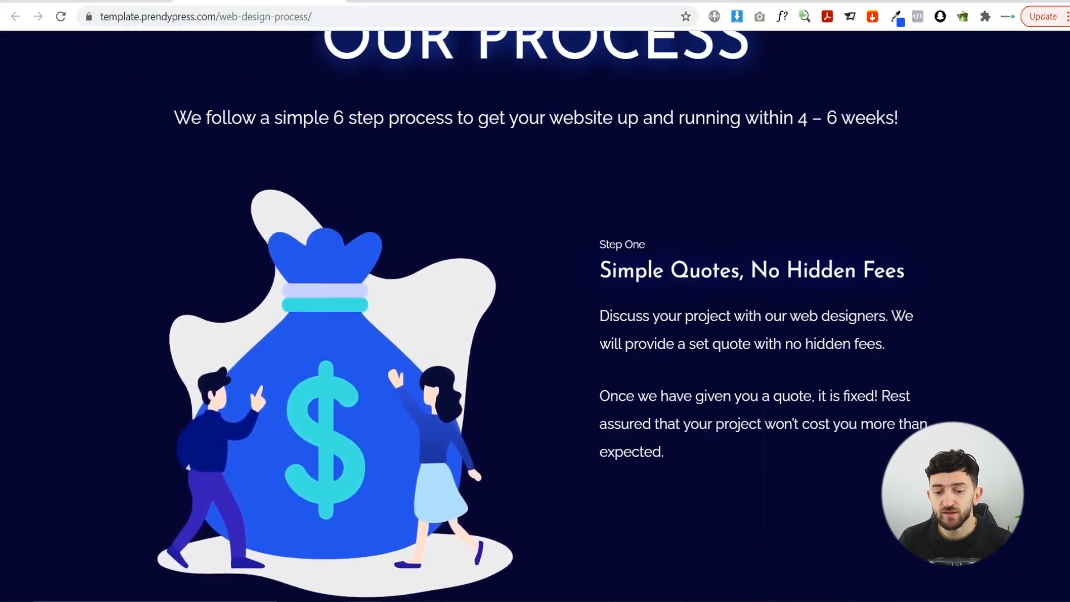
{"action": "scroll", "coordinate": [658, 301], "scroll_direction": "down", "scroll_amount": 4}
{"action": "scroll", "coordinate": [677, 272], "scroll_direction": "down", "scroll_amount": 4}
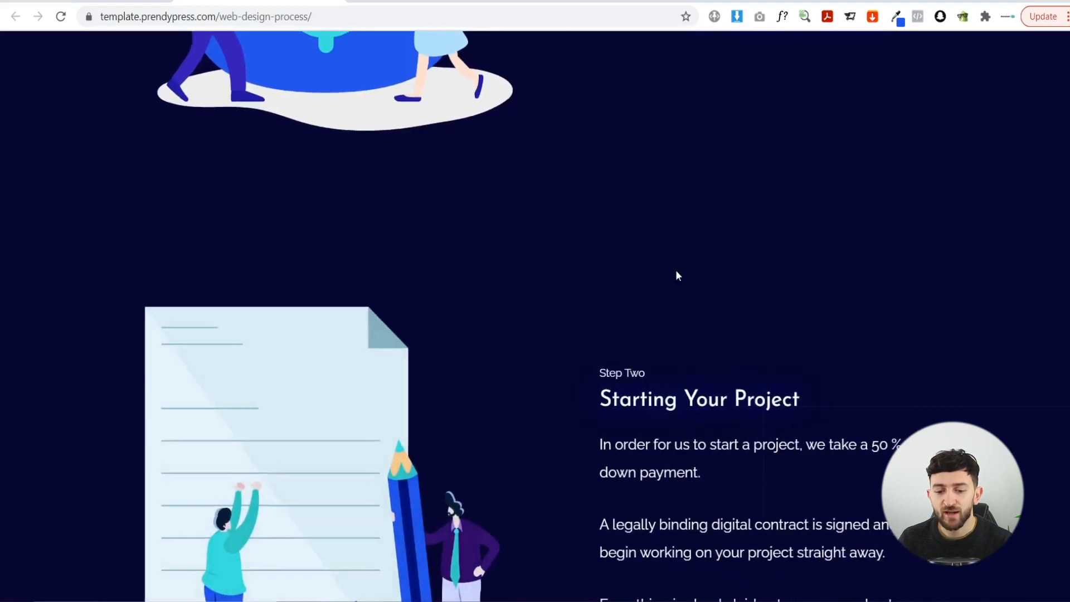
{"action": "scroll", "coordinate": [677, 272], "scroll_direction": "down", "scroll_amount": 12}
{"action": "scroll", "coordinate": [676, 274], "scroll_direction": "down", "scroll_amount": 10}
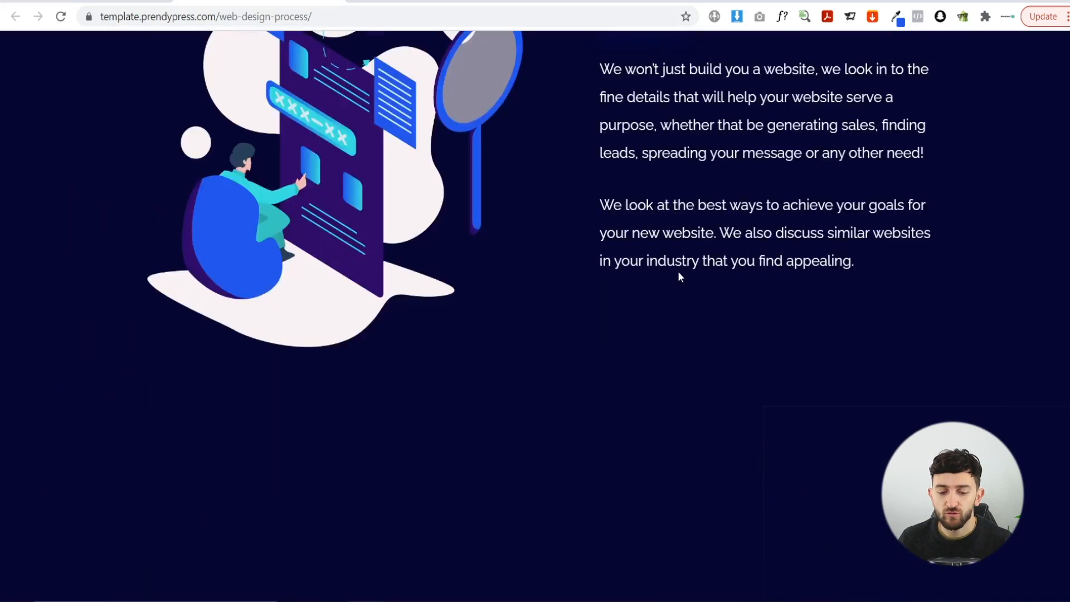
- Scroll to the bottom of the Our Process page and go to Work With Us
{"action": "scroll", "coordinate": [679, 274], "scroll_direction": "down", "scroll_amount": 11}
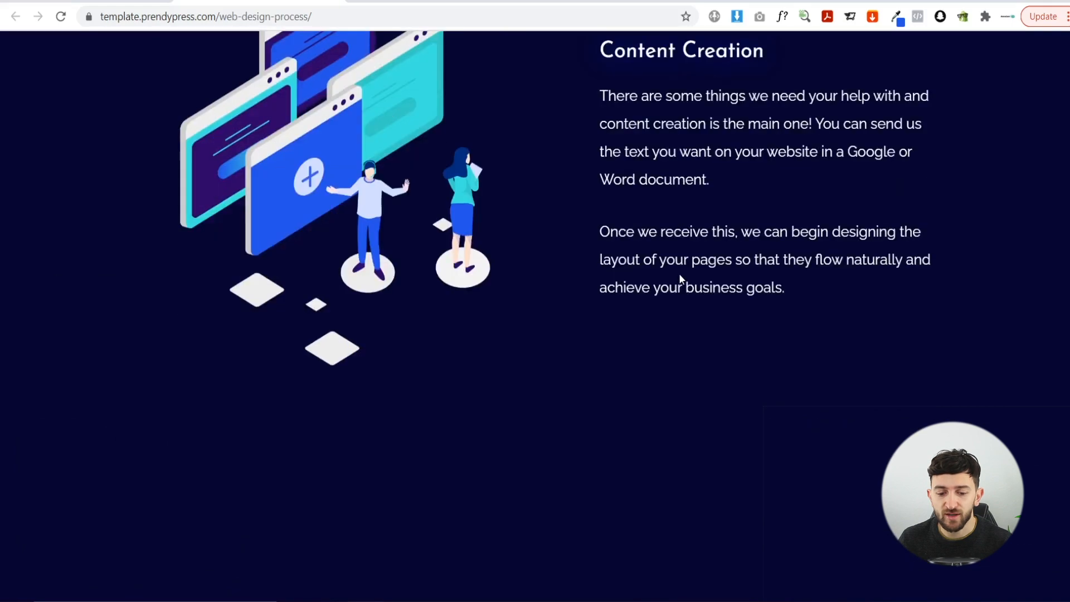
{"action": "scroll", "coordinate": [761, 319], "scroll_direction": "down", "scroll_amount": 15}
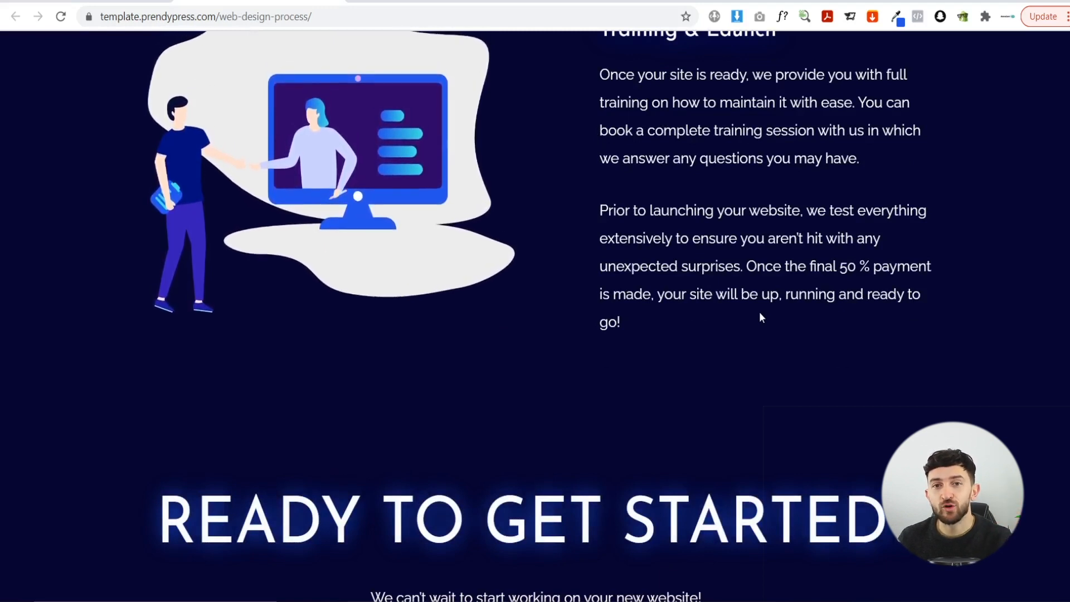
{"action": "scroll", "coordinate": [761, 316], "scroll_direction": "down", "scroll_amount": 1}
{"action": "scroll", "coordinate": [760, 317], "scroll_direction": "down", "scroll_amount": 3}
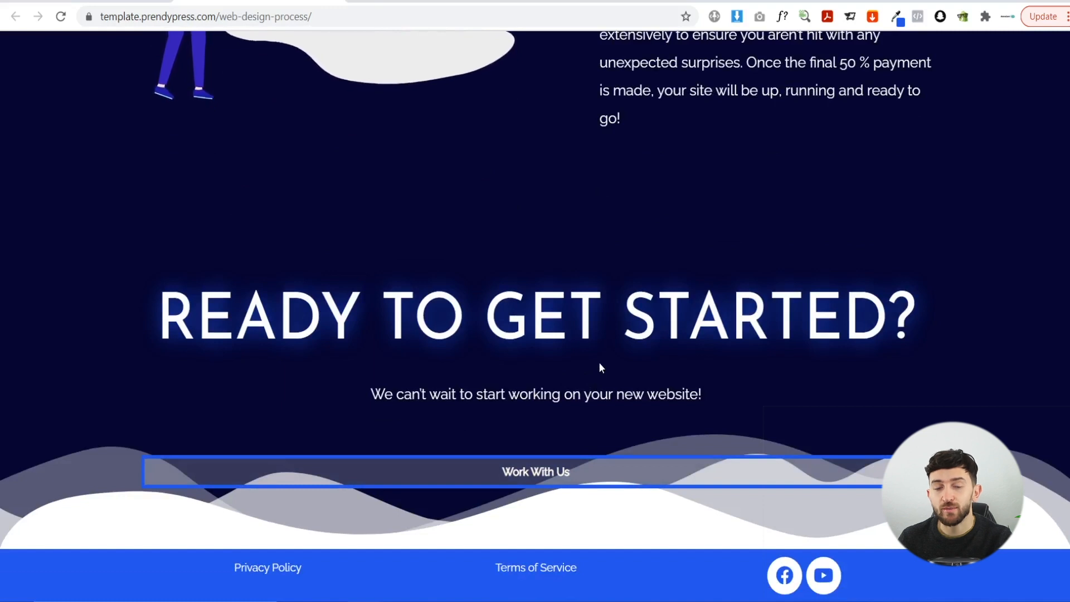
{"action": "left_click", "coordinate": [544, 477]}
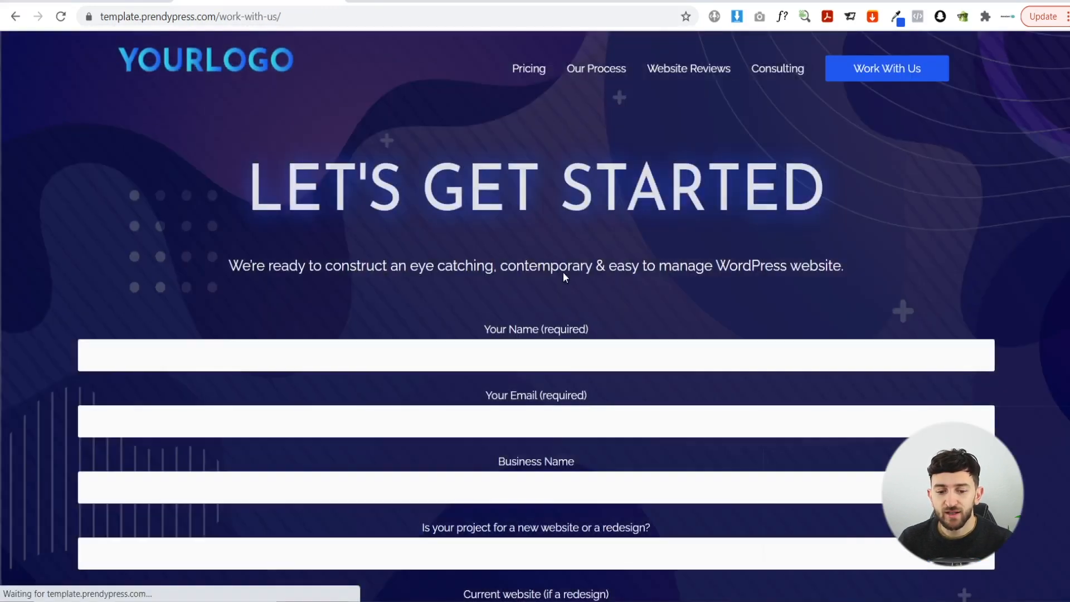
- Scroll the Let's Get Started enquiry form down and back up, then open Pricing
{"action": "scroll", "coordinate": [588, 223], "scroll_direction": "down", "scroll_amount": 9}
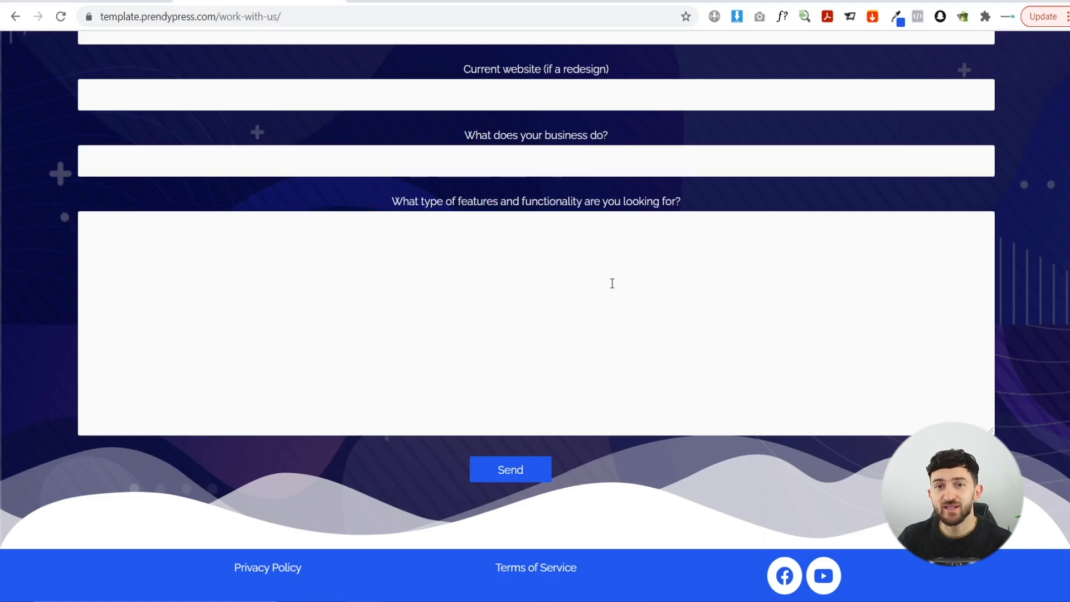
{"action": "scroll", "coordinate": [612, 283], "scroll_direction": "up", "scroll_amount": 10}
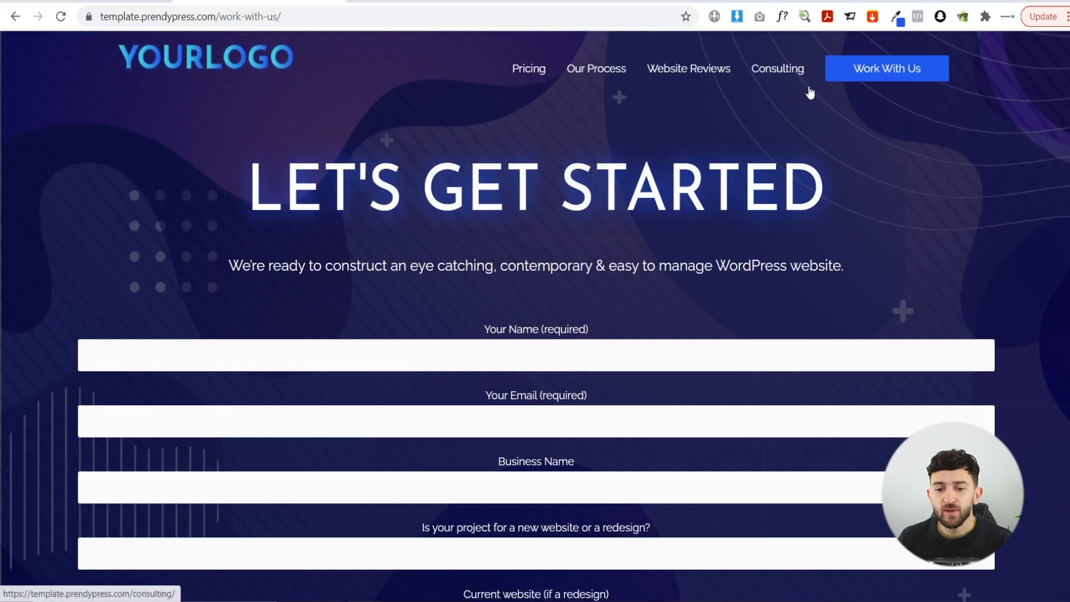
{"action": "left_click", "coordinate": [518, 69]}
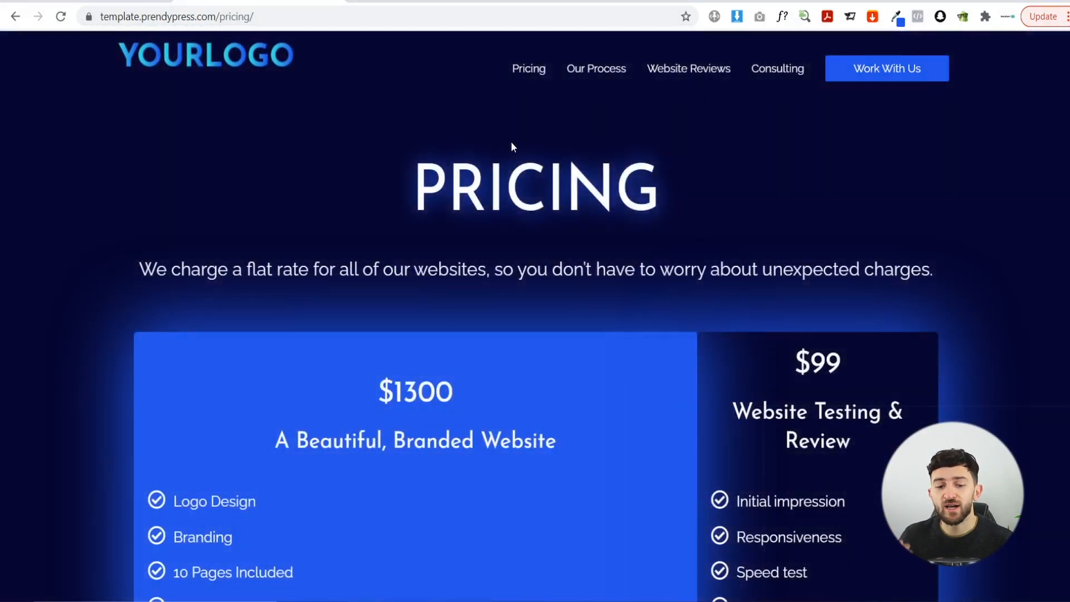
- Review the $1300 branded website and $99 testing pricing cards, then open Website Reviews
{"action": "scroll", "coordinate": [489, 247], "scroll_direction": "down", "scroll_amount": 3}
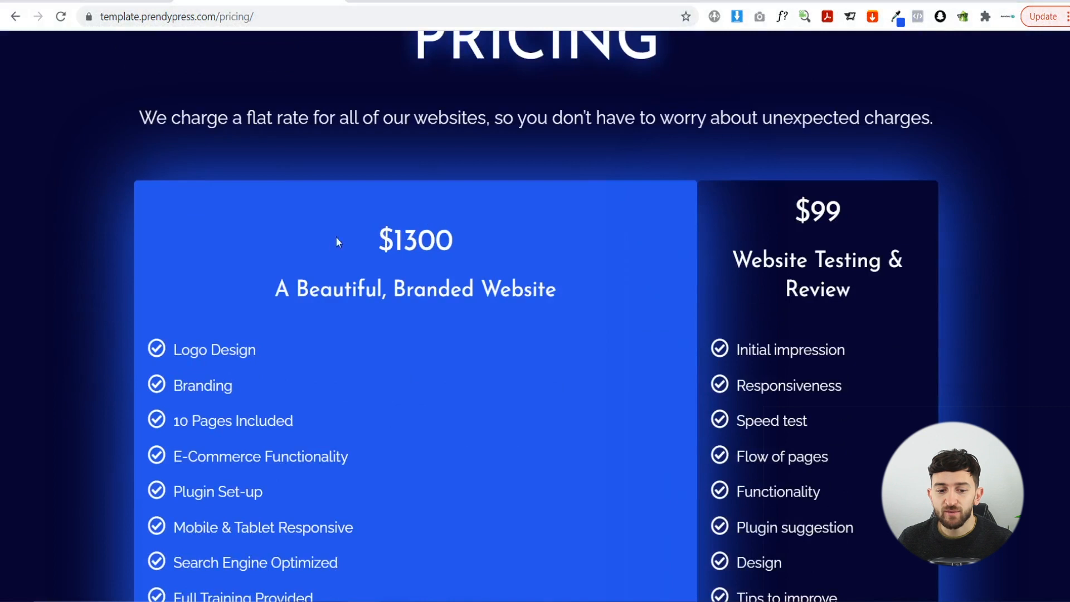
{"action": "left_click_drag", "start_coordinate": [362, 240], "coordinate": [454, 240]}
{"action": "left_click", "coordinate": [472, 241]}
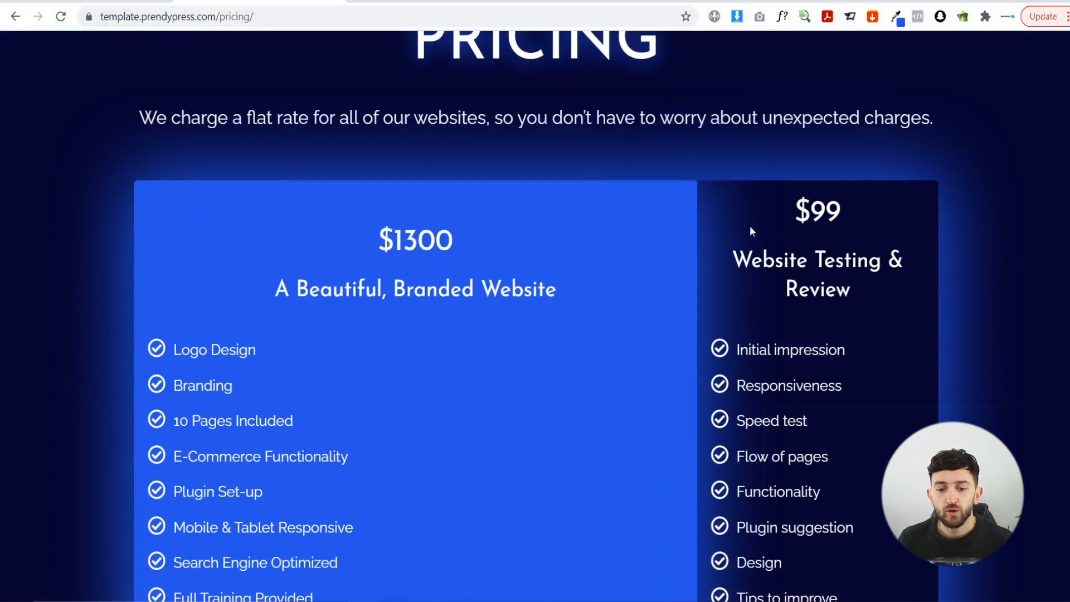
{"action": "scroll", "coordinate": [753, 240], "scroll_direction": "down", "scroll_amount": 4}
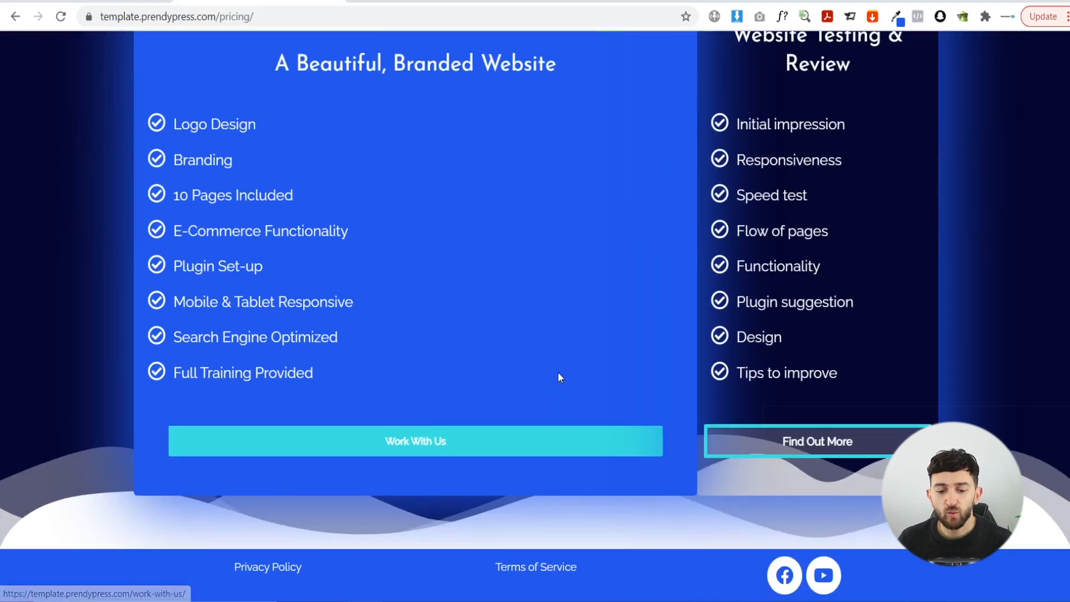
{"action": "scroll", "coordinate": [817, 360], "scroll_direction": "up", "scroll_amount": 3}
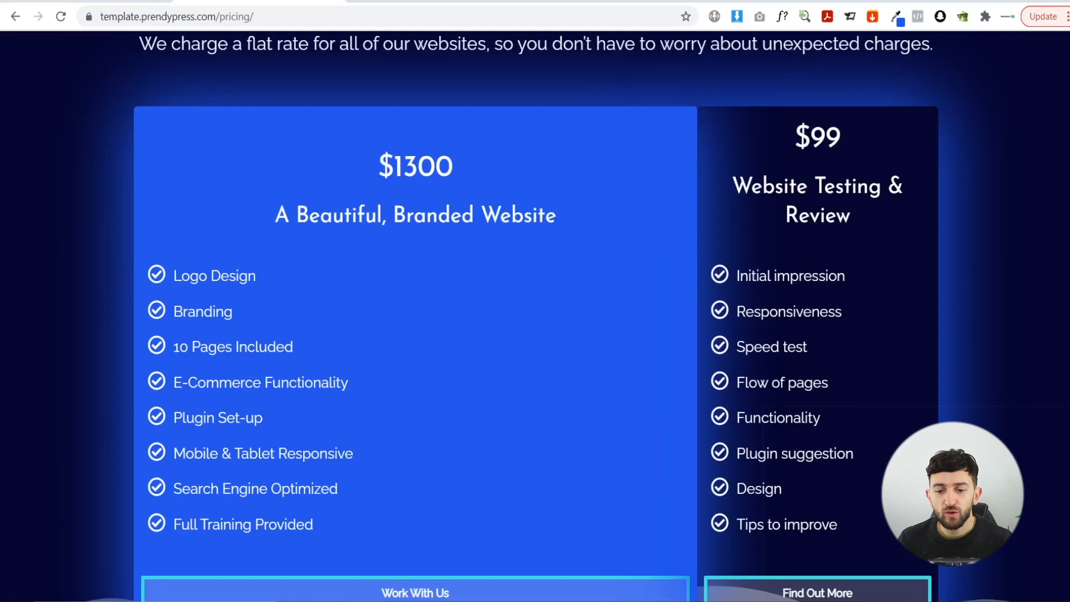
{"action": "scroll", "coordinate": [725, 223], "scroll_direction": "up", "scroll_amount": 4}
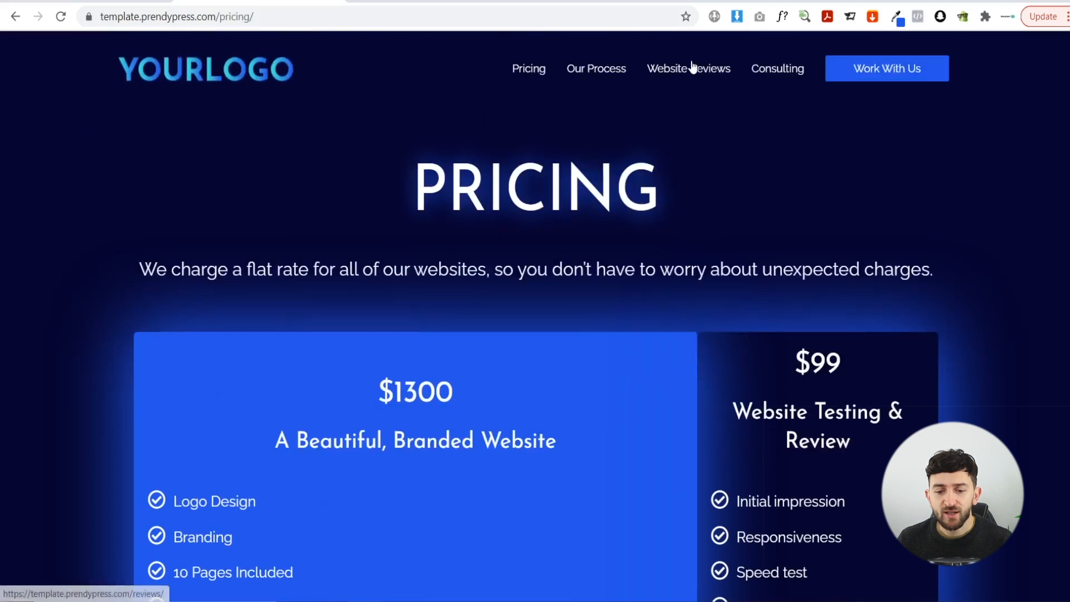
{"action": "left_click", "coordinate": [693, 69]}
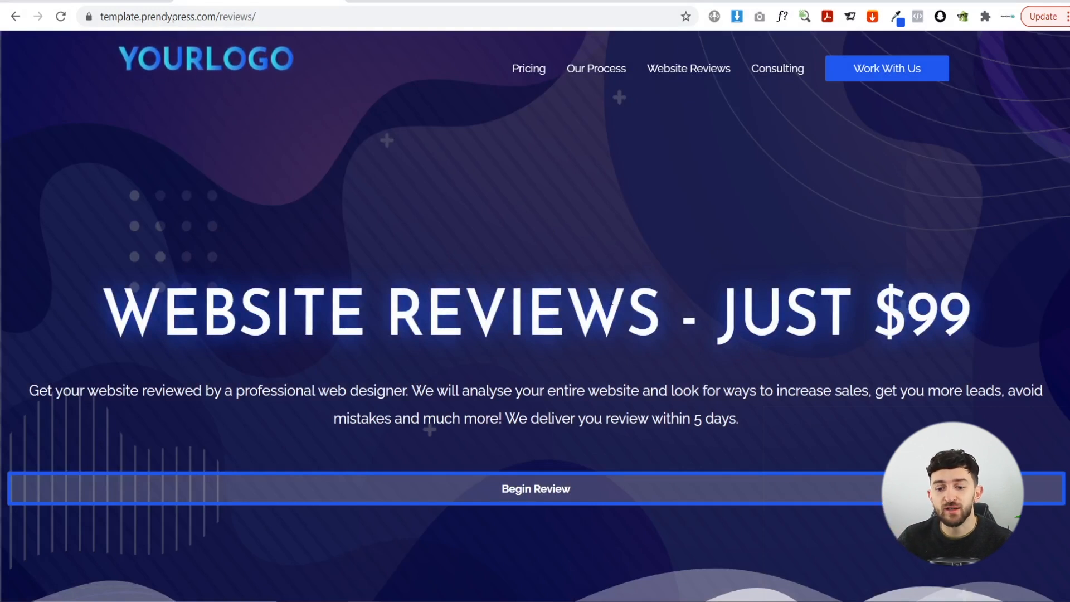
- Jump to the $99 review checkout form via Begin Review, then go to Consulting
{"action": "scroll", "coordinate": [776, 302], "scroll_direction": "down", "scroll_amount": 2}
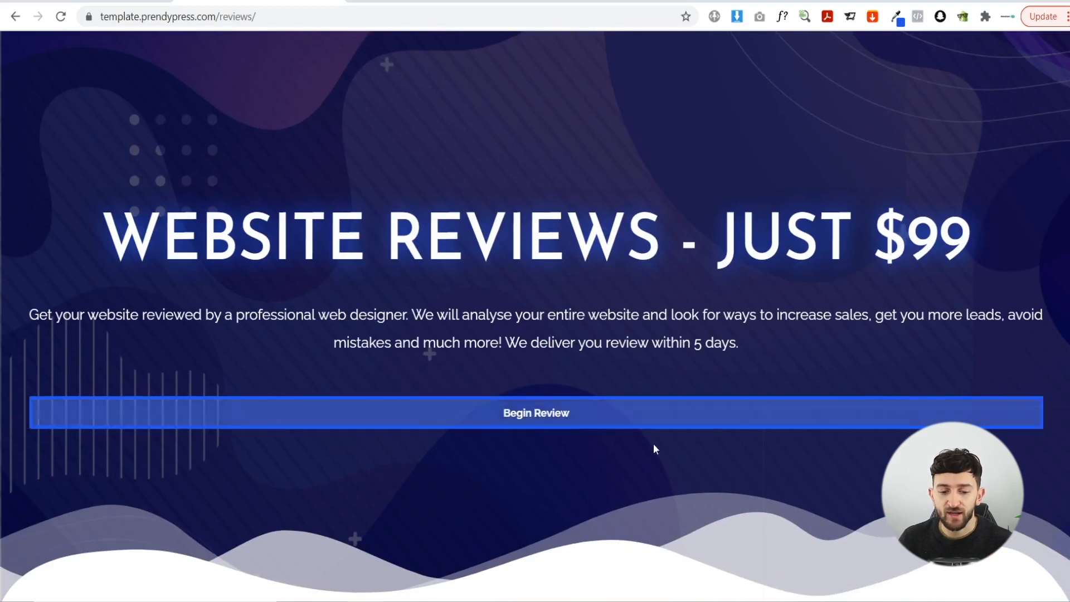
{"action": "left_click", "coordinate": [530, 417]}
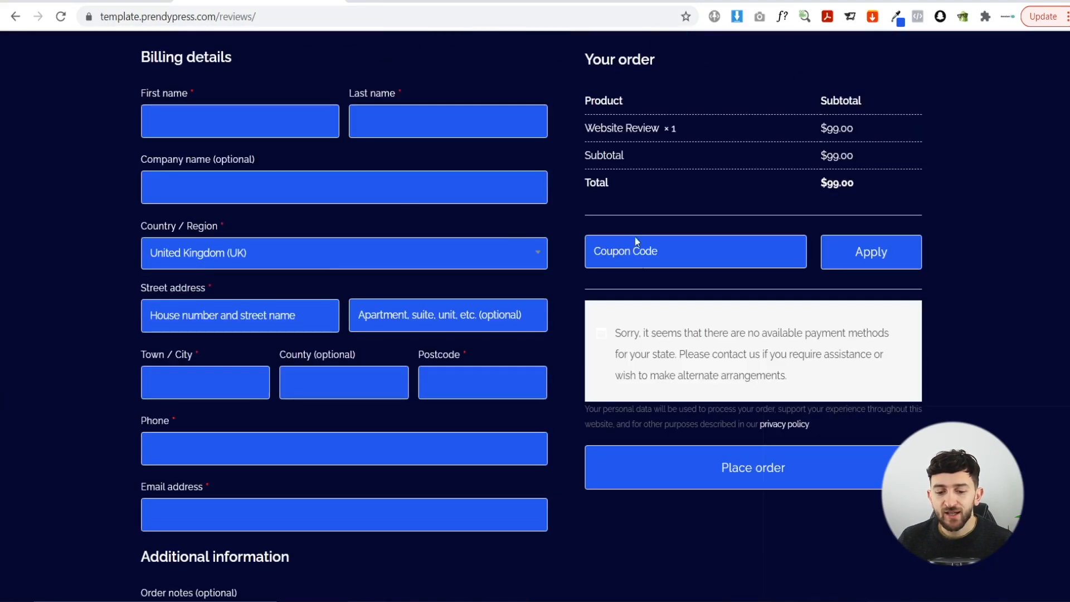
{"action": "scroll", "coordinate": [647, 263], "scroll_direction": "down", "scroll_amount": 4}
{"action": "scroll", "coordinate": [567, 241], "scroll_direction": "up", "scroll_amount": 15}
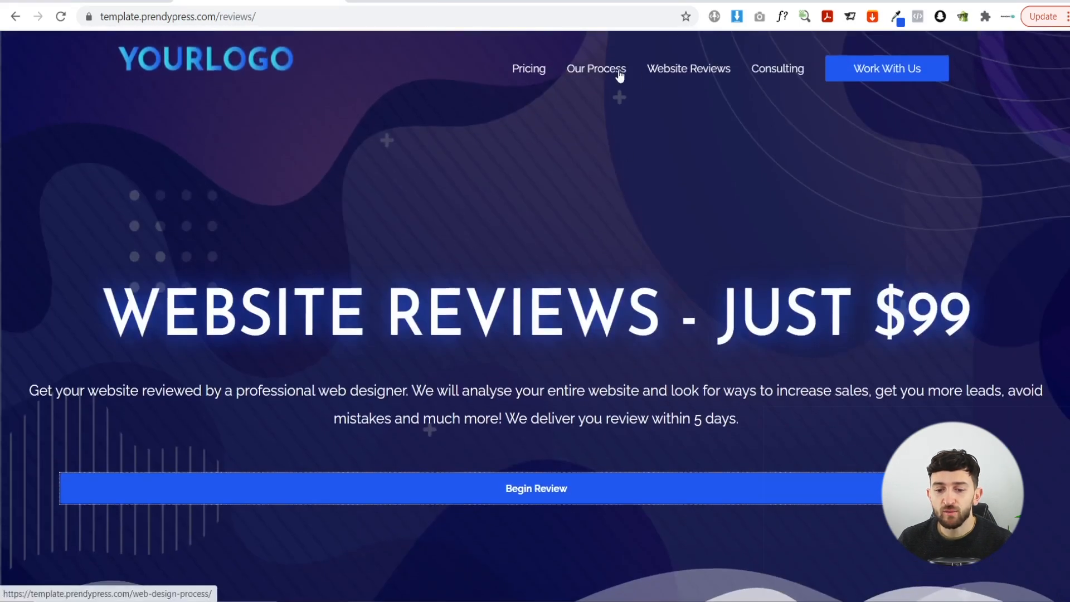
{"action": "left_click", "coordinate": [778, 70]}
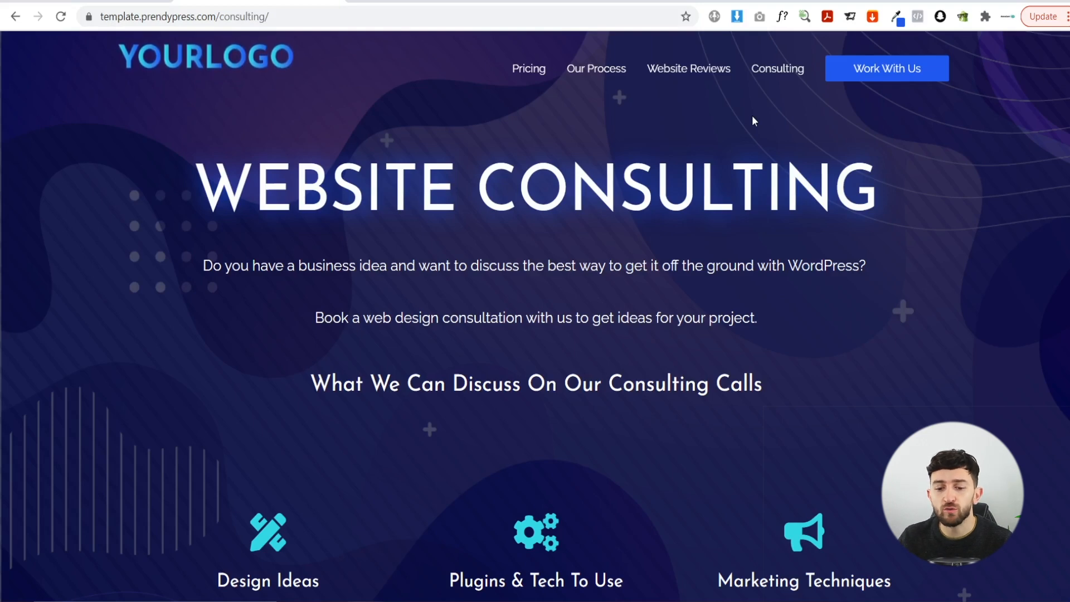
- Inspect the [ameliabooking] shortcode on the Consulting page and view its live booking form
{"action": "scroll", "coordinate": [734, 164], "scroll_direction": "down", "scroll_amount": 3}
{"action": "scroll", "coordinate": [733, 165], "scroll_direction": "down", "scroll_amount": 2}
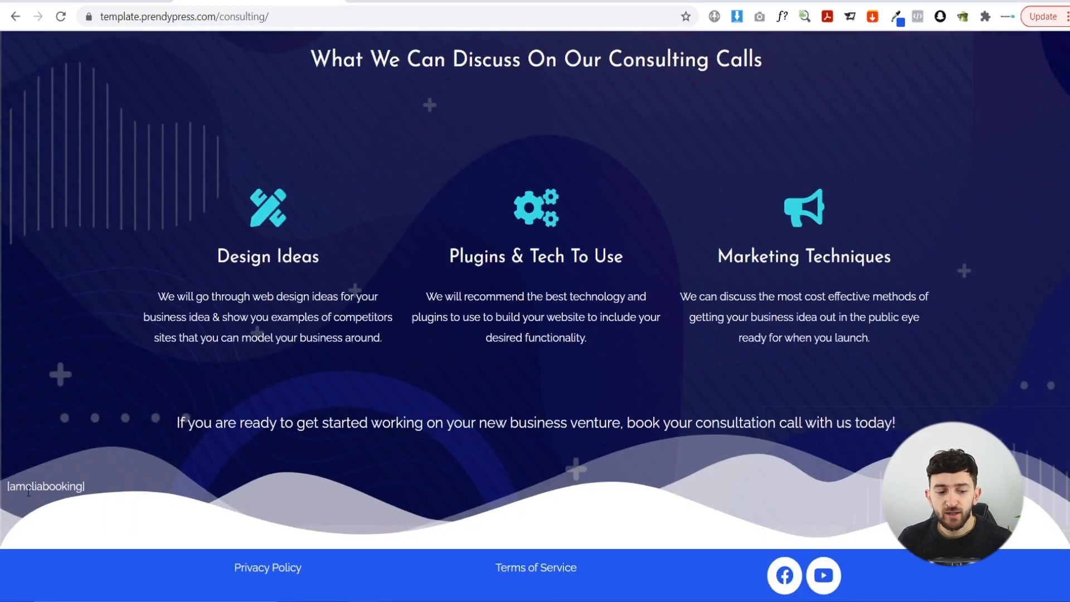
{"action": "left_click_drag", "start_coordinate": [19, 491], "coordinate": [98, 494]}
{"action": "left_click", "coordinate": [119, 494]}
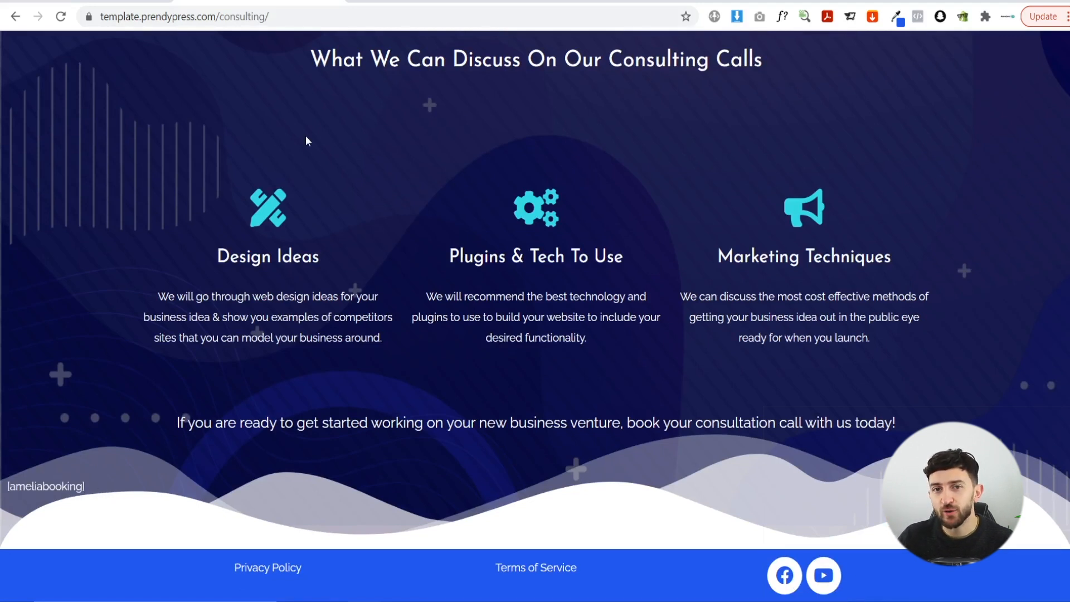
{"action": "left_click", "coordinate": [407, 2]}
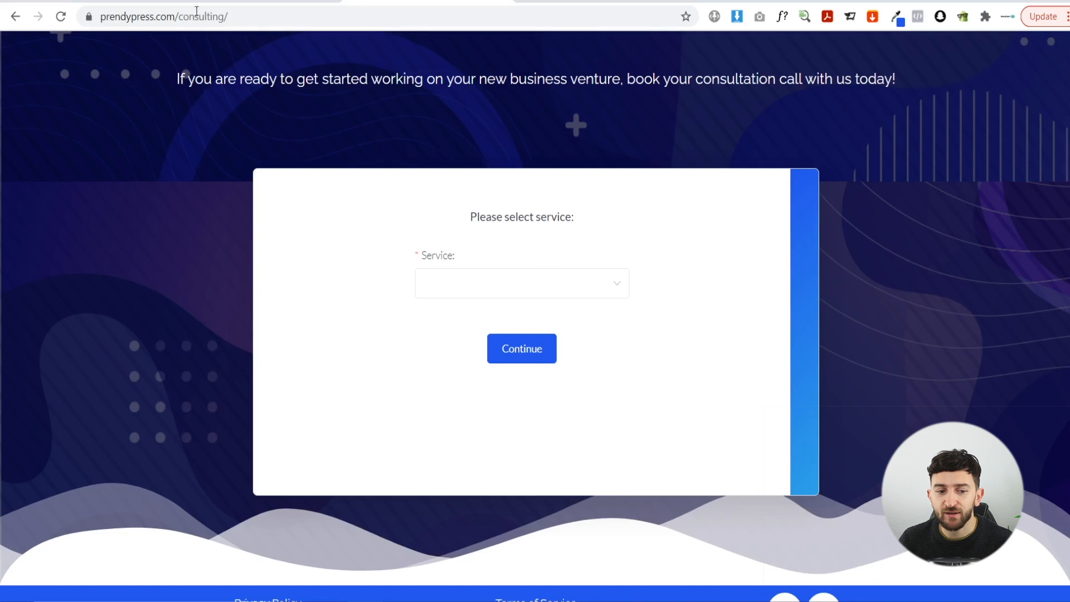
- Book a 1 Hour Web Design Consultation for May 12 at 9:00 am and review the $60.00 total
{"action": "left_click", "coordinate": [477, 283]}
{"action": "left_click", "coordinate": [469, 336]}
{"action": "left_click", "coordinate": [514, 354]}
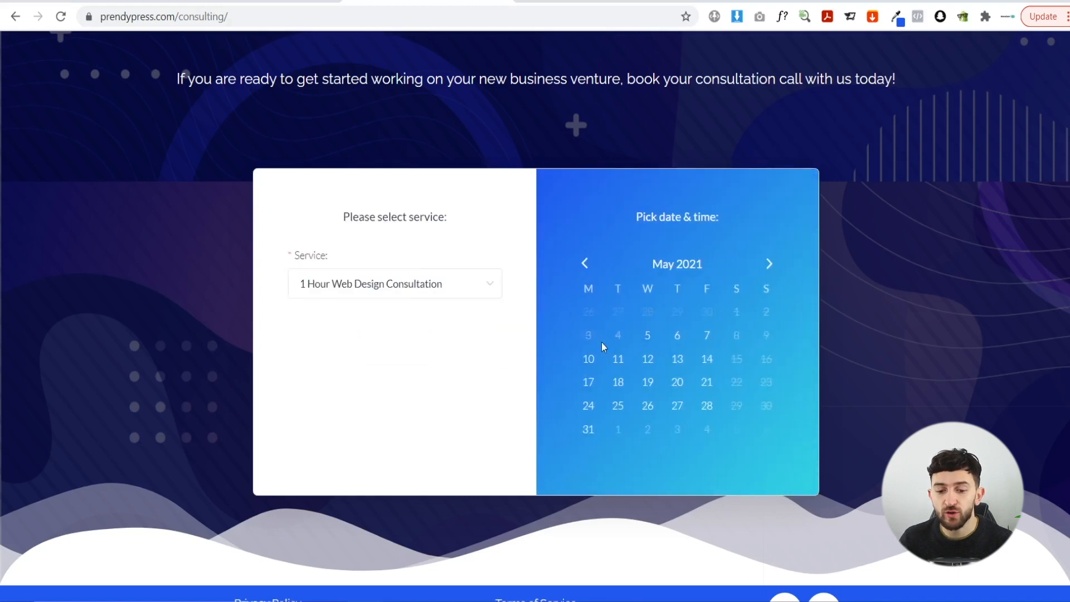
{"action": "left_click", "coordinate": [655, 361]}
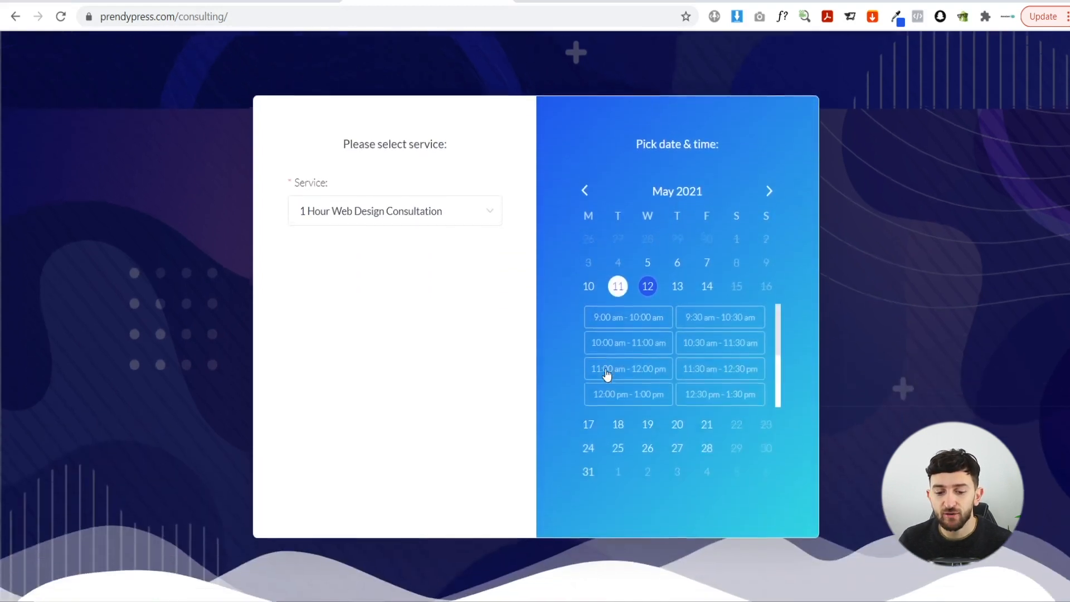
{"action": "left_click", "coordinate": [628, 325]}
{"action": "scroll", "coordinate": [641, 384], "scroll_direction": "down", "scroll_amount": 2}
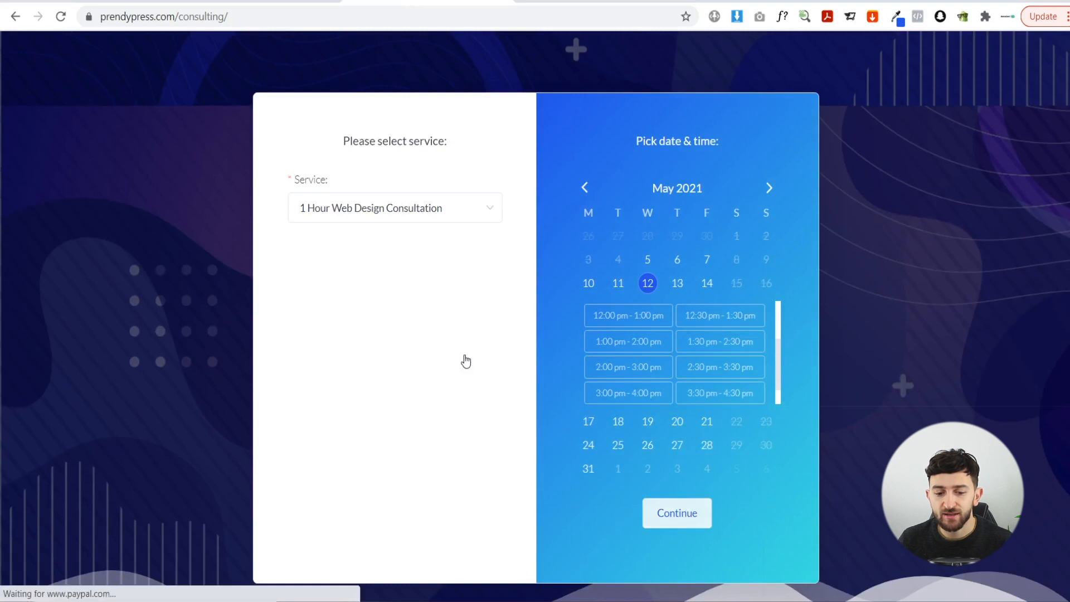
{"action": "scroll", "coordinate": [536, 317], "scroll_direction": "down", "scroll_amount": 4}
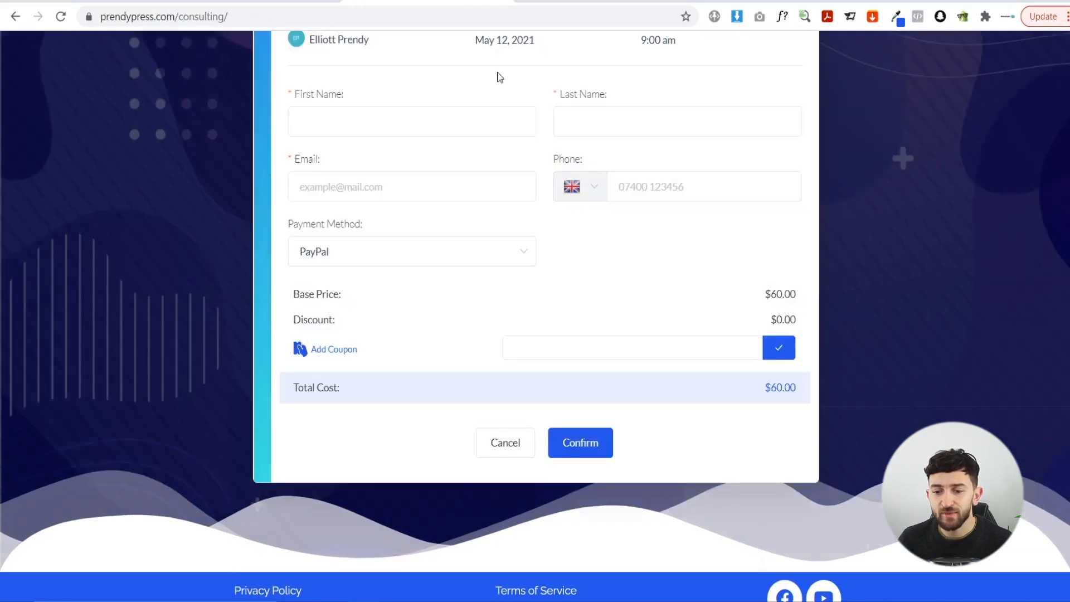
{"action": "scroll", "coordinate": [548, 165], "scroll_direction": "up", "scroll_amount": 15}
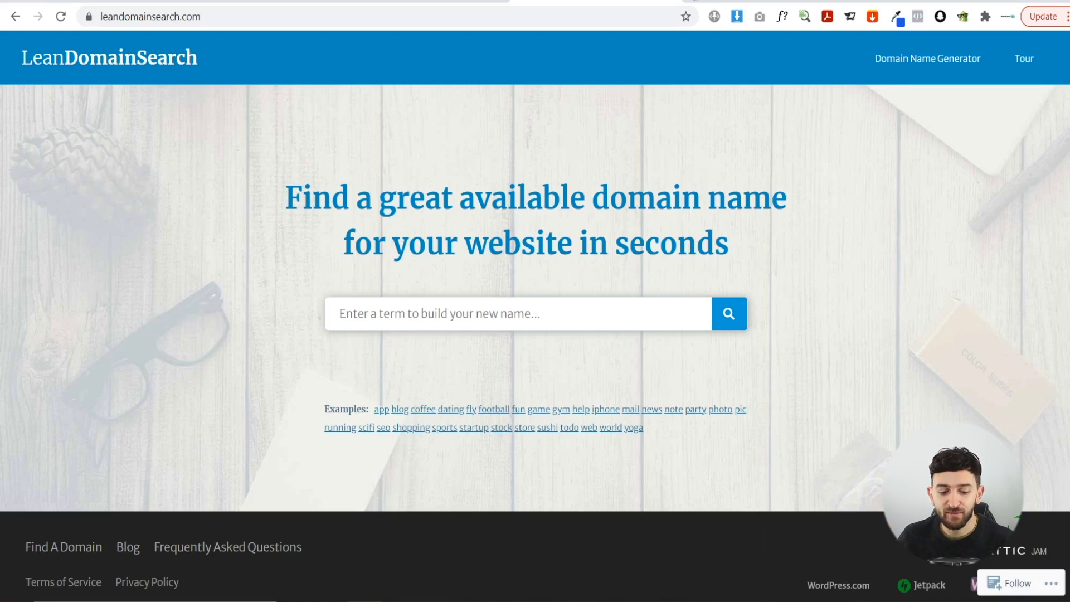
- Search Google for 'web design business near me', browse the local listings, then return to LeanDomainSearch
{"action": "left_click", "coordinate": [695, 0]}
{"action": "type", "text": "web des"}
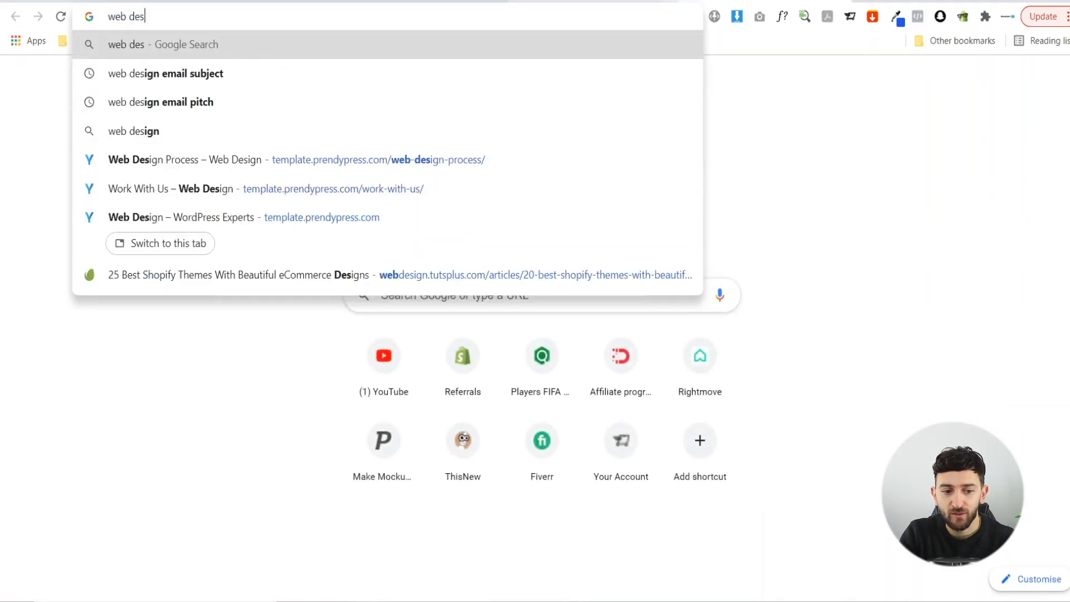
{"action": "type", "text": "ign b"}
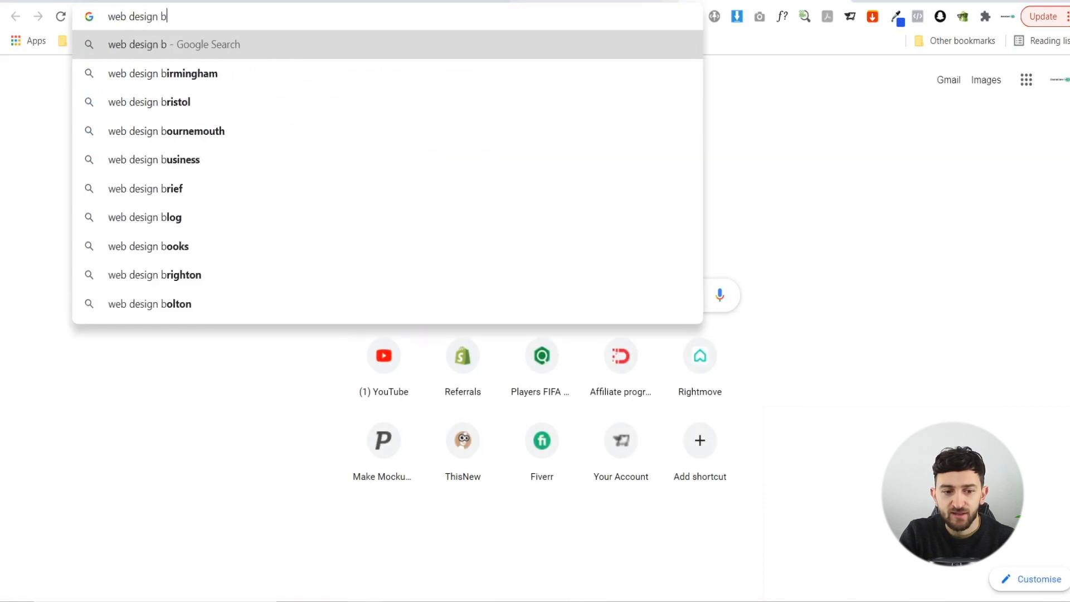
{"action": "type", "text": "usiness near me"}
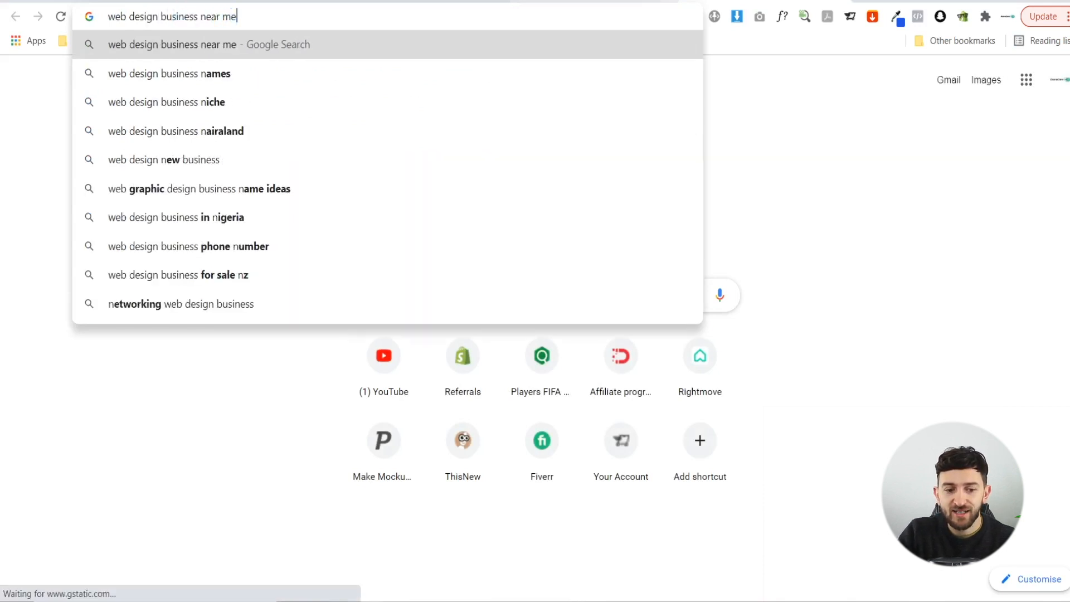
{"action": "key", "text": "Return"}
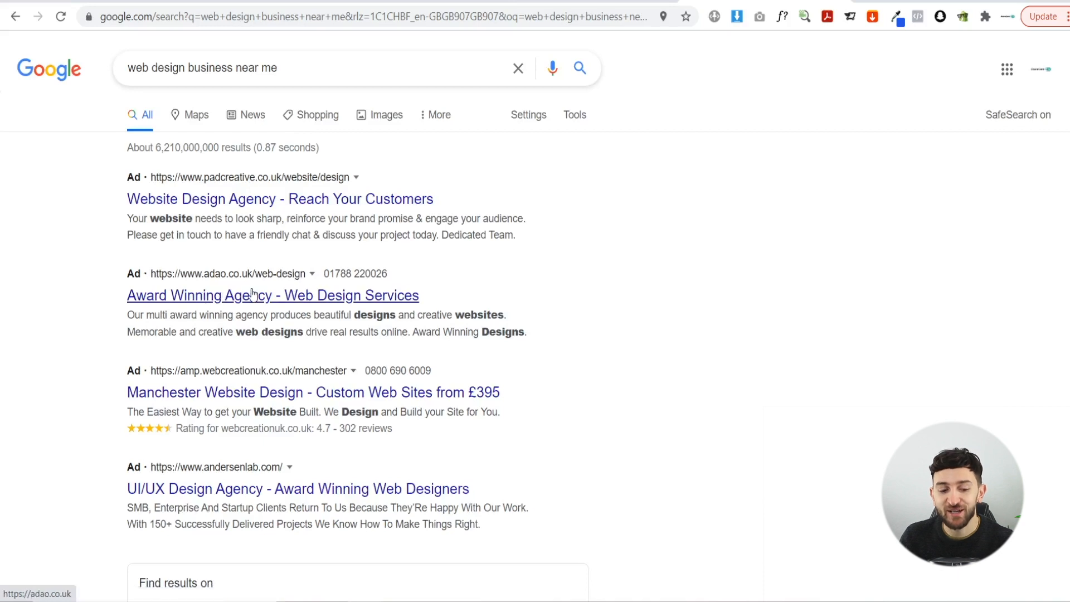
{"action": "left_click", "coordinate": [271, 368]}
{"action": "scroll", "coordinate": [270, 366], "scroll_direction": "down", "scroll_amount": 1}
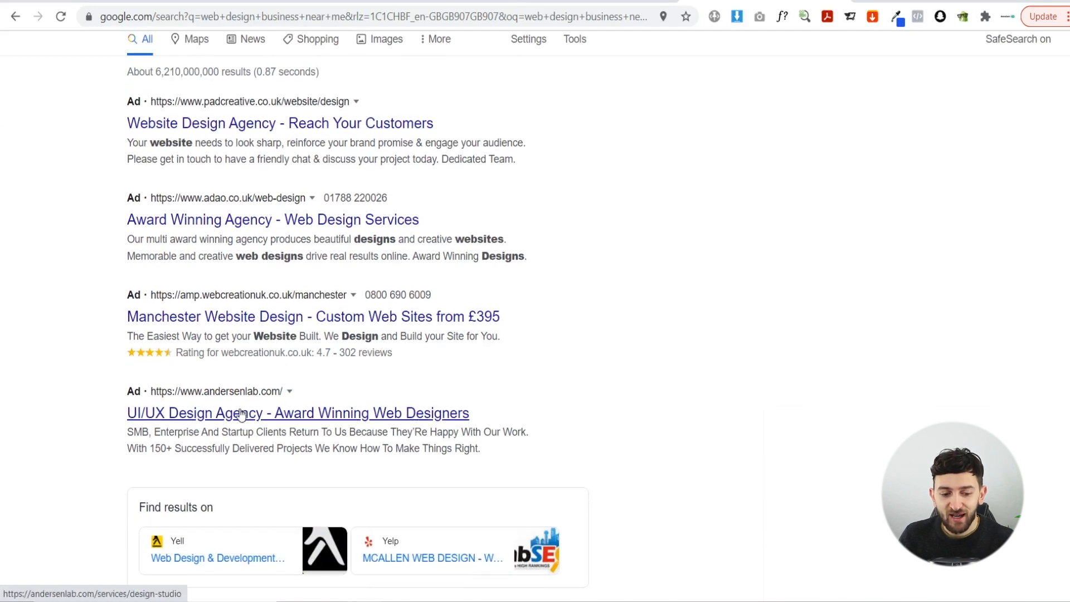
{"action": "scroll", "coordinate": [242, 408], "scroll_direction": "down", "scroll_amount": 7}
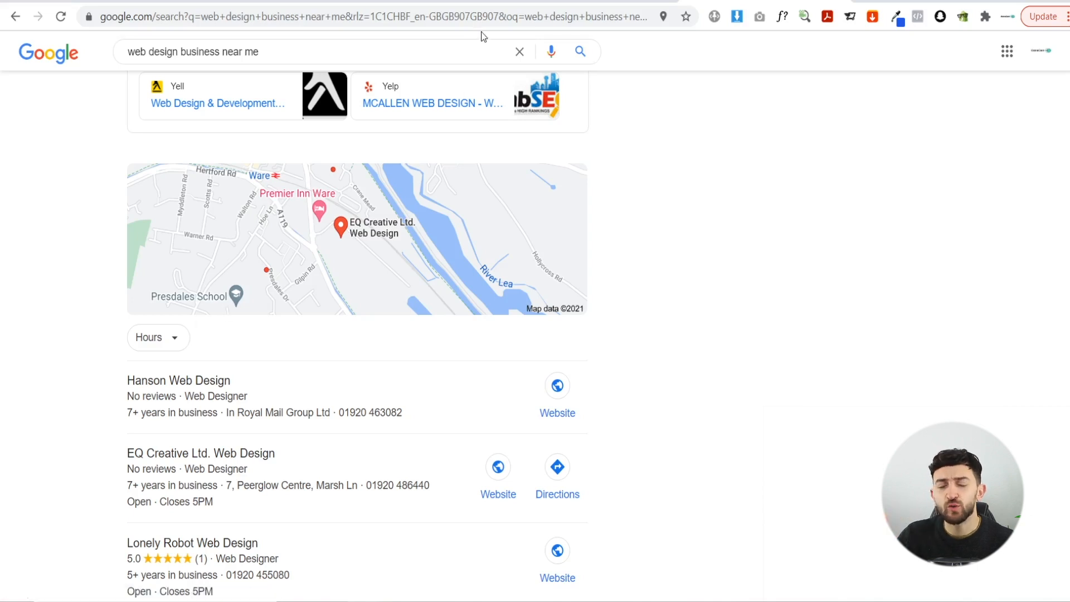
{"action": "left_click", "coordinate": [541, 1]}
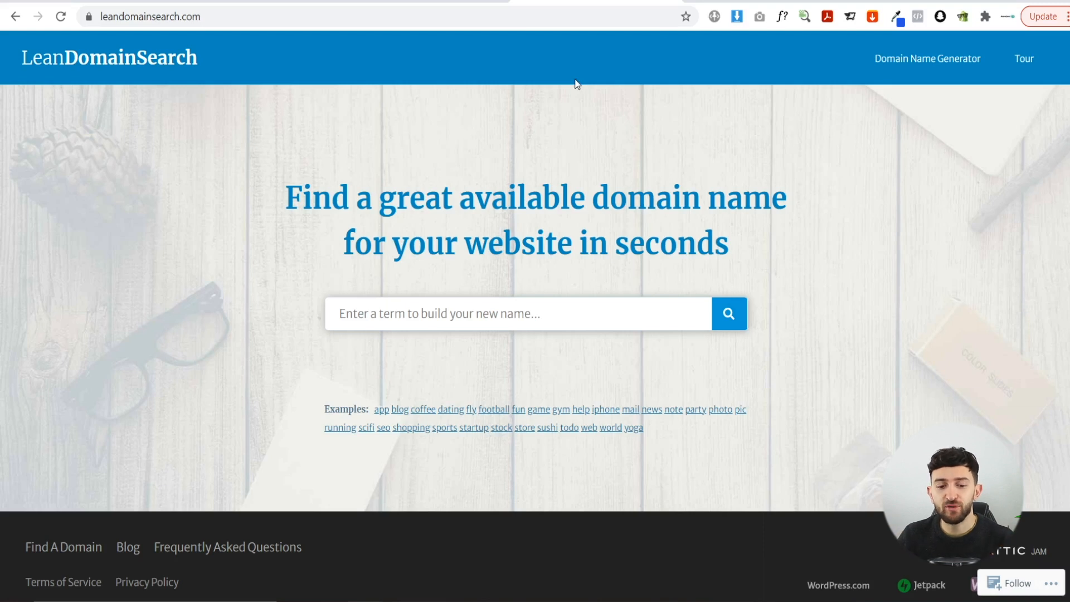
- Search domains for 'press', sort by length, and show only names ending with Press
{"action": "left_click", "coordinate": [515, 315]}
{"action": "type", "text": "press"}
{"action": "key", "text": "Return"}
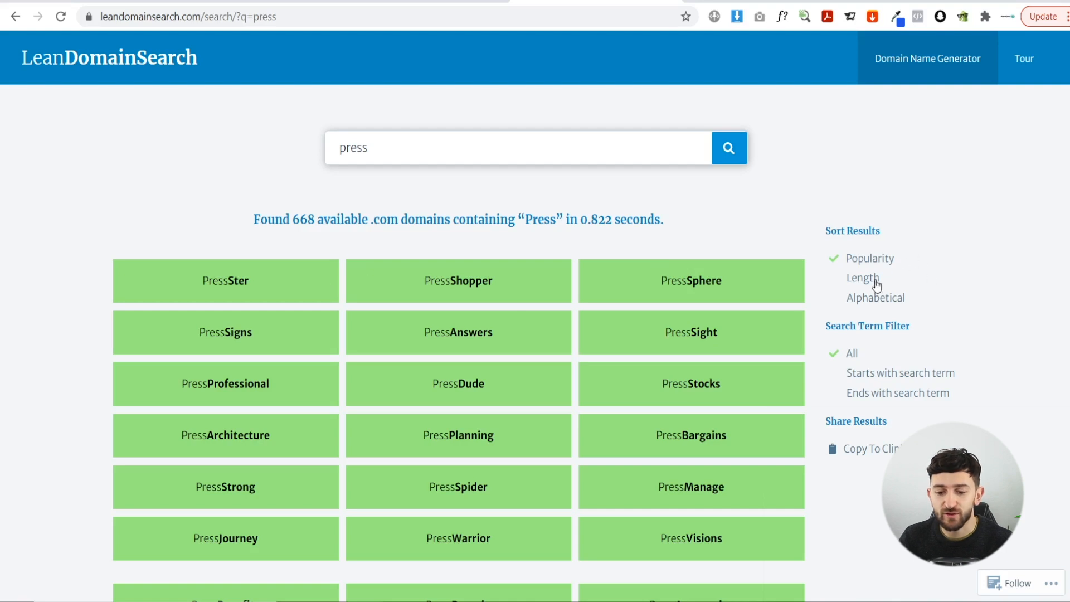
{"action": "left_click", "coordinate": [906, 286]}
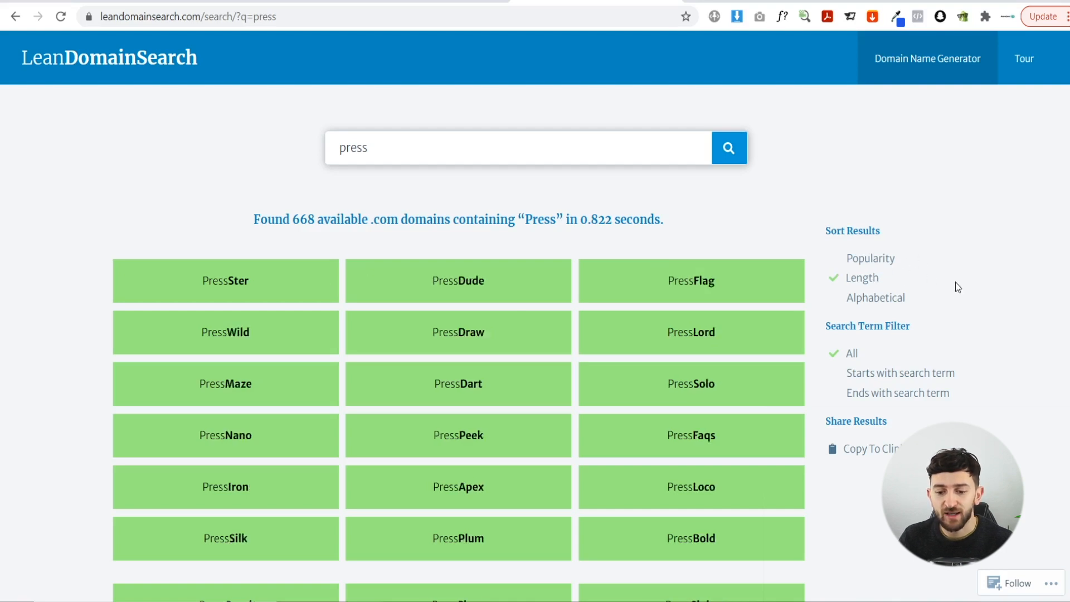
{"action": "left_click", "coordinate": [902, 373]}
{"action": "left_click", "coordinate": [884, 395]}
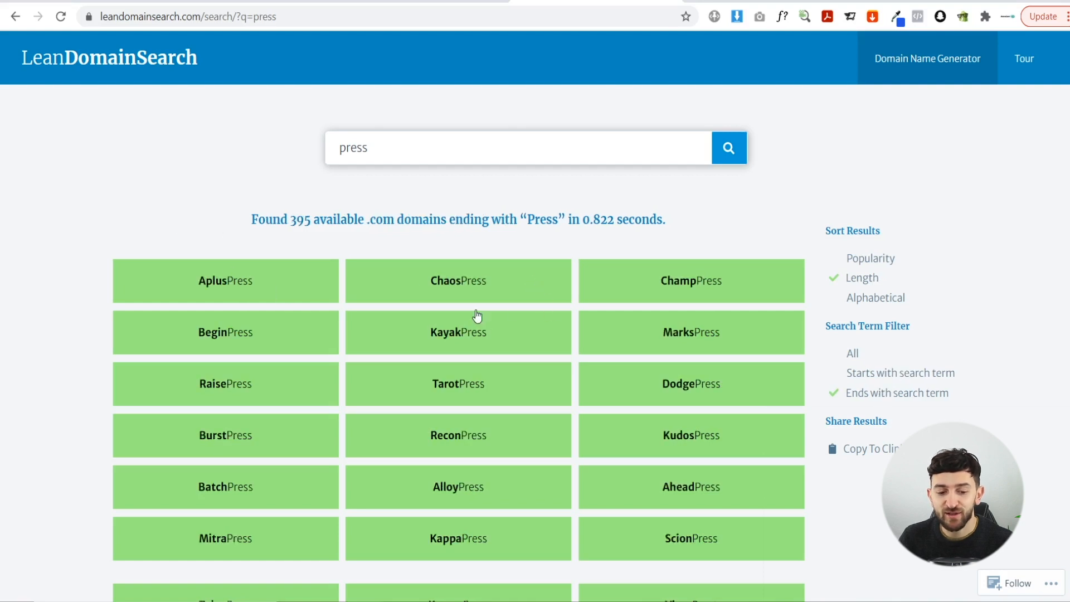
{"action": "scroll", "coordinate": [246, 226], "scroll_direction": "down", "scroll_amount": 1}
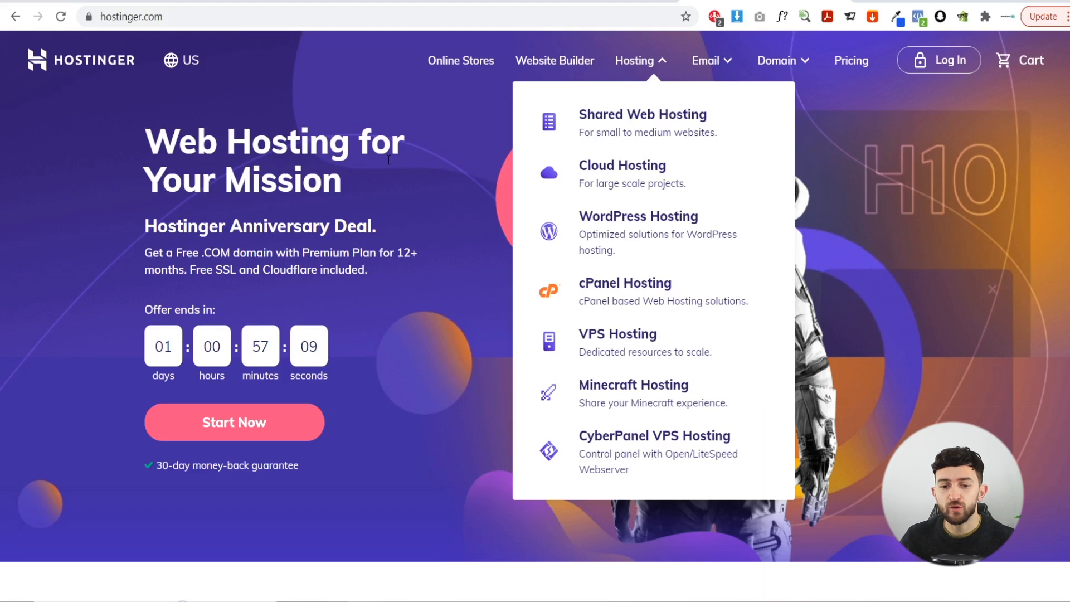
- Open Cloud Hosting and compare the $9.99, $18.99 and $69.99 monthly plans and features
{"action": "left_click", "coordinate": [617, 177]}
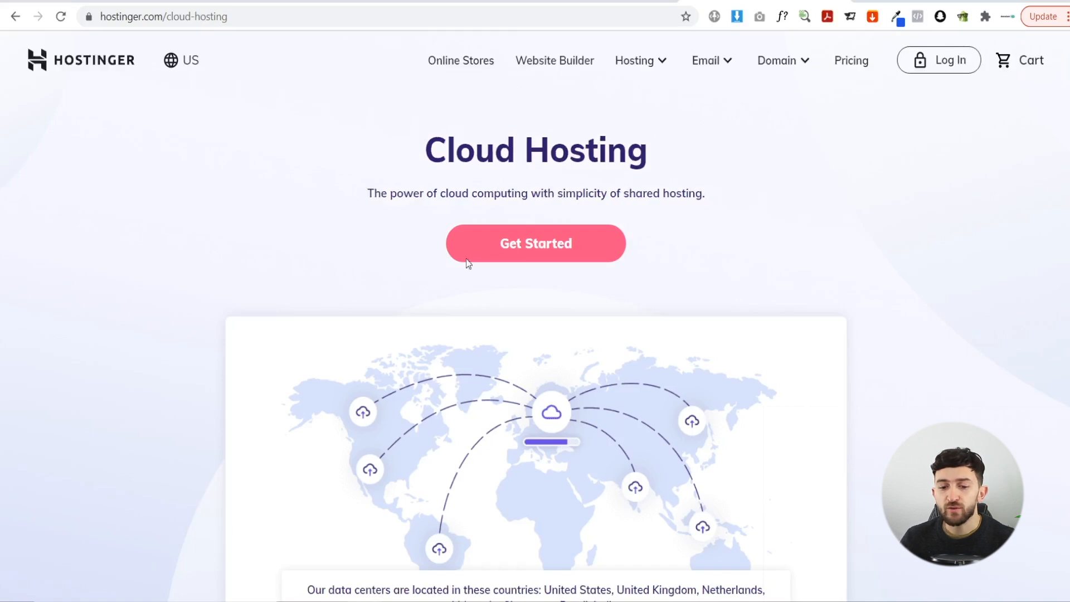
{"action": "scroll", "coordinate": [400, 218], "scroll_direction": "down", "scroll_amount": 12}
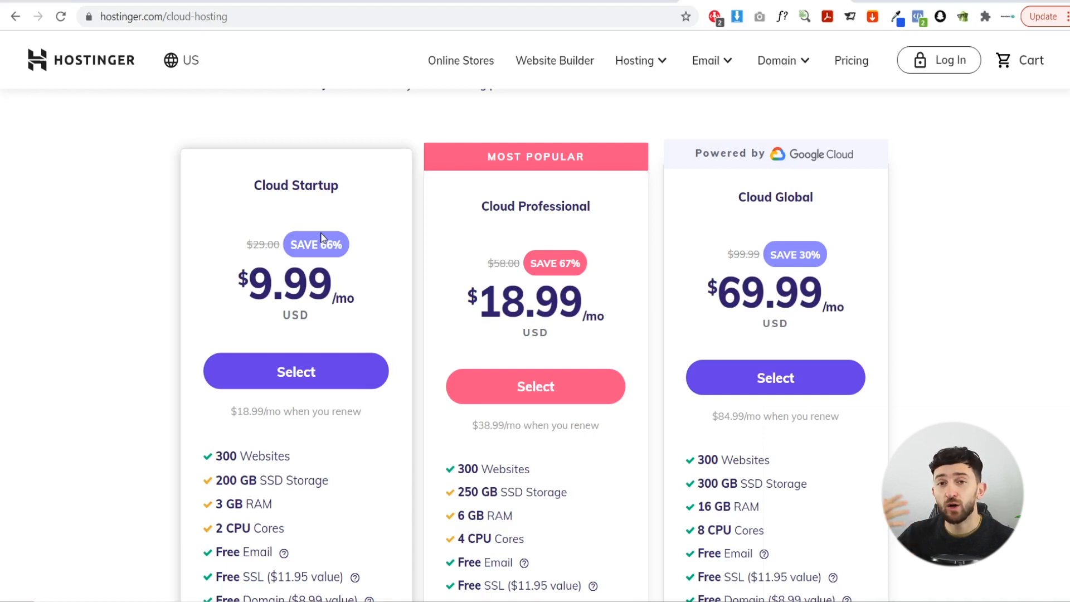
{"action": "scroll", "coordinate": [345, 262], "scroll_direction": "down", "scroll_amount": 1}
{"action": "scroll", "coordinate": [363, 279], "scroll_direction": "up", "scroll_amount": 1}
{"action": "scroll", "coordinate": [288, 197], "scroll_direction": "down", "scroll_amount": 1}
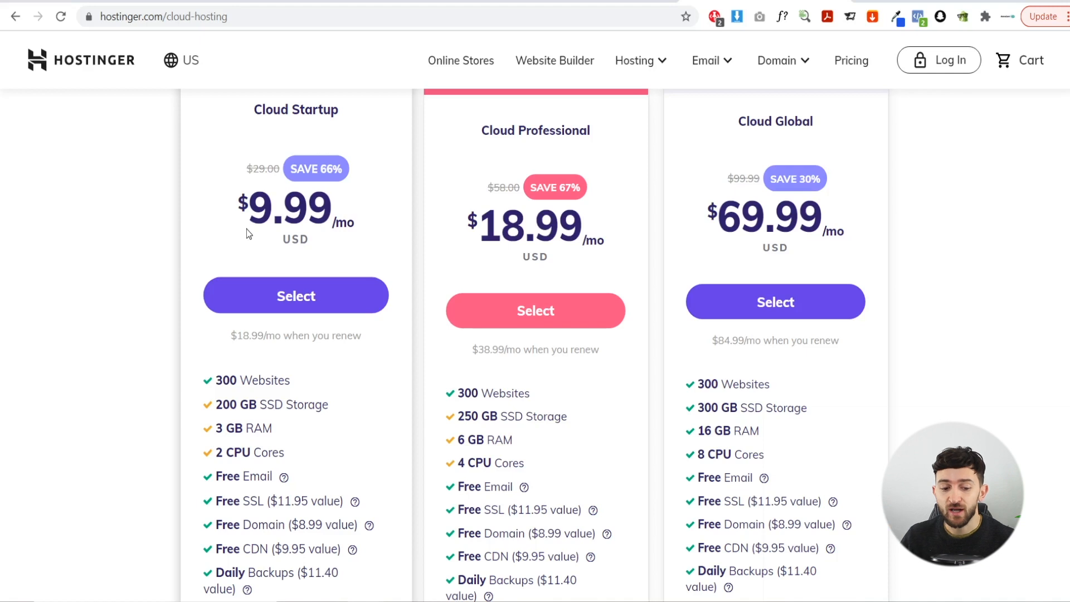
{"action": "scroll", "coordinate": [299, 457], "scroll_direction": "down", "scroll_amount": 1}
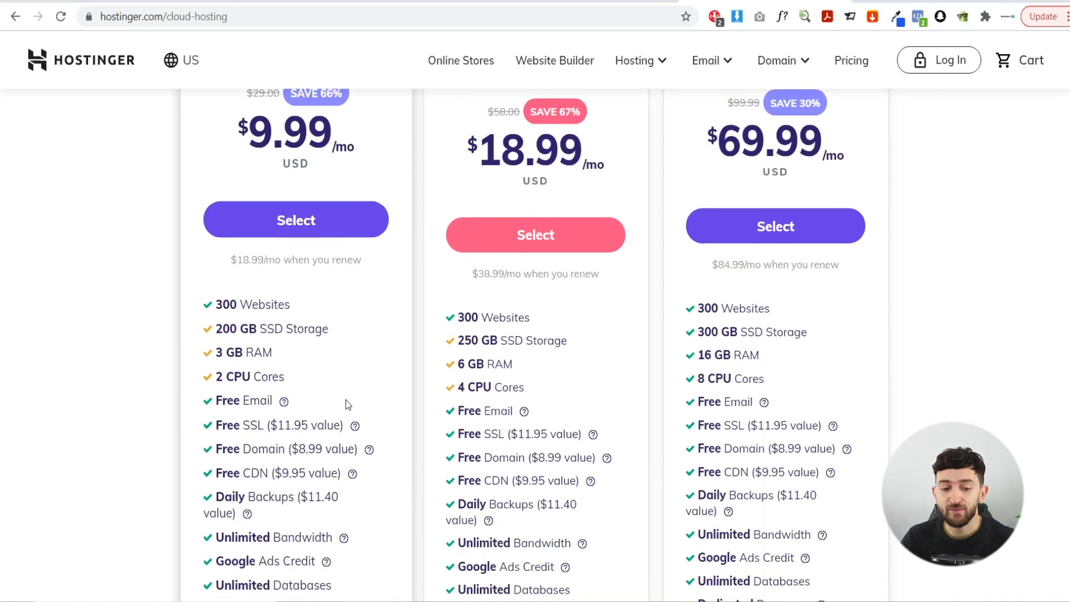
{"action": "scroll", "coordinate": [346, 400], "scroll_direction": "down", "scroll_amount": 1}
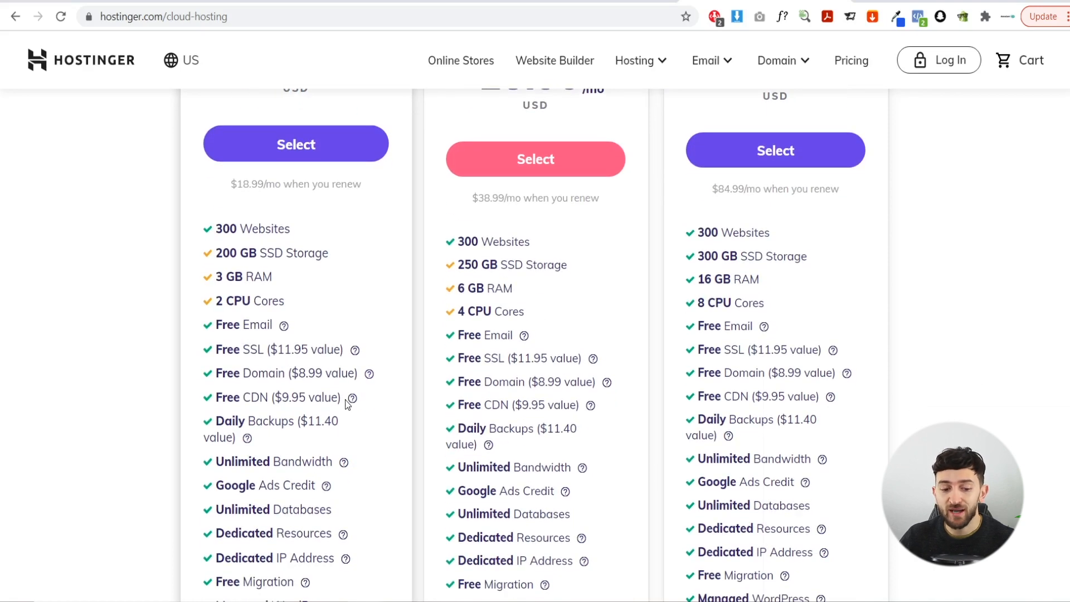
{"action": "scroll", "coordinate": [346, 400], "scroll_direction": "down", "scroll_amount": 1}
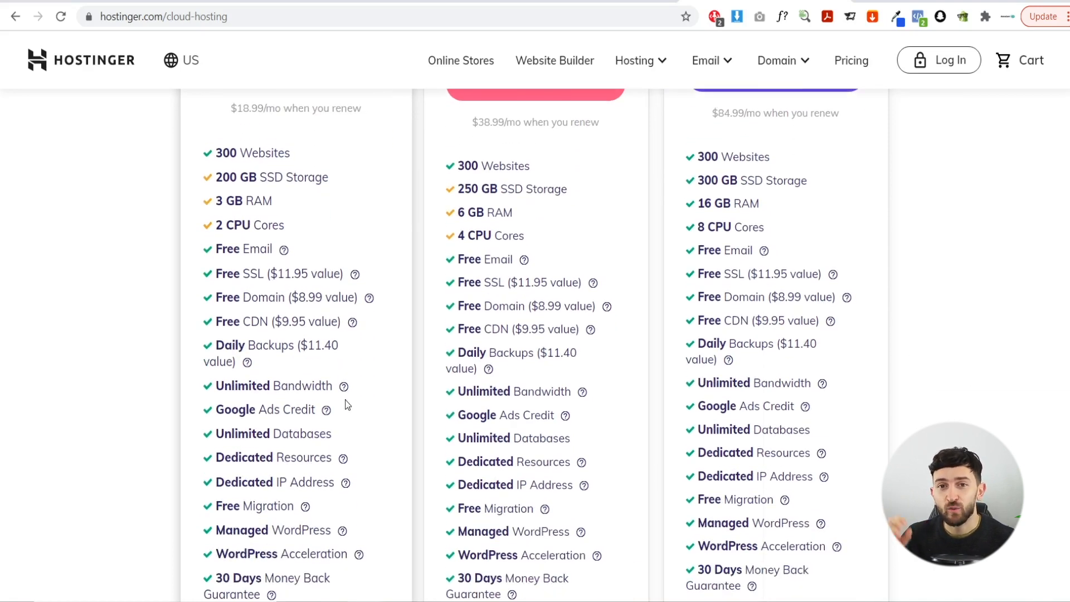
{"action": "scroll", "coordinate": [345, 400], "scroll_direction": "up", "scroll_amount": 2}
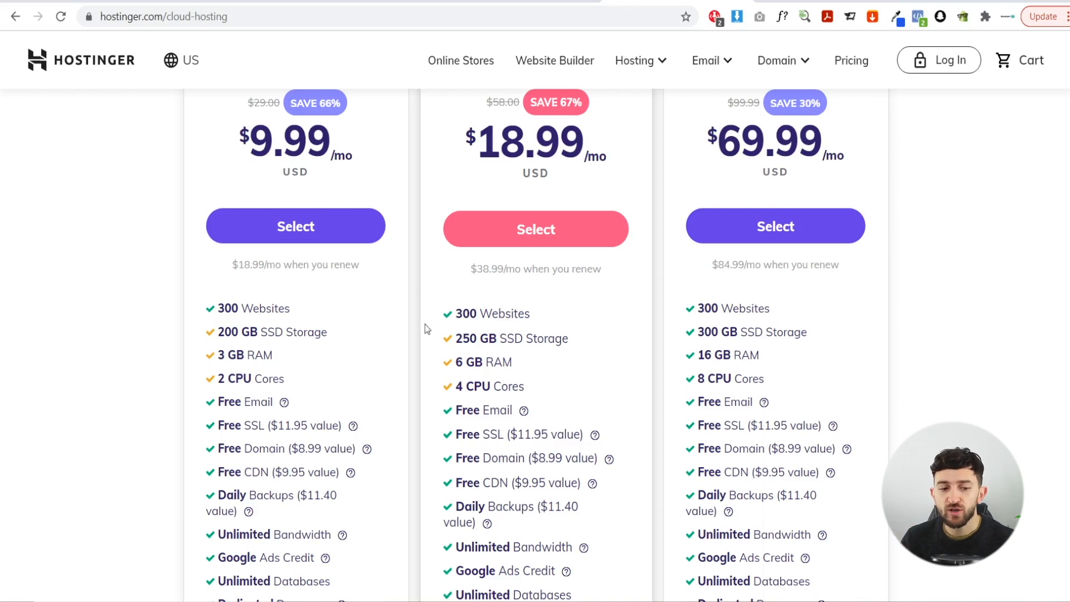
- Pick the Cloud Startup plan from the Hostinger cloud pricing cards
{"action": "scroll", "coordinate": [151, 356], "scroll_direction": "up", "scroll_amount": 3}
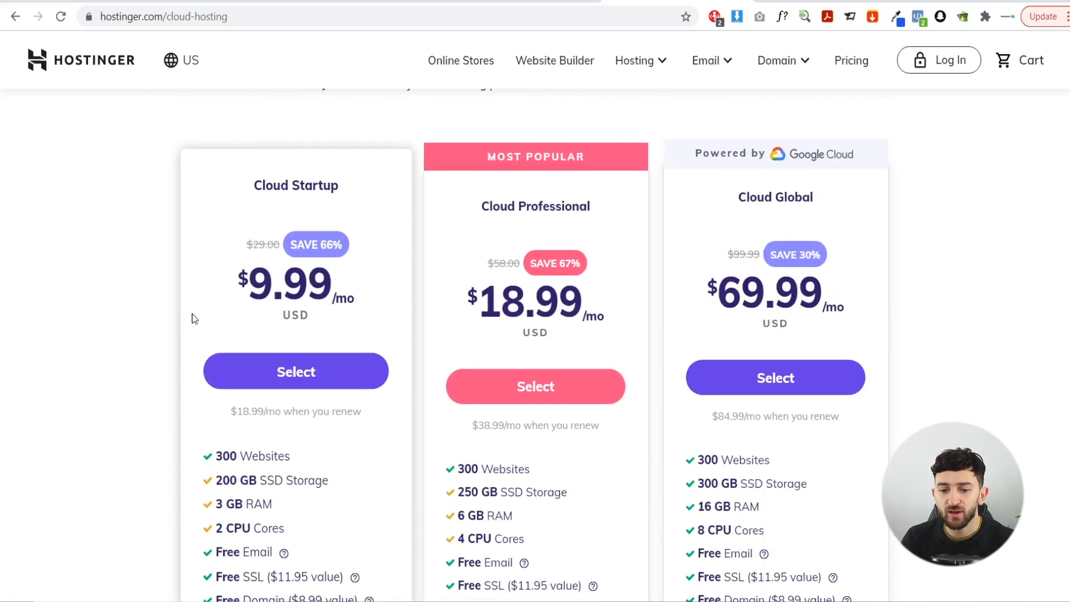
{"action": "scroll", "coordinate": [234, 362], "scroll_direction": "down", "scroll_amount": 3}
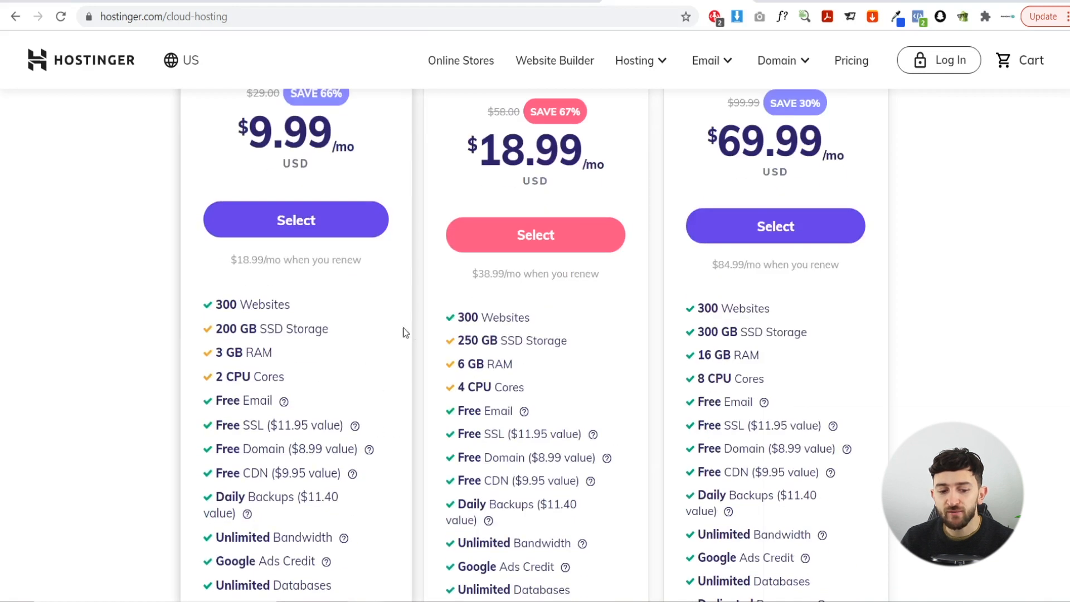
{"action": "scroll", "coordinate": [303, 368], "scroll_direction": "up", "scroll_amount": 2}
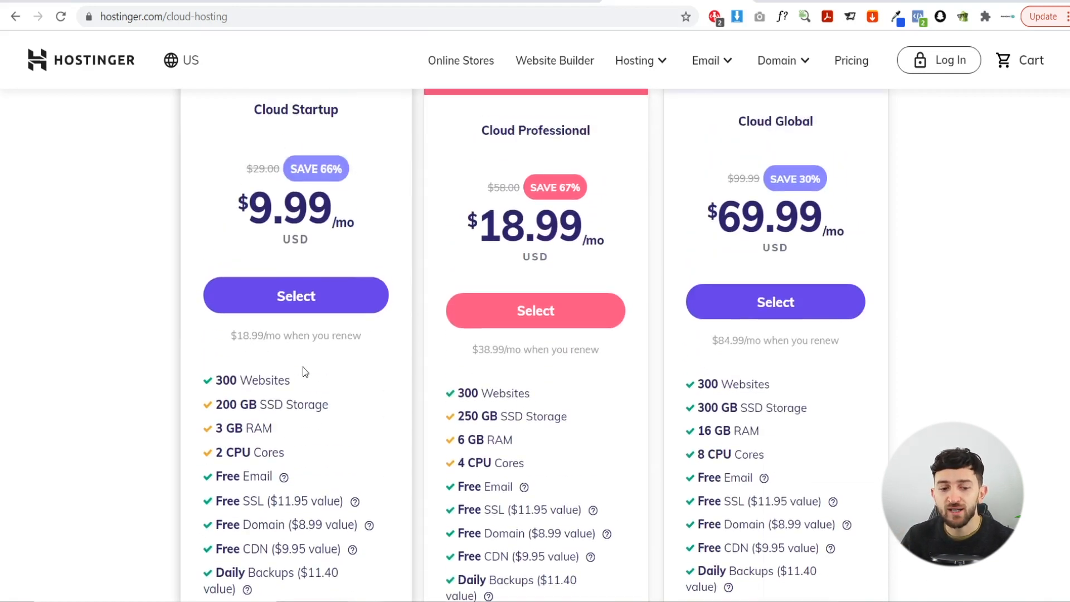
{"action": "scroll", "coordinate": [303, 367], "scroll_direction": "up", "scroll_amount": 2}
{"action": "scroll", "coordinate": [305, 304], "scroll_direction": "down", "scroll_amount": 2}
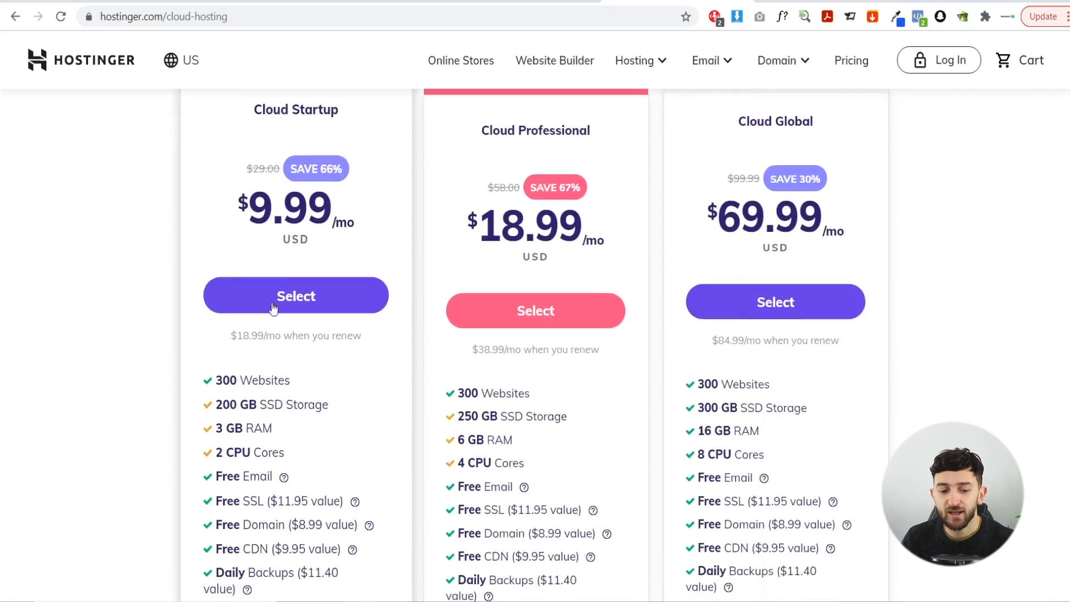
{"action": "left_click", "coordinate": [210, 296]}
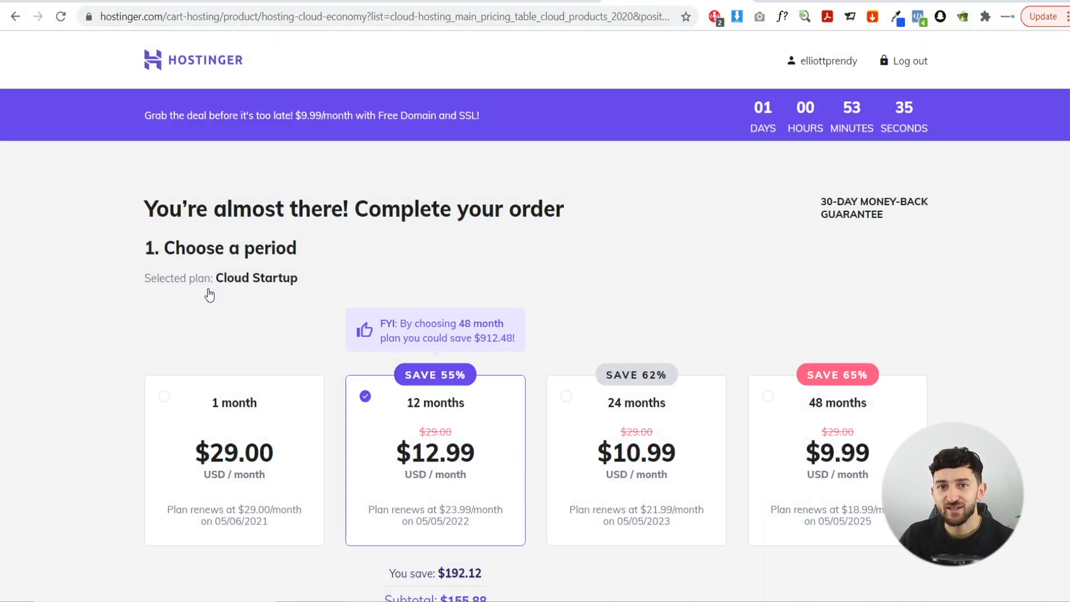
- Scroll down the following page, then switch back to the domain name search results
{"action": "scroll", "coordinate": [174, 337], "scroll_direction": "down", "scroll_amount": 3}
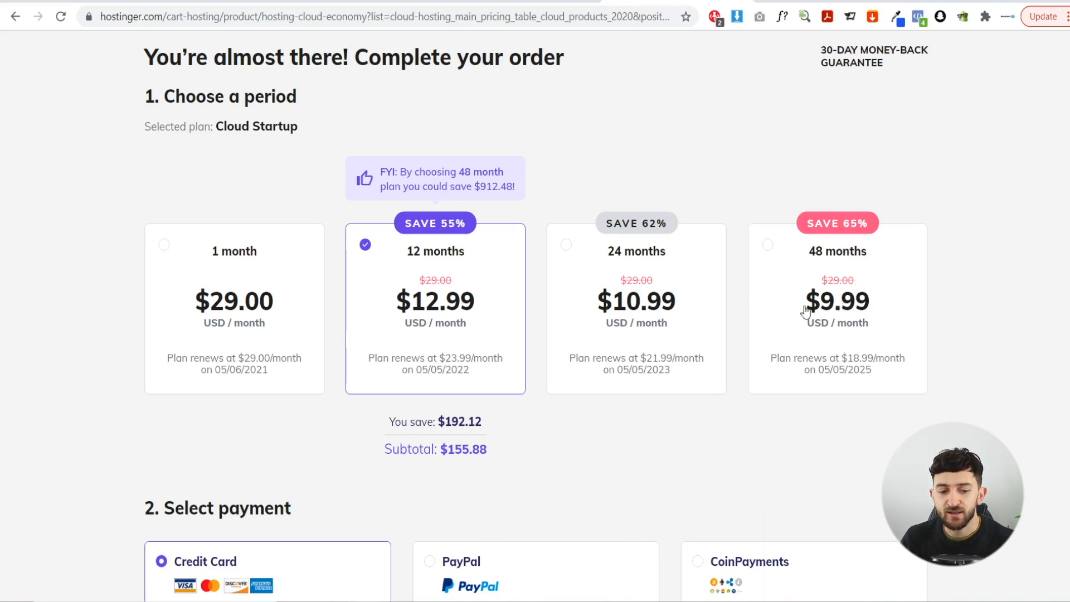
{"action": "scroll", "coordinate": [489, 291], "scroll_direction": "down", "scroll_amount": 1}
{"action": "scroll", "coordinate": [456, 258], "scroll_direction": "down", "scroll_amount": 4}
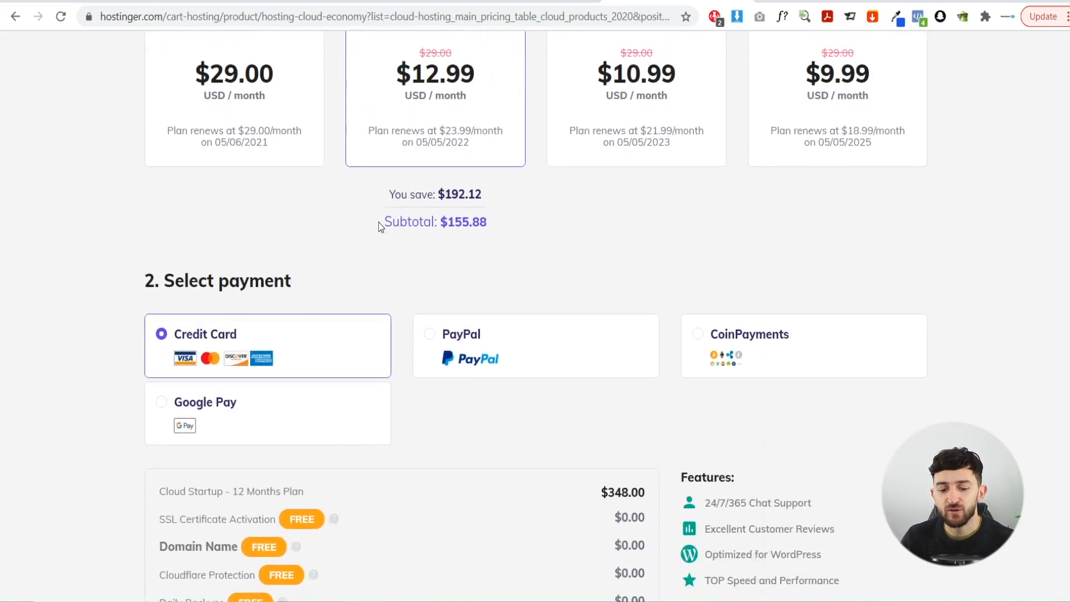
{"action": "scroll", "coordinate": [379, 227], "scroll_direction": "down", "scroll_amount": 8}
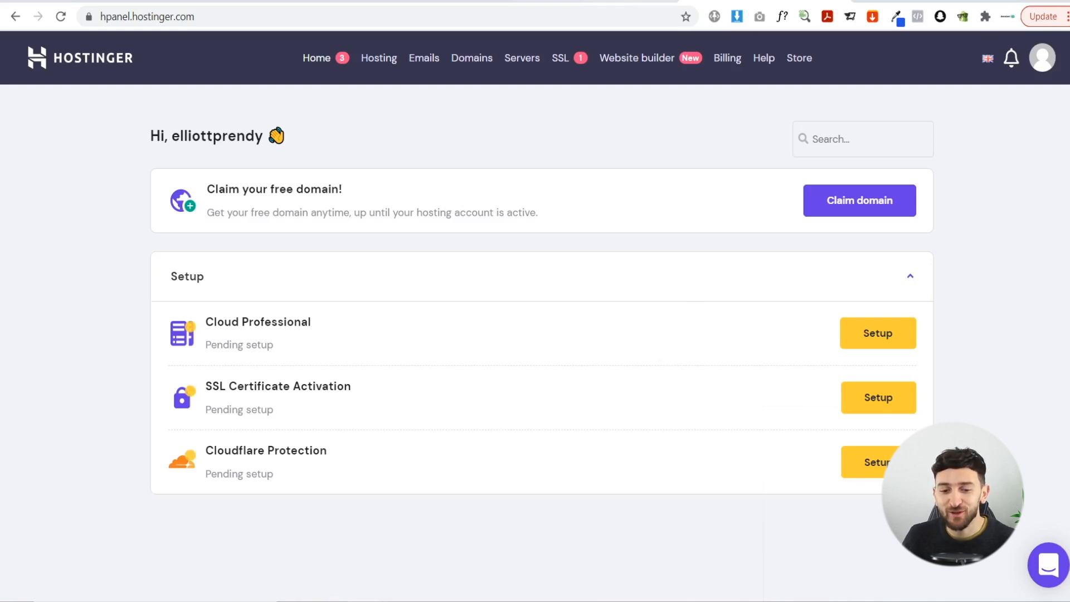
{"action": "left_click", "coordinate": [611, 1]}
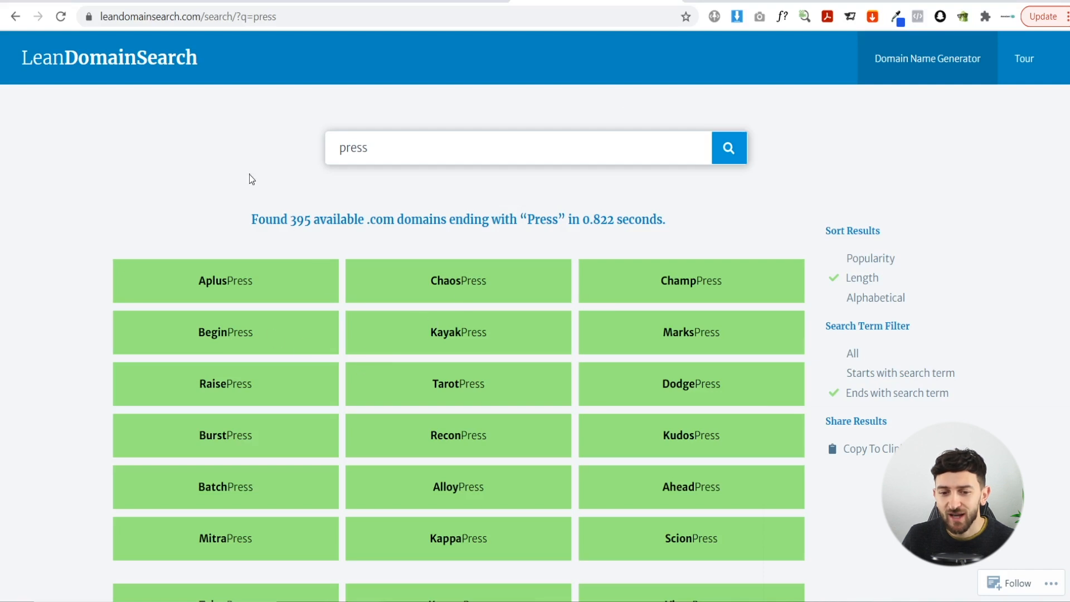
- Claim gustopress.com as the hPanel account's free domain and start its registration
{"action": "scroll", "coordinate": [249, 175], "scroll_direction": "down", "scroll_amount": 3}
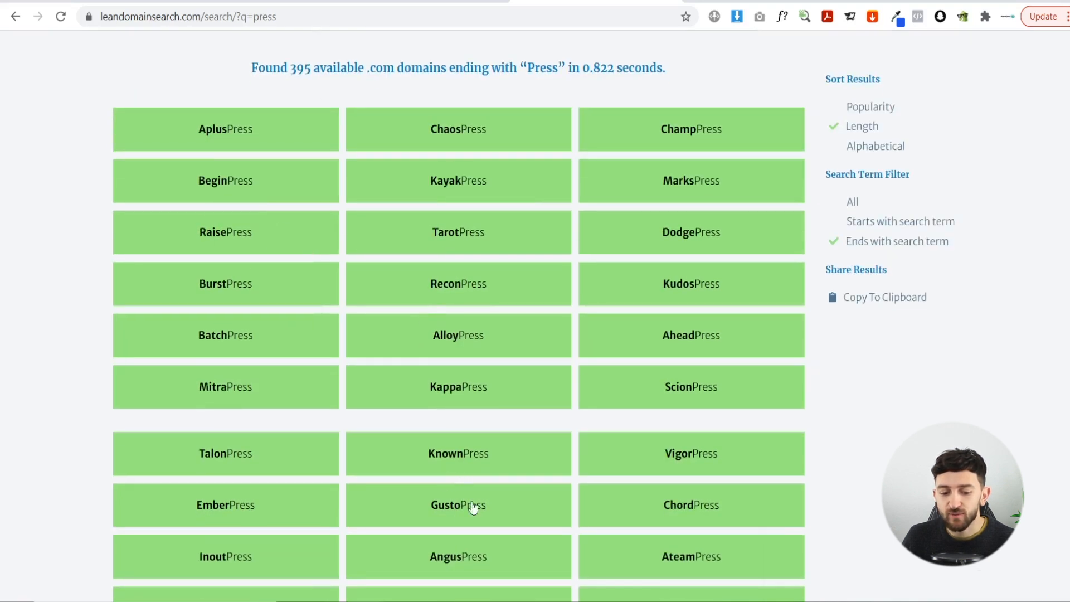
{"action": "left_click", "coordinate": [764, 1]}
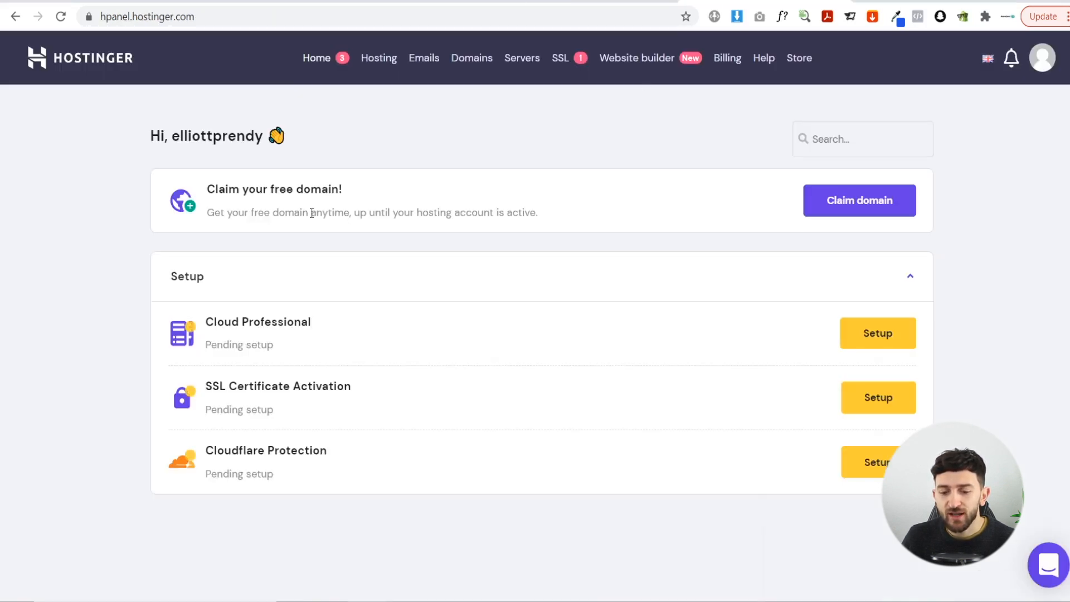
{"action": "left_click", "coordinate": [843, 205]}
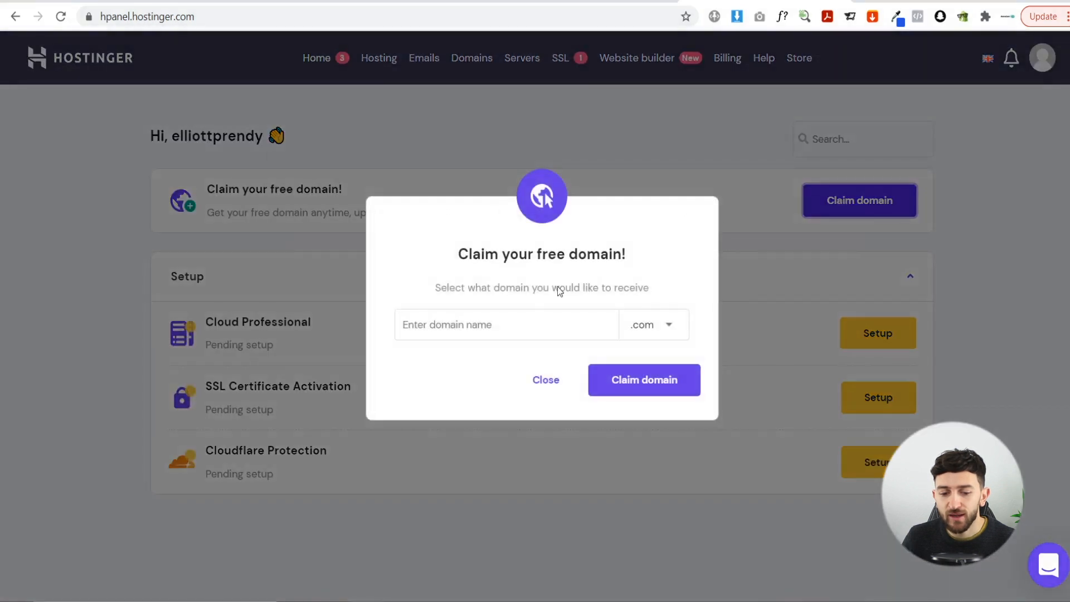
{"action": "left_click", "coordinate": [518, 322]}
{"action": "type", "text": "gu"}
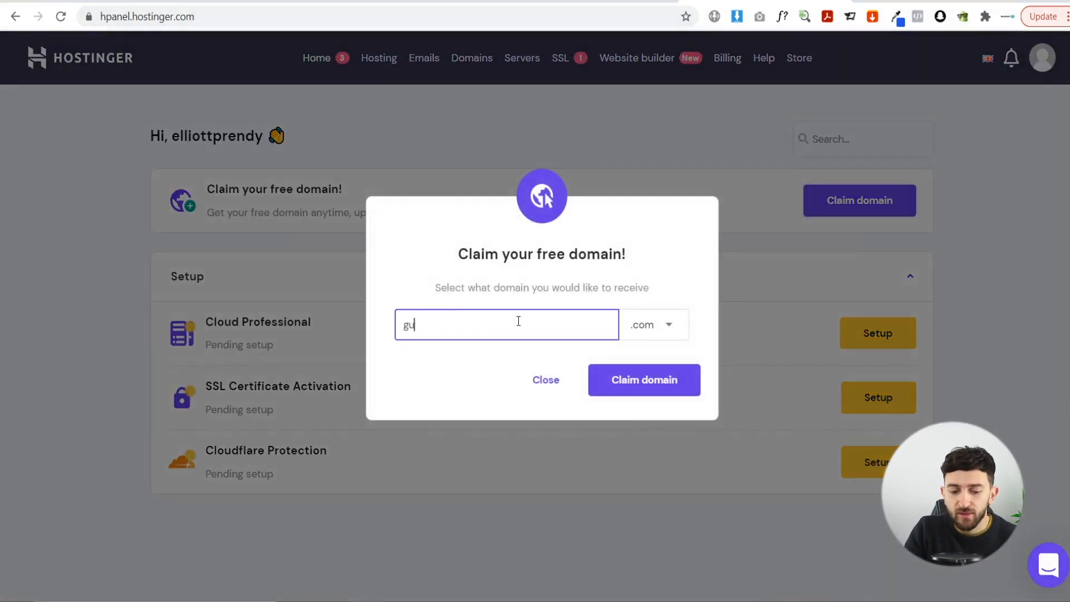
{"action": "type", "text": "stopress"}
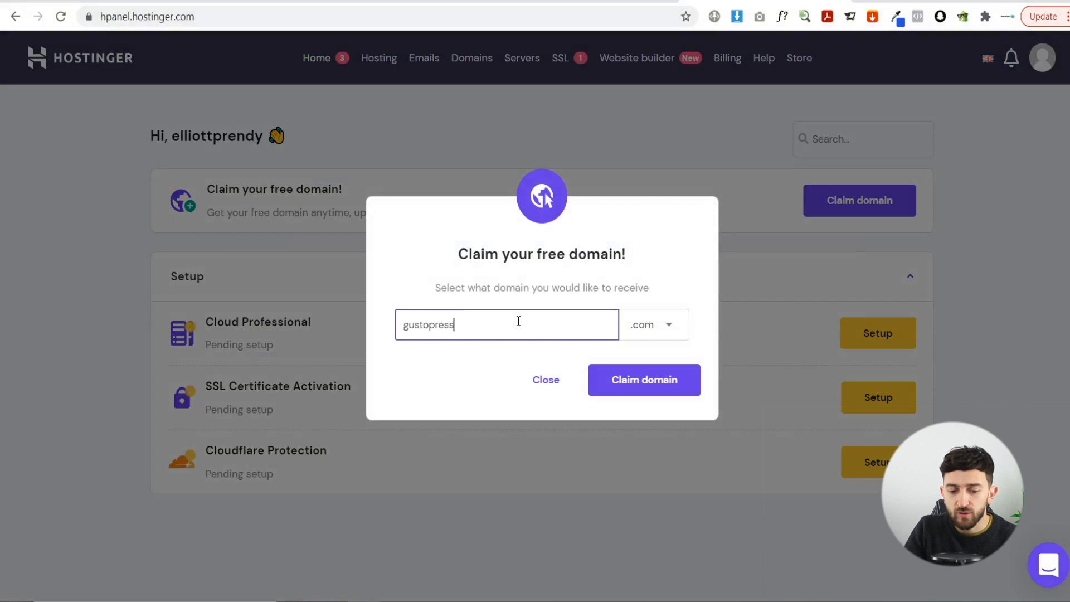
{"action": "left_click", "coordinate": [650, 380]}
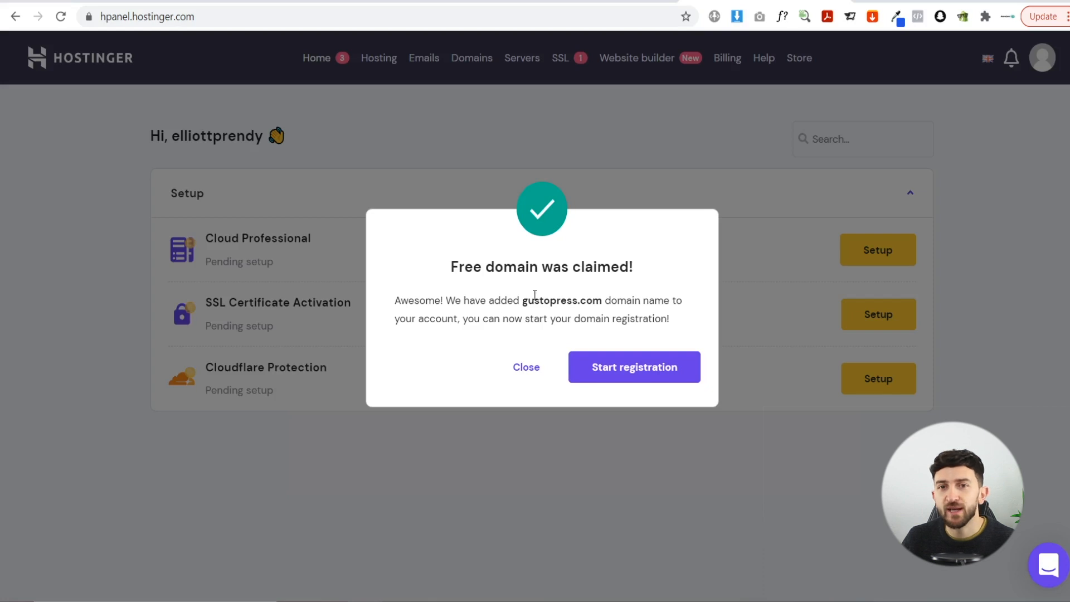
{"action": "left_click", "coordinate": [622, 372]}
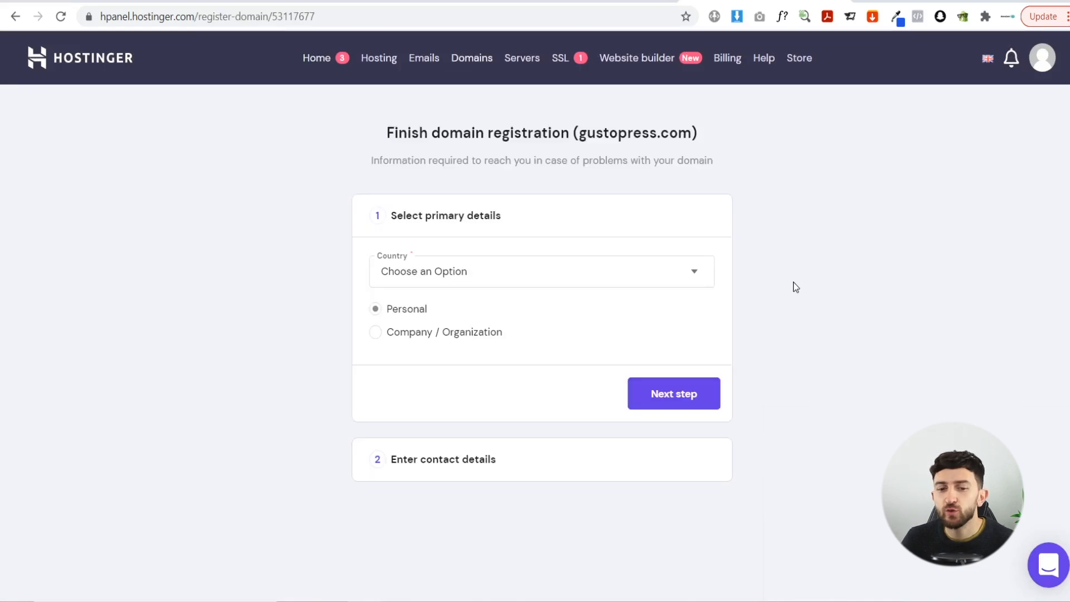
- Register gustopress.com with United Kingdom as the contact country and finish registration
{"action": "left_click", "coordinate": [629, 277]}
{"action": "scroll", "coordinate": [599, 323], "scroll_direction": "down", "scroll_amount": 10}
{"action": "scroll", "coordinate": [568, 373], "scroll_direction": "down", "scroll_amount": 10}
{"action": "scroll", "coordinate": [569, 373], "scroll_direction": "down", "scroll_amount": 8}
{"action": "scroll", "coordinate": [528, 436], "scroll_direction": "down", "scroll_amount": 3}
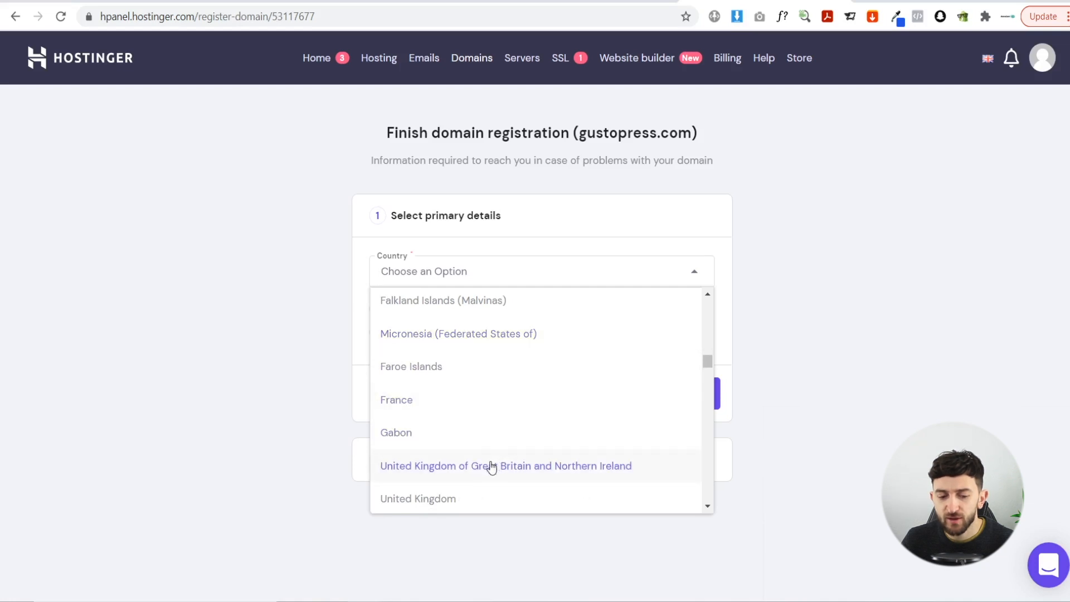
{"action": "left_click", "coordinate": [491, 467]}
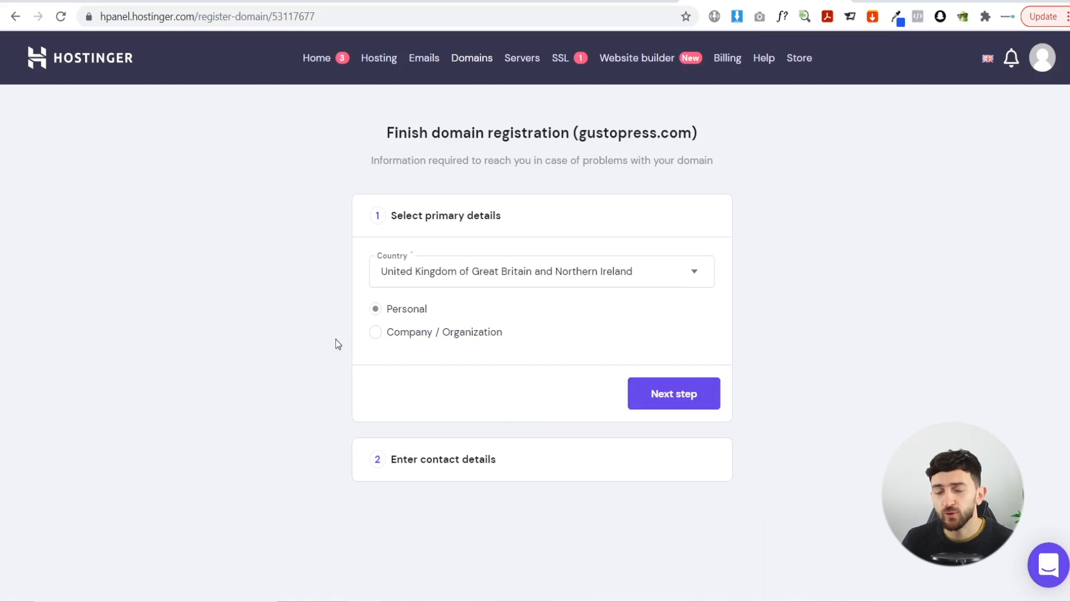
{"action": "left_click", "coordinate": [684, 397]}
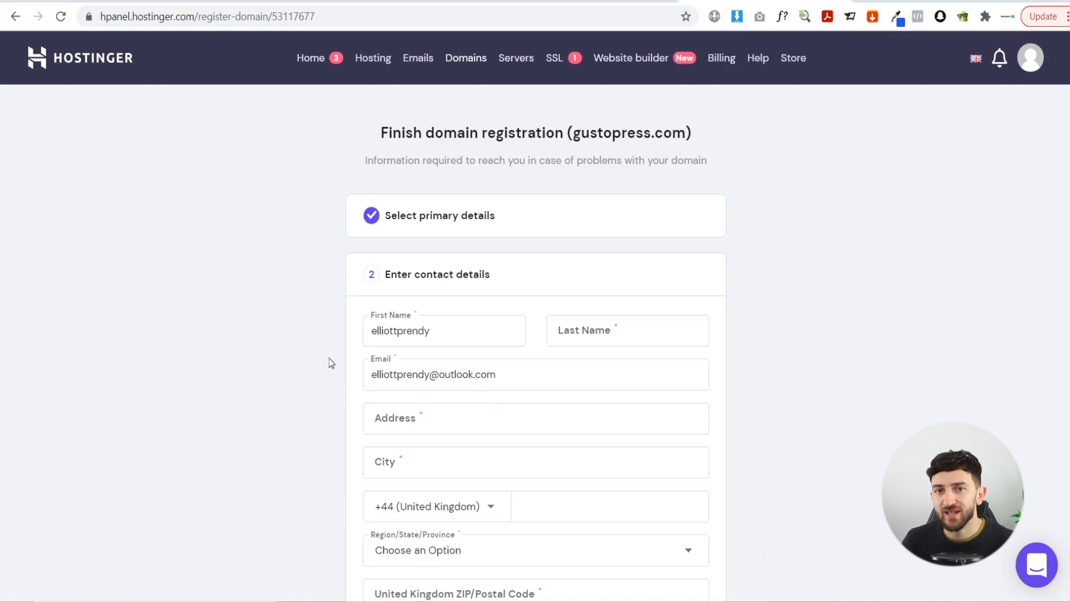
{"action": "scroll", "coordinate": [795, 339], "scroll_direction": "down", "scroll_amount": 3}
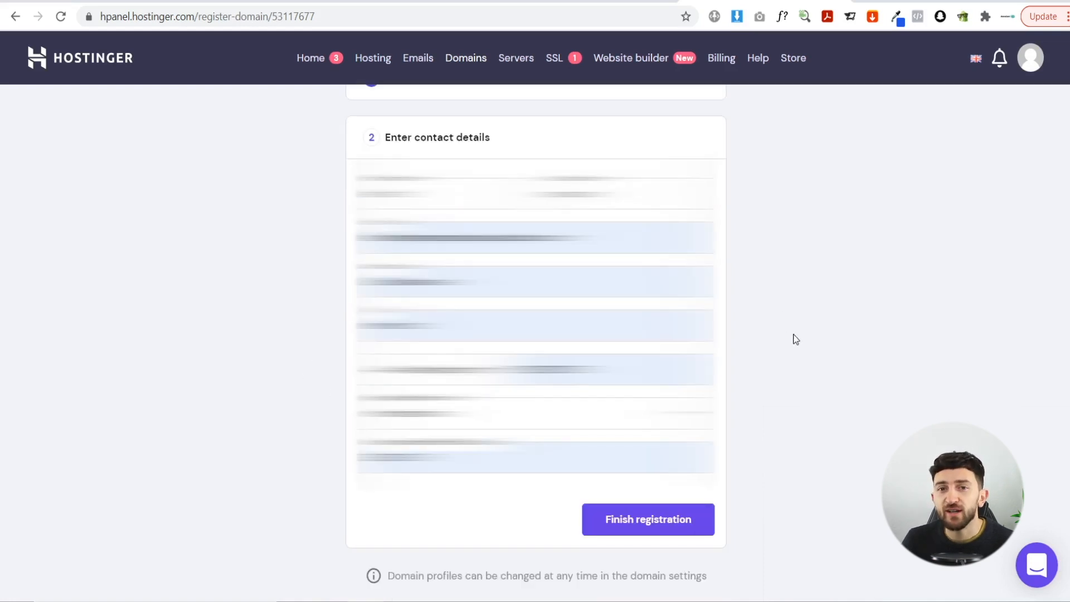
{"action": "left_click", "coordinate": [672, 532]}
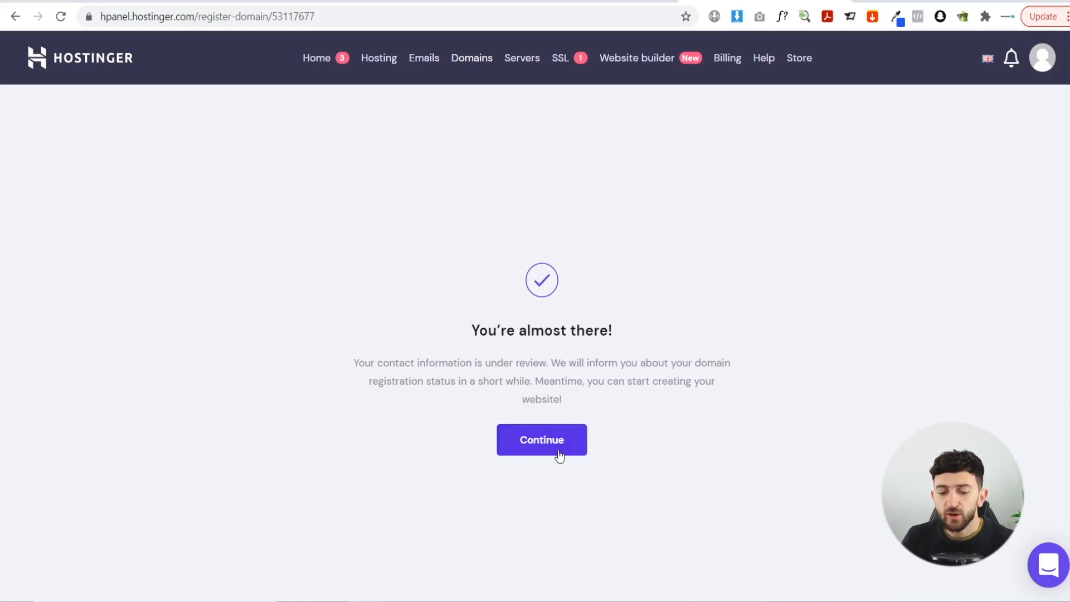
{"action": "left_click", "coordinate": [538, 441]}
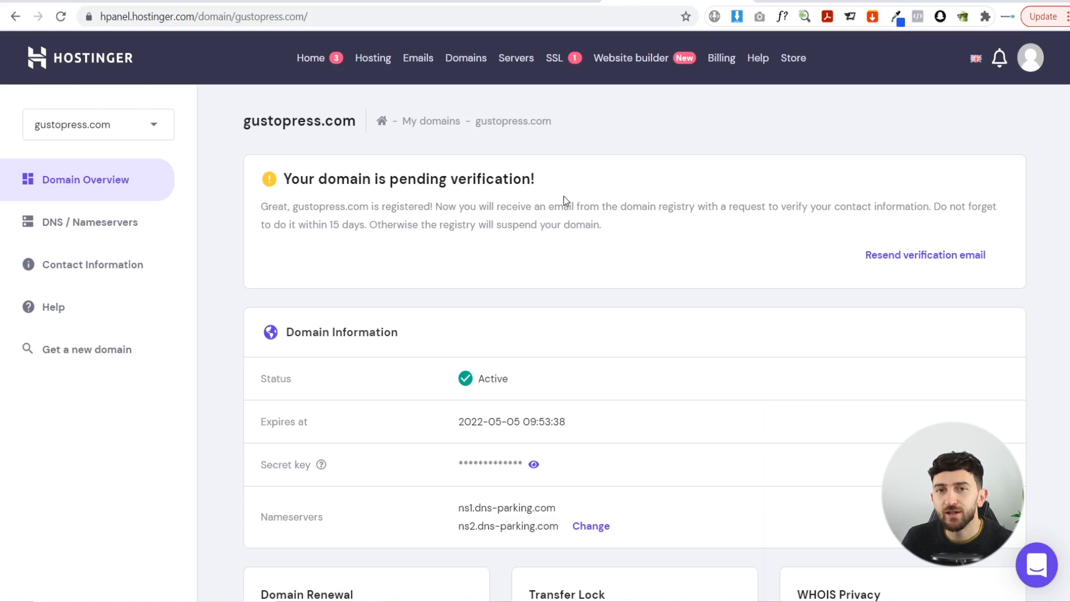
- Verify the contact e-mail via the ICANN link in Outlook, then reload the gustopress.com domain page
{"action": "left_click", "coordinate": [825, 1]}
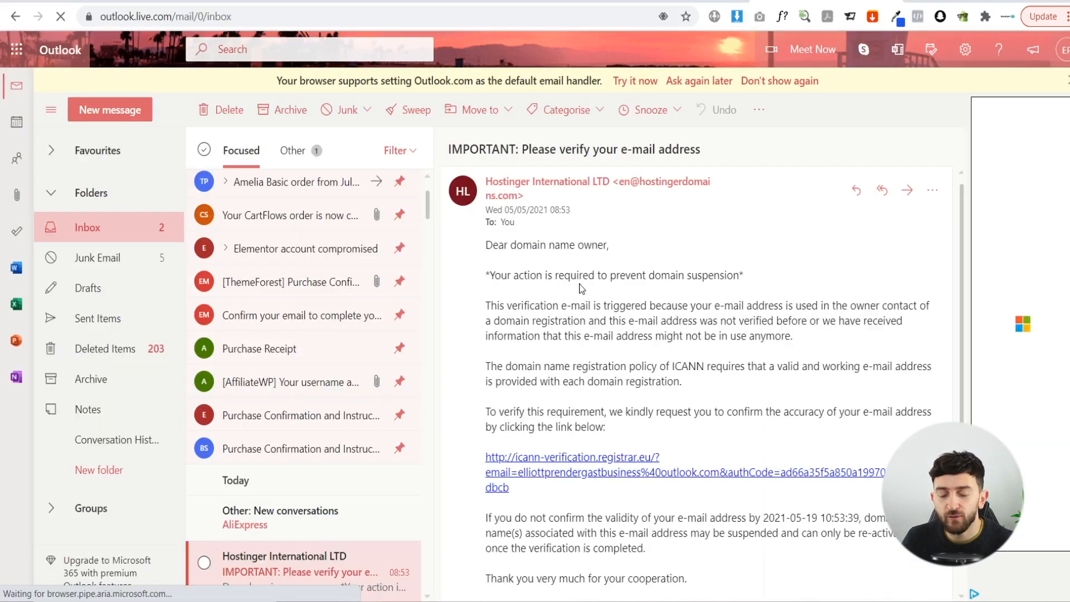
{"action": "left_click", "coordinate": [578, 463]}
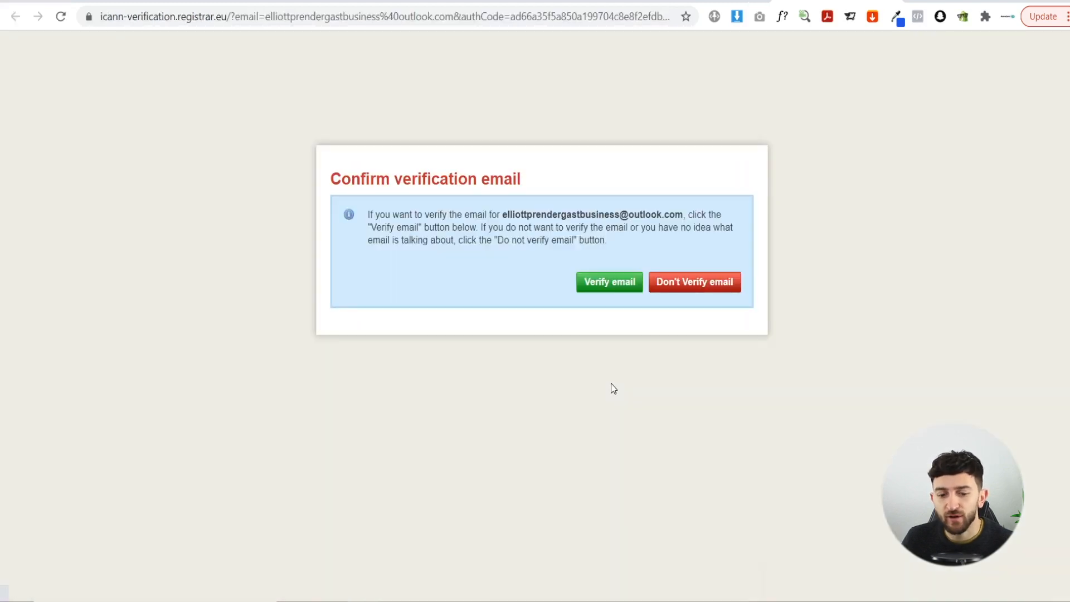
{"action": "left_click", "coordinate": [612, 288]}
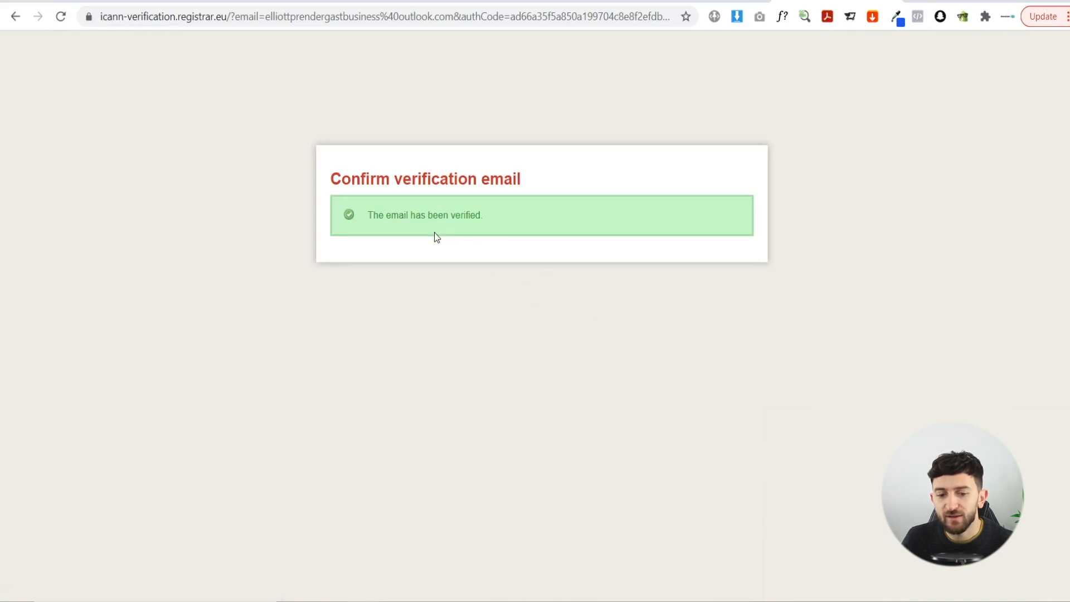
{"action": "left_click", "coordinate": [586, 1]}
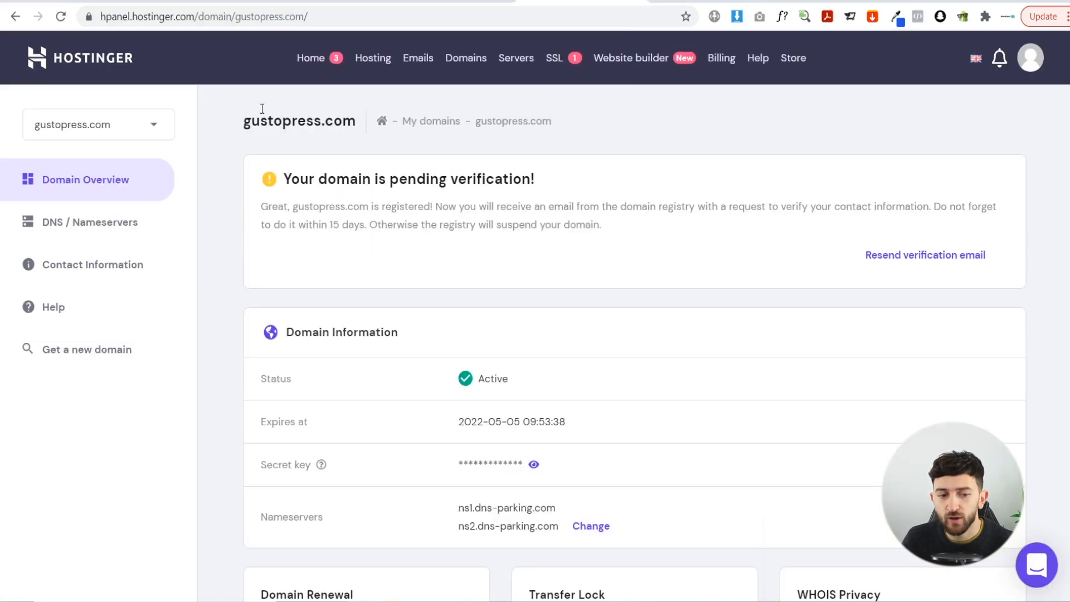
{"action": "left_click", "coordinate": [61, 17]}
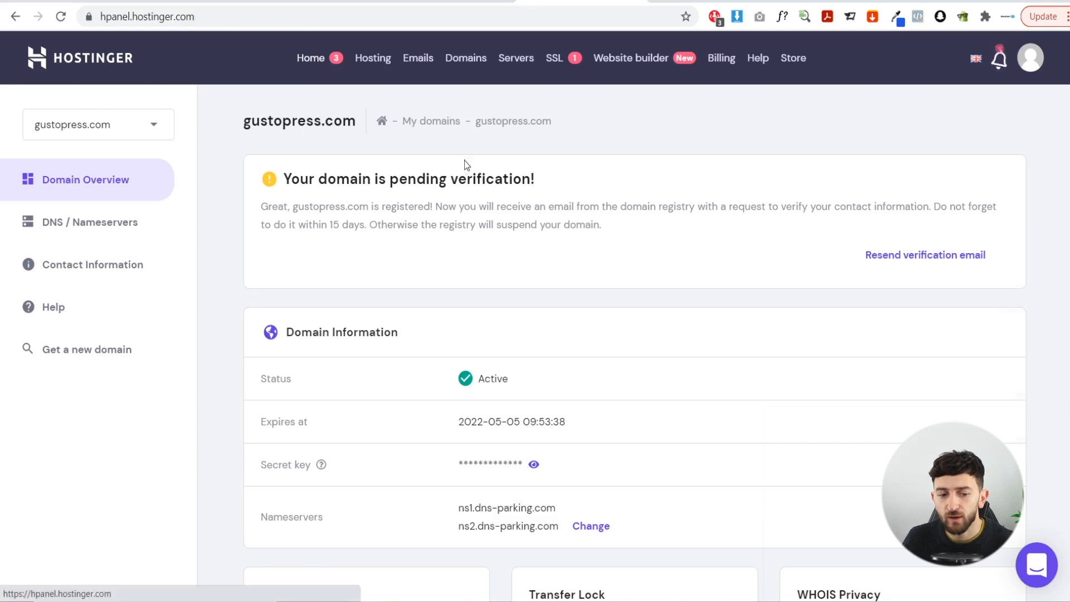
- Start setting up the pending Cloud Professional hosting from the hPanel home Setup list
{"action": "scroll", "coordinate": [748, 316], "scroll_direction": "down", "scroll_amount": 1}
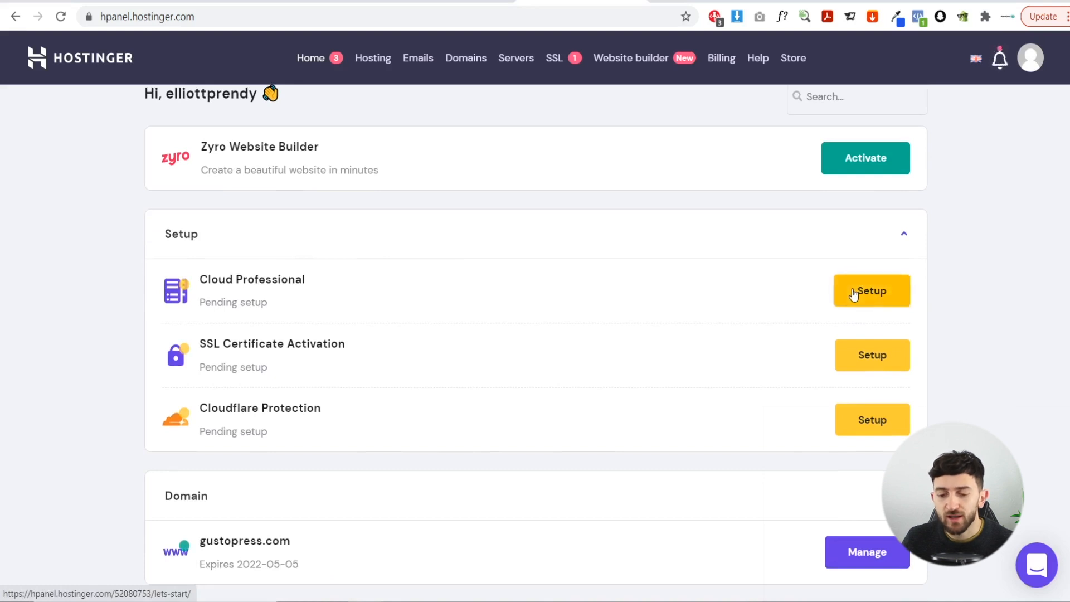
{"action": "left_click", "coordinate": [855, 292]}
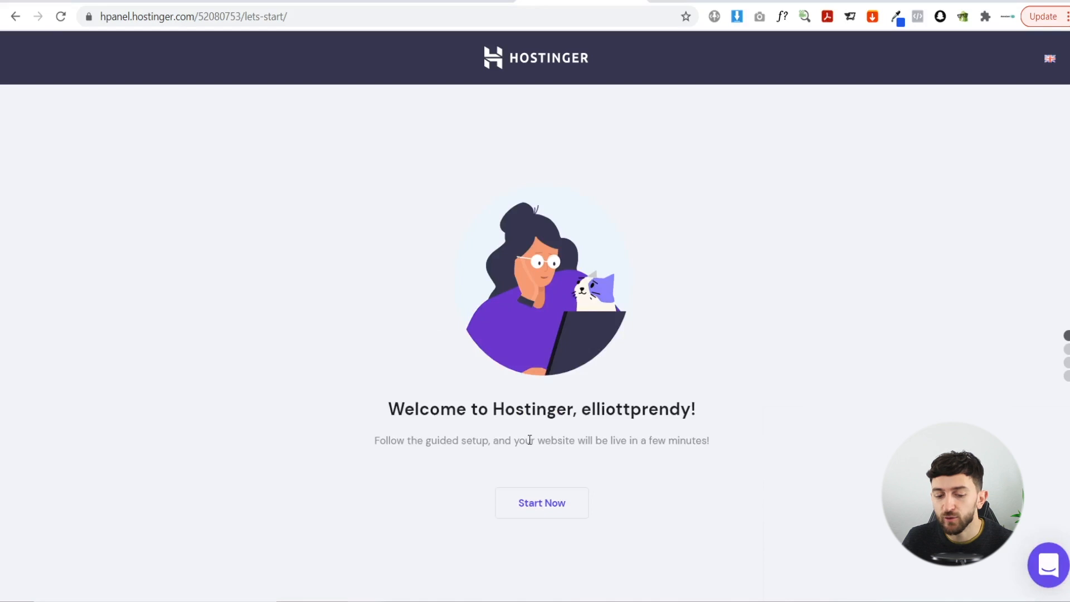
- Run the setup wizard: gustopress.com, new website, experienced builder, WordPress, no template
{"action": "left_click", "coordinate": [549, 507]}
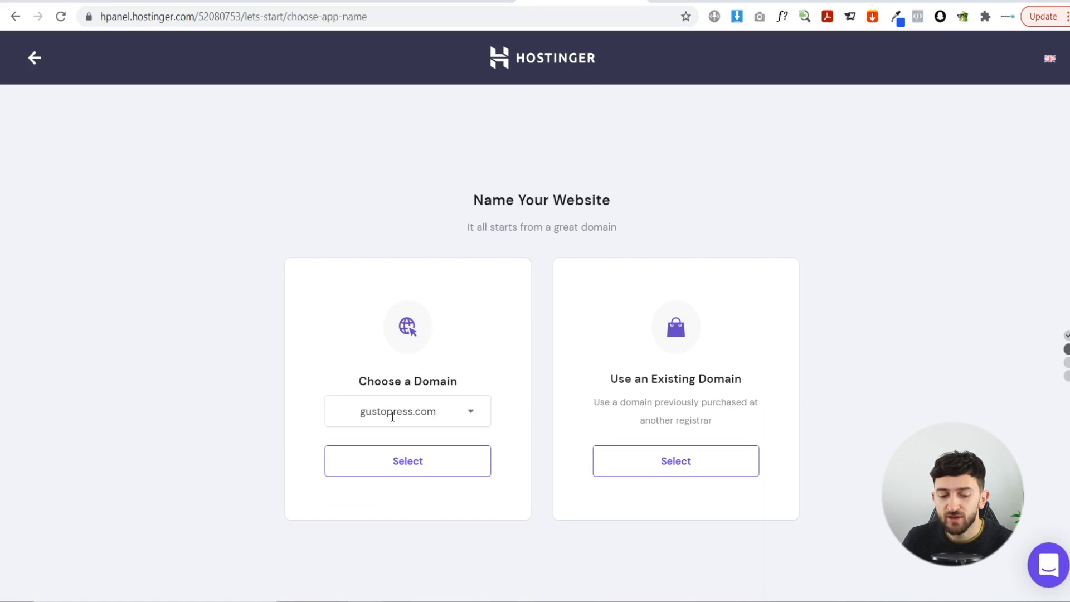
{"action": "left_click", "coordinate": [407, 462]}
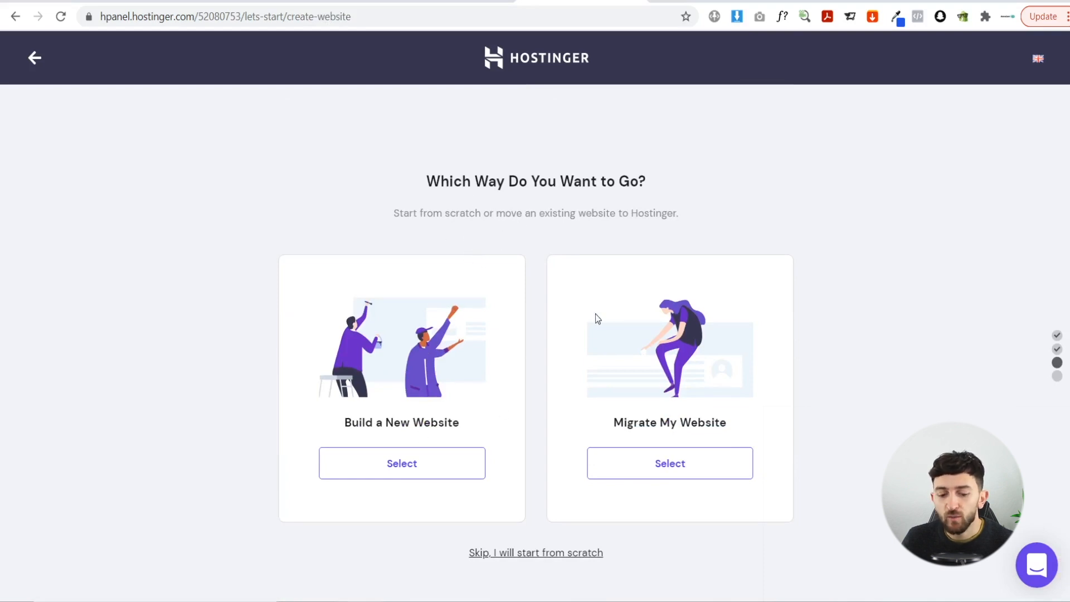
{"action": "left_click", "coordinate": [401, 470]}
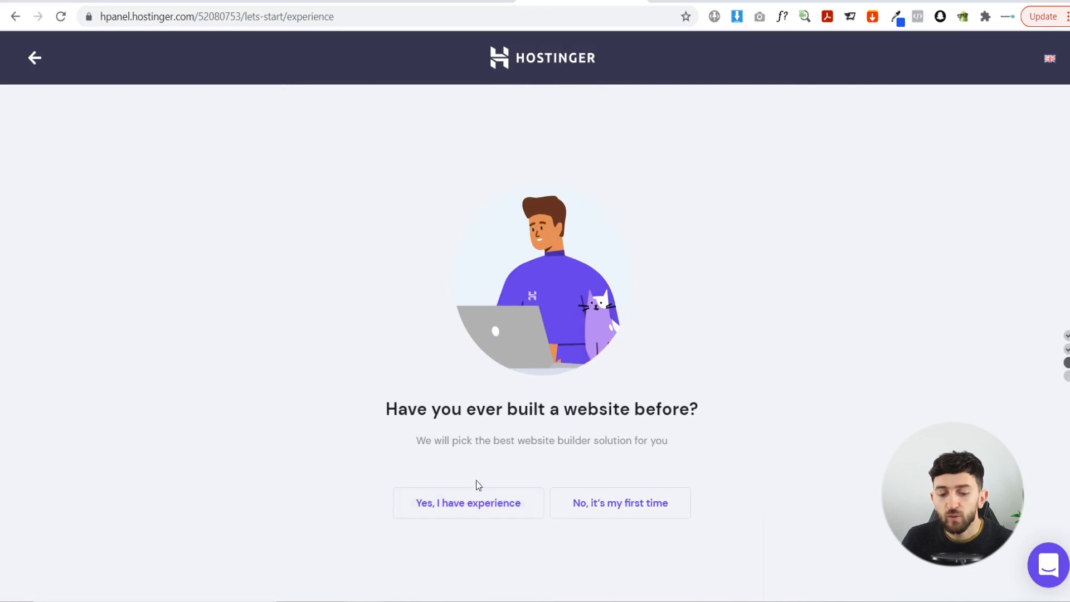
{"action": "left_click", "coordinate": [461, 508]}
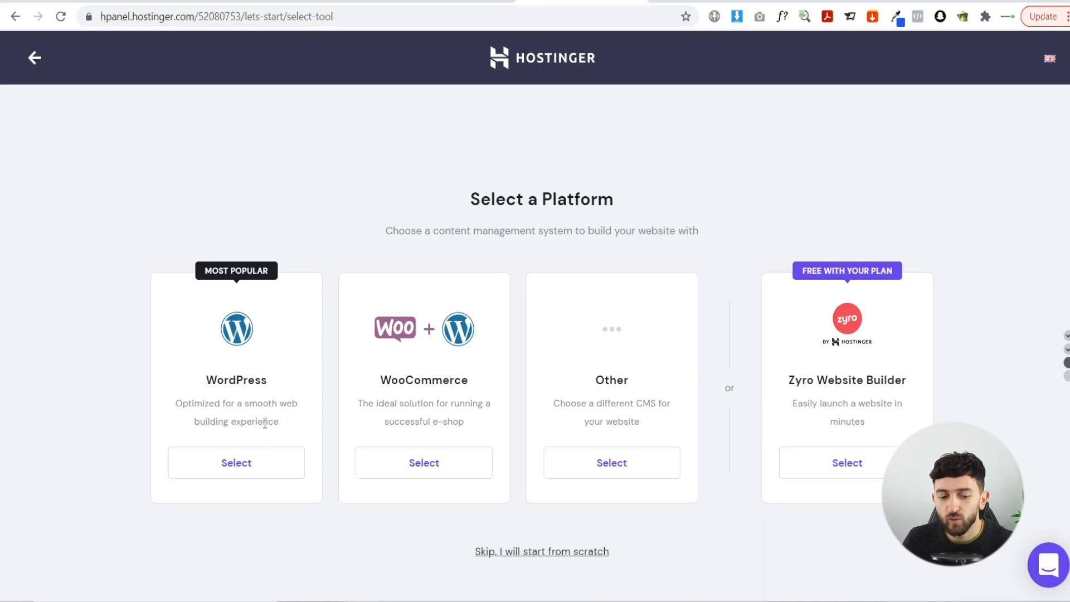
{"action": "left_click", "coordinate": [234, 473]}
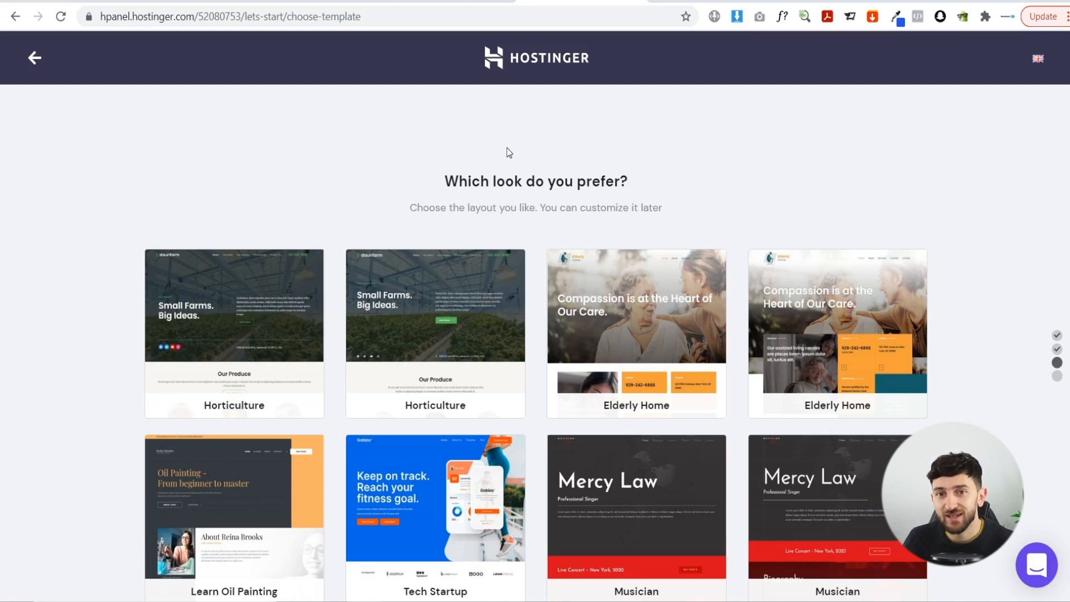
{"action": "scroll", "coordinate": [507, 149], "scroll_direction": "down", "scroll_amount": 3}
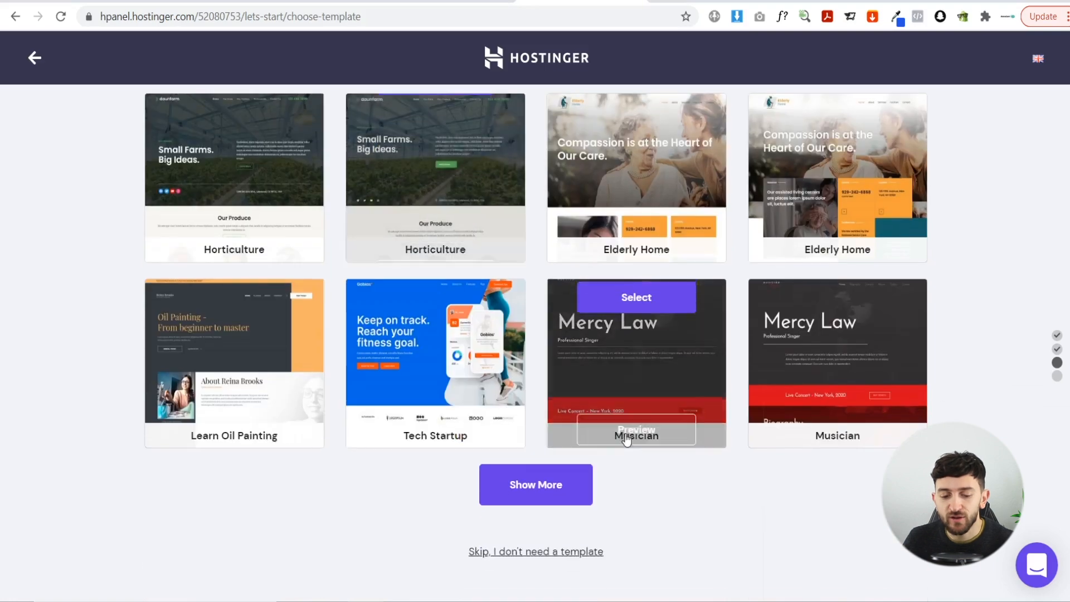
{"action": "left_click", "coordinate": [519, 553]}
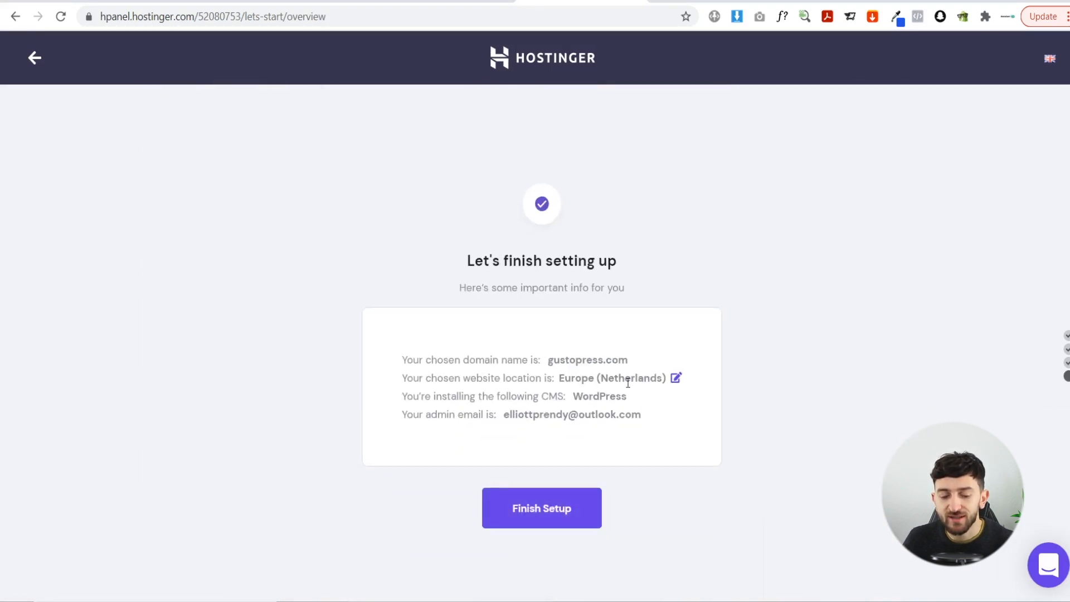
- Finish the WordPress setup for gustopress.com and open its site management dashboard
{"action": "left_click", "coordinate": [537, 517]}
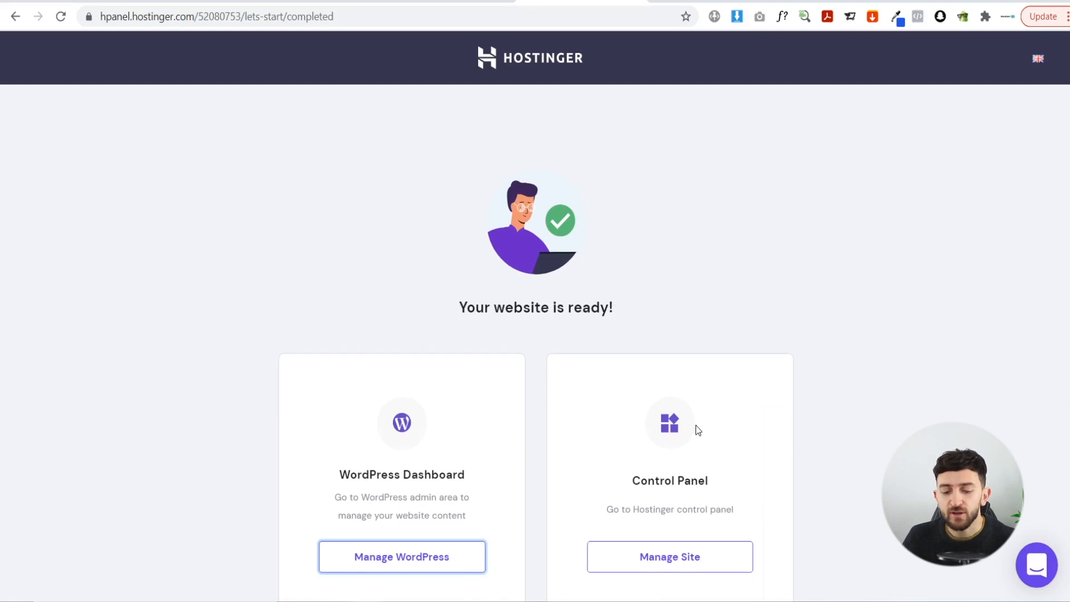
{"action": "left_click", "coordinate": [695, 486]}
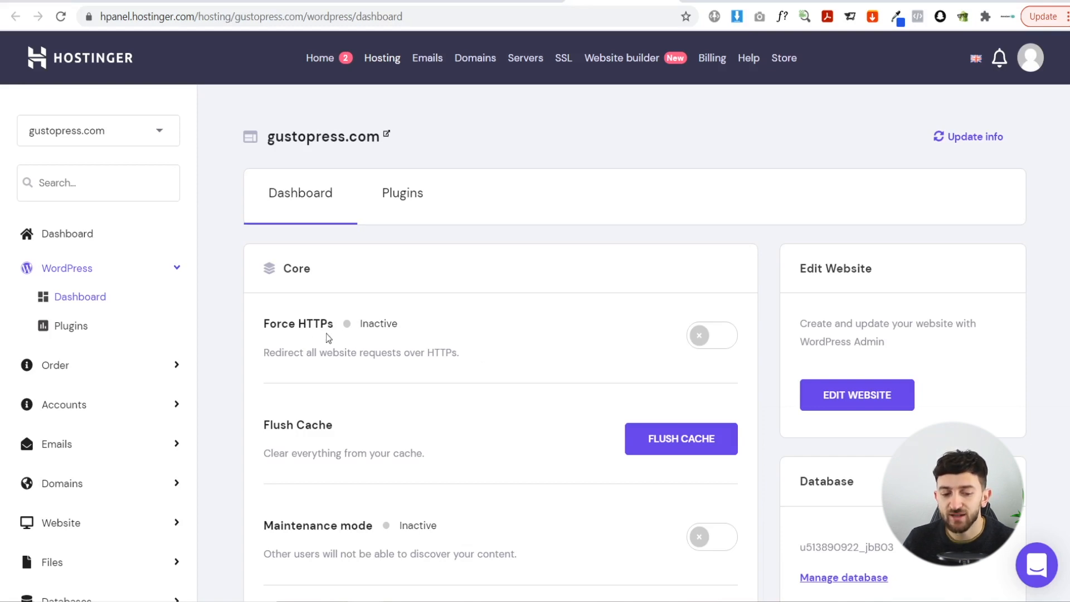
- Install the SSL certificate on gustopress.com and switch on Force HTTPs
{"action": "left_click", "coordinate": [700, 337]}
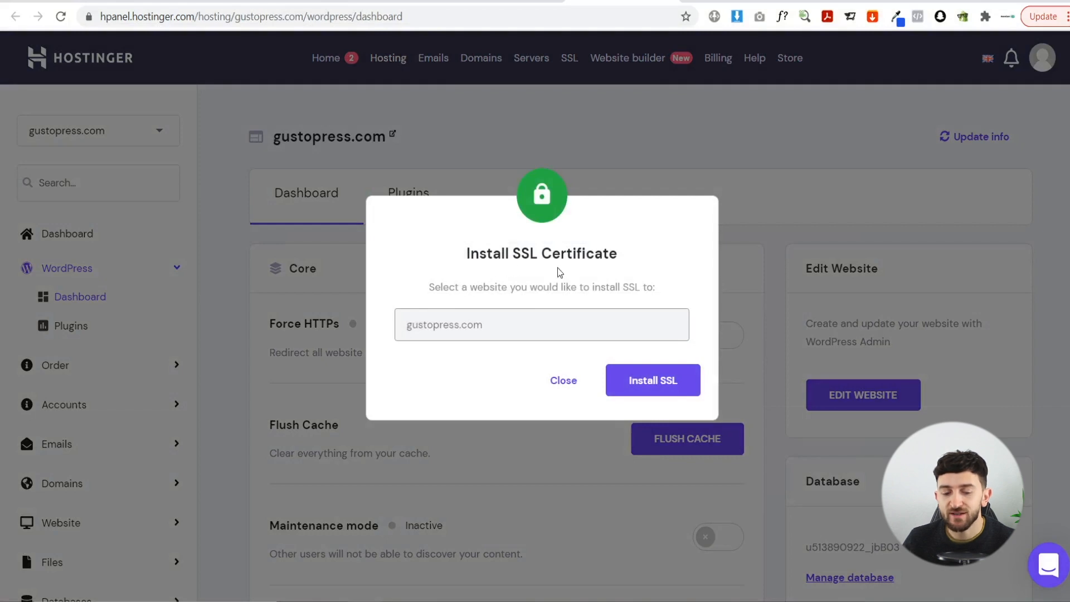
{"action": "left_click", "coordinate": [641, 372]}
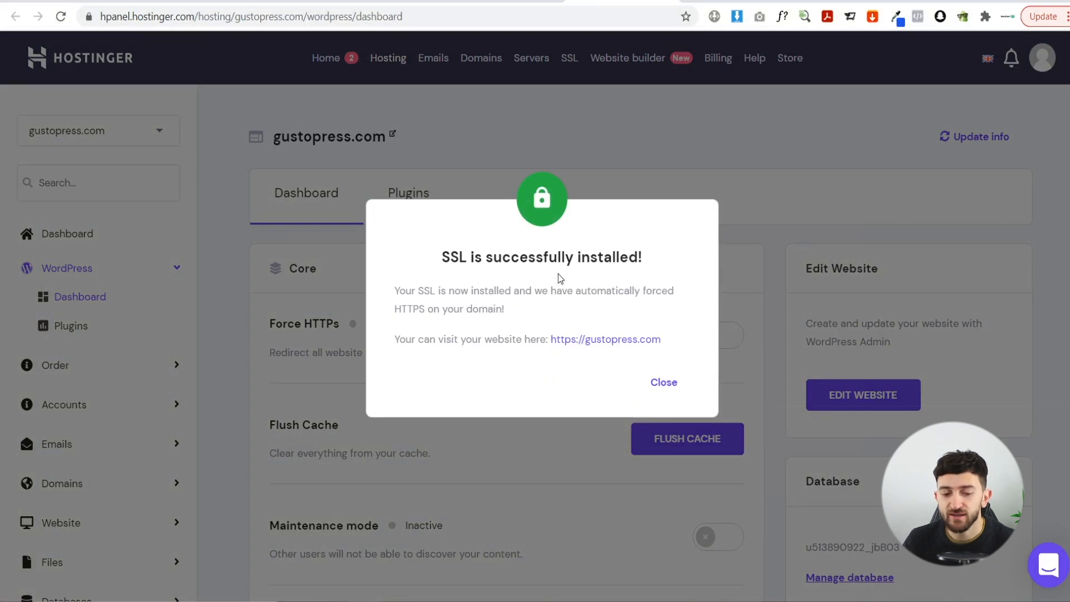
{"action": "left_click", "coordinate": [664, 382]}
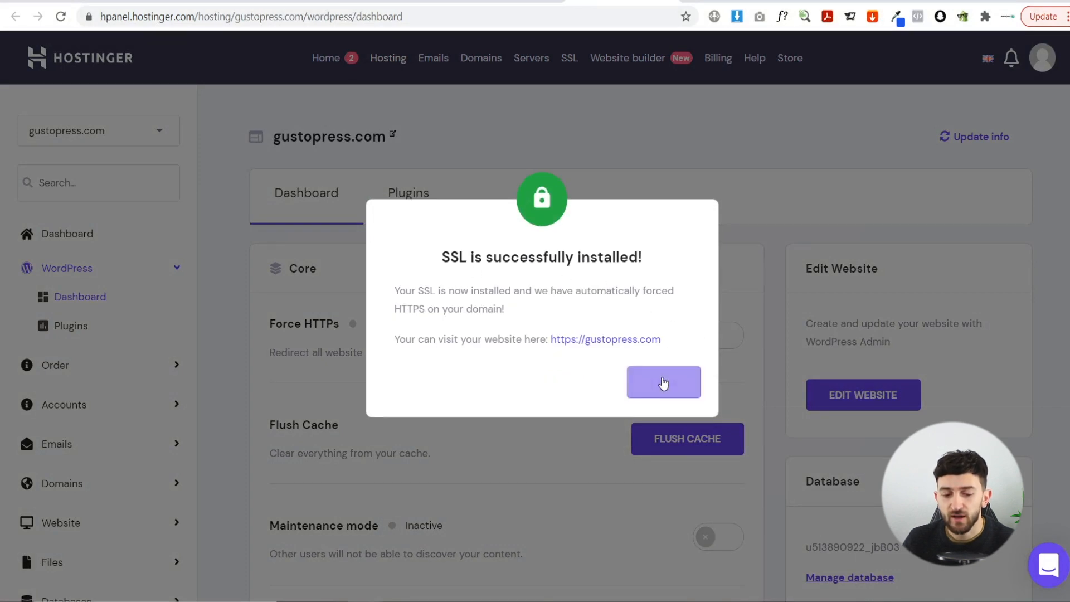
{"action": "left_click", "coordinate": [703, 335]}
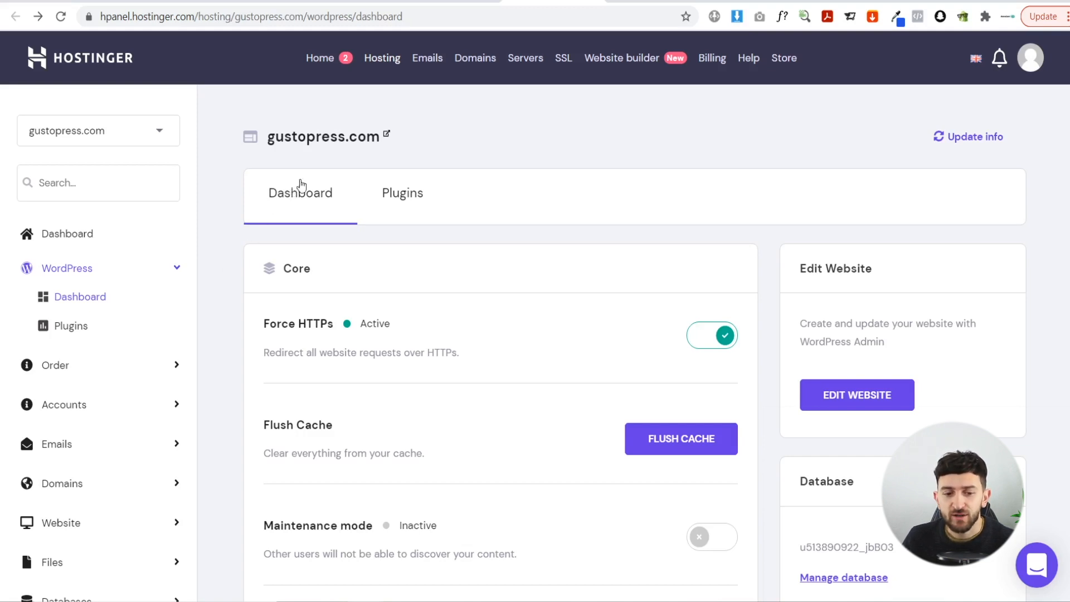
- Open the gustopress.com hosting account from Home and load the live site
{"action": "left_click", "coordinate": [306, 70]}
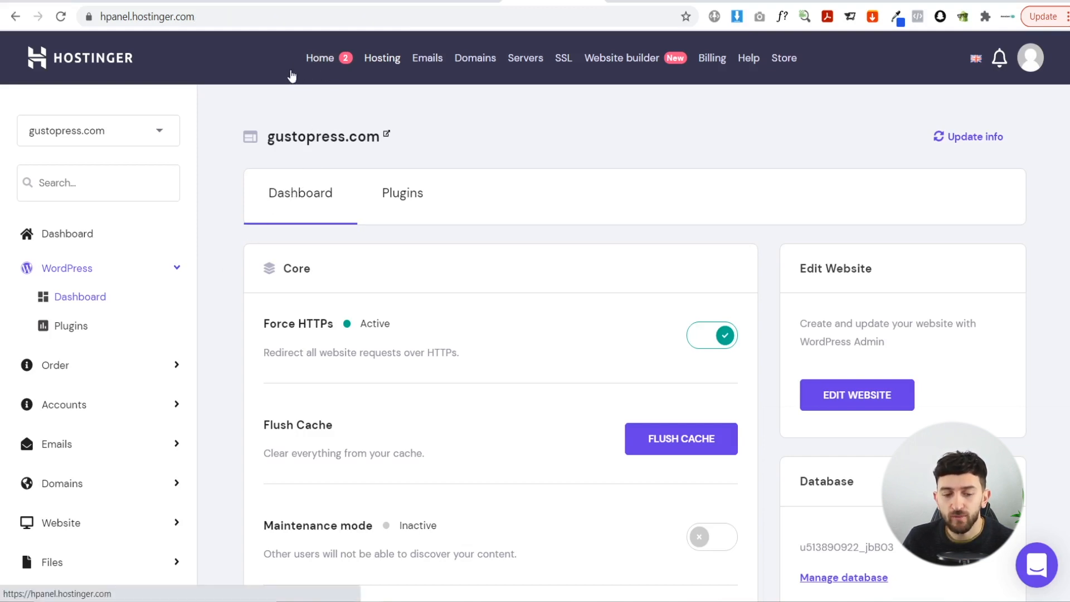
{"action": "scroll", "coordinate": [272, 439], "scroll_direction": "down", "scroll_amount": 2}
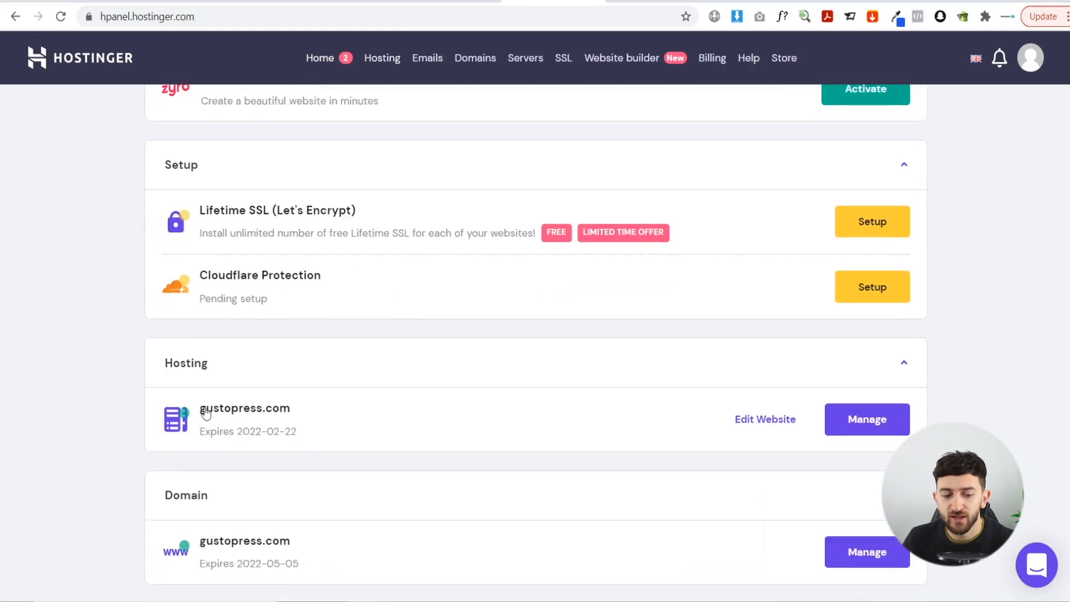
{"action": "left_click", "coordinate": [850, 424]}
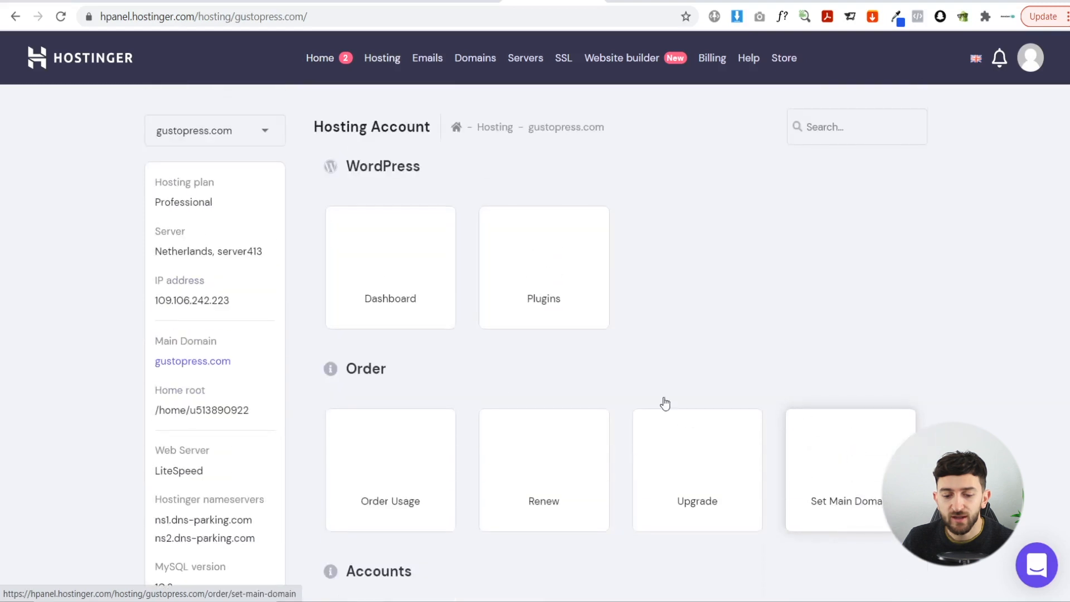
{"action": "left_click", "coordinate": [172, 362]}
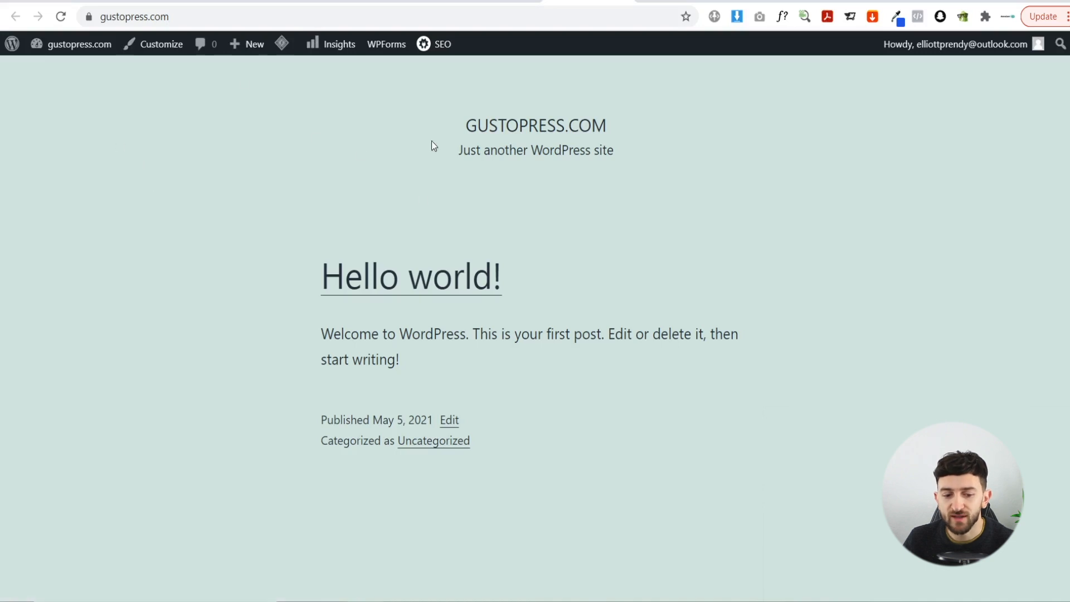
- Look over the live Hello world site, then open the gustopress.com WordPress dashboard
{"action": "scroll", "coordinate": [687, 170], "scroll_direction": "down", "scroll_amount": 6}
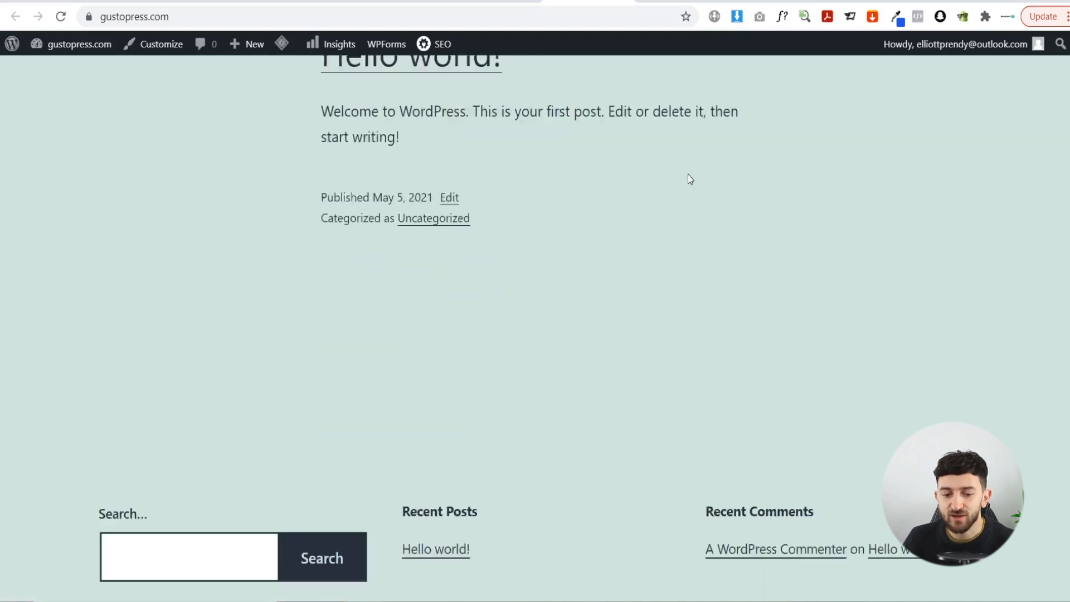
{"action": "scroll", "coordinate": [692, 195], "scroll_direction": "up", "scroll_amount": 5}
{"action": "scroll", "coordinate": [690, 205], "scroll_direction": "up", "scroll_amount": 2}
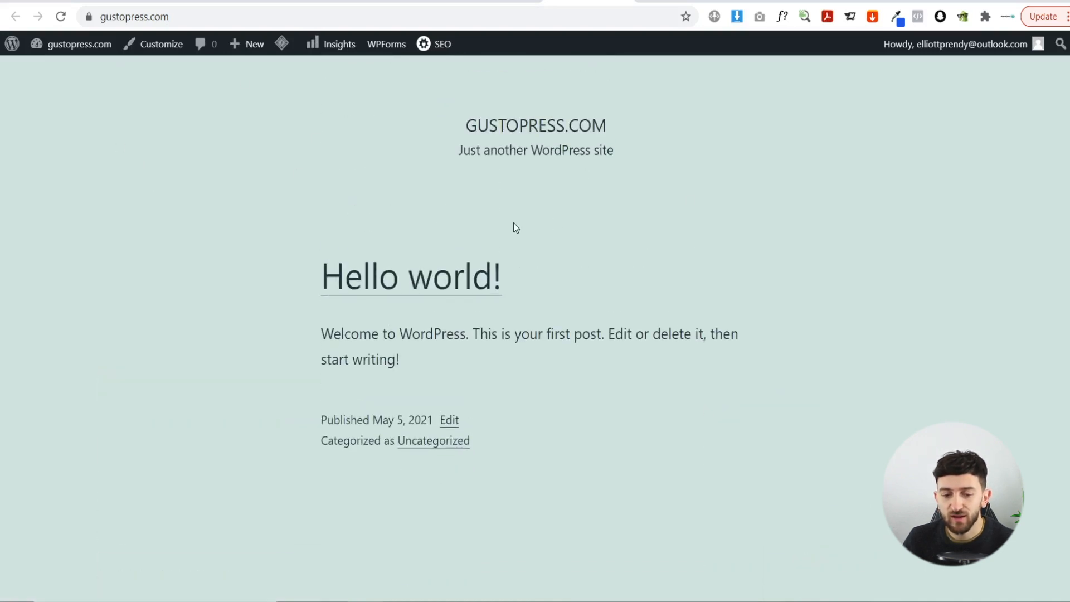
{"action": "mouse_move", "coordinate": [66, 48]}
{"action": "left_click", "coordinate": [67, 50]}
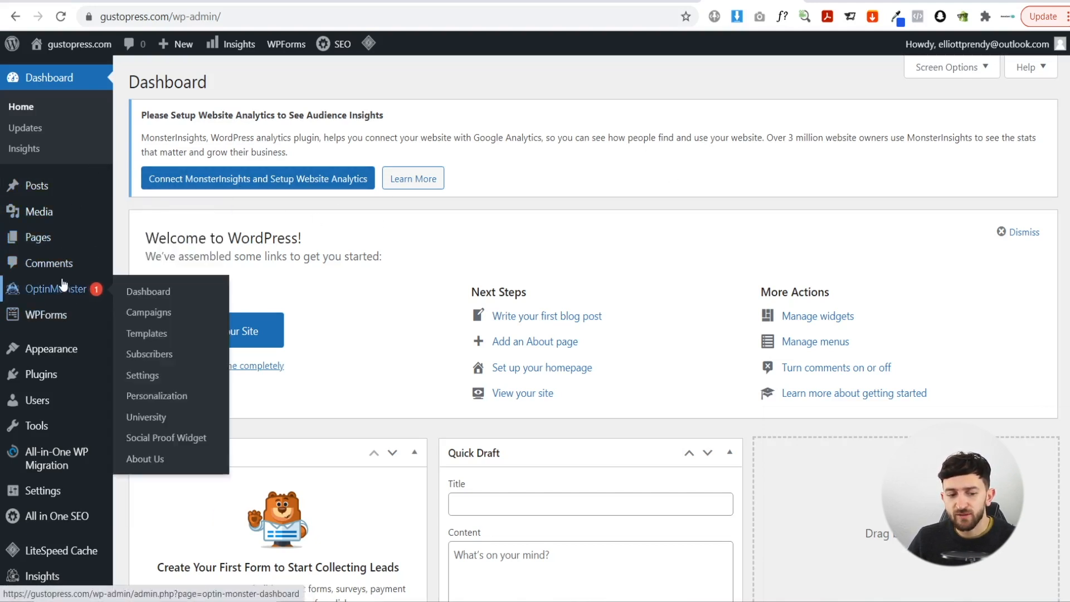
{"action": "mouse_move", "coordinate": [56, 315]}
{"action": "mouse_move", "coordinate": [70, 376]}
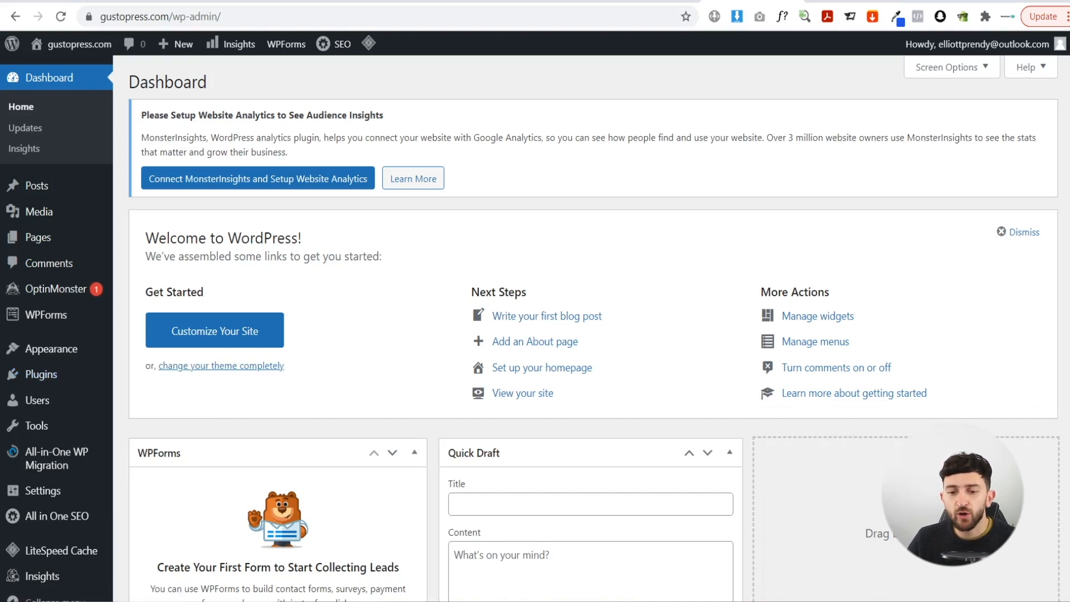
{"action": "left_click", "coordinate": [836, 1]}
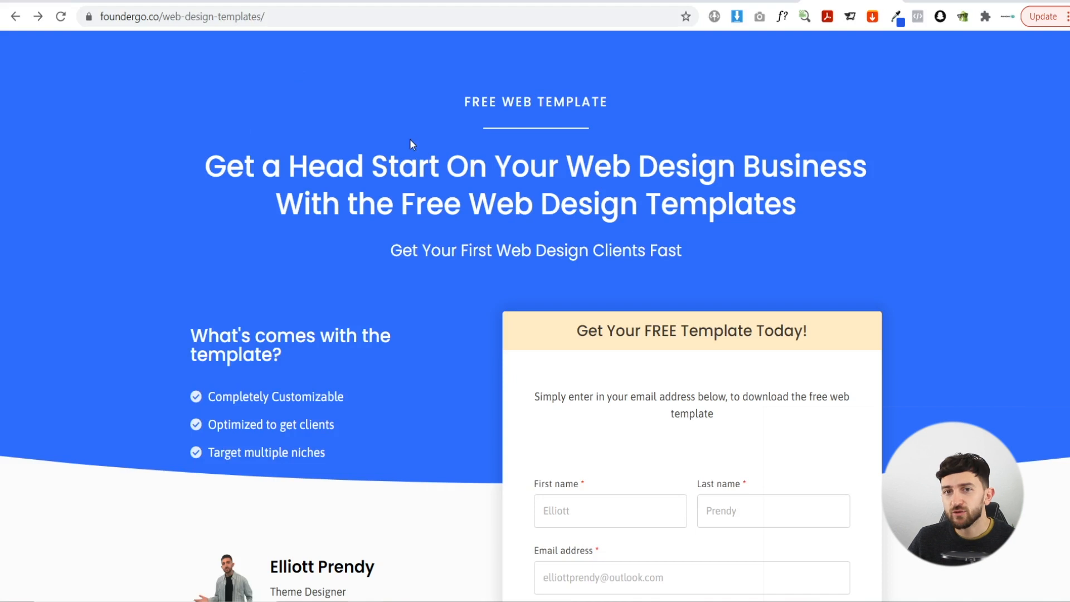
- Request the FounderGo free web design template and download its zip file
{"action": "scroll", "coordinate": [540, 196], "scroll_direction": "down", "scroll_amount": 3}
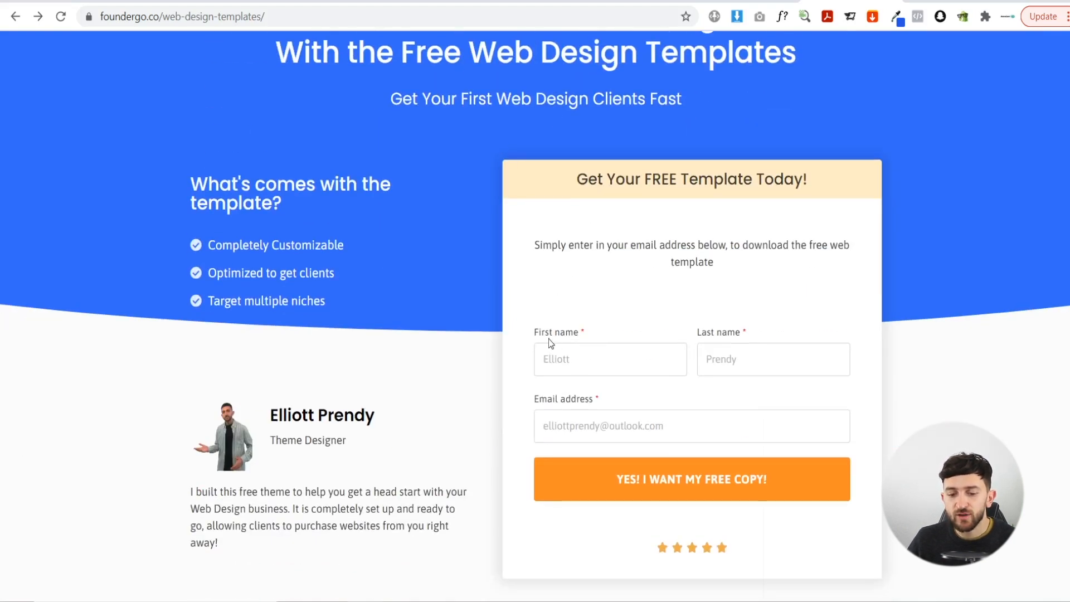
{"action": "scroll", "coordinate": [540, 320], "scroll_direction": "down", "scroll_amount": 2}
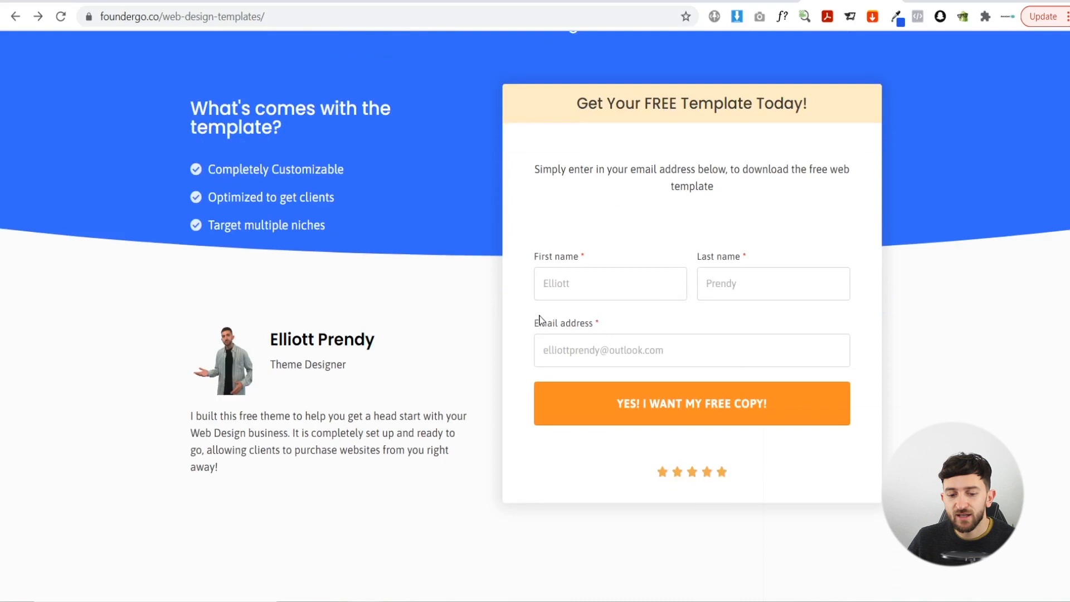
{"action": "left_click", "coordinate": [654, 410]}
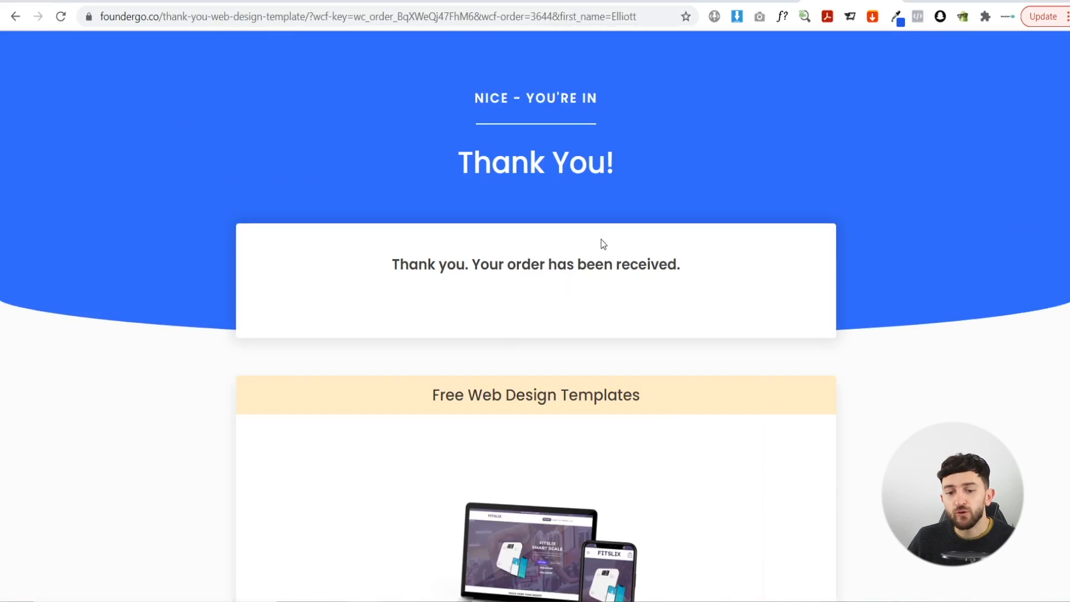
{"action": "scroll", "coordinate": [630, 193], "scroll_direction": "down", "scroll_amount": 5}
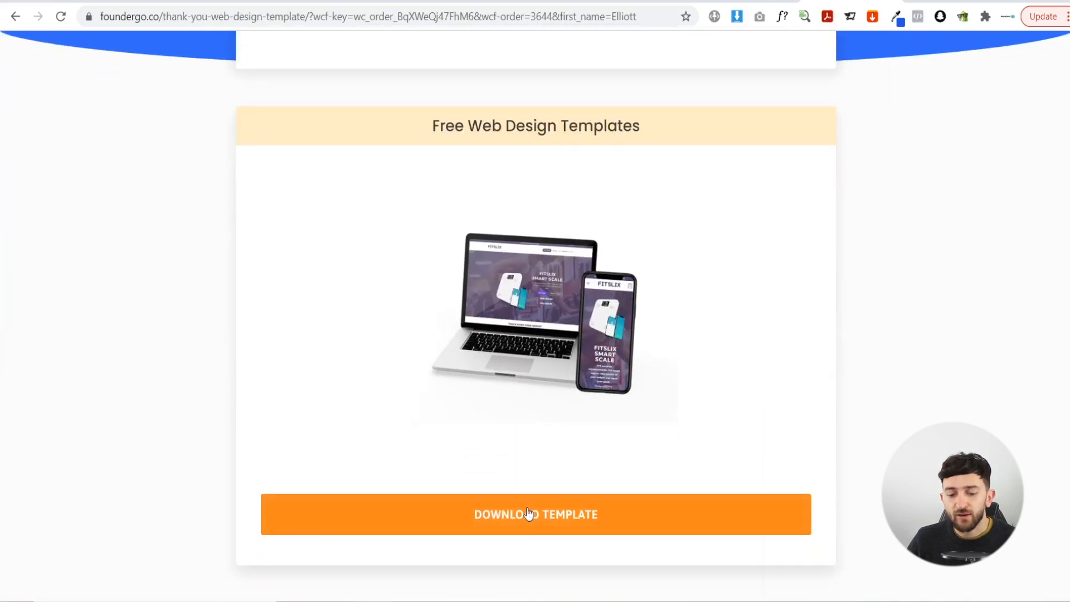
{"action": "left_click", "coordinate": [556, 515]}
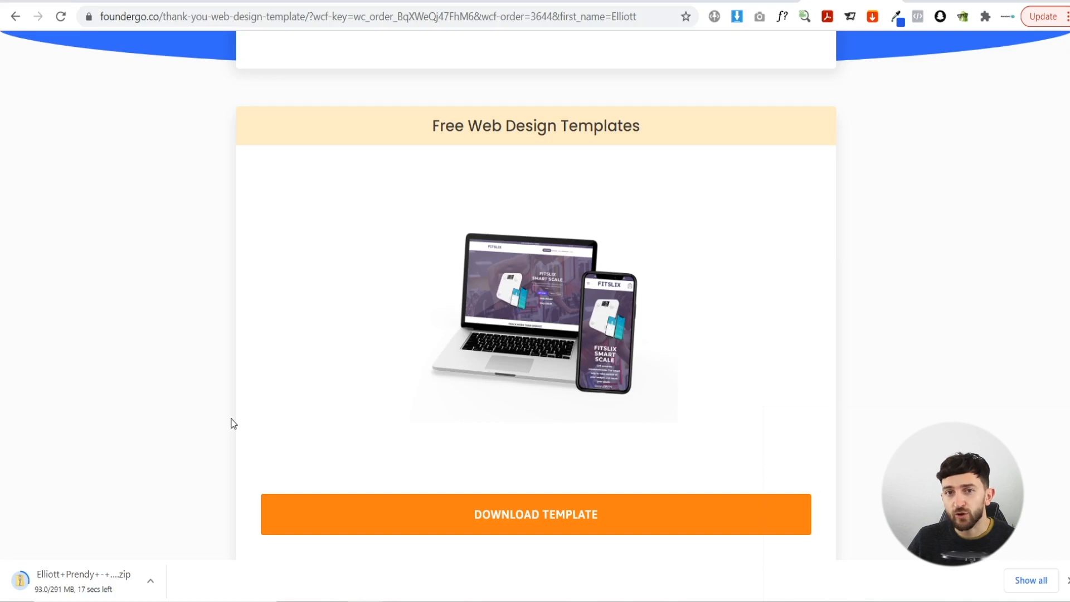
{"action": "left_click", "coordinate": [725, 1]}
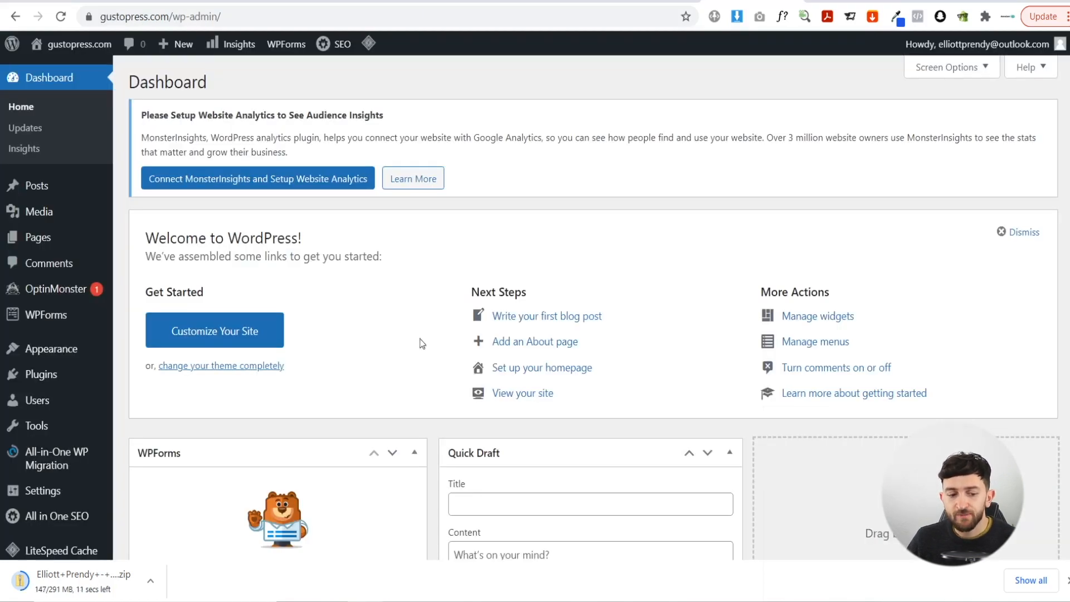
- Search the WordPress plugin directory for 'all in one'
{"action": "mouse_move", "coordinate": [50, 463]}
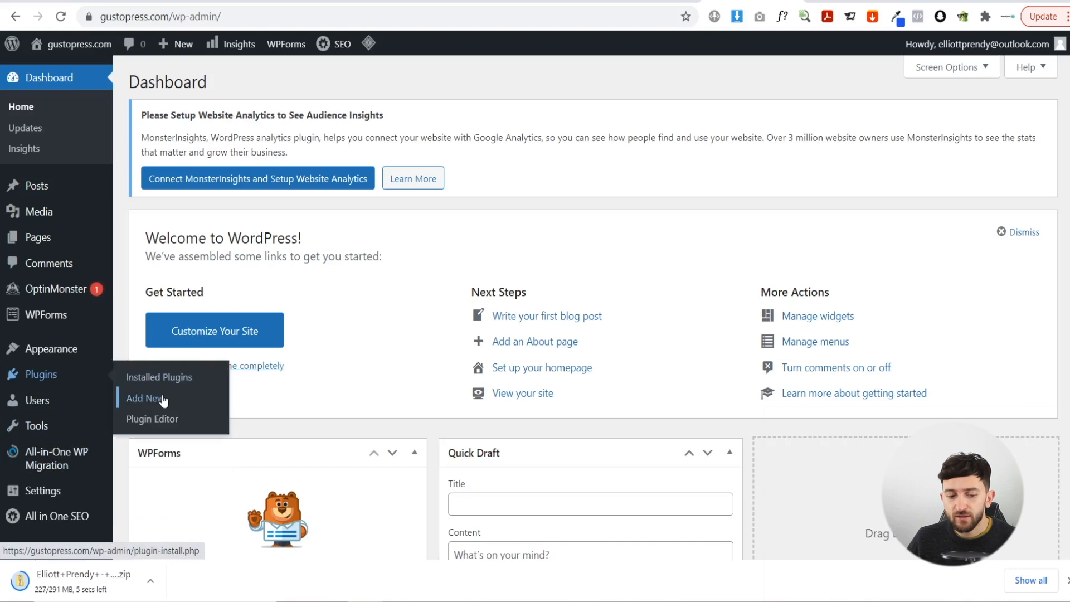
{"action": "left_click", "coordinate": [163, 399]}
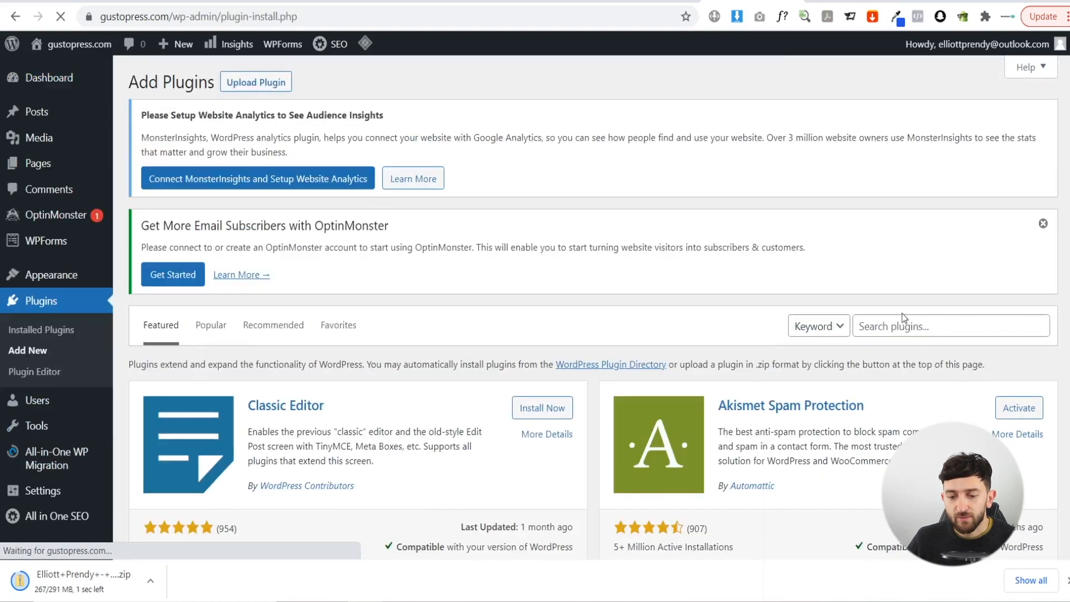
{"action": "left_click", "coordinate": [900, 326]}
{"action": "left_click", "coordinate": [895, 354]}
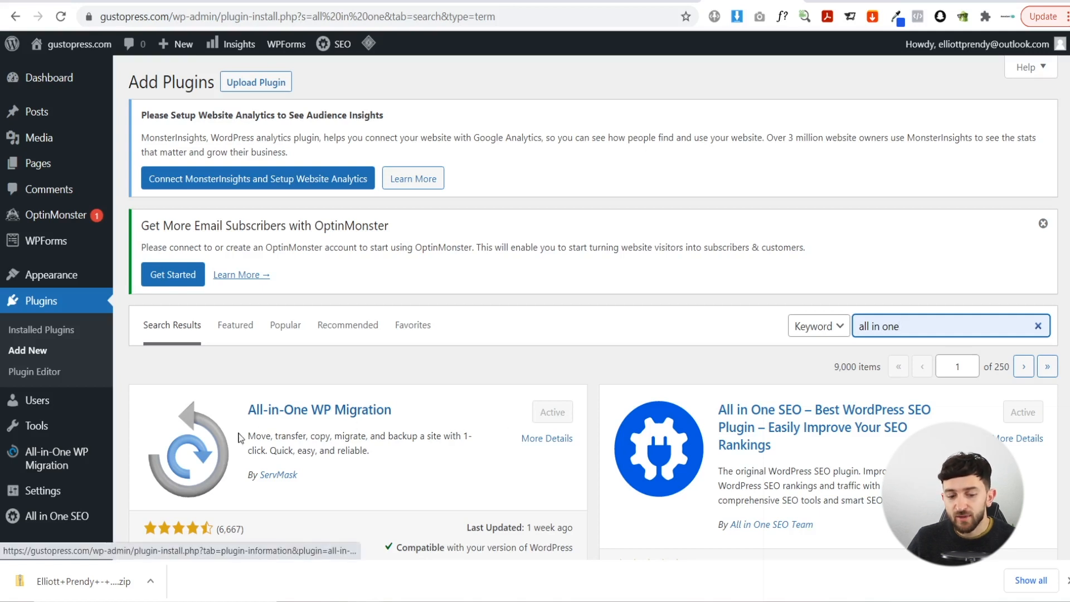
- Open All-in-One WP Migration's Import page and choose importing from a File
{"action": "mouse_move", "coordinate": [70, 464]}
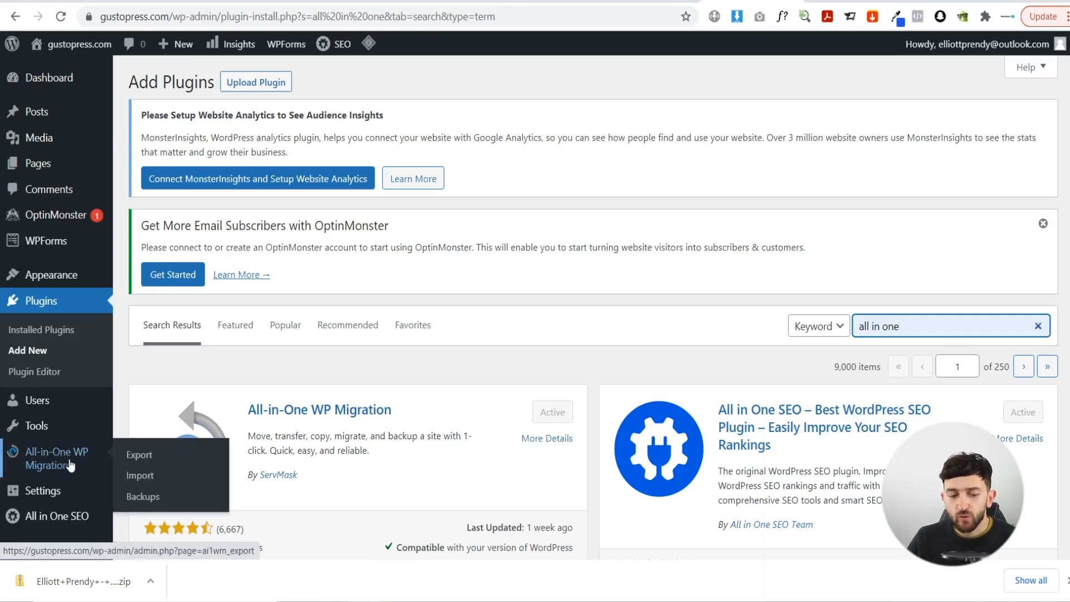
{"action": "left_click", "coordinate": [139, 476]}
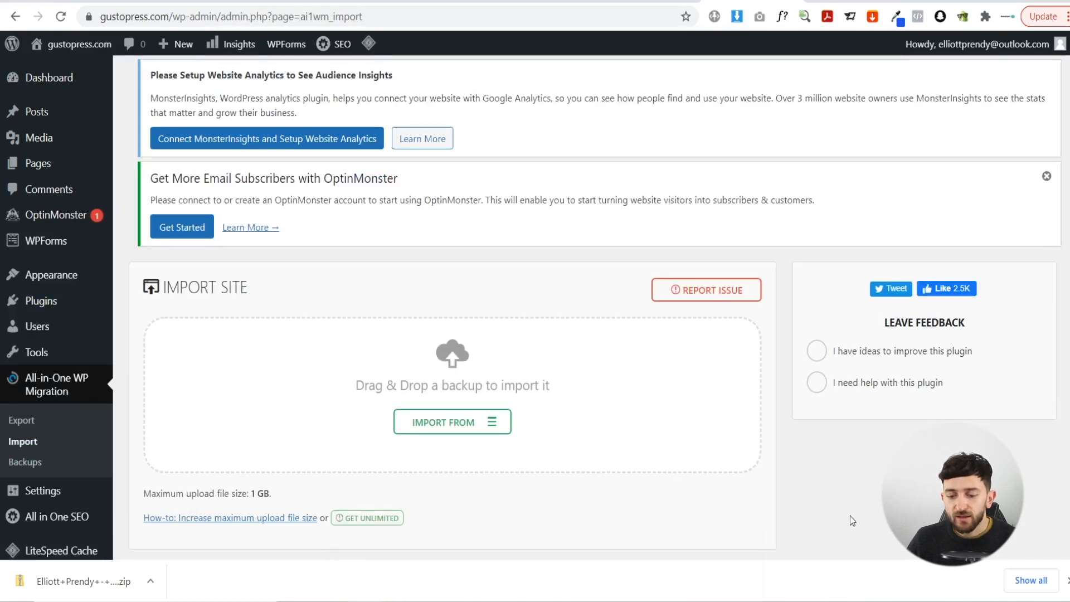
{"action": "left_click", "coordinate": [473, 435]}
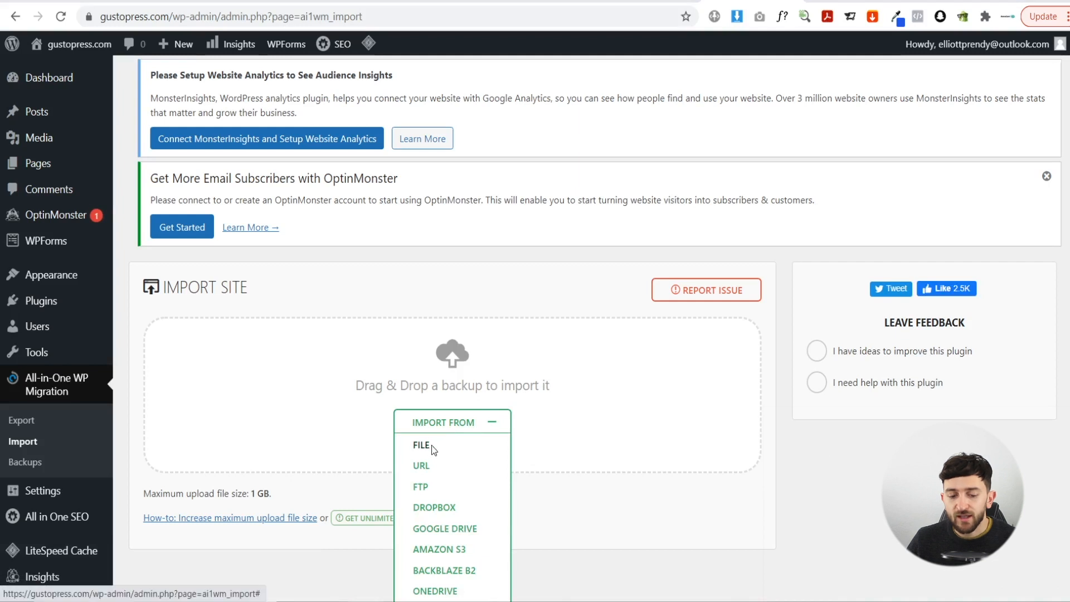
{"action": "left_click", "coordinate": [433, 449]}
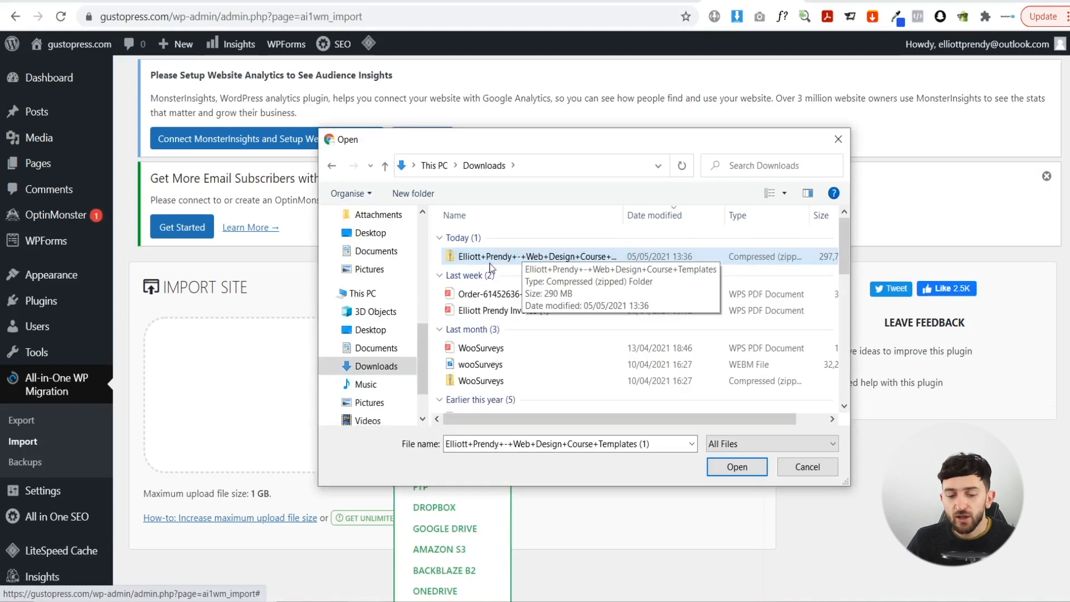
- Extract the downloaded template zip into the Downloads folder
{"action": "left_click", "coordinate": [483, 257]}
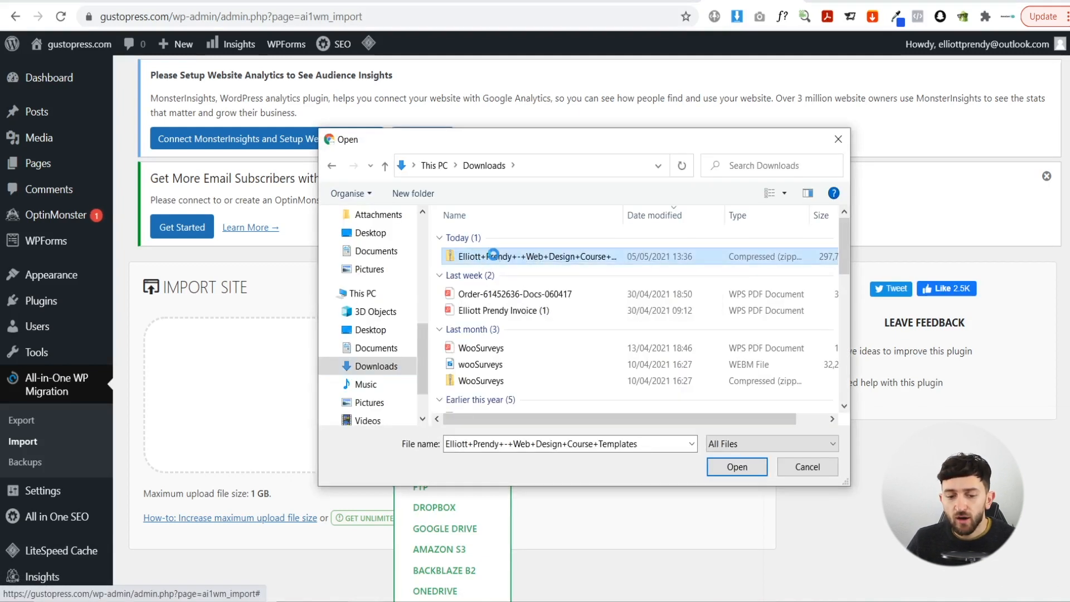
{"action": "right_click", "coordinate": [494, 258]}
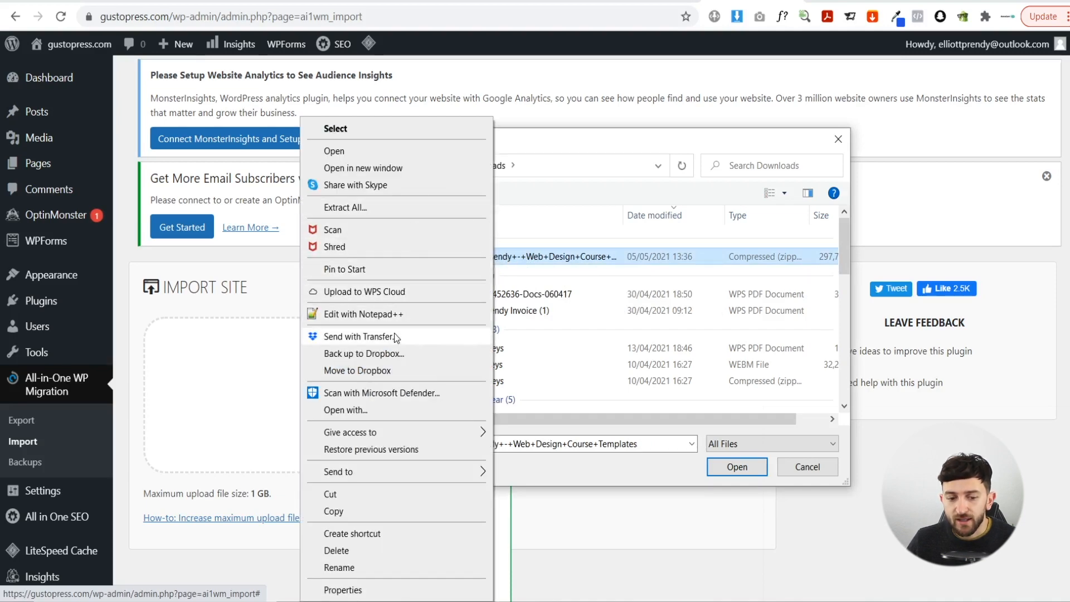
{"action": "left_click", "coordinate": [393, 207]}
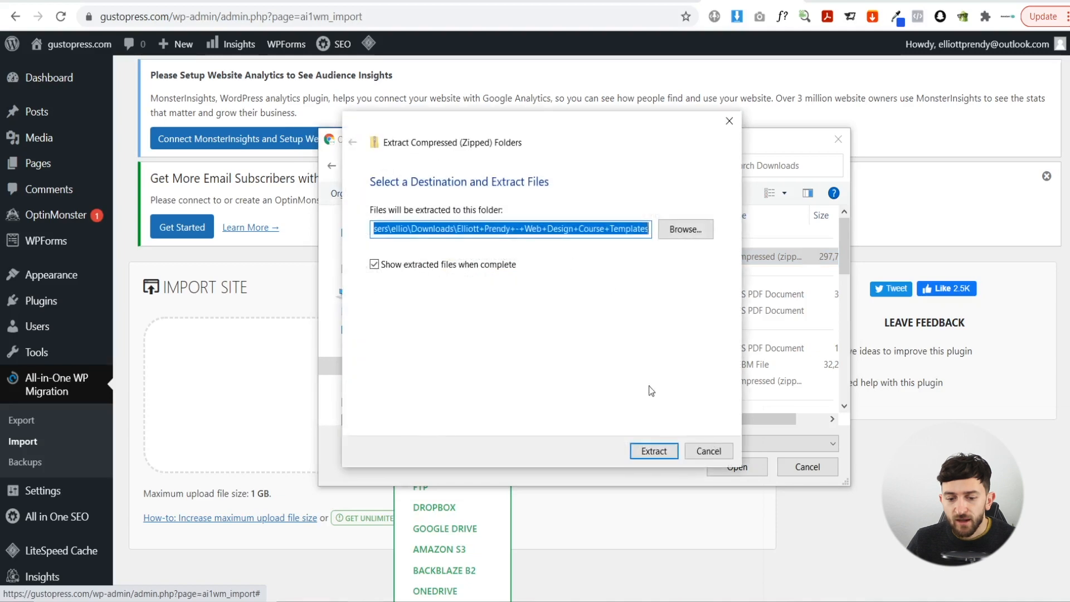
{"action": "left_click", "coordinate": [661, 446]}
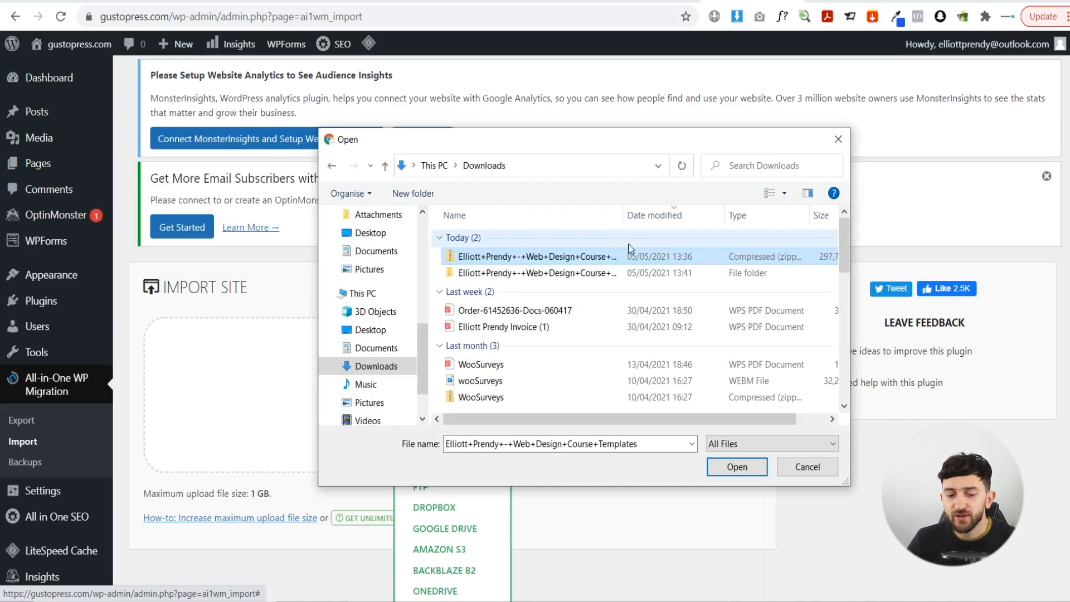
- Upload Web-Design-Website-Template.wpress from the extracted course templates folder for import
{"action": "double_click", "coordinate": [500, 273]}
{"action": "double_click", "coordinate": [552, 238]}
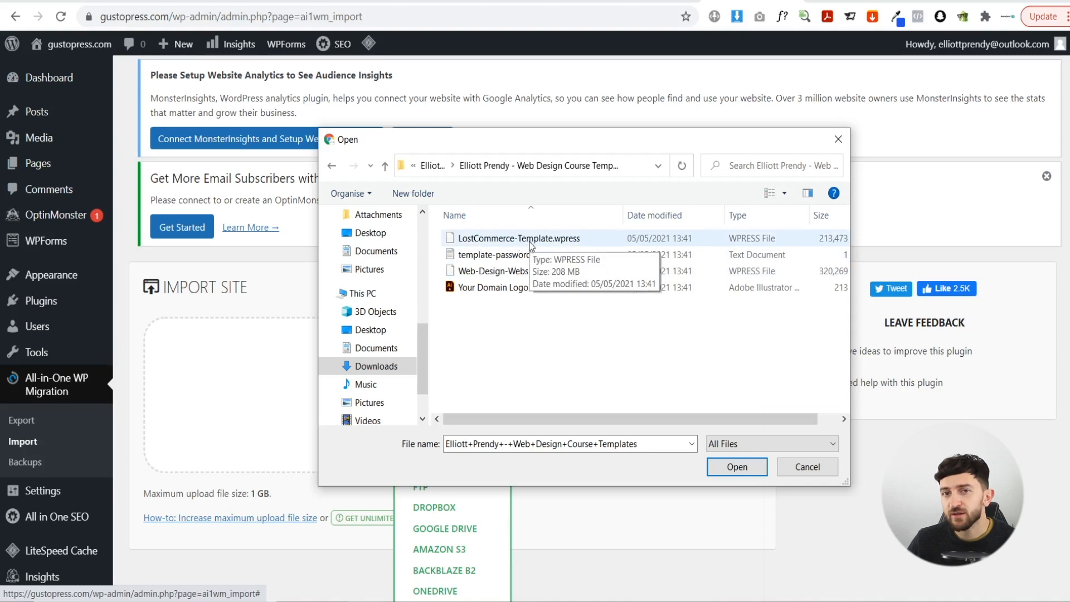
{"action": "left_click", "coordinate": [514, 275]}
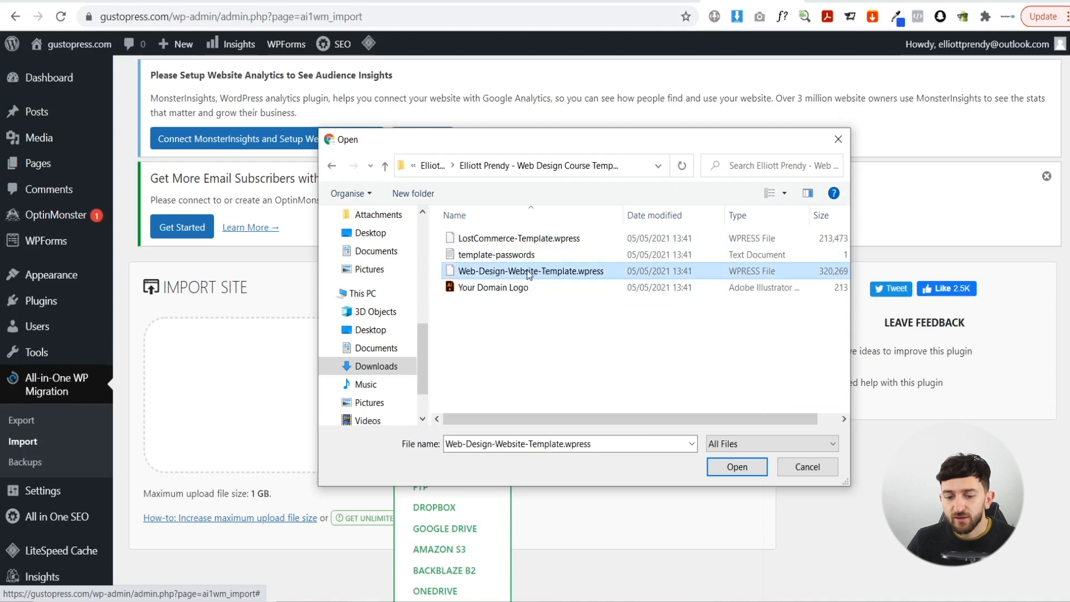
{"action": "left_click", "coordinate": [737, 468]}
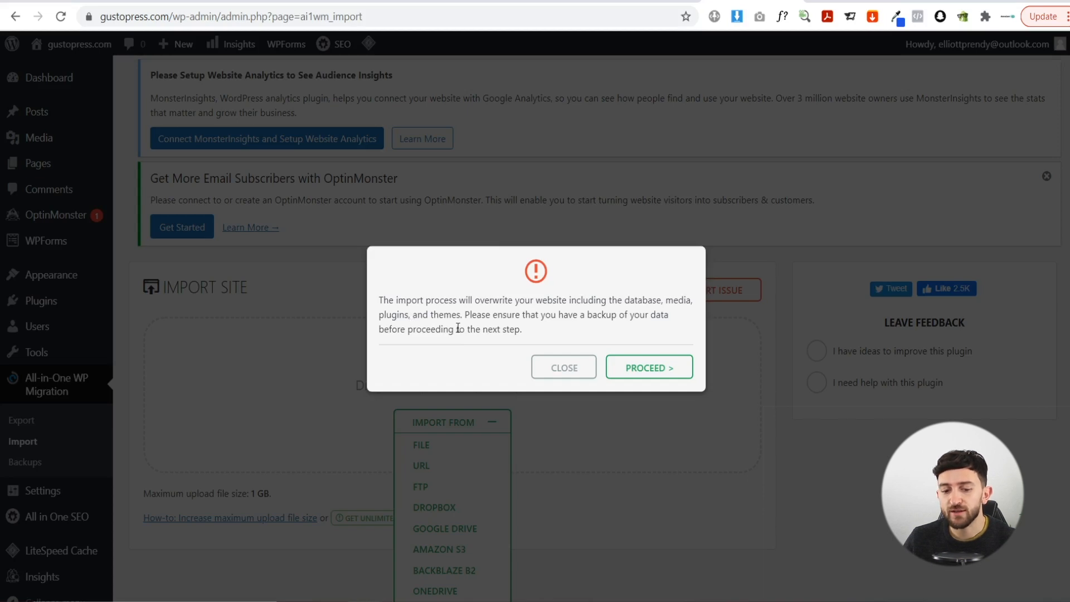
- Confirm the overwrite, let the 9636-file import finish, and dismiss the success message
{"action": "left_click", "coordinate": [679, 369]}
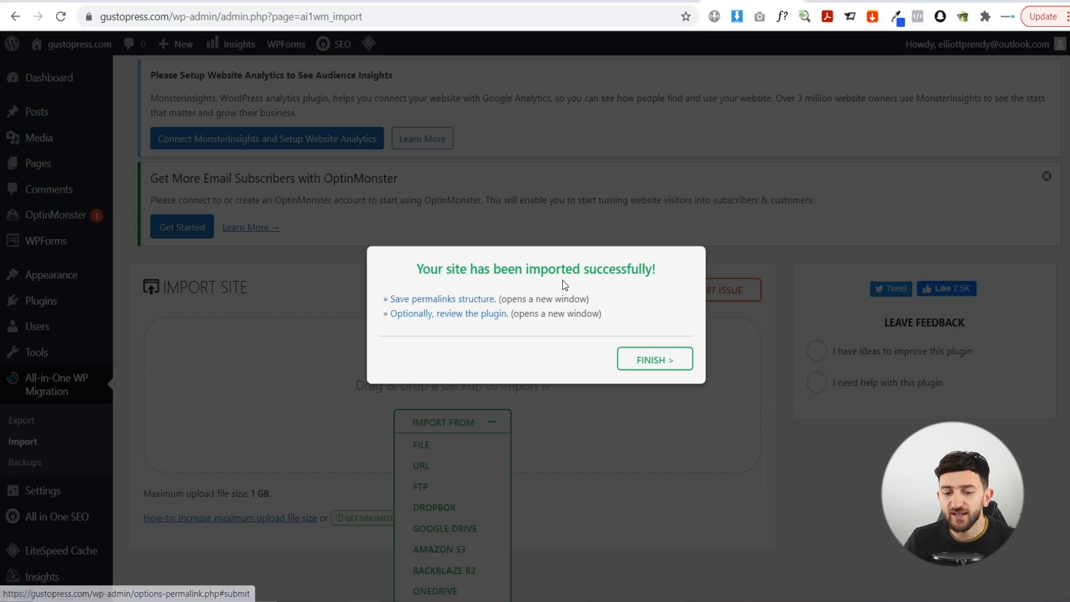
{"action": "left_click", "coordinate": [652, 363]}
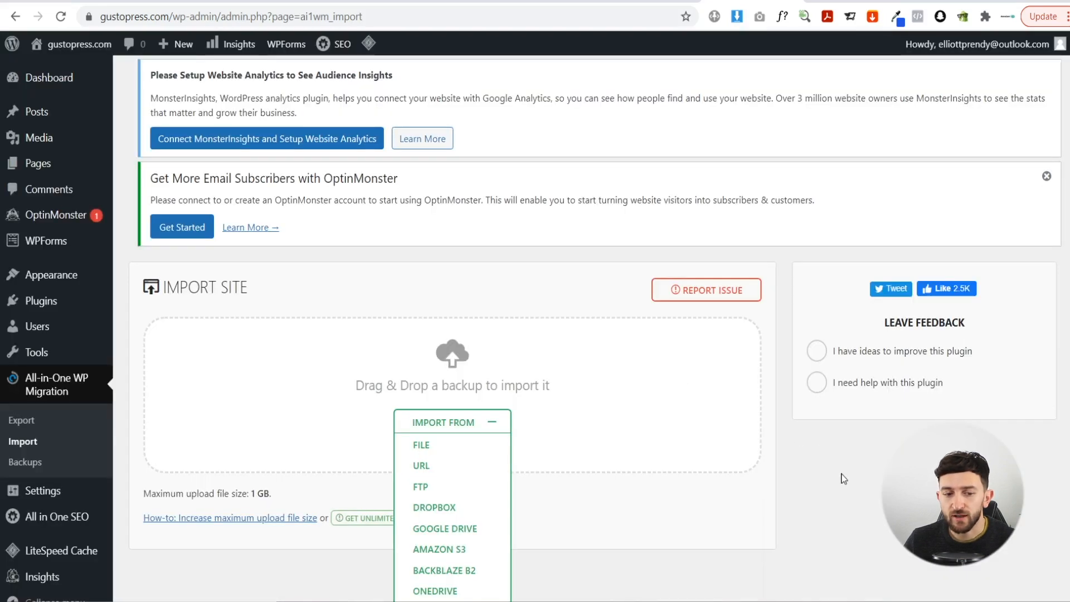
- Reload the admin page and select the password in template-passwords from Web Design Course Templates
{"action": "left_click", "coordinate": [62, 15]}
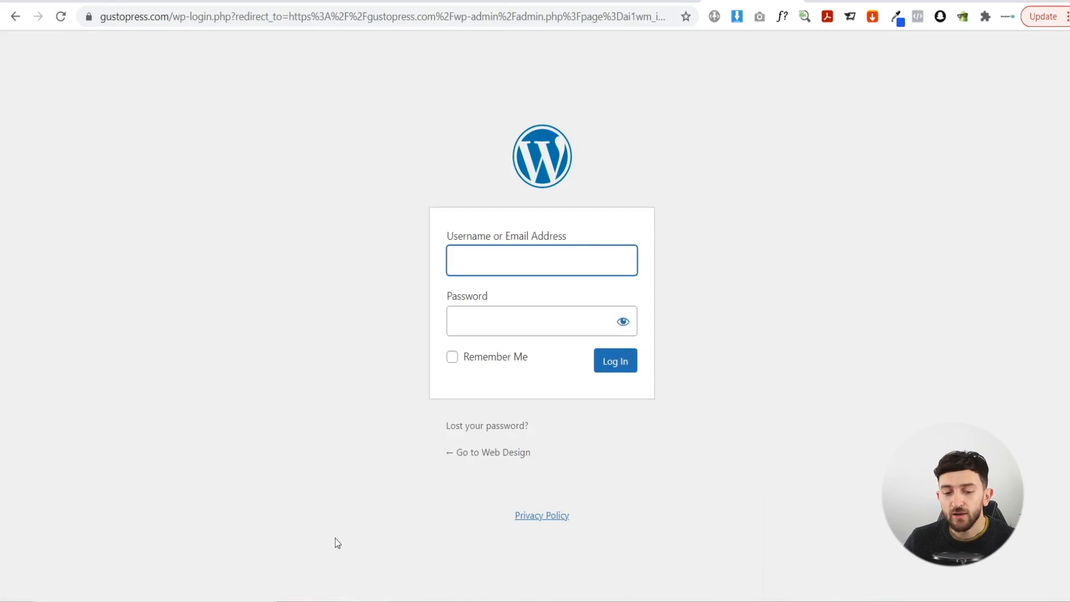
{"action": "left_click", "coordinate": [333, 601]}
{"action": "double_click", "coordinate": [335, 266]}
{"action": "double_click", "coordinate": [338, 231]}
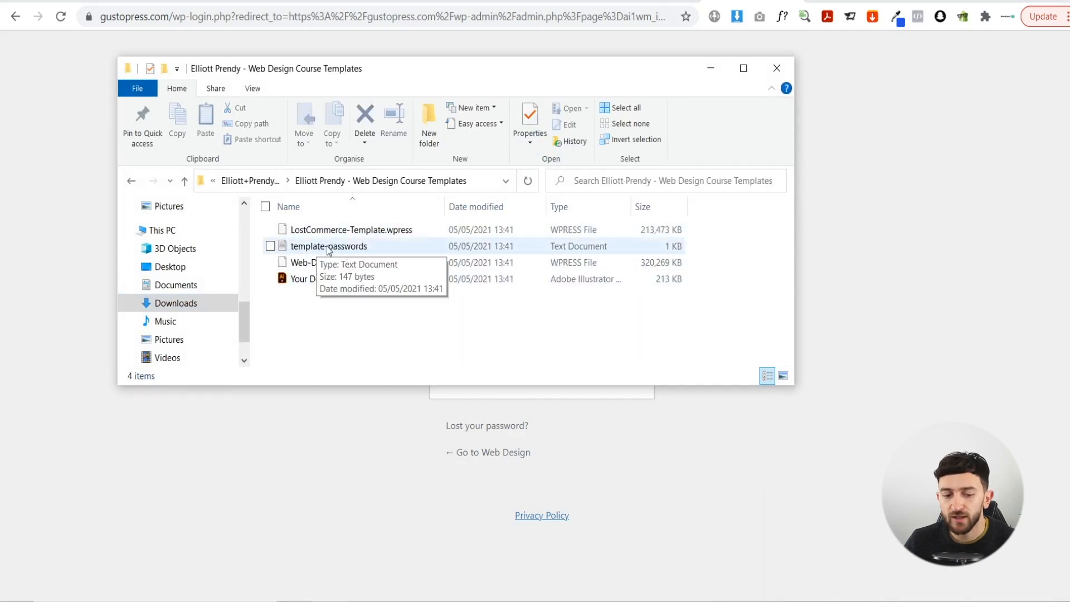
{"action": "double_click", "coordinate": [326, 247]}
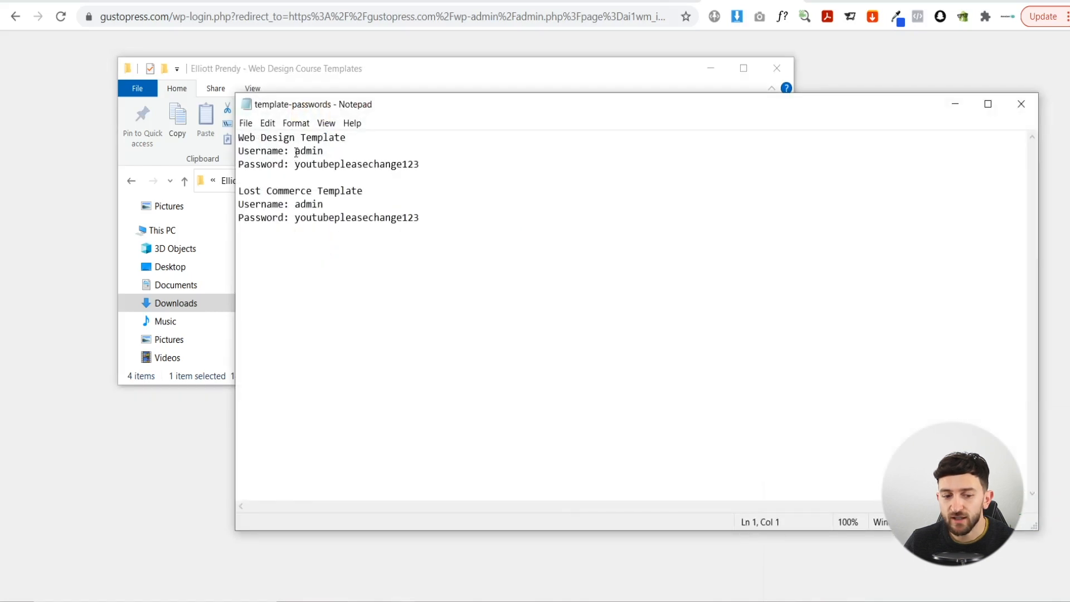
{"action": "left_click_drag", "start_coordinate": [296, 165], "coordinate": [425, 168]}
- Log in with the template admin username and pasted password, skipping password saving and email verification
{"action": "left_click", "coordinate": [956, 104]}
{"action": "left_click", "coordinate": [709, 67]}
{"action": "type", "text": "admin"}
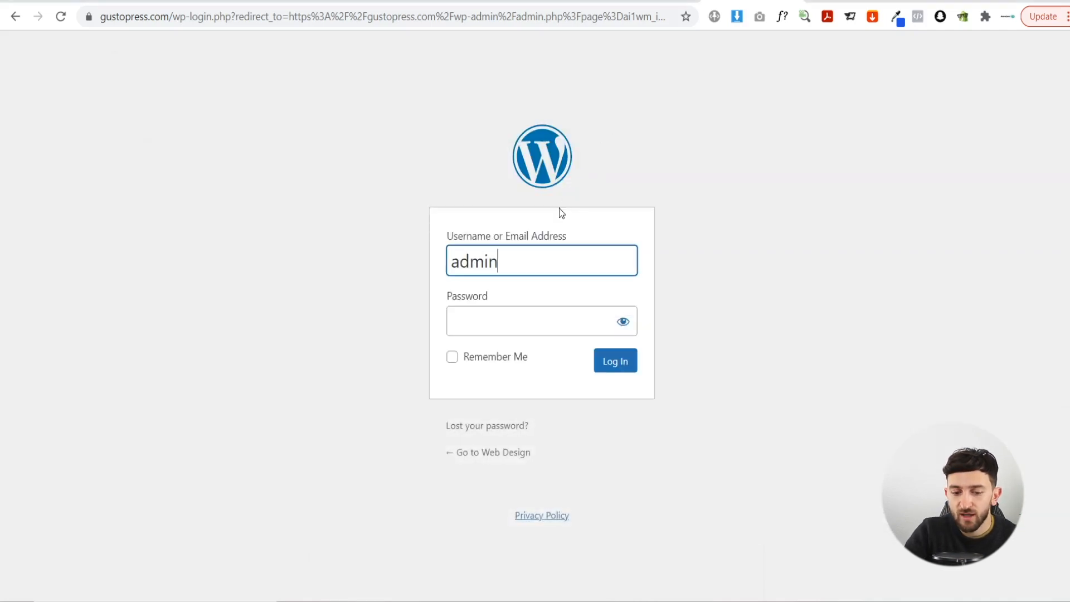
{"action": "key", "text": "Tab"}
{"action": "key", "text": "ctrl+v"}
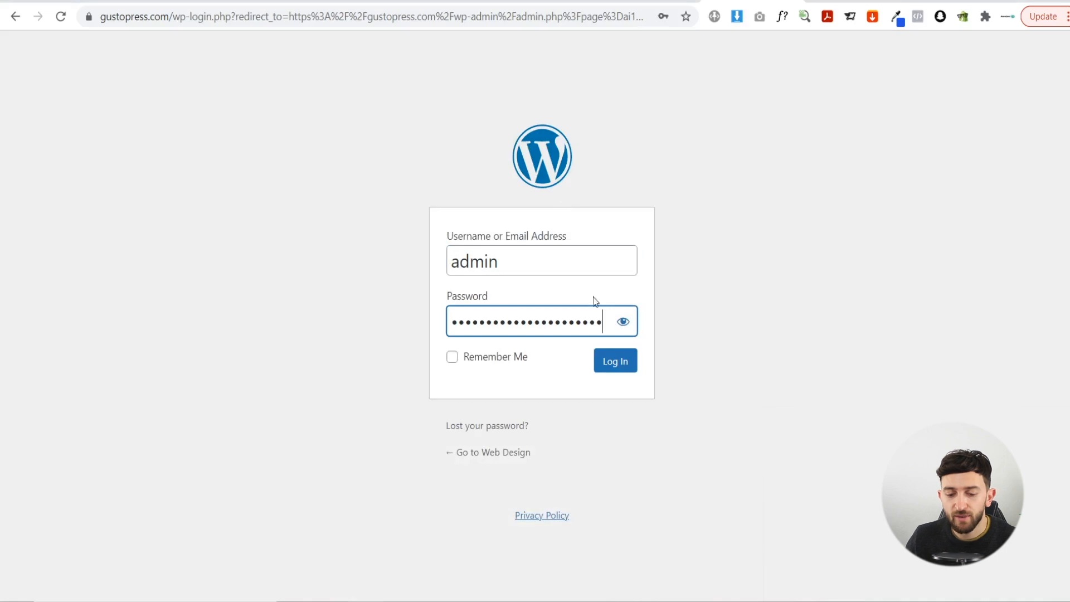
{"action": "left_click", "coordinate": [623, 366]}
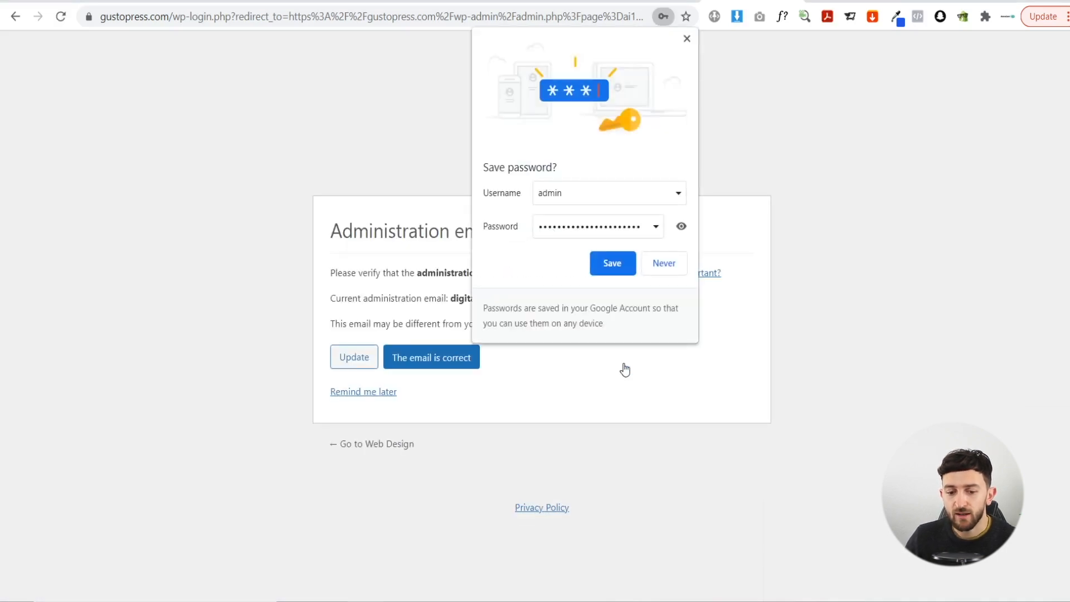
{"action": "left_click", "coordinate": [664, 266]}
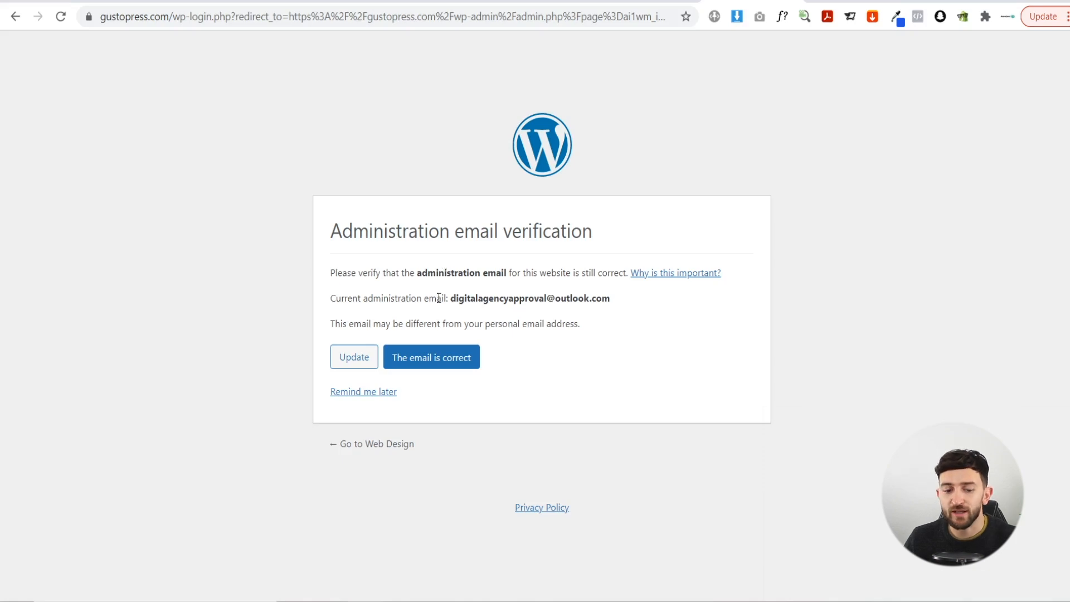
{"action": "left_click", "coordinate": [379, 396]}
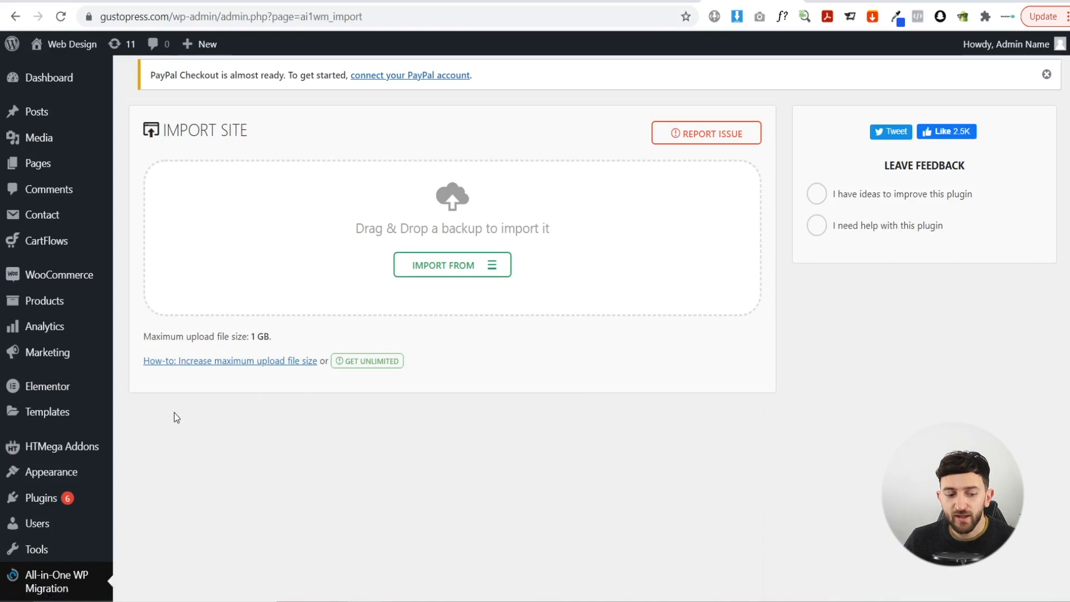
- Open Settings > General, showing Site Title Web Design and Tagline WordPress Experts
{"action": "scroll", "coordinate": [177, 418], "scroll_direction": "down", "scroll_amount": 2}
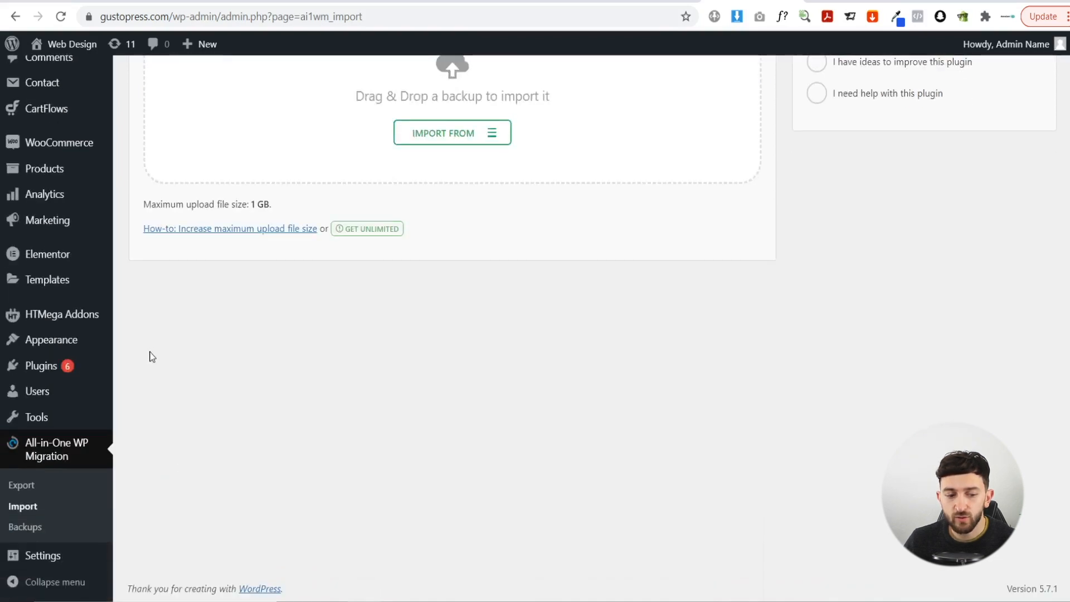
{"action": "mouse_move", "coordinate": [62, 557]}
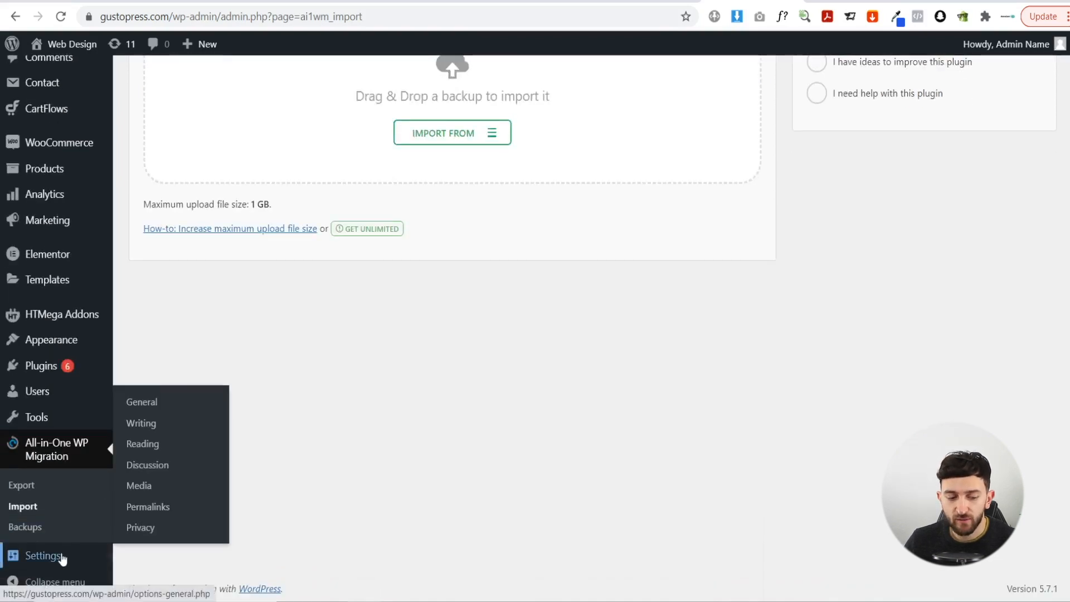
{"action": "left_click", "coordinate": [144, 405]}
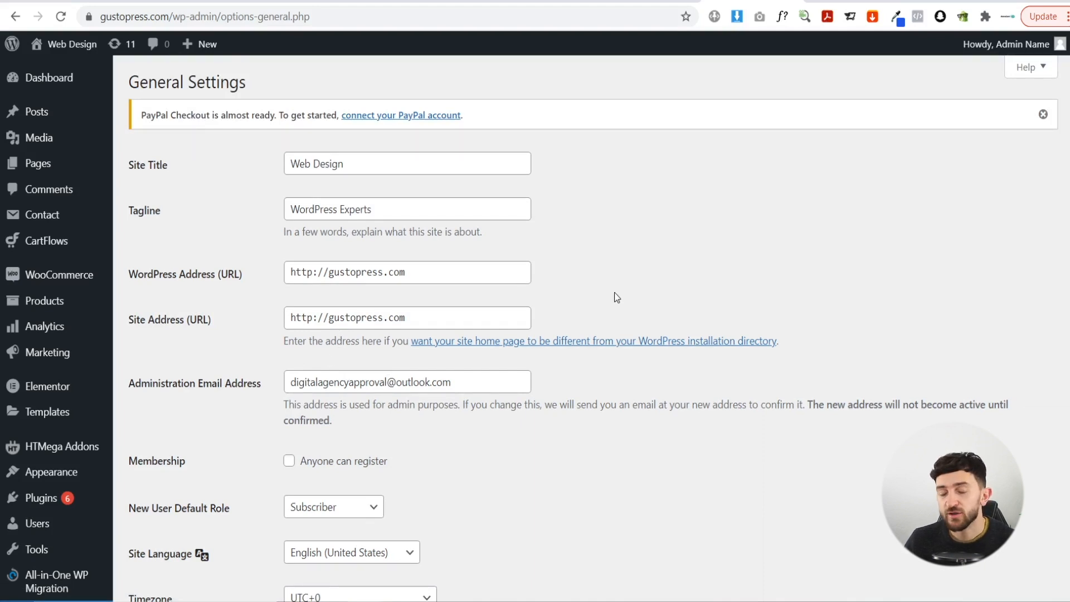
- In hPanel, go from the gustopress.com hosting plan to the Email Accounts page
{"action": "left_click", "coordinate": [652, 2]}
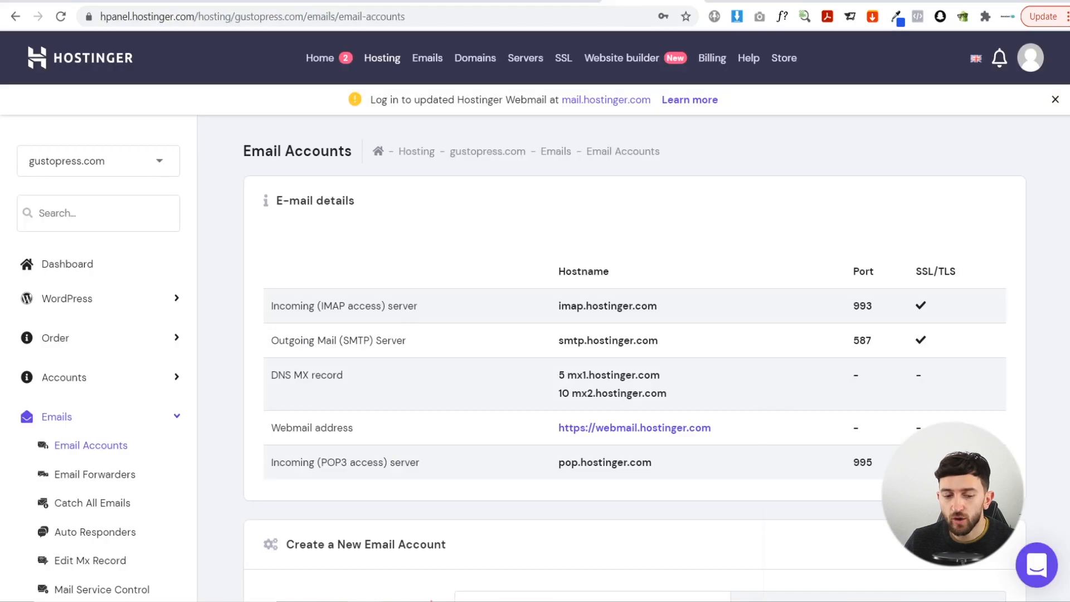
{"action": "left_click", "coordinate": [322, 68]}
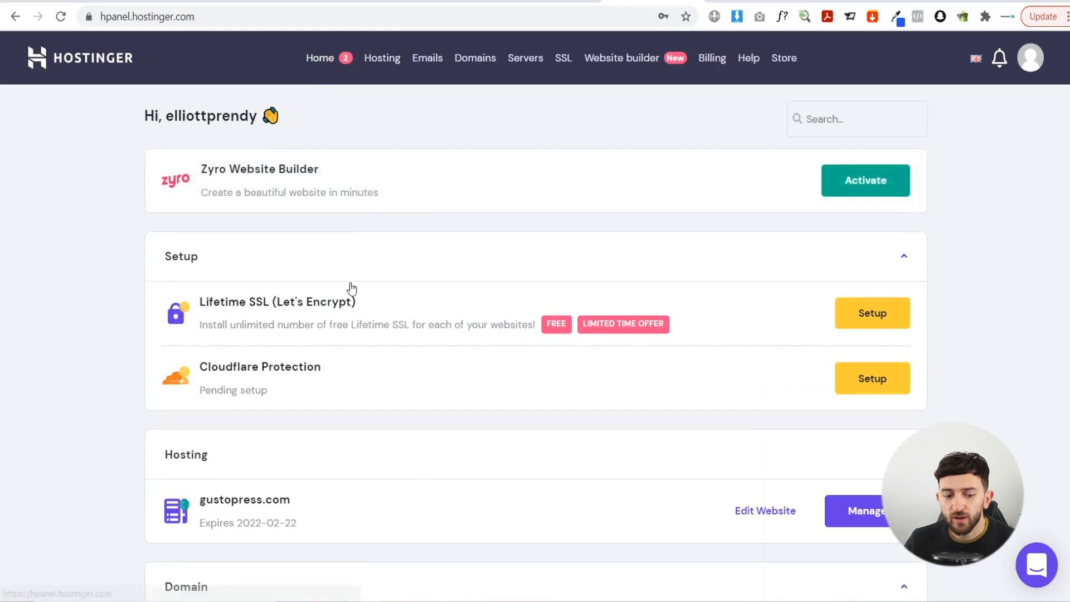
{"action": "scroll", "coordinate": [263, 406], "scroll_direction": "down", "scroll_amount": 2}
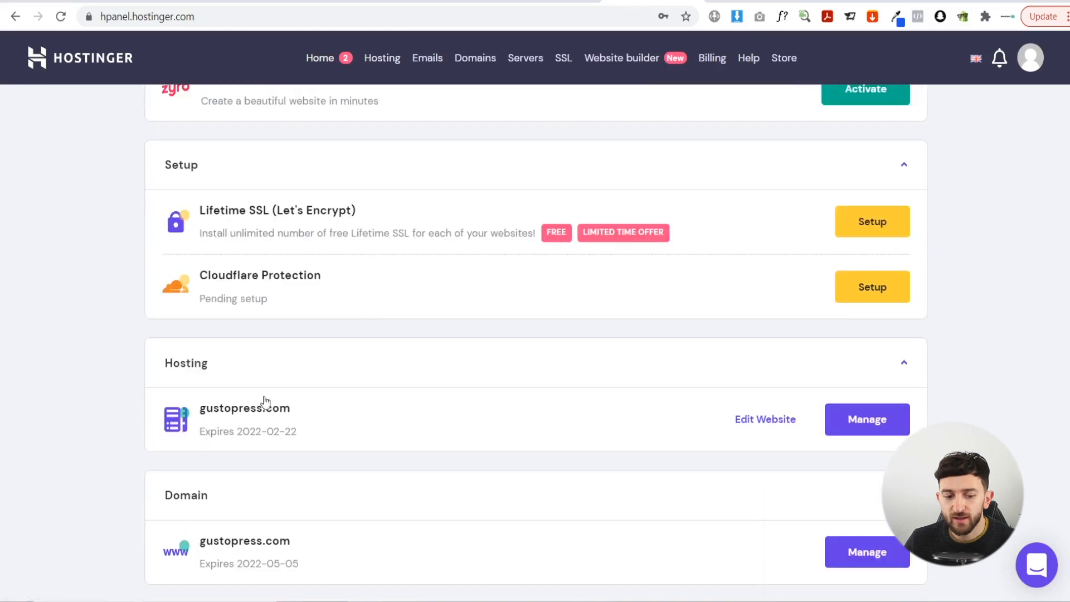
{"action": "left_click", "coordinate": [843, 428]}
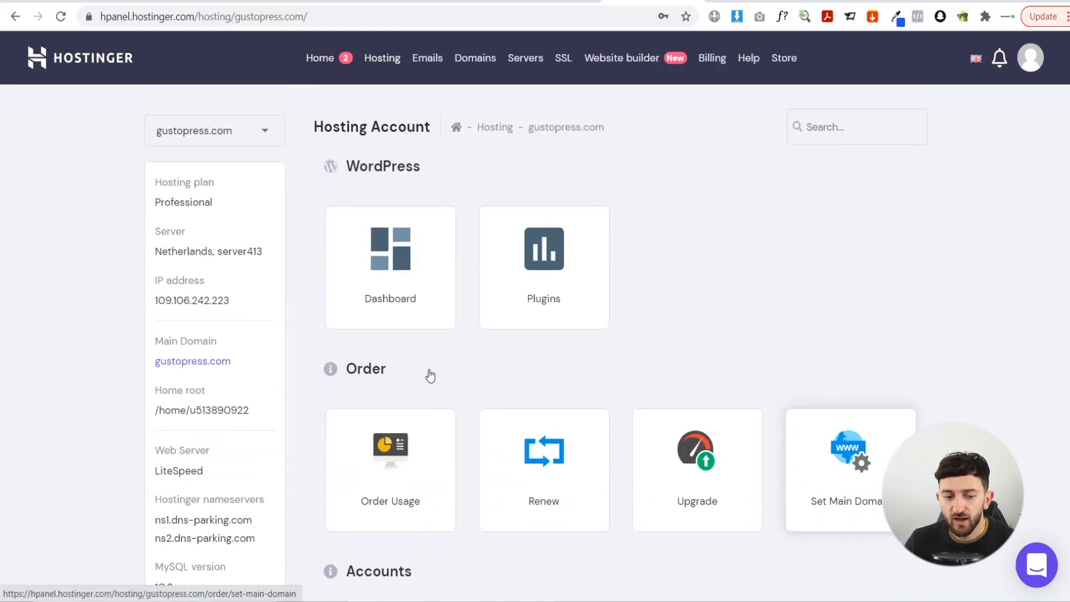
{"action": "left_click", "coordinate": [423, 284]}
{"action": "scroll", "coordinate": [216, 290], "scroll_direction": "down", "scroll_amount": 1}
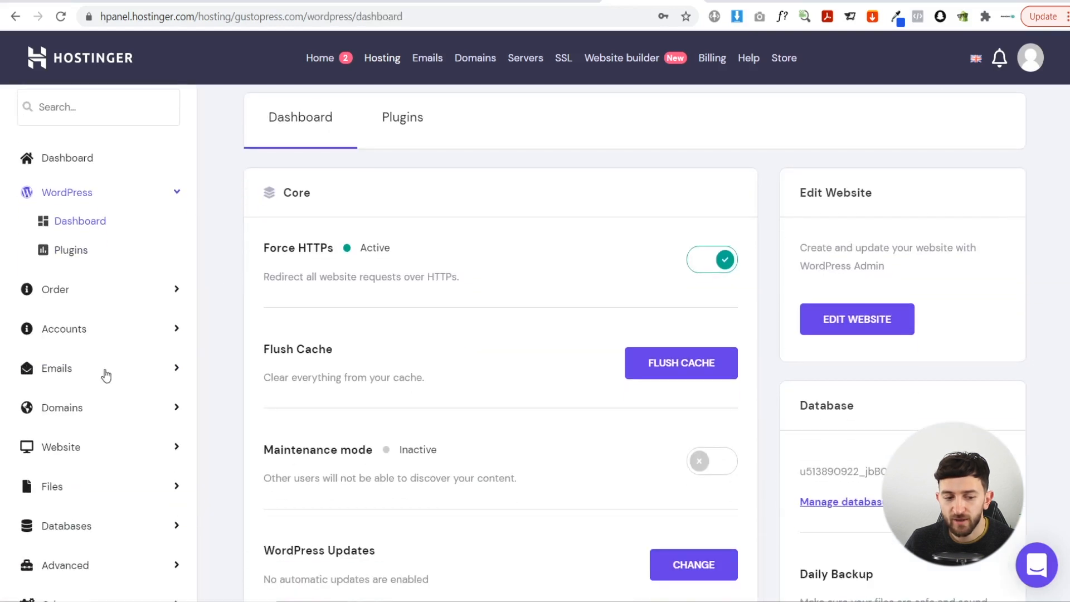
{"action": "left_click", "coordinate": [67, 369]}
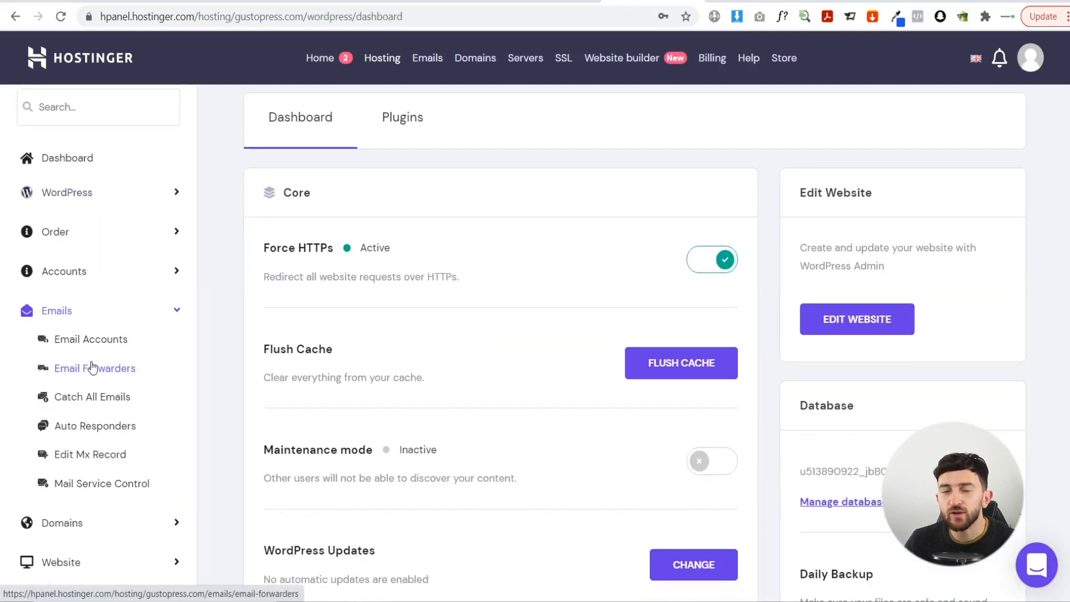
{"action": "left_click", "coordinate": [88, 341]}
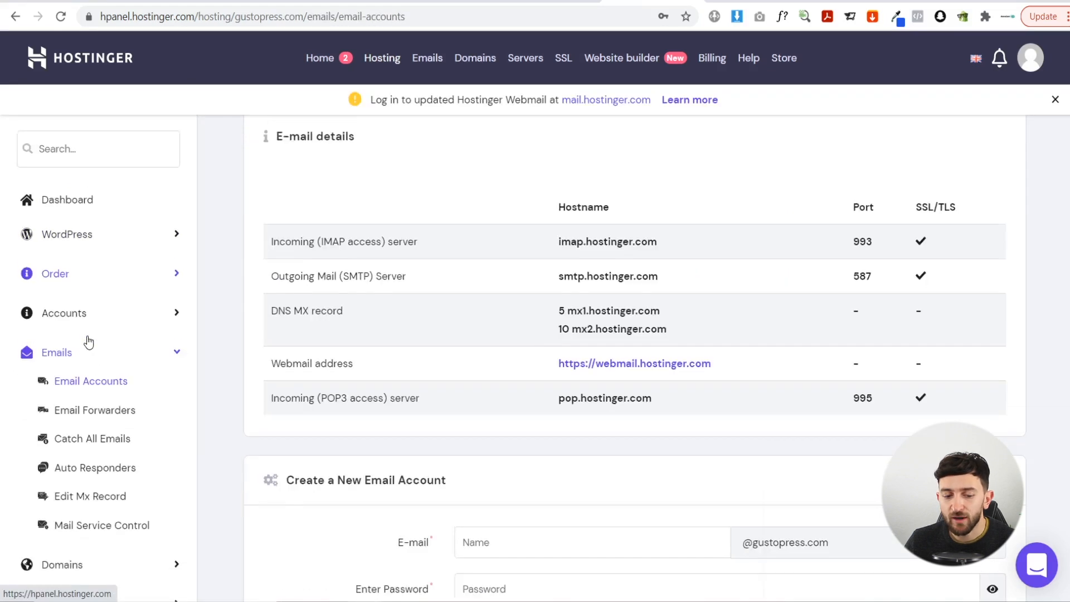
{"action": "scroll", "coordinate": [462, 313], "scroll_direction": "down", "scroll_amount": 5}
{"action": "scroll", "coordinate": [456, 315], "scroll_direction": "up", "scroll_amount": 1}
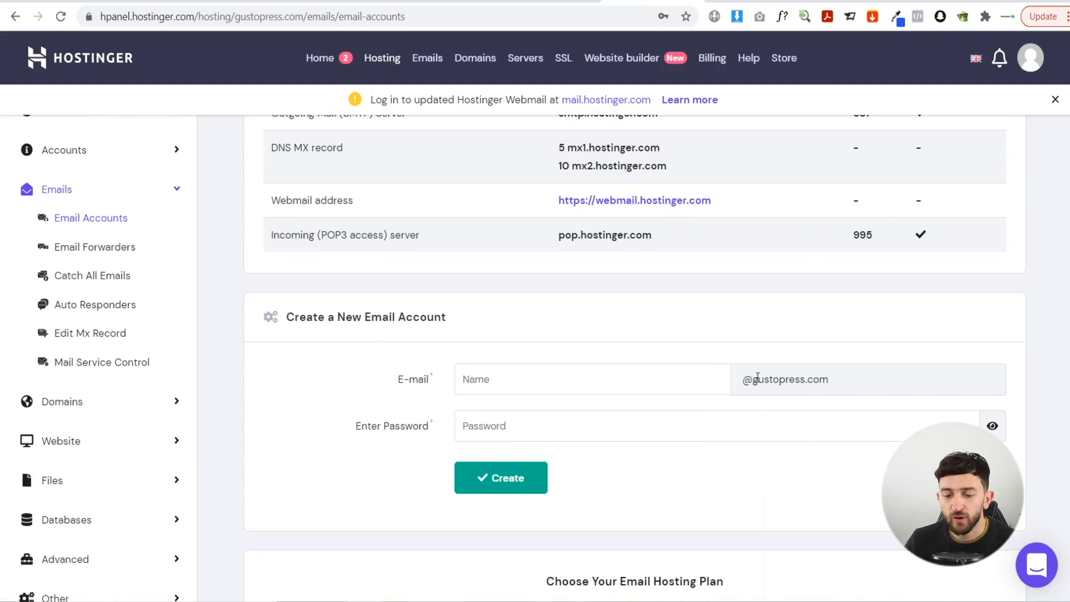
{"action": "left_click_drag", "start_coordinate": [746, 380], "coordinate": [834, 389]}
{"action": "left_click", "coordinate": [838, 392]}
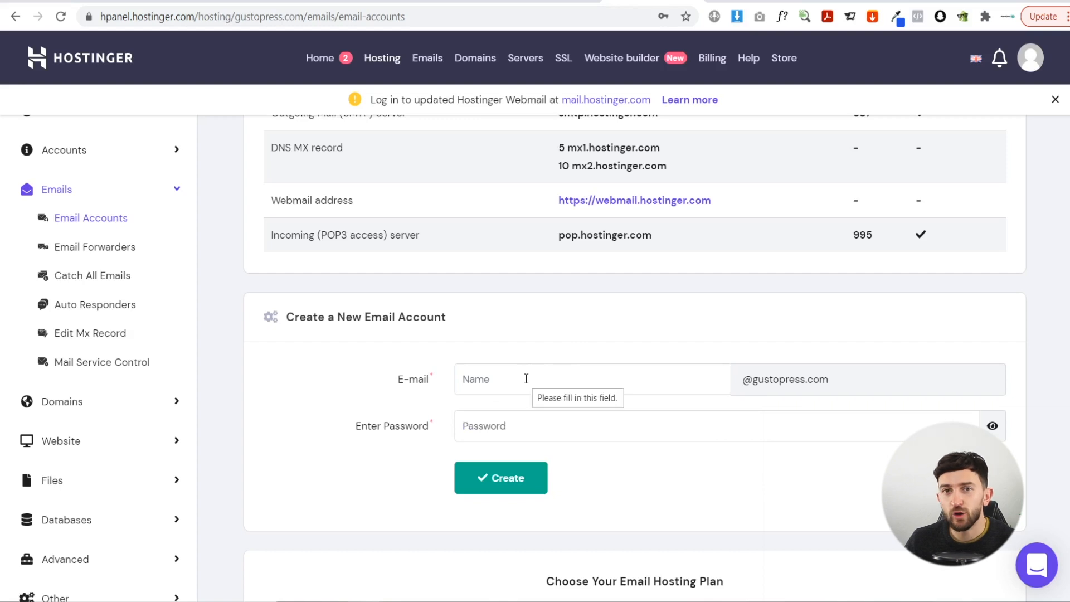
{"action": "left_click", "coordinate": [526, 379]}
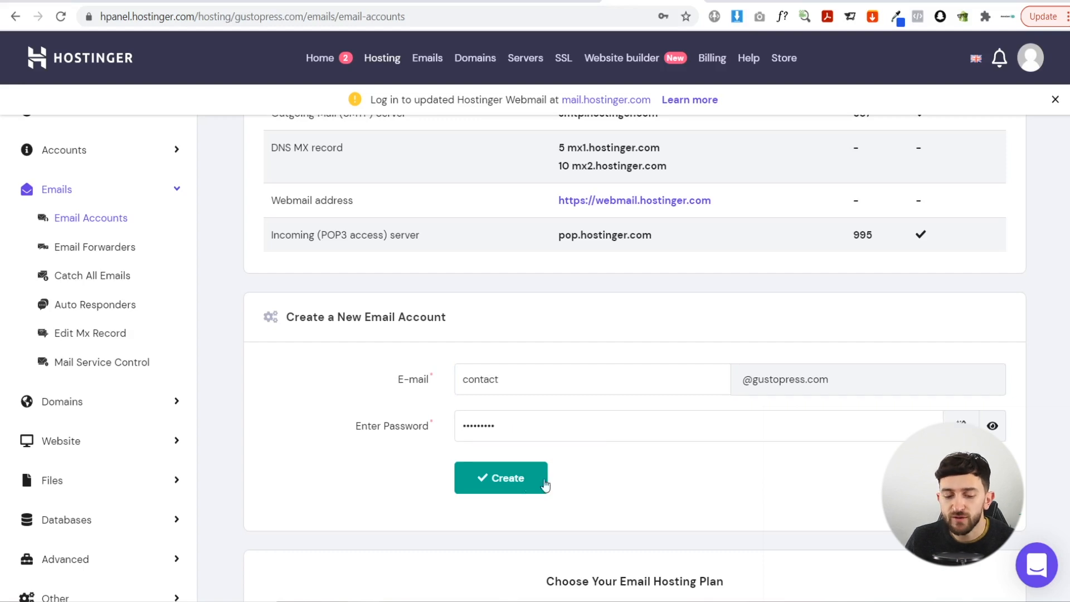
{"action": "left_click", "coordinate": [540, 483]}
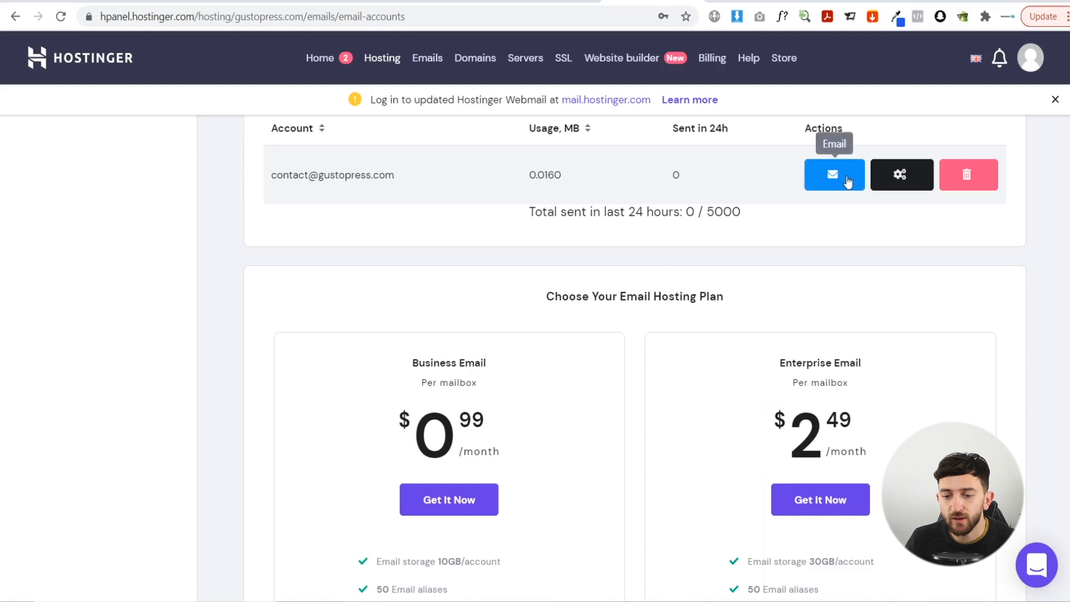
{"action": "left_click", "coordinate": [842, 177]}
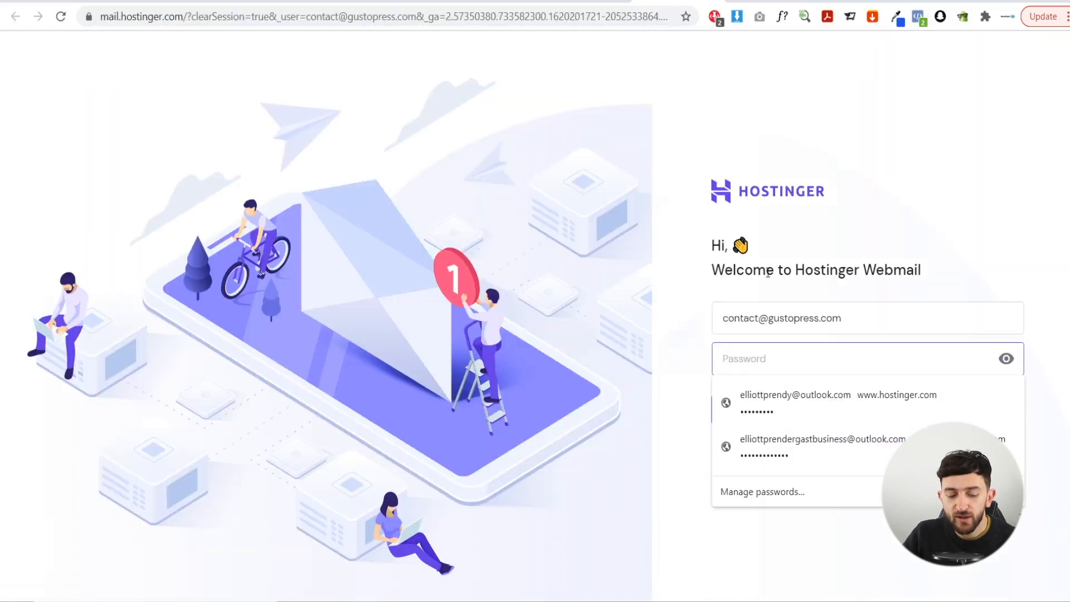
- Sign in to the new mailbox with its password and select its address for copying
{"action": "type", "text": "**********"}
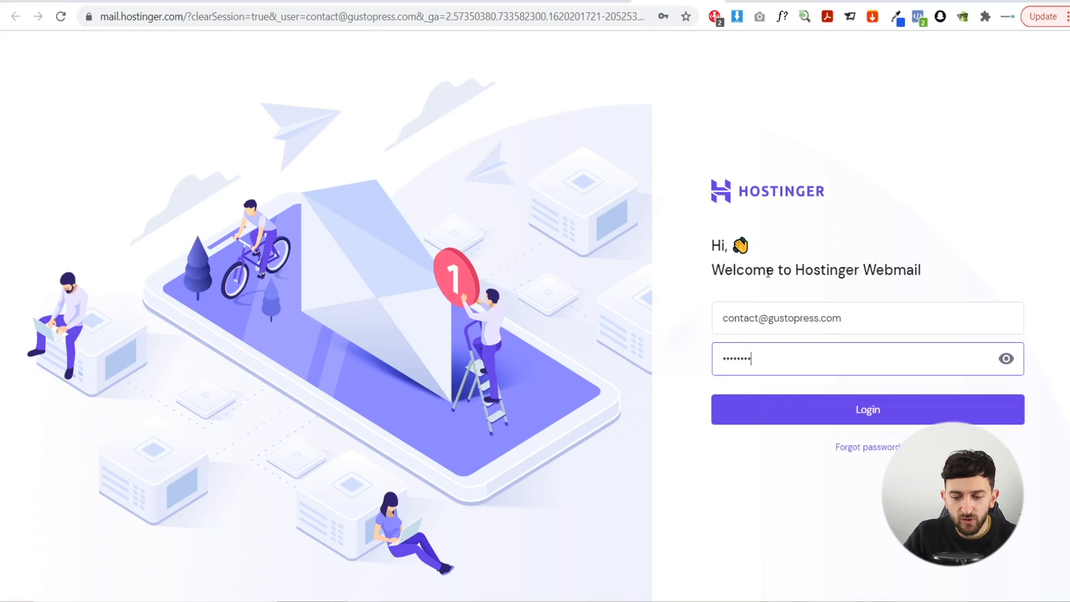
{"action": "key", "text": "Return"}
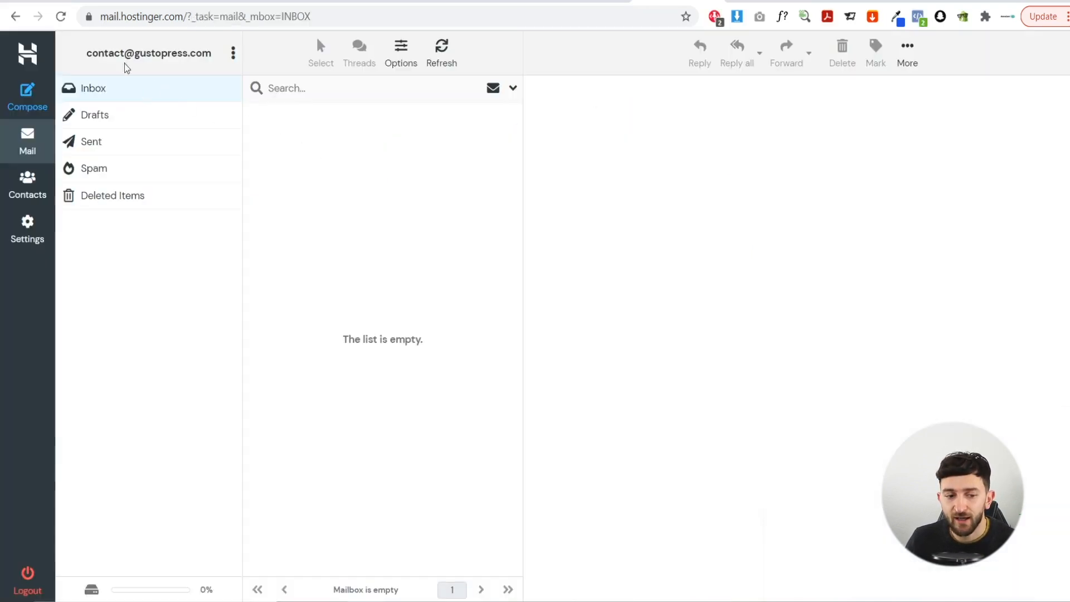
{"action": "left_click_drag", "start_coordinate": [88, 53], "coordinate": [211, 60]}
{"action": "key", "text": "ctrl+c"}
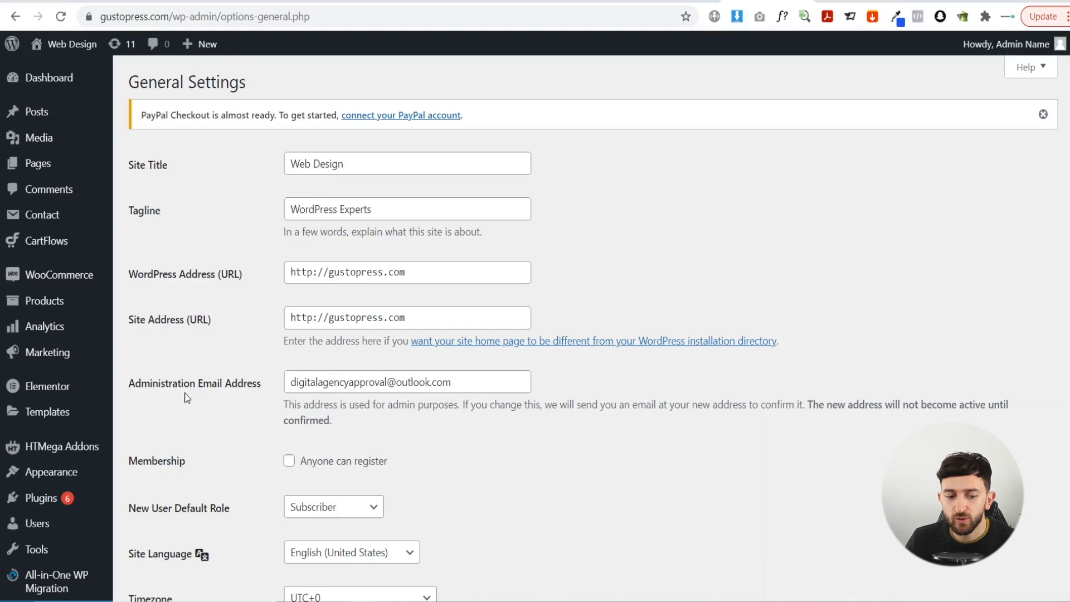
- Replace the Administration Email Address with the pasted contact mailbox and save changes
{"action": "left_click_drag", "start_coordinate": [446, 383], "coordinate": [278, 379]}
{"action": "key", "text": "ctrl+v"}
{"action": "scroll", "coordinate": [502, 426], "scroll_direction": "down", "scroll_amount": 10}
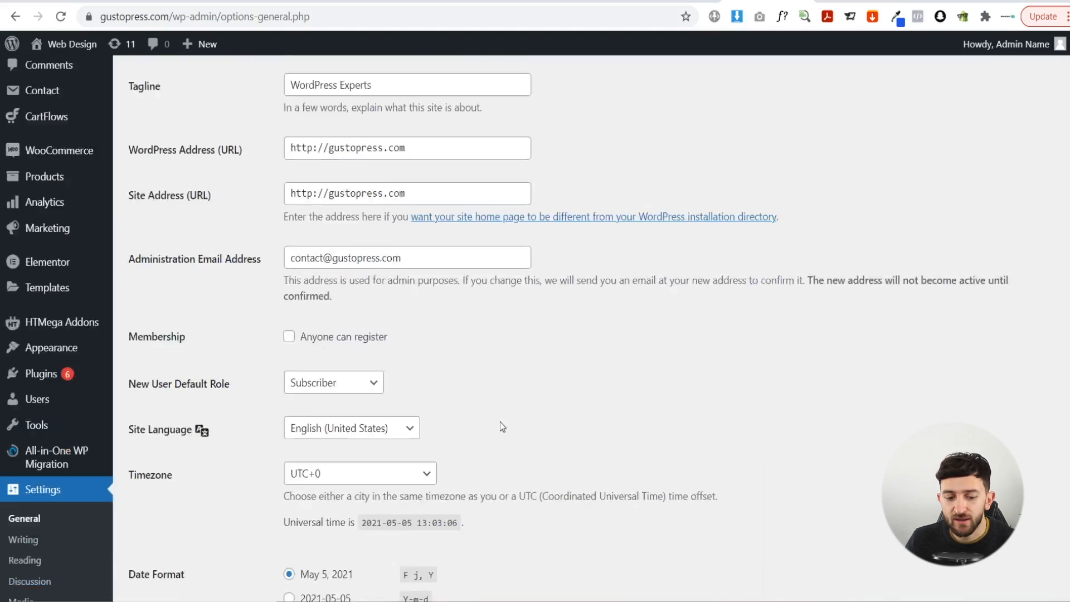
{"action": "left_click", "coordinate": [149, 525]}
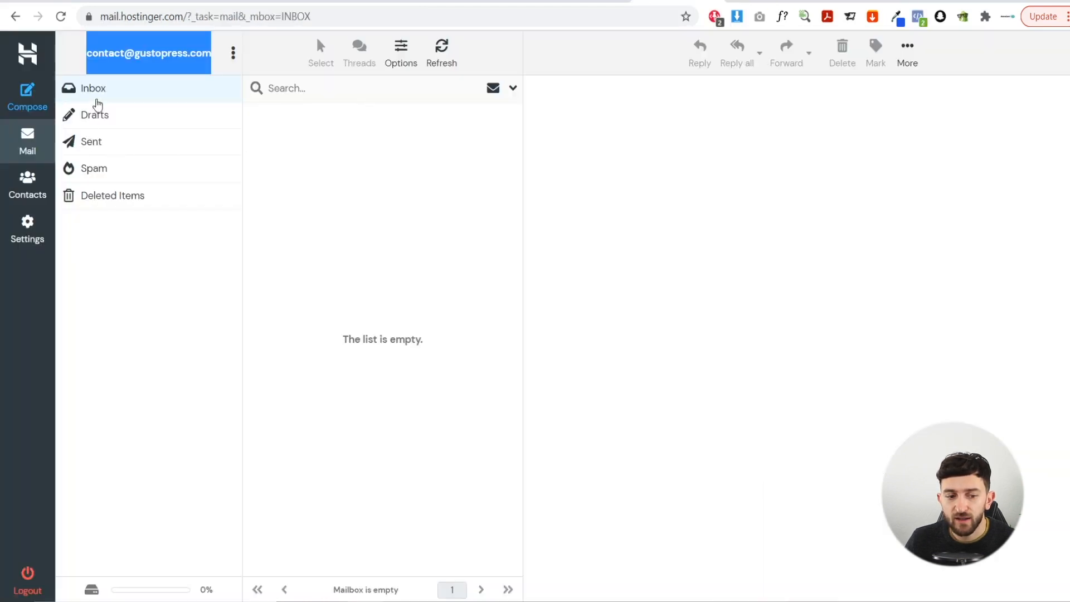
- Refresh the Webmail inbox, open the 'New Admin Email Address' message and follow its confirmation link
{"action": "left_click", "coordinate": [98, 89]}
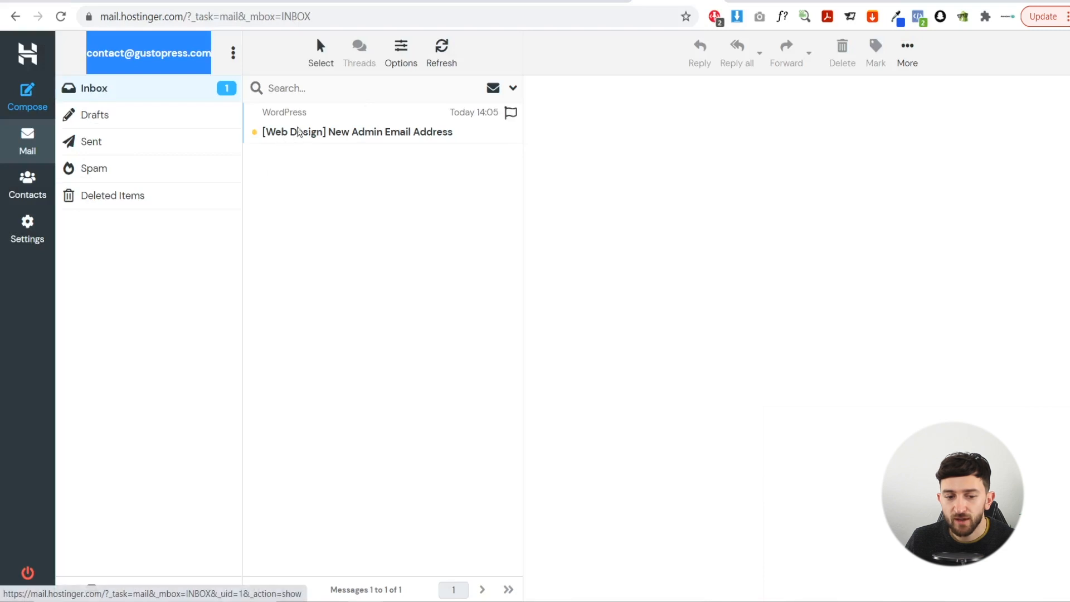
{"action": "left_click", "coordinate": [335, 130]}
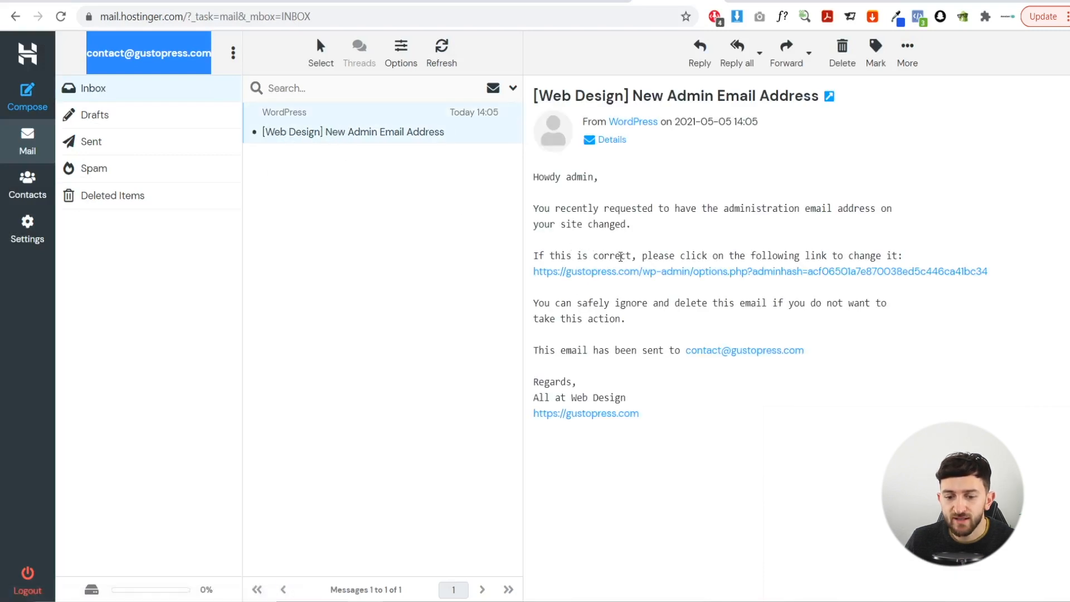
{"action": "left_click", "coordinate": [768, 272]}
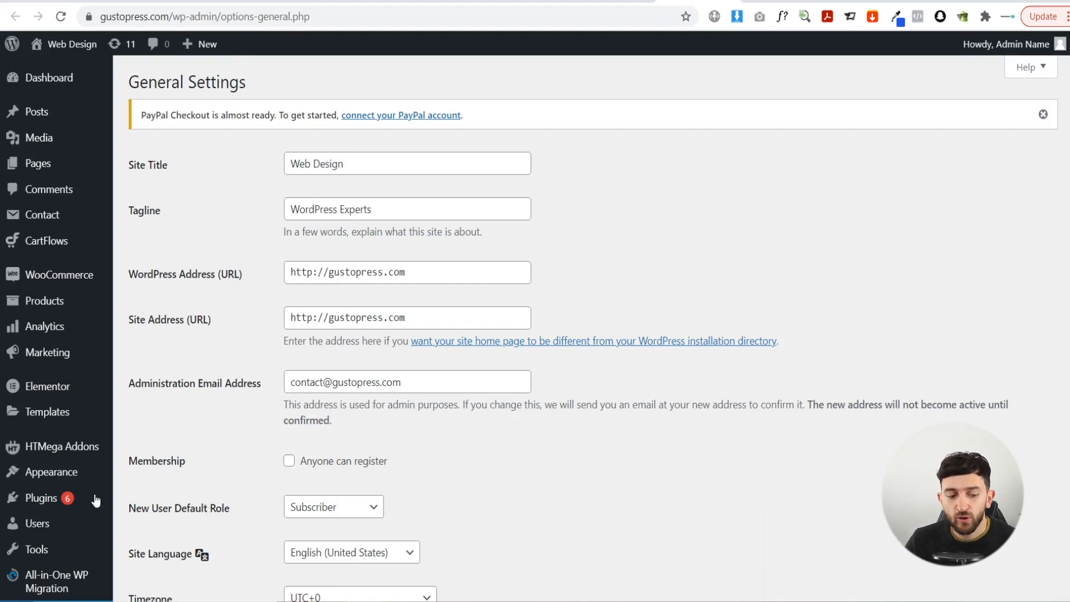
- Add a new user from Users > All Users with the Administrator role
{"action": "mouse_move", "coordinate": [62, 530]}
{"action": "left_click", "coordinate": [140, 524]}
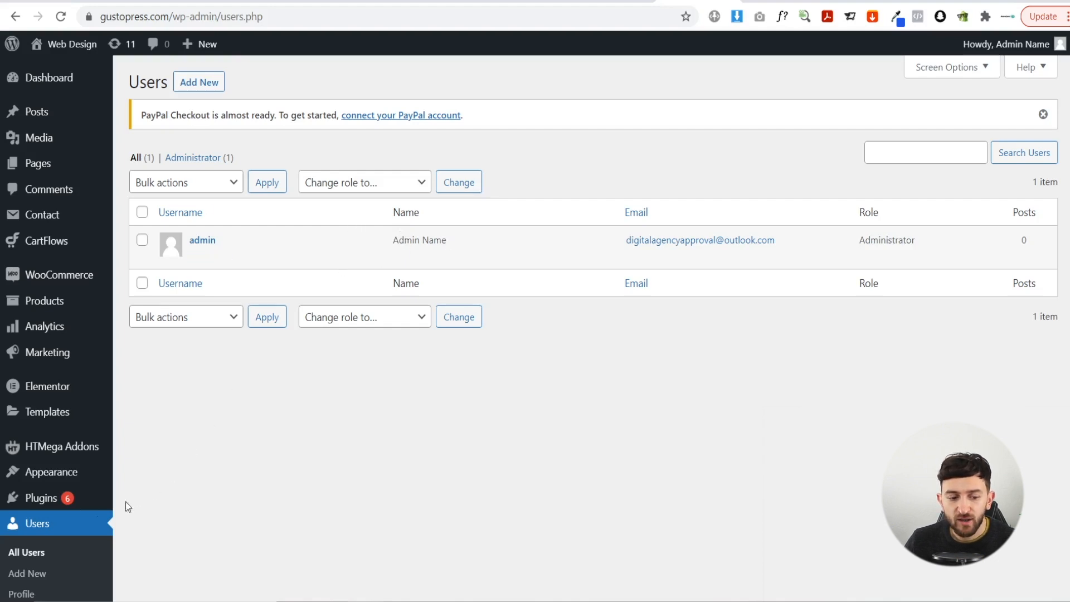
{"action": "left_click", "coordinate": [31, 574]}
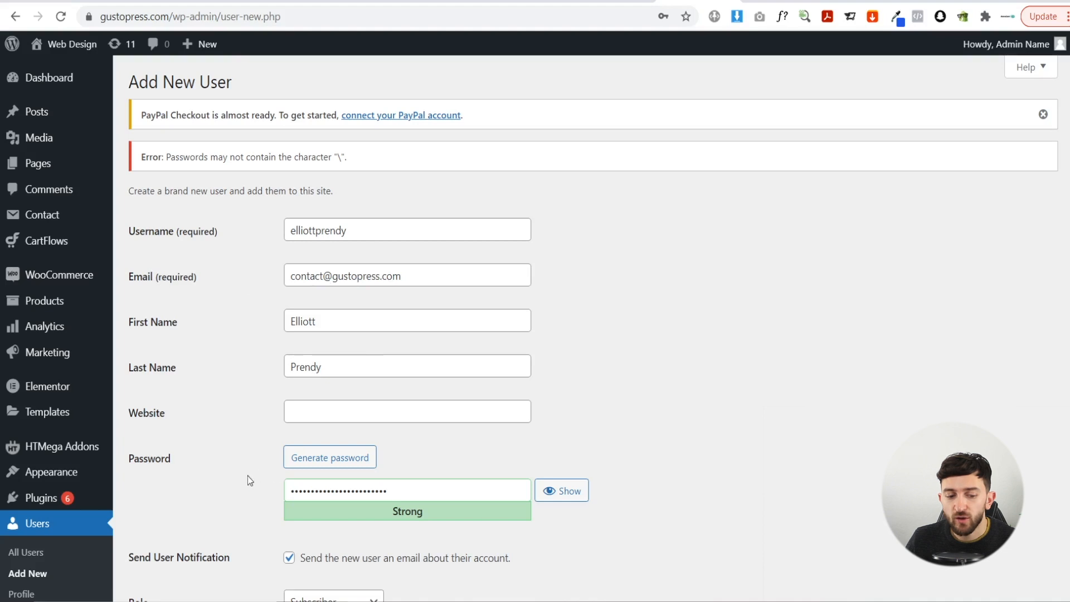
{"action": "scroll", "coordinate": [474, 405], "scroll_direction": "down", "scroll_amount": 2}
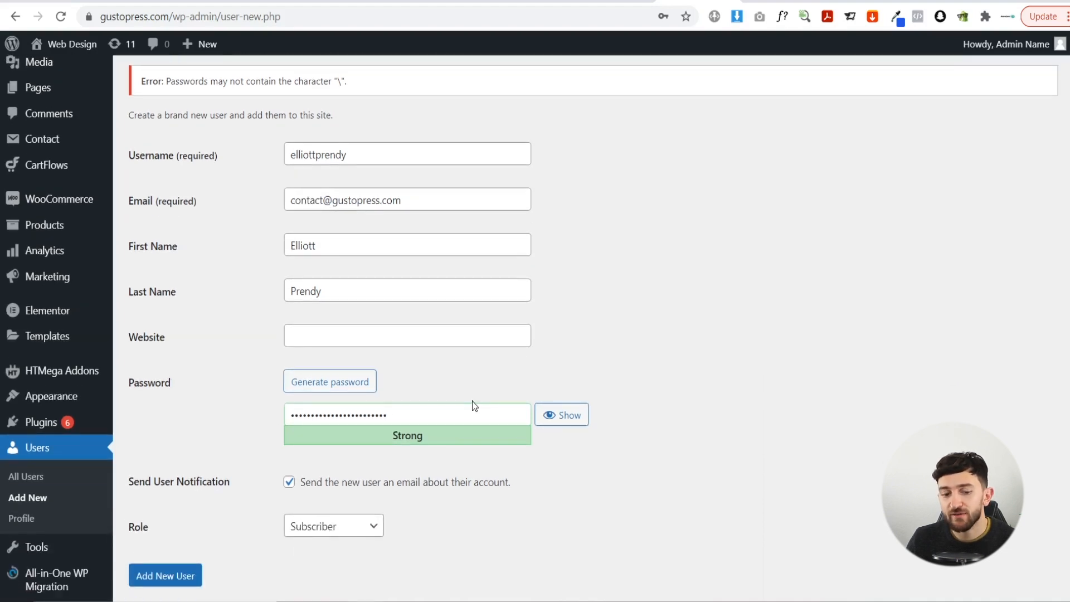
{"action": "scroll", "coordinate": [473, 401], "scroll_direction": "down", "scroll_amount": 2}
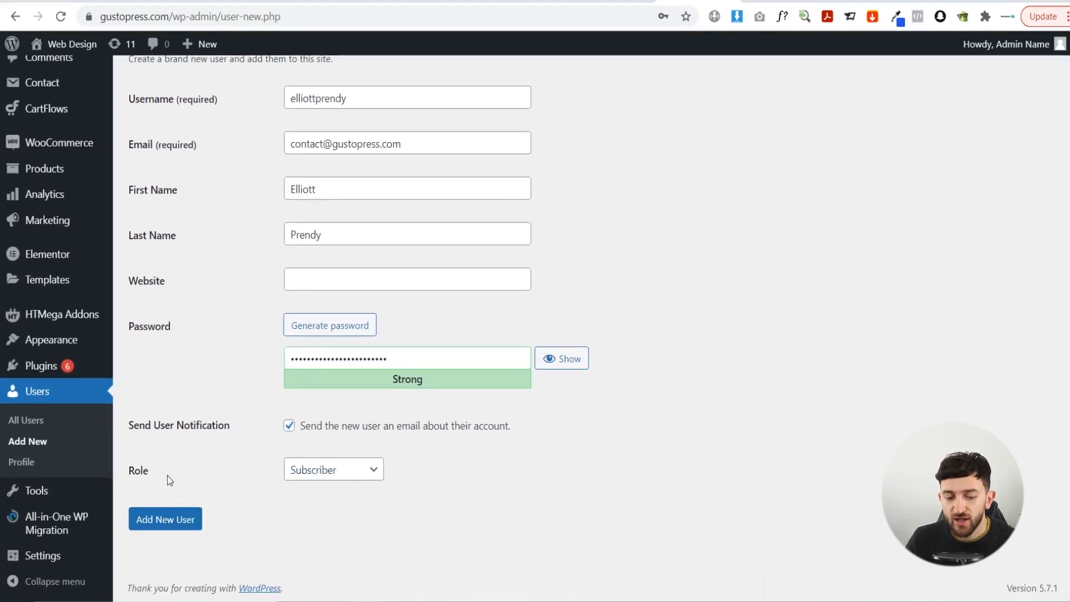
{"action": "left_click", "coordinate": [341, 474]}
{"action": "left_click", "coordinate": [329, 441]}
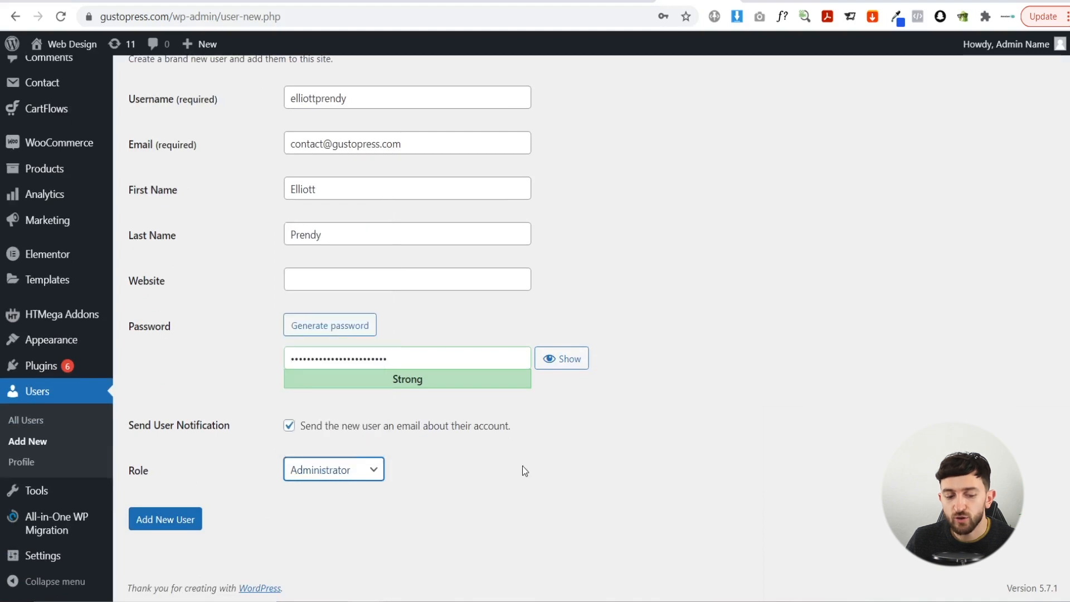
{"action": "left_click", "coordinate": [167, 516]}
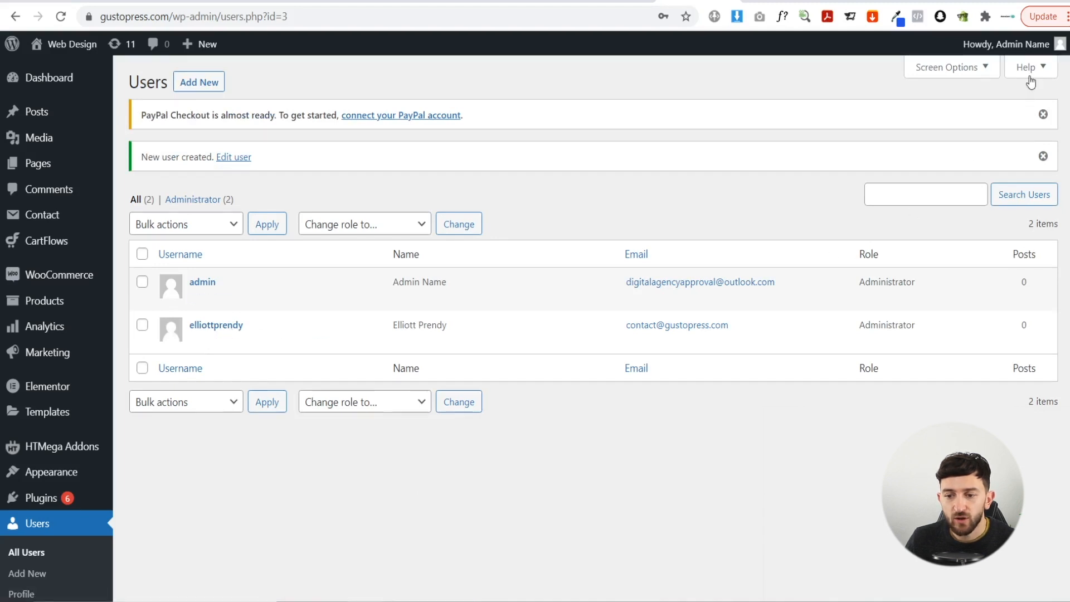
- Log out of the current admin account and log back in as the new administrator
{"action": "mouse_move", "coordinate": [1024, 51]}
{"action": "left_click", "coordinate": [973, 134]}
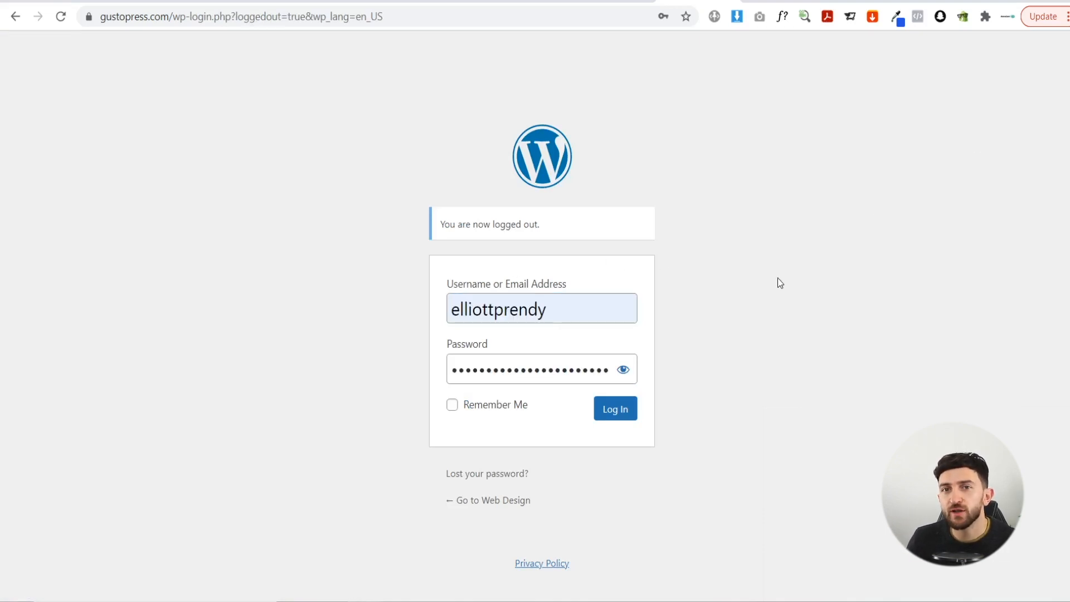
{"action": "left_click", "coordinate": [616, 411]}
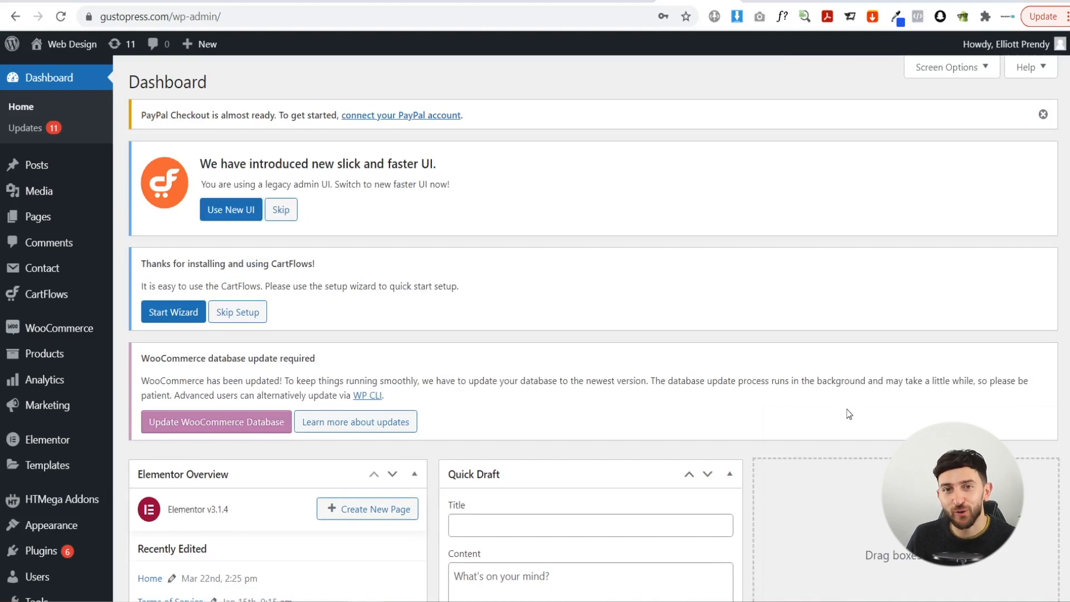
- Open the original admin user's Edit User page from All Users
{"action": "scroll", "coordinate": [161, 484], "scroll_direction": "down", "scroll_amount": 3}
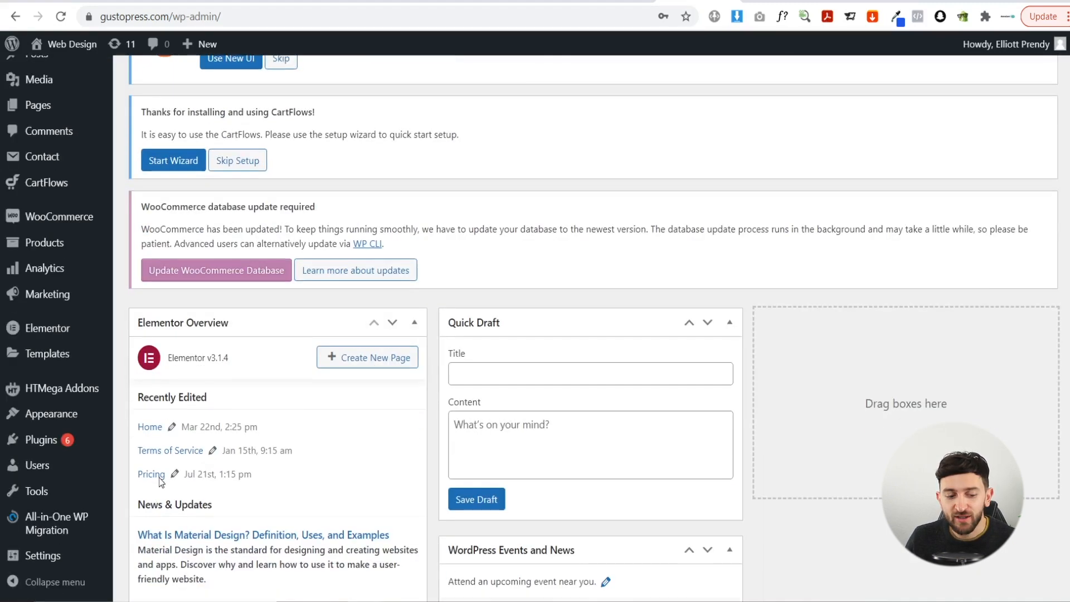
{"action": "mouse_move", "coordinate": [52, 472]}
{"action": "left_click", "coordinate": [132, 473]}
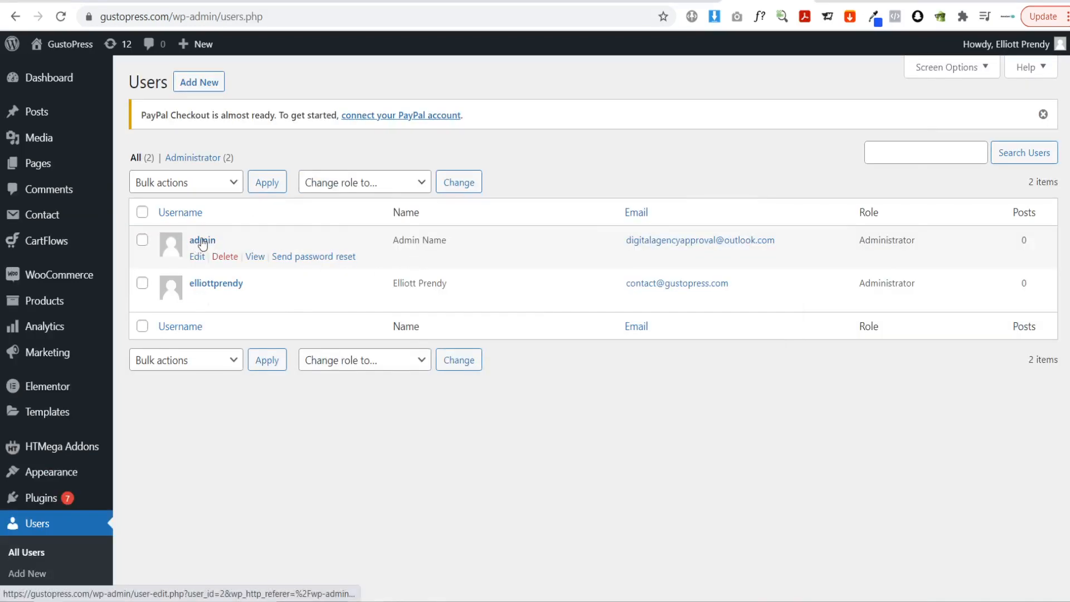
{"action": "left_click", "coordinate": [202, 241]}
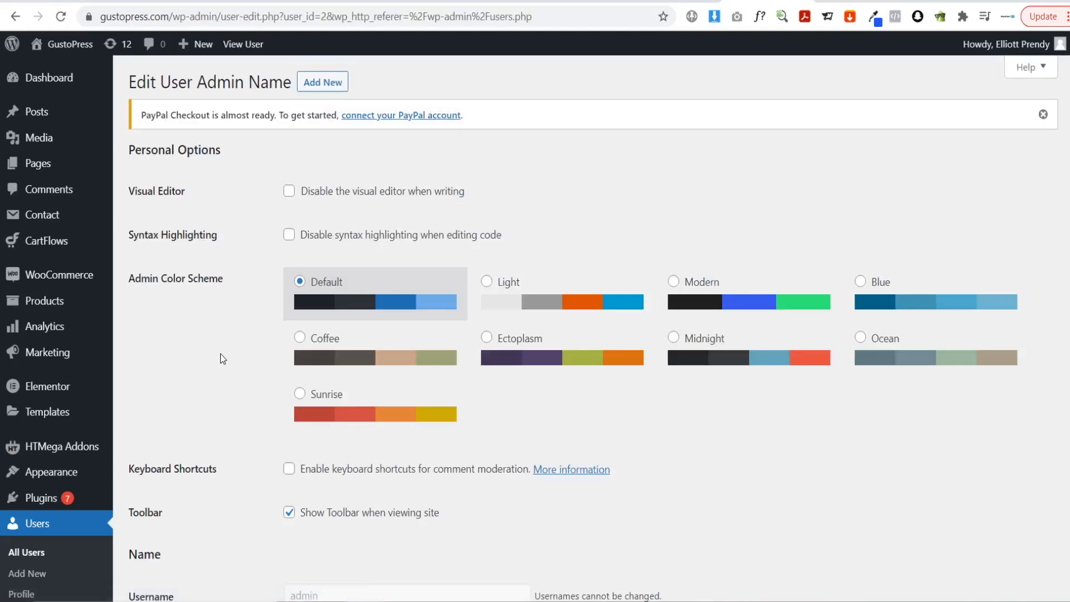
- Downgrade the original admin to Subscriber and generate a fresh password
{"action": "scroll", "coordinate": [222, 337], "scroll_direction": "down", "scroll_amount": 5}
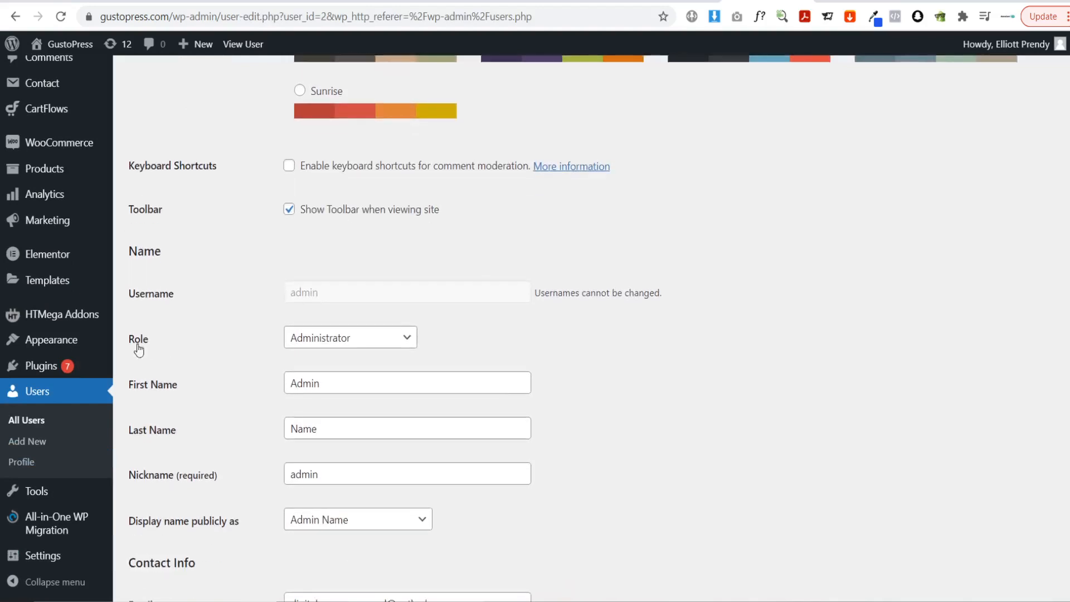
{"action": "left_click", "coordinate": [352, 341]}
{"action": "left_click", "coordinate": [339, 196]}
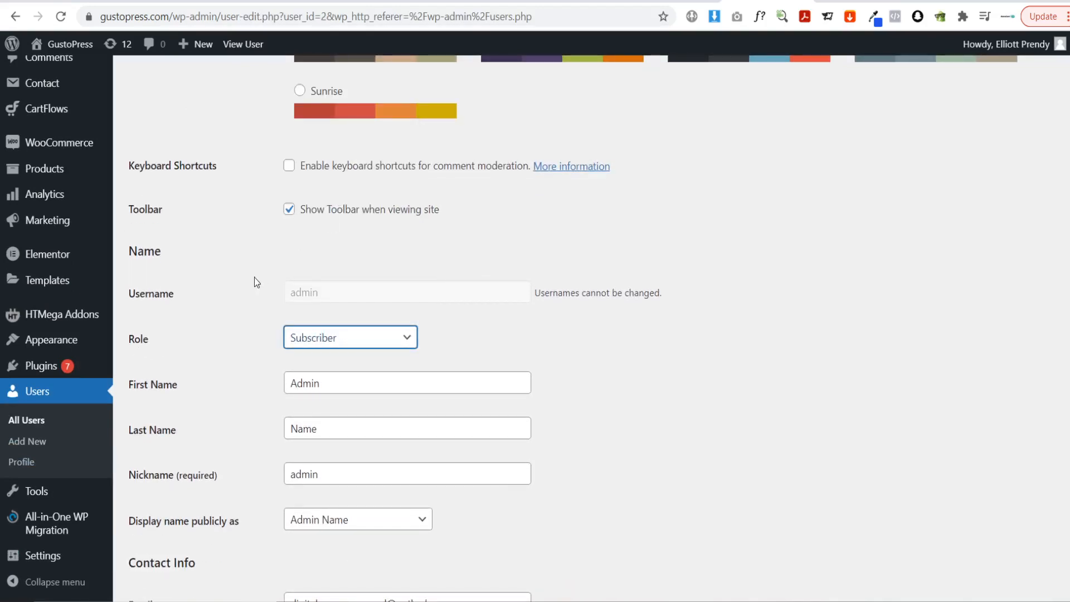
{"action": "scroll", "coordinate": [254, 276], "scroll_direction": "down", "scroll_amount": 5}
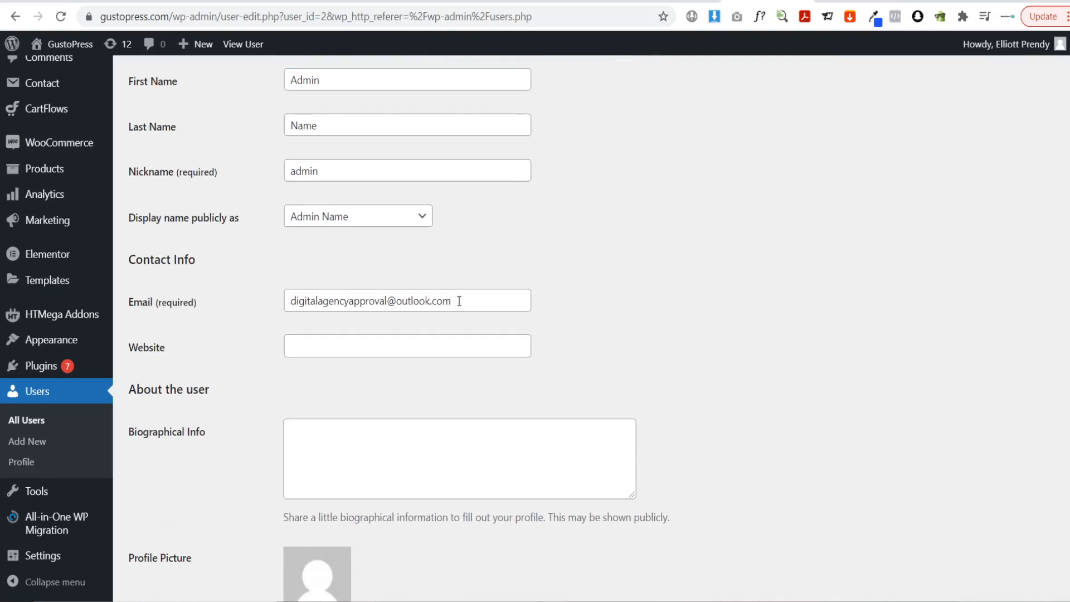
{"action": "scroll", "coordinate": [390, 303], "scroll_direction": "down", "scroll_amount": 6}
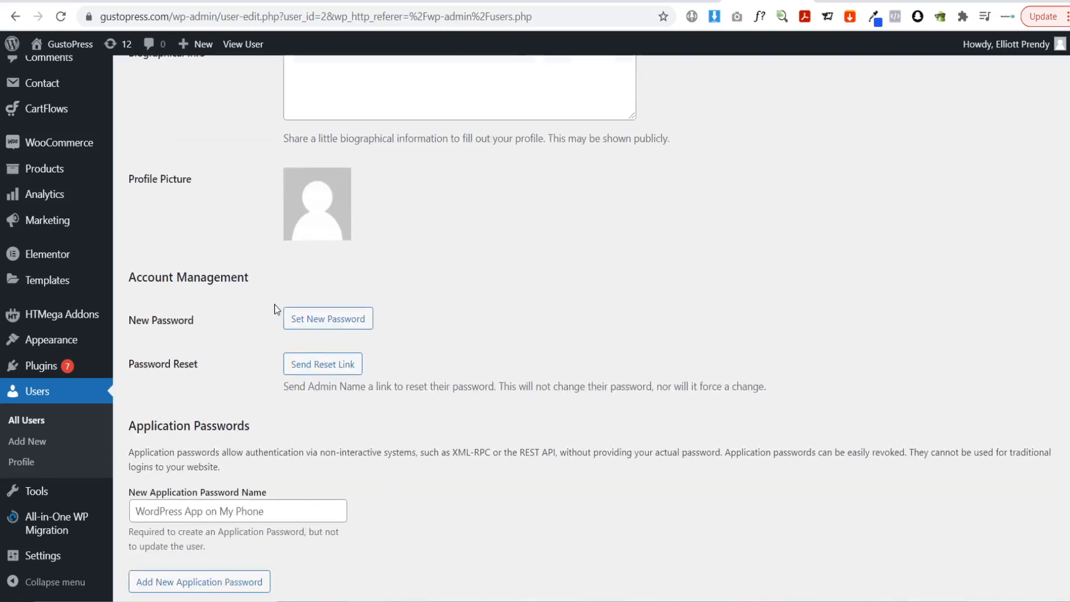
{"action": "left_click", "coordinate": [316, 321]}
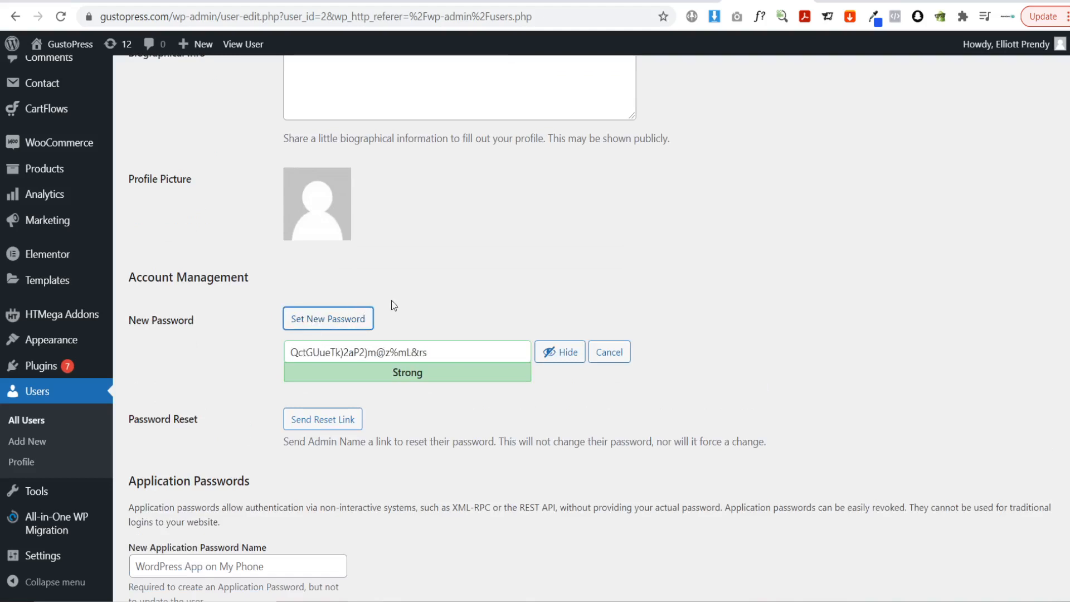
- Update the user, return to All Users, and view the live gustopress.com homepage
{"action": "scroll", "coordinate": [399, 304], "scroll_direction": "down", "scroll_amount": 6}
{"action": "scroll", "coordinate": [400, 306], "scroll_direction": "down", "scroll_amount": 15}
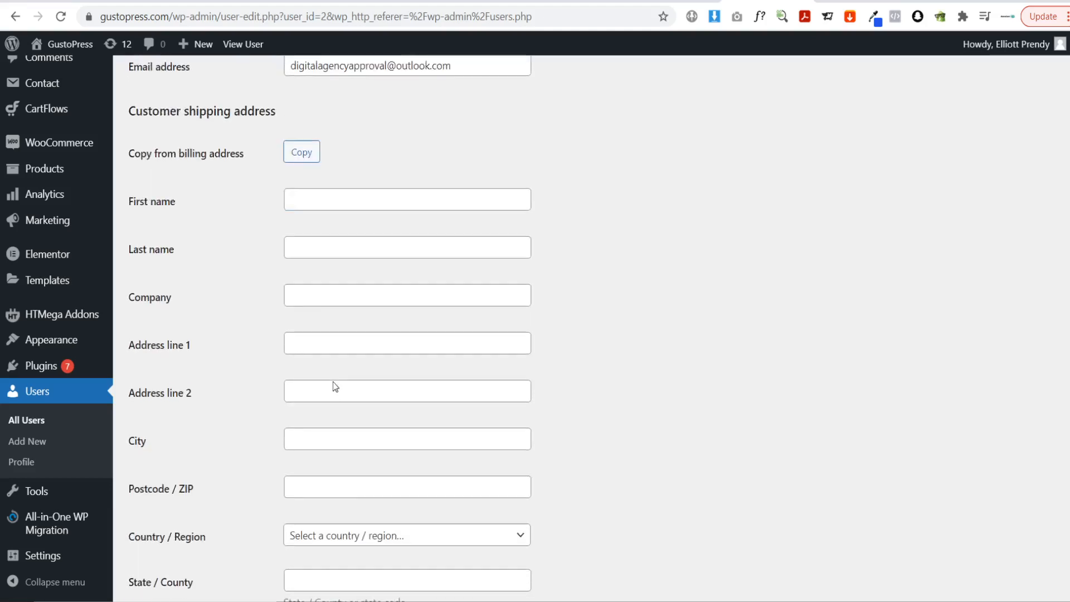
{"action": "left_click", "coordinate": [160, 531]}
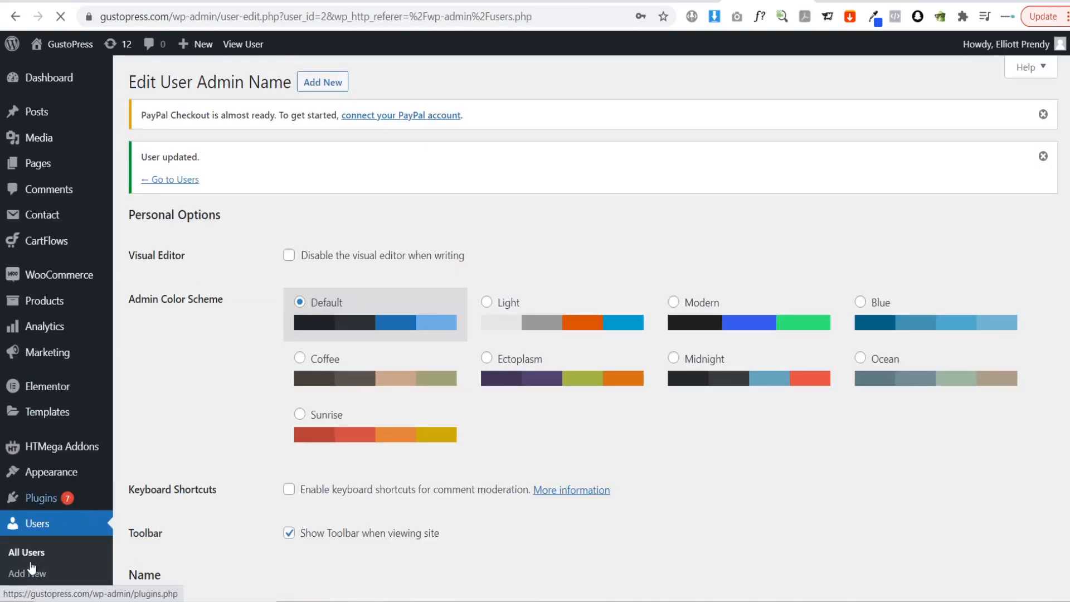
{"action": "left_click", "coordinate": [29, 557]}
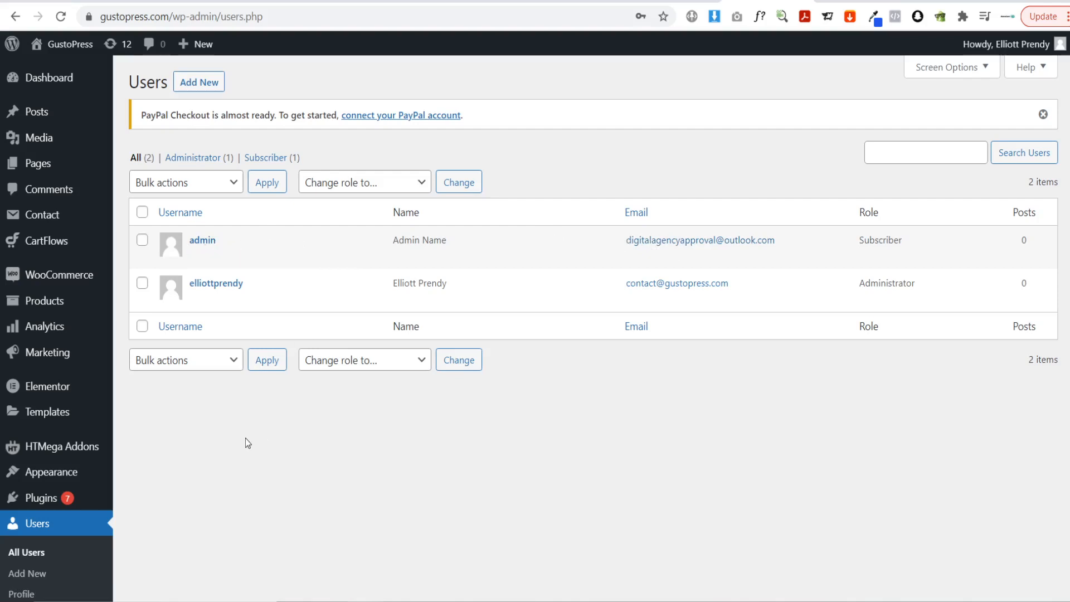
{"action": "left_click", "coordinate": [67, 47]}
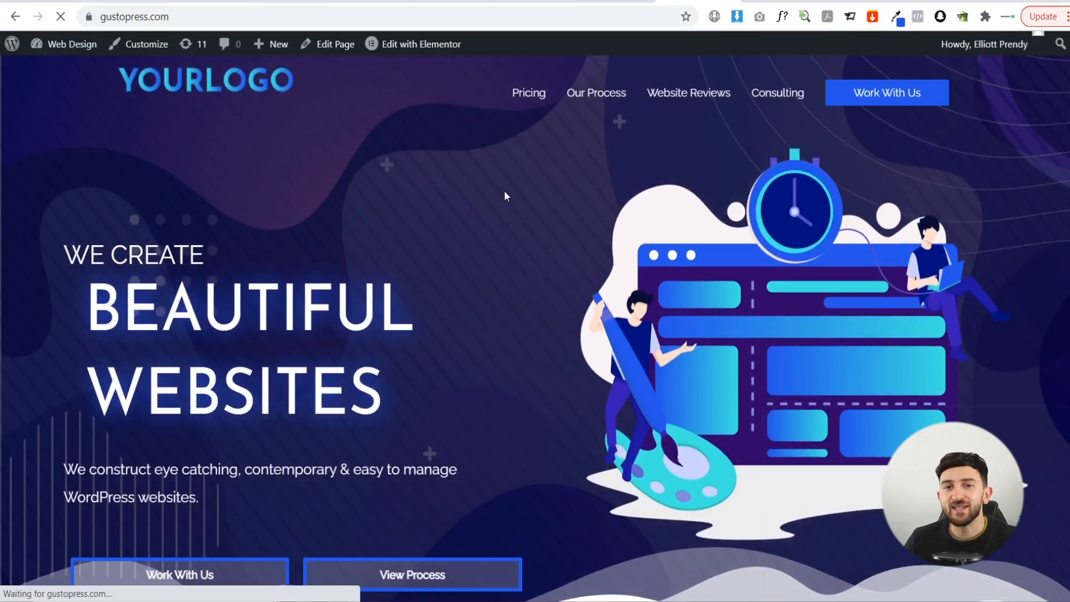
- Scroll the live homepage, which still shows YOURLOGO, then return to the Dashboard
{"action": "scroll", "coordinate": [505, 196], "scroll_direction": "down", "scroll_amount": 15}
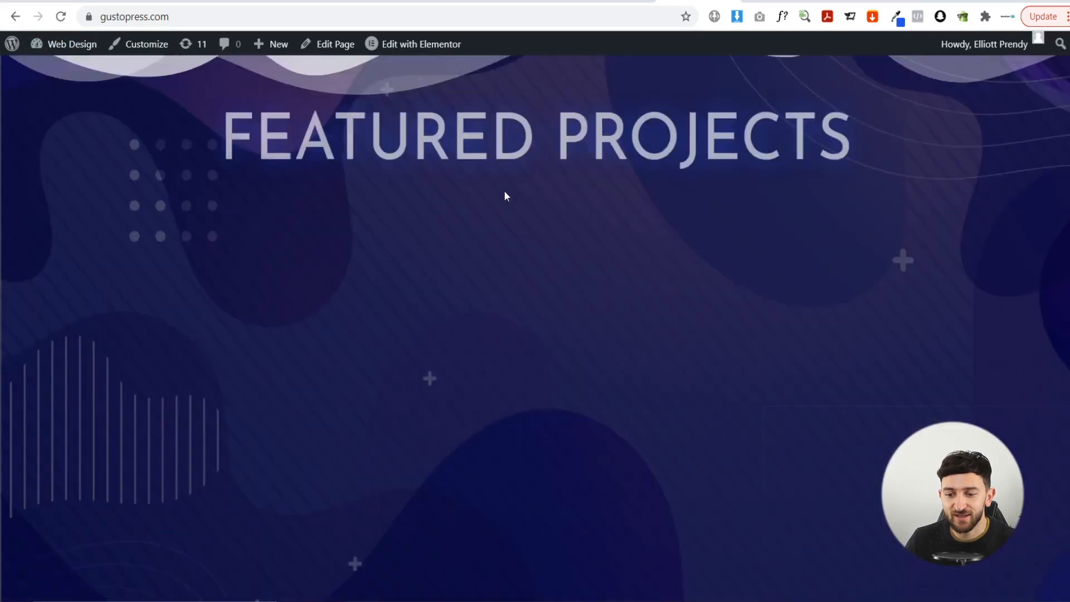
{"action": "scroll", "coordinate": [505, 192], "scroll_direction": "up", "scroll_amount": 15}
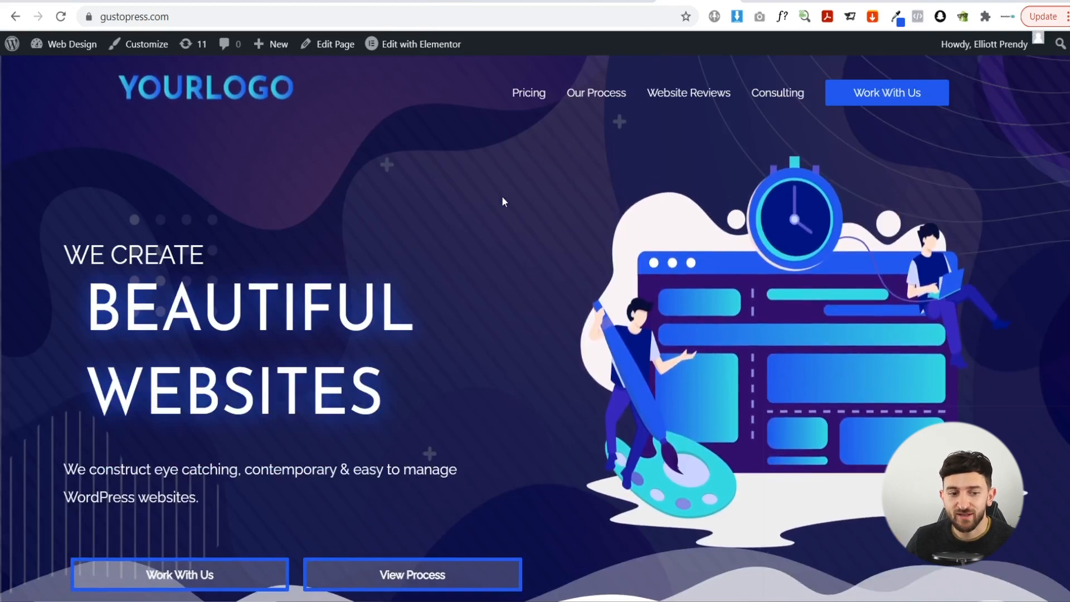
{"action": "left_click", "coordinate": [71, 49]}
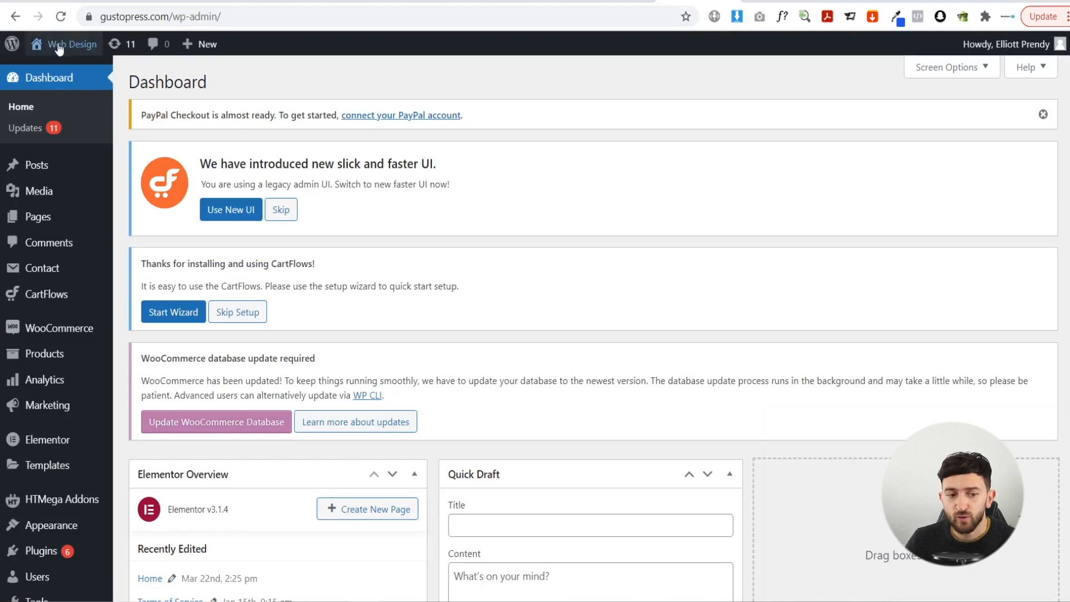
{"action": "mouse_move", "coordinate": [64, 50]}
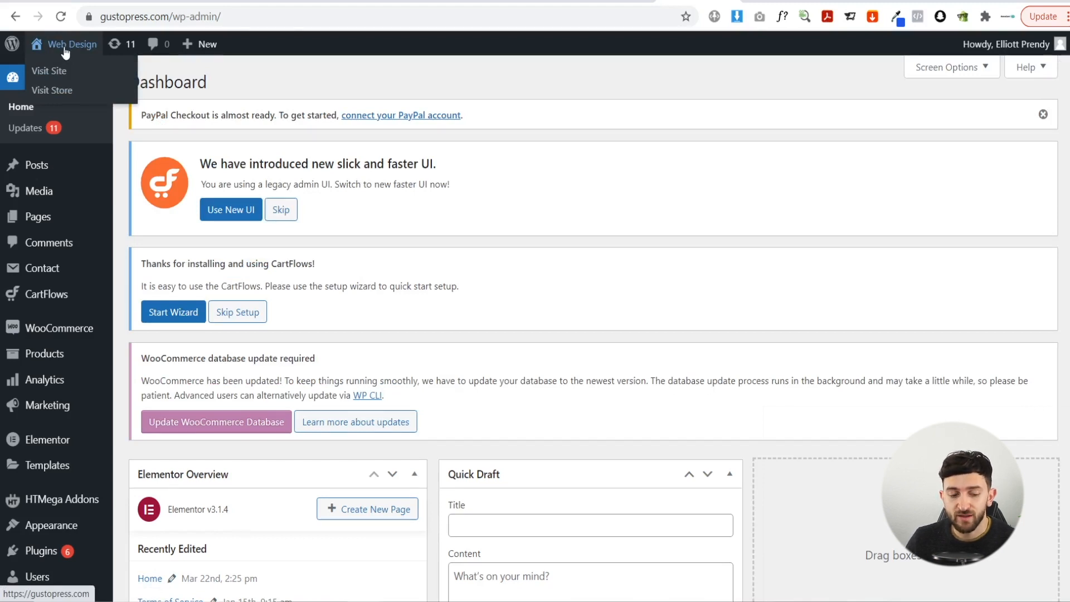
{"action": "scroll", "coordinate": [125, 496], "scroll_direction": "down", "scroll_amount": 3}
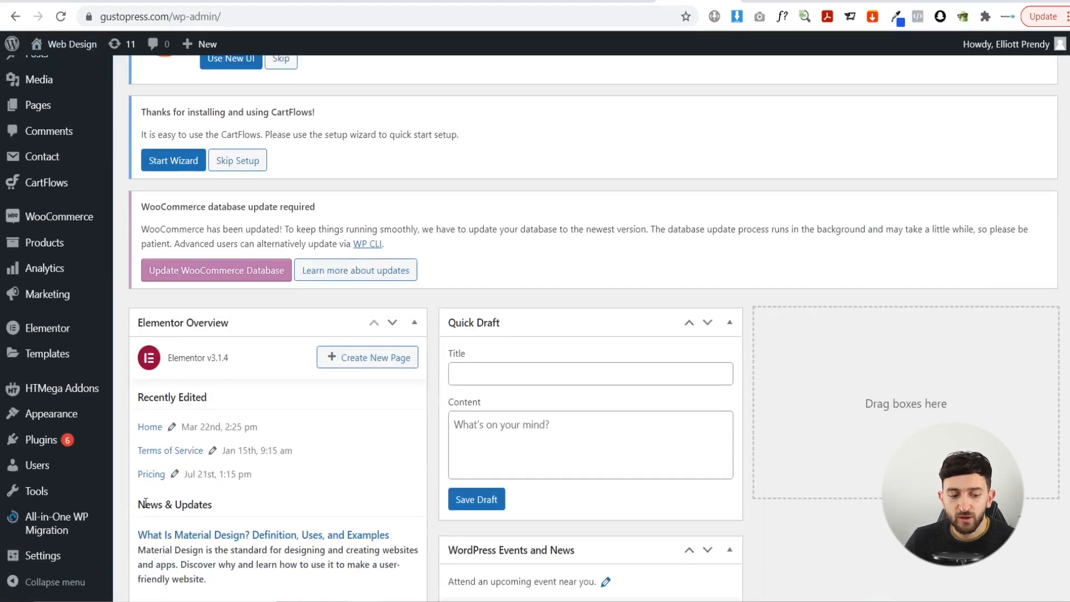
- In General Settings, set Site Title to GustoPress and Tagline to 'Hertfordshire Web Design', then save
{"action": "mouse_move", "coordinate": [31, 558]}
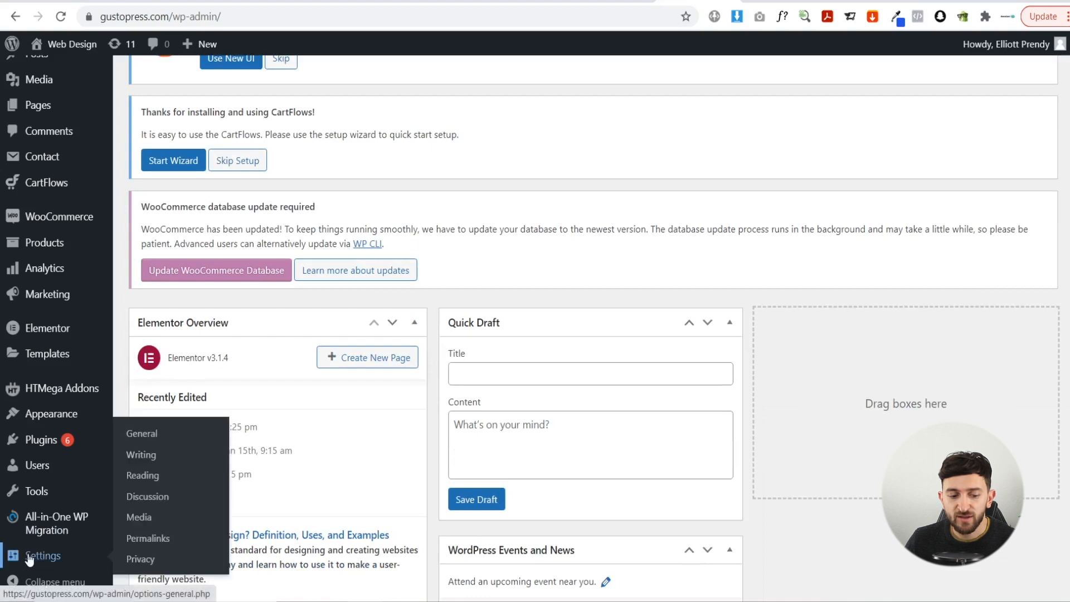
{"action": "left_click", "coordinate": [146, 438]}
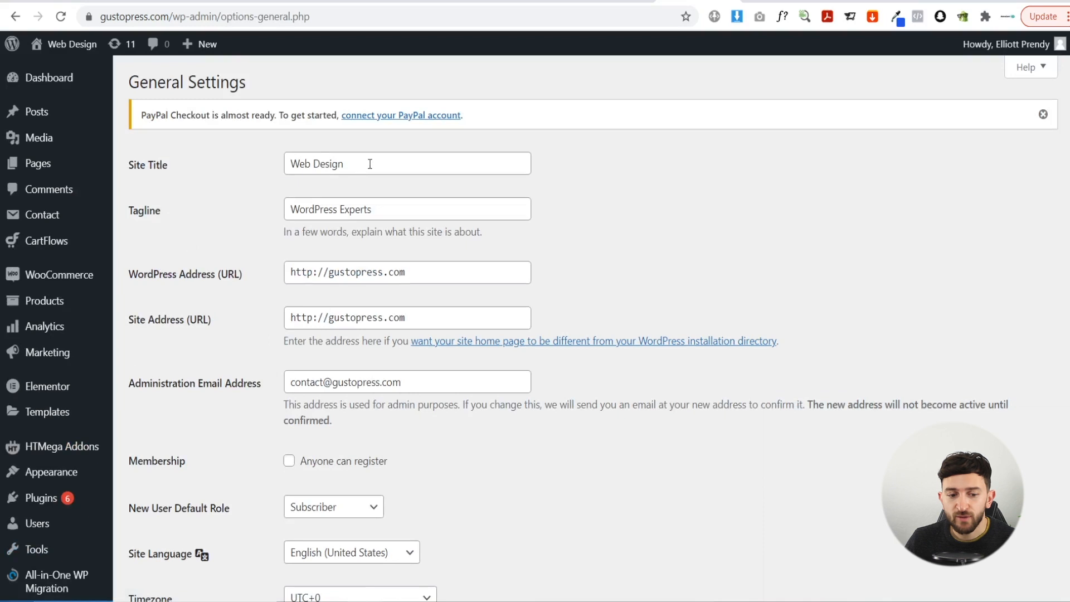
{"action": "left_click_drag", "start_coordinate": [367, 167], "coordinate": [268, 168]}
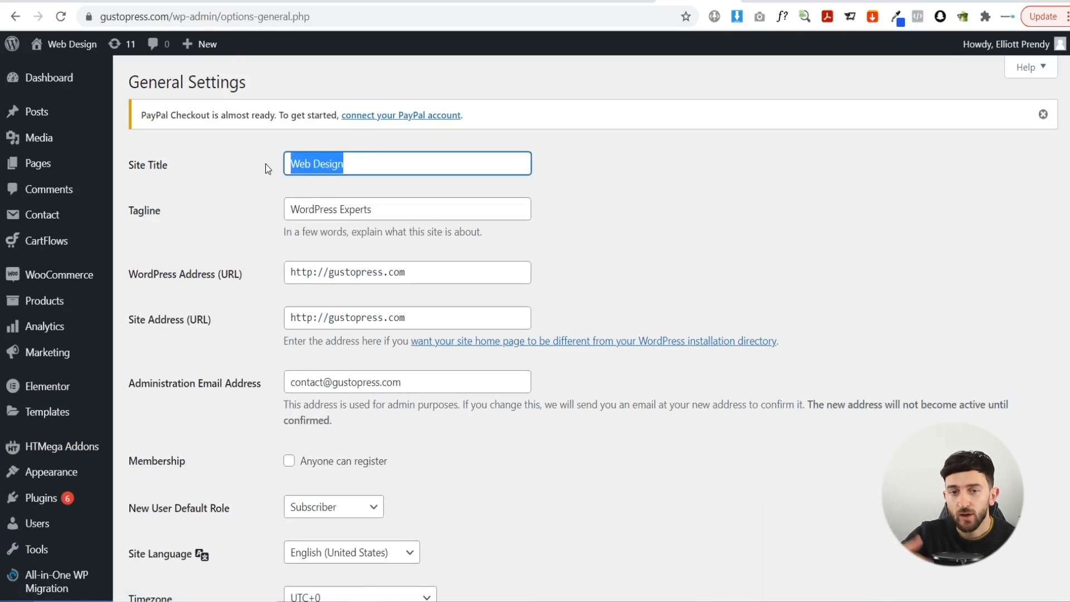
{"action": "type", "text": "Gu"}
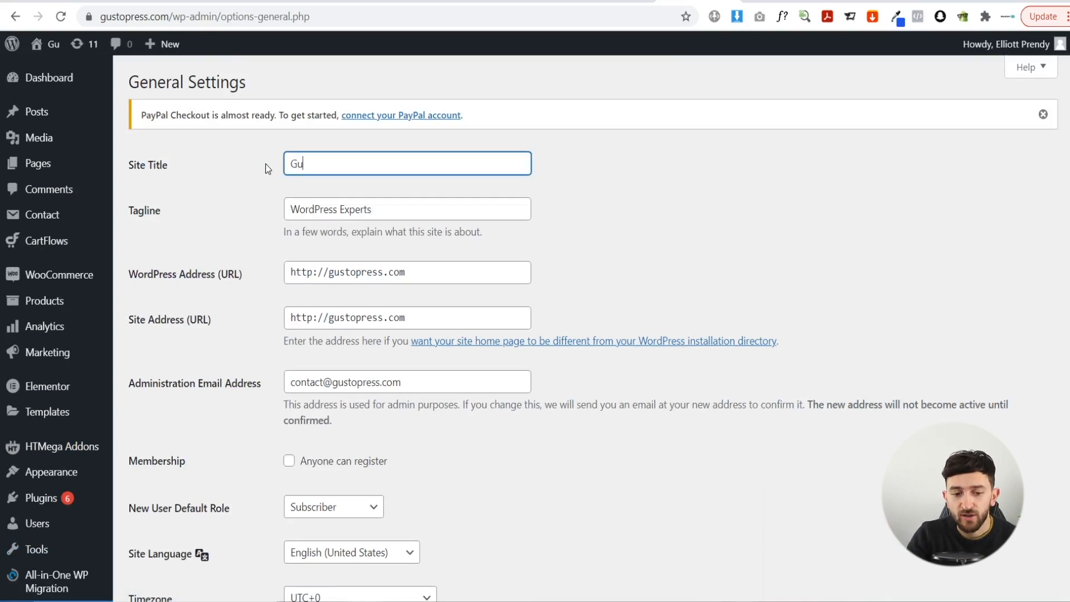
{"action": "type", "text": "stoPress"}
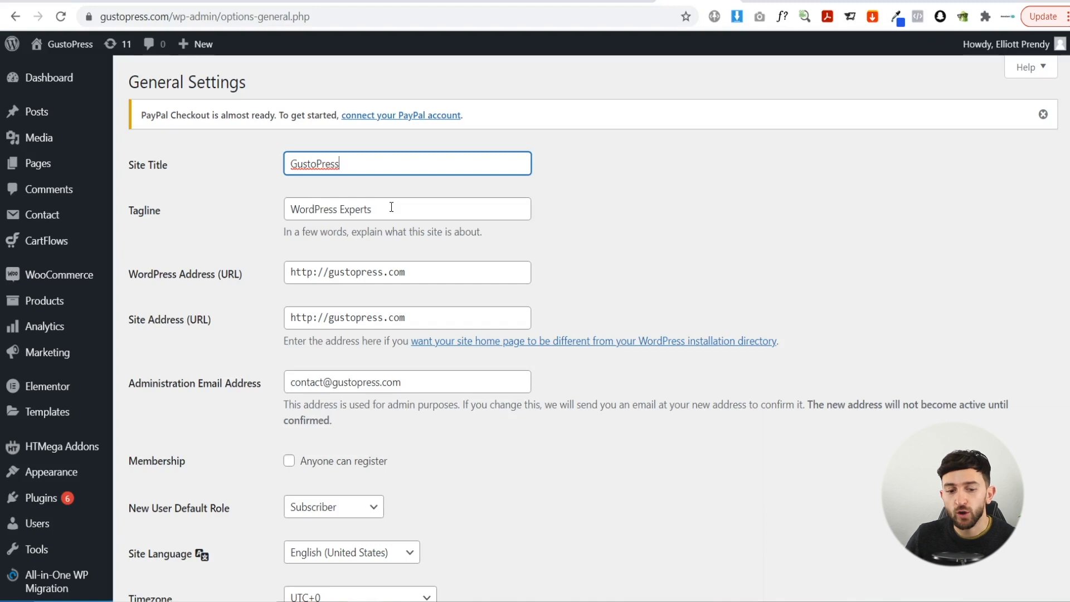
{"action": "left_click", "coordinate": [302, 210]}
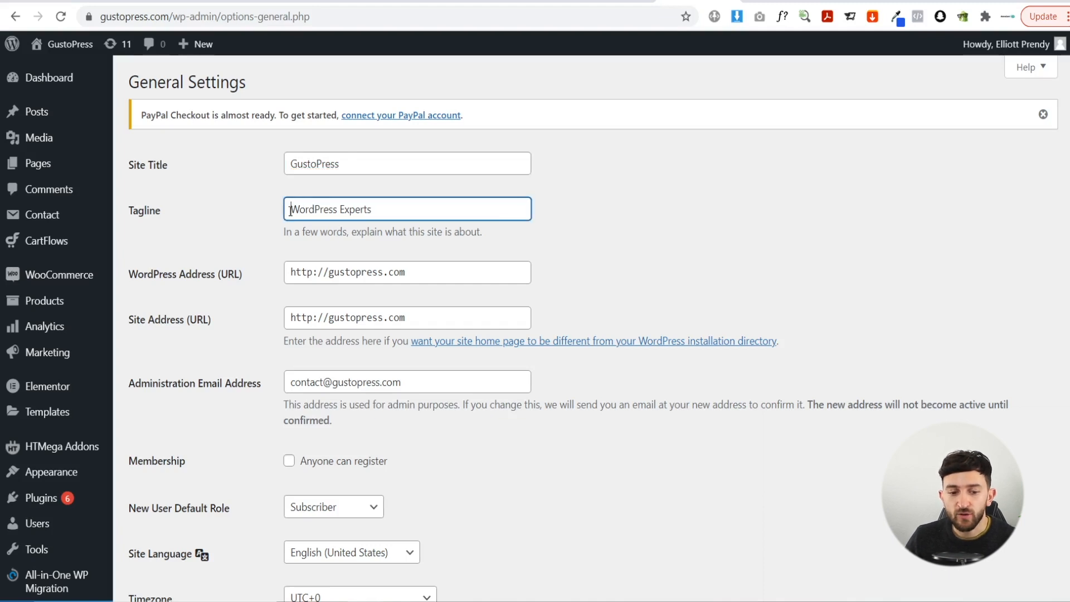
{"action": "type", "text": "Hertfords"}
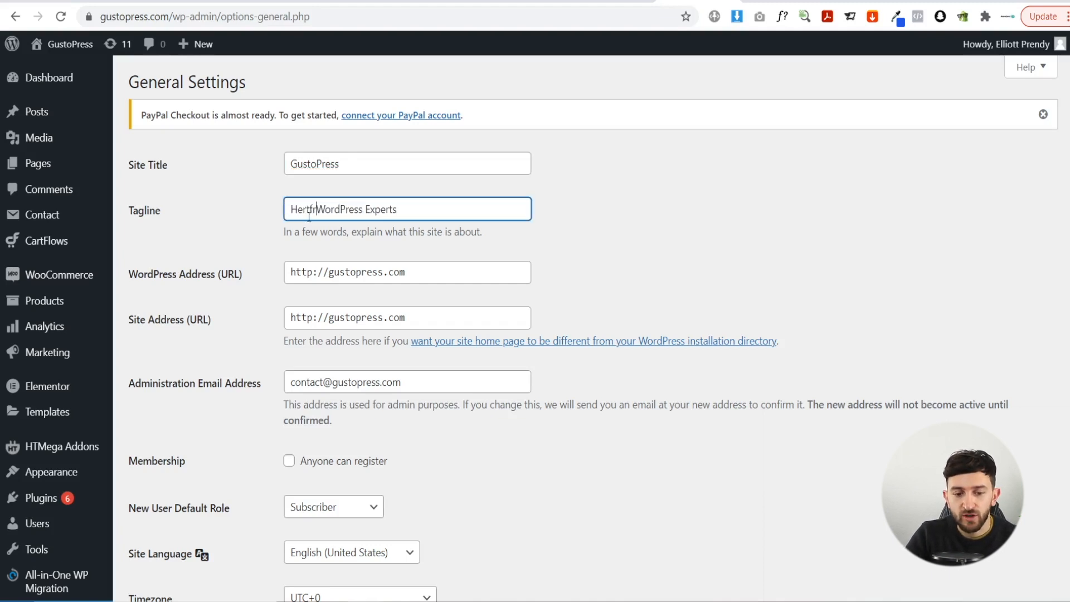
{"action": "type", "text": "hire"}
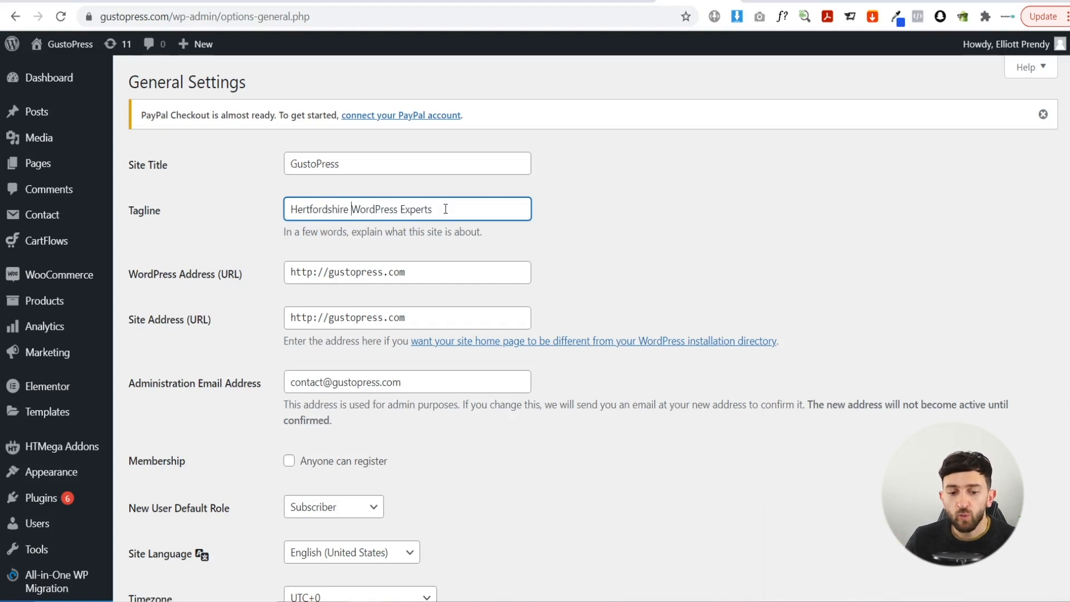
{"action": "left_click_drag", "start_coordinate": [410, 207], "coordinate": [357, 206]}
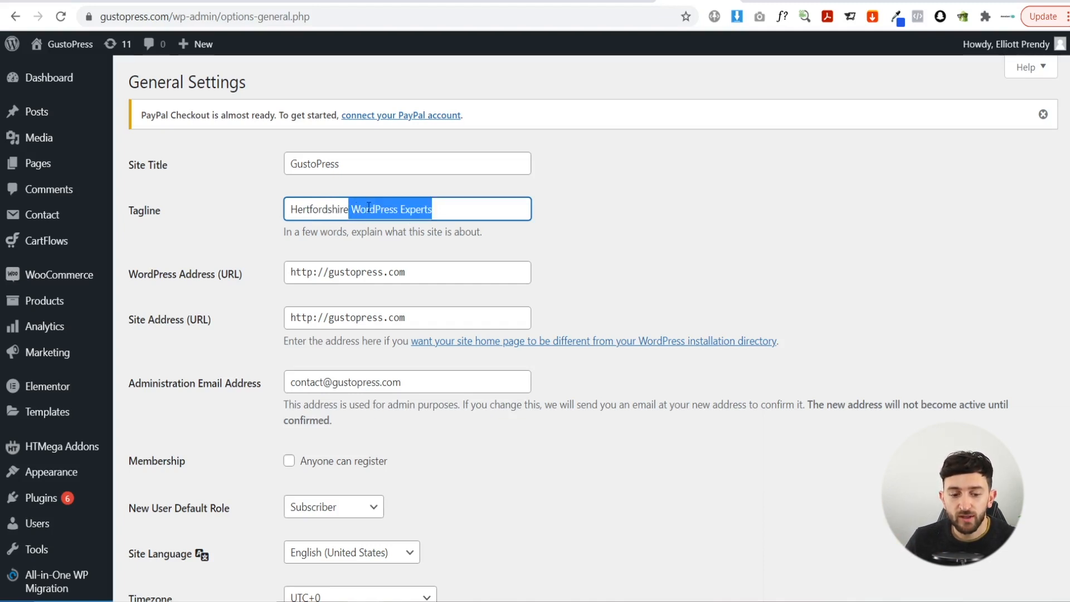
{"action": "type", "text": "Wed"}
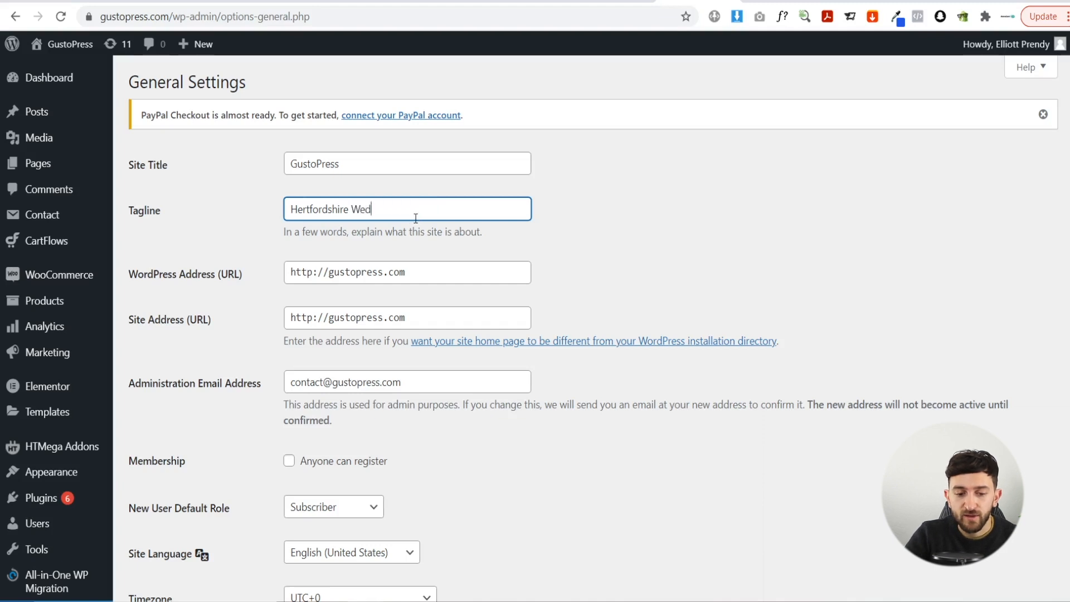
{"action": "key", "text": "BackSpace"}
{"action": "type", "text": "b Design"}
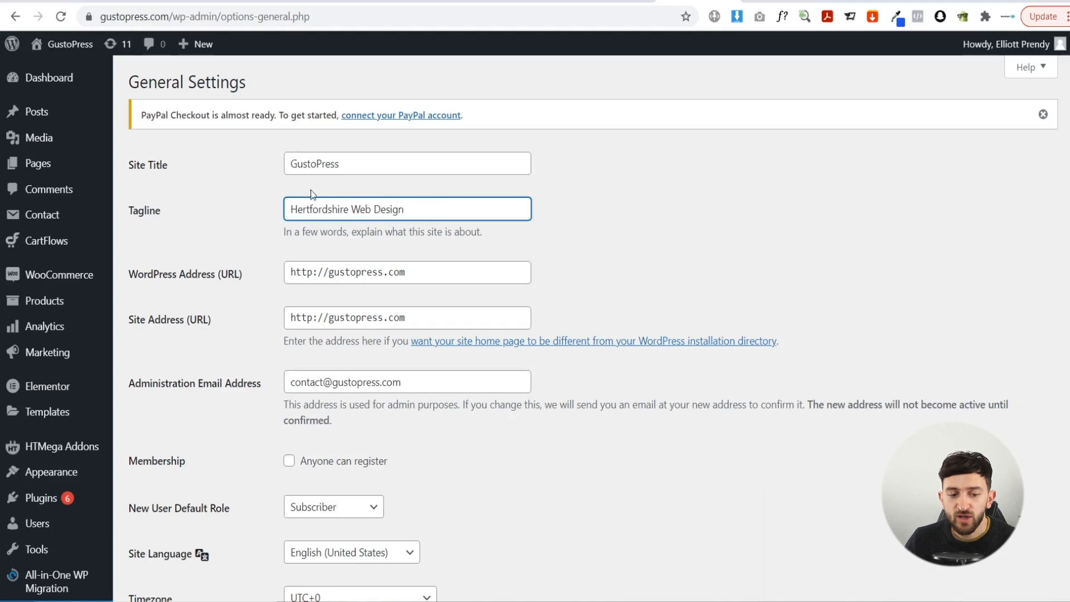
{"action": "scroll", "coordinate": [252, 183], "scroll_direction": "down", "scroll_amount": 8}
{"action": "left_click", "coordinate": [156, 528]}
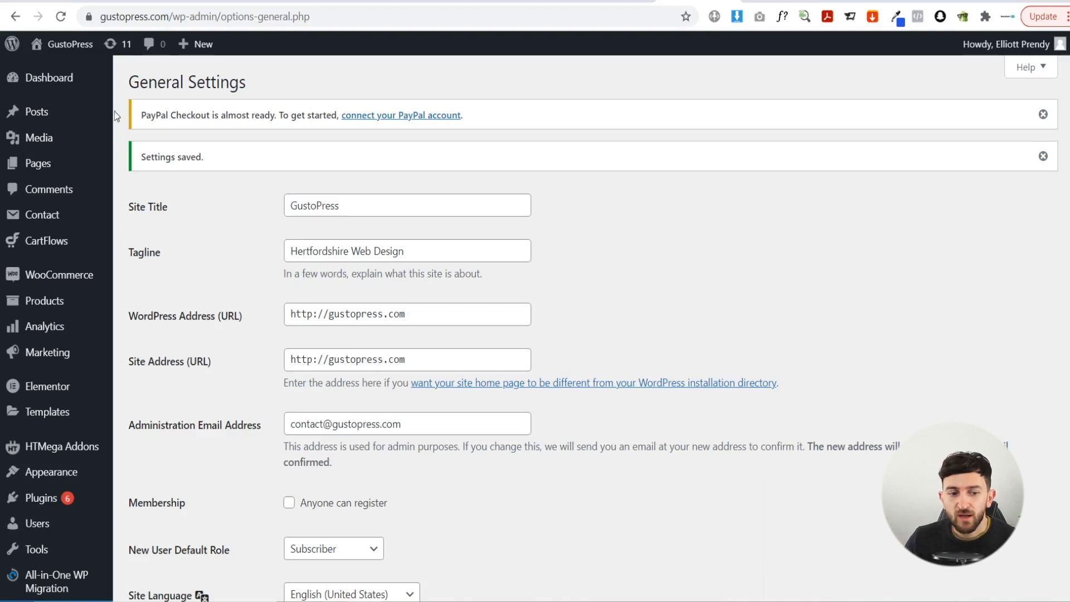
{"action": "mouse_move", "coordinate": [58, 49]}
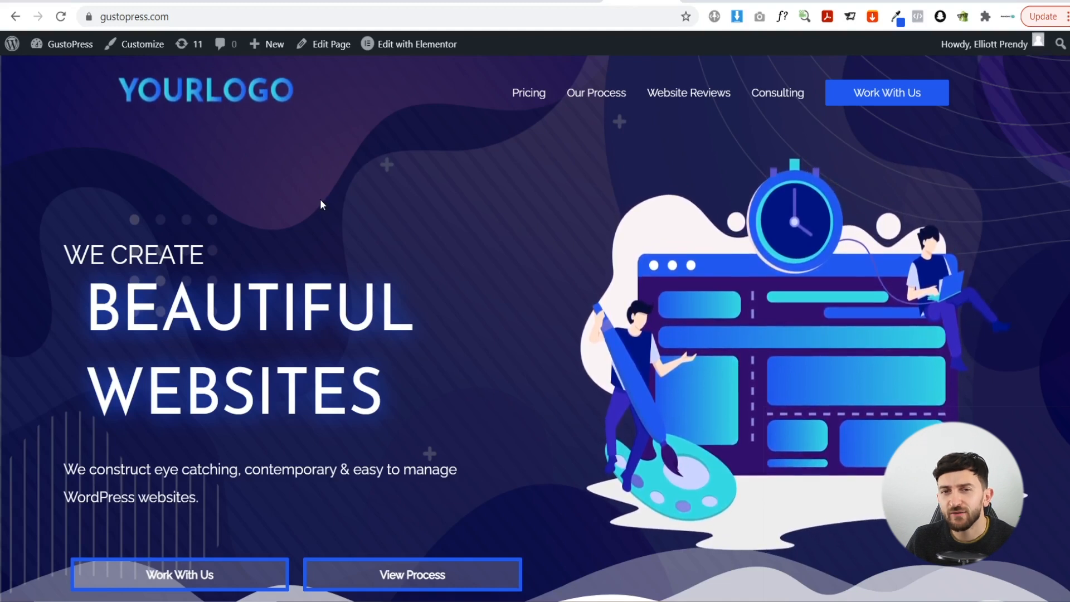
- Bring up the Web Design Course Templates folder over the live site
{"action": "left_click", "coordinate": [357, 601]}
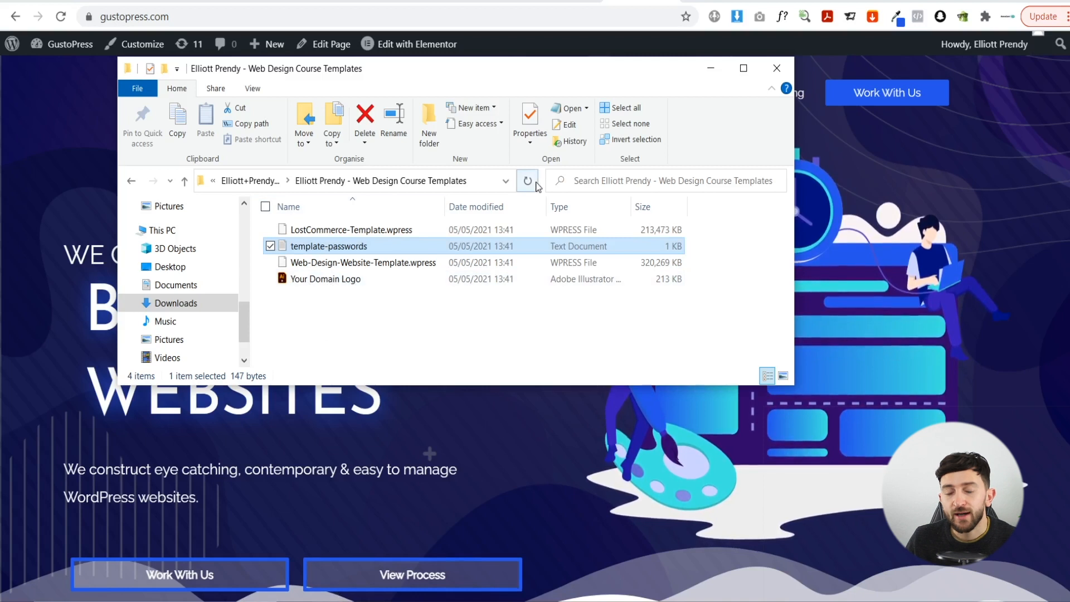
- Open Your Domain Logo.ai from the course templates folder in Illustrator
{"action": "left_click", "coordinate": [904, 212]}
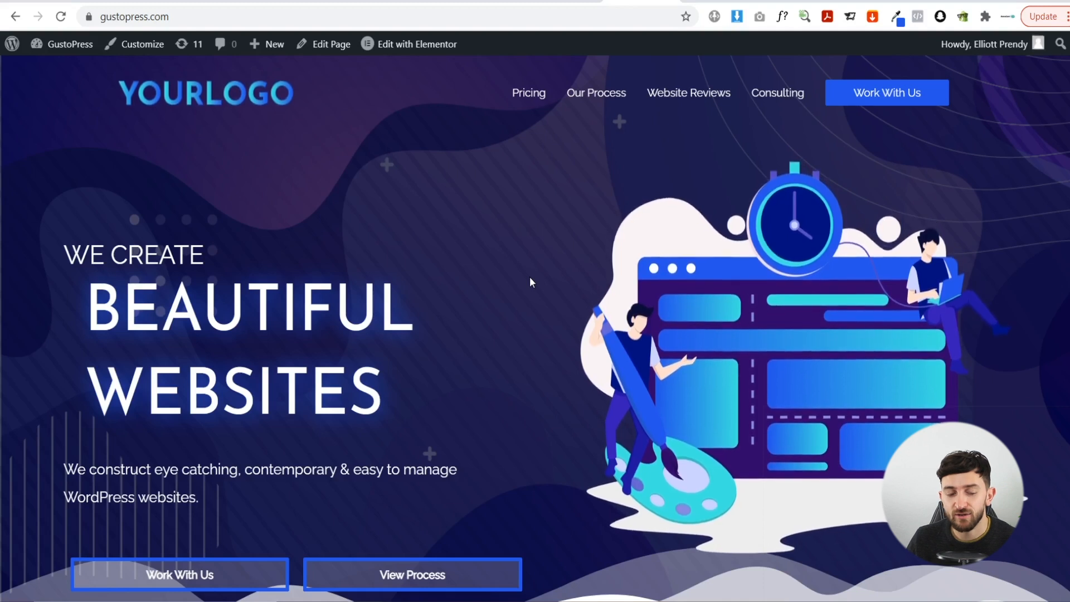
{"action": "key", "text": "alt+Tab"}
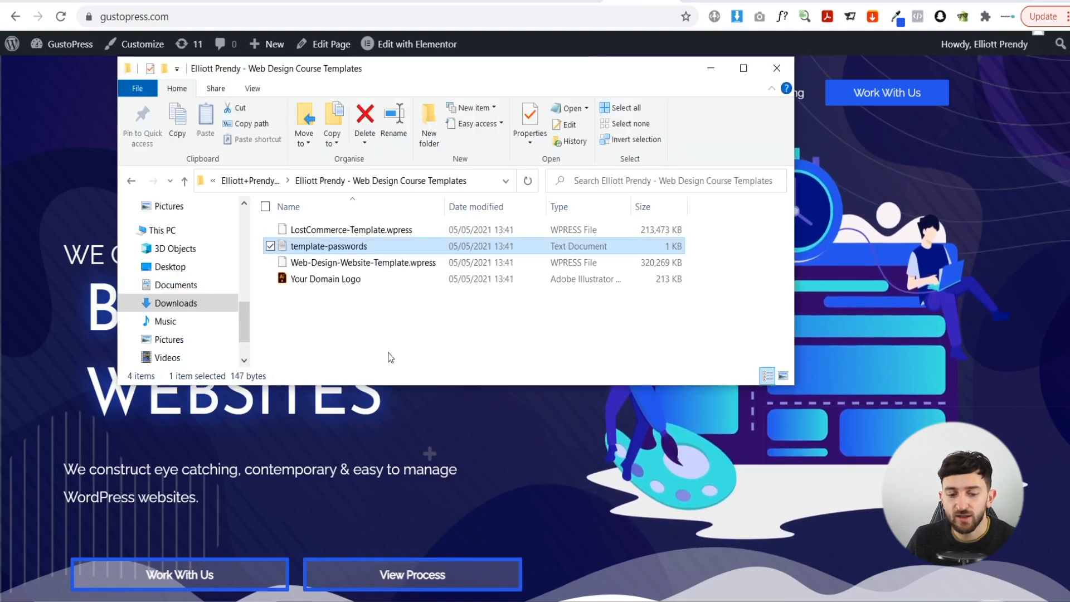
{"action": "double_click", "coordinate": [324, 280]}
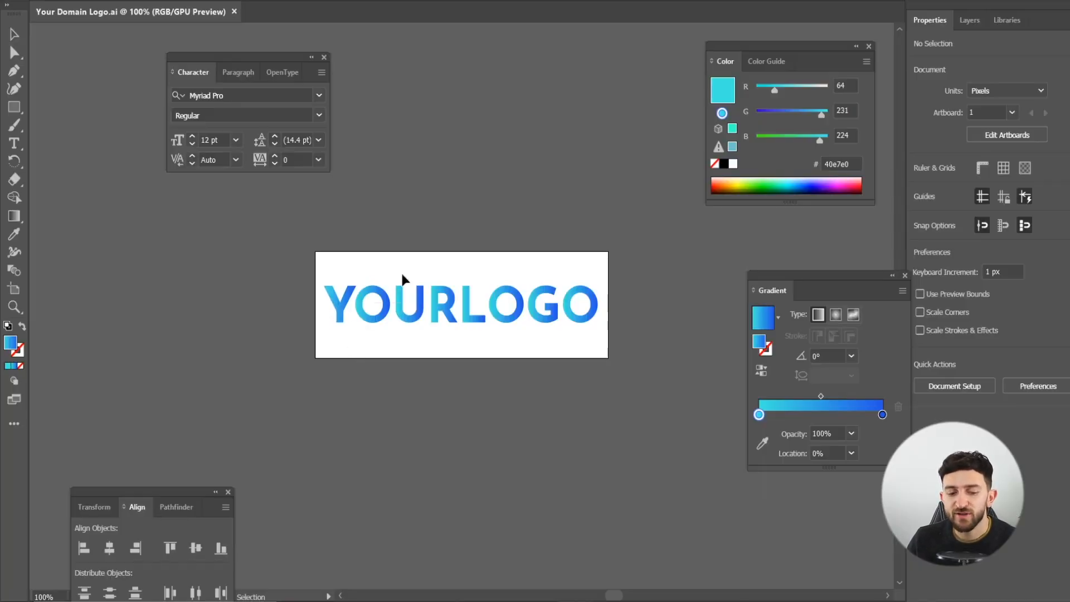
- Move the YOURLOGO artwork above the artboard and place a new text object
{"action": "left_click_drag", "start_coordinate": [306, 342], "coordinate": [621, 253]}
{"action": "left_click_drag", "start_coordinate": [575, 312], "coordinate": [566, 192]}
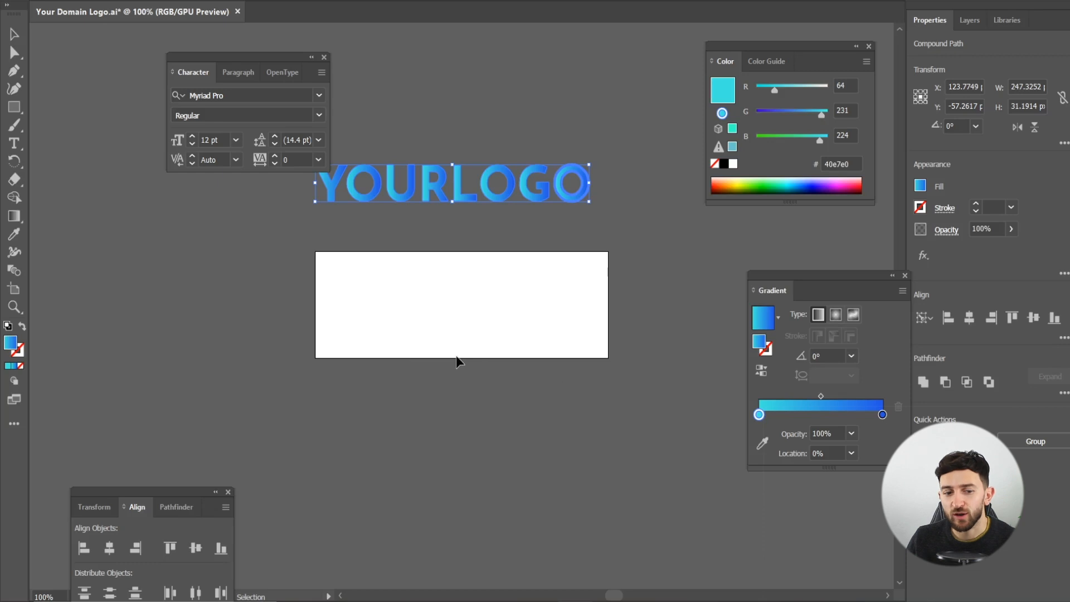
{"action": "left_click", "coordinate": [16, 145]}
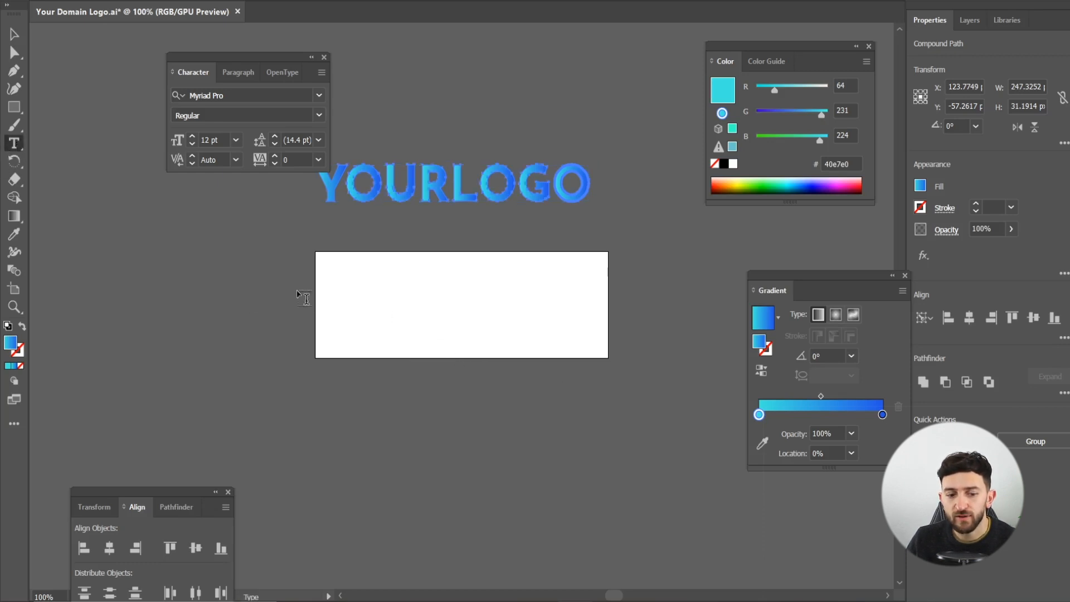
{"action": "left_click", "coordinate": [360, 296]}
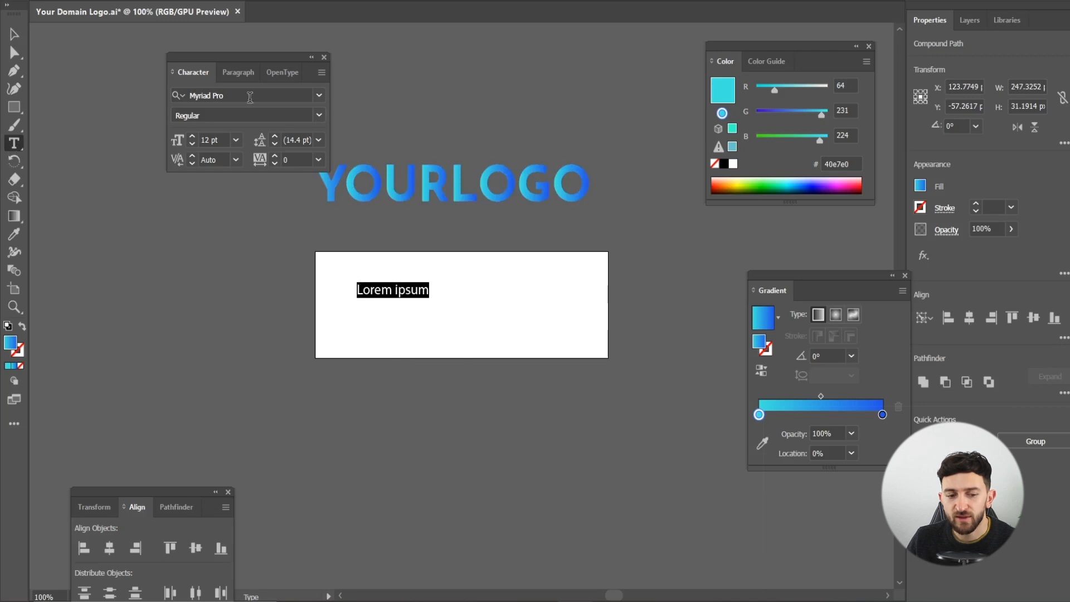
- Type GustoPress in Josefin Sans Bold and scale it to about 48 pt across the artboard
{"action": "left_click", "coordinate": [293, 95]}
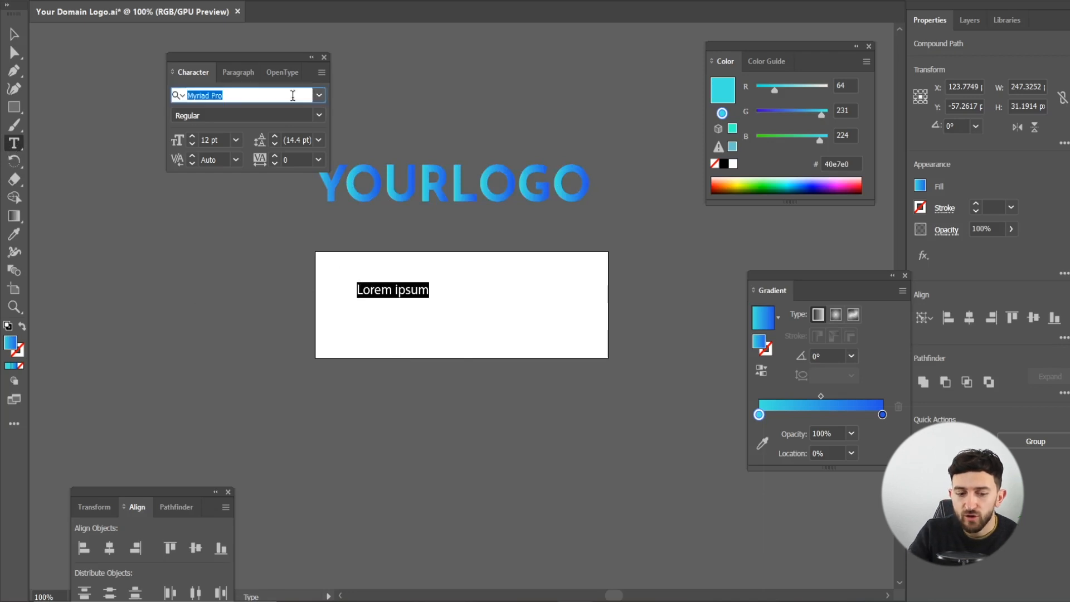
{"action": "type", "text": "jos"}
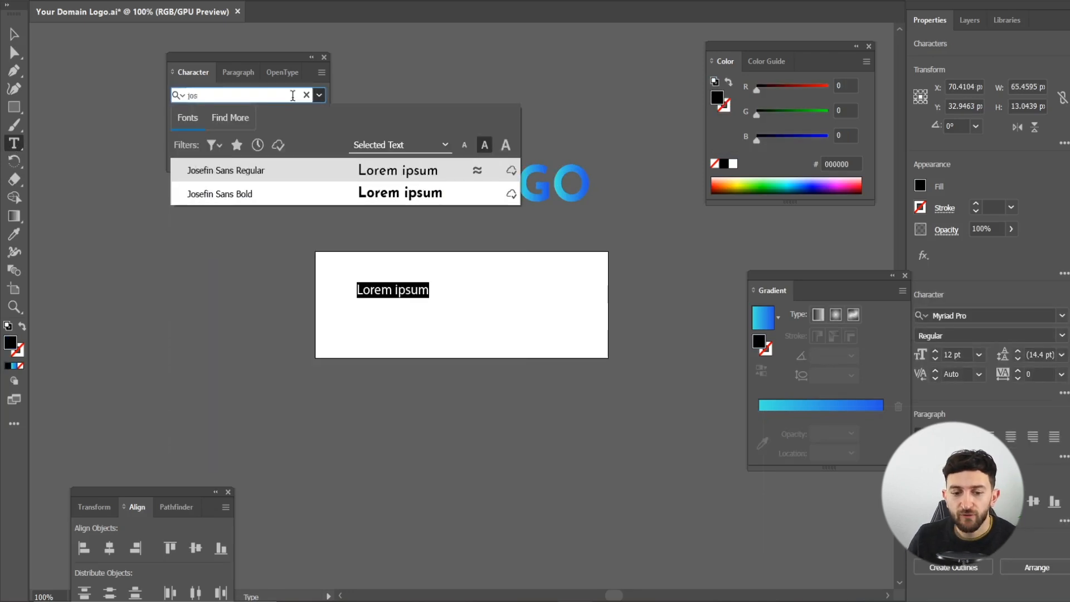
{"action": "left_click", "coordinate": [266, 194]}
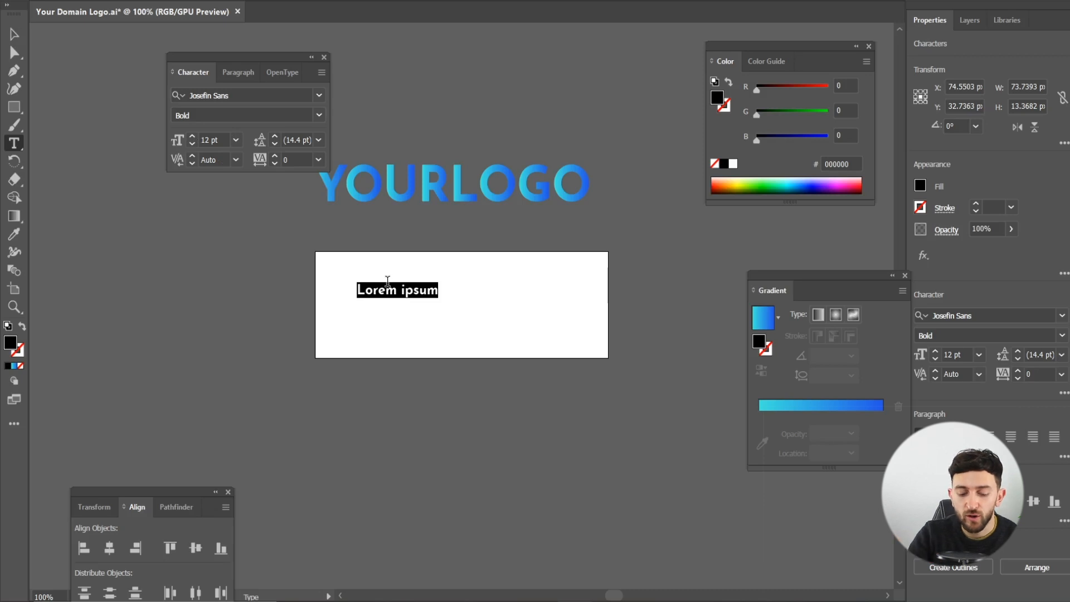
{"action": "type", "text": "Gust"}
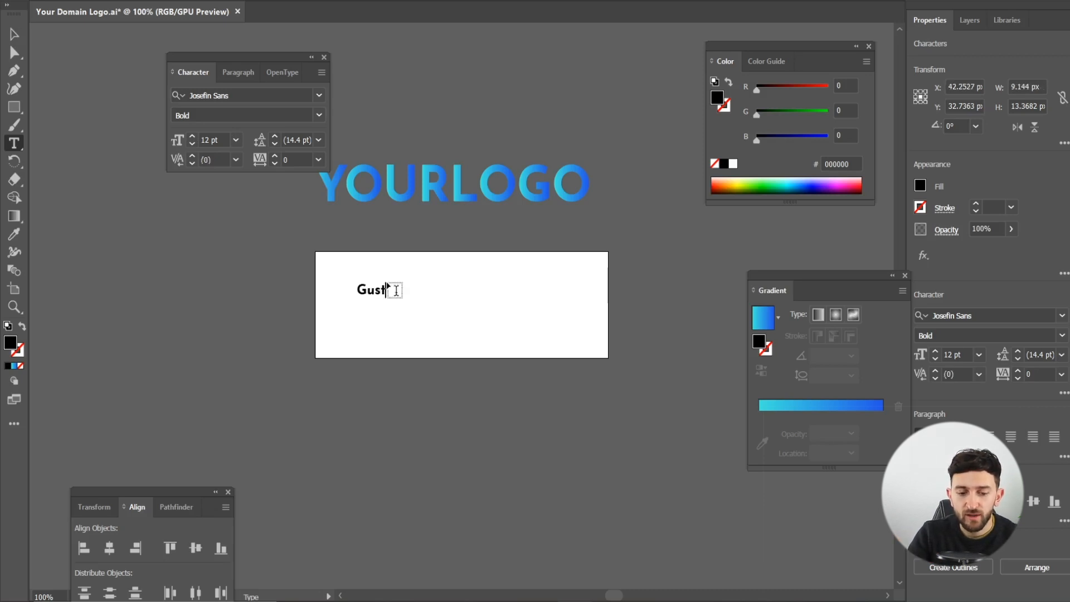
{"action": "type", "text": "oPress"}
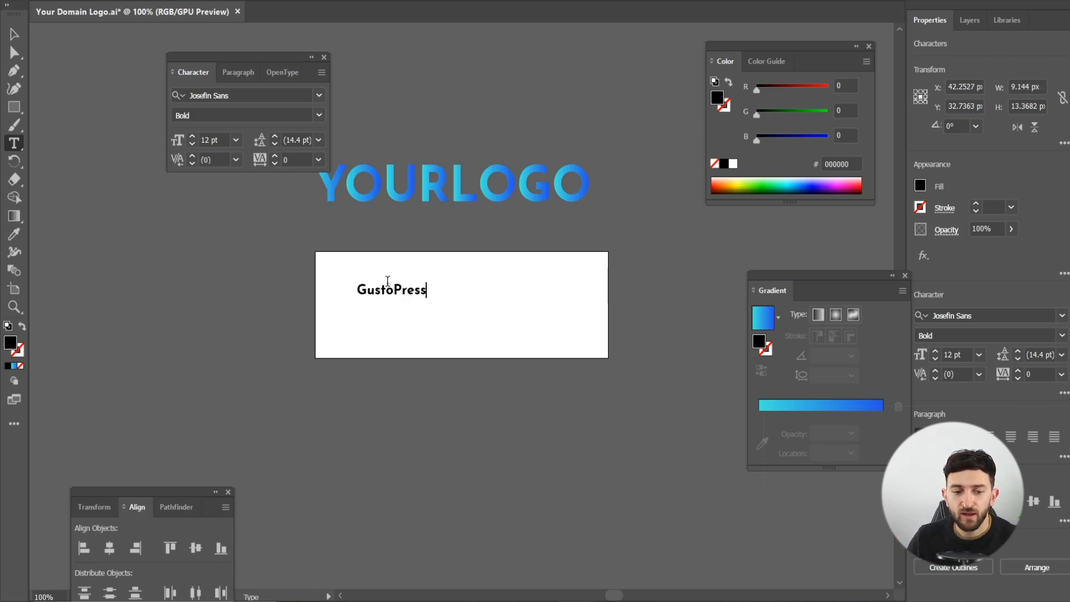
{"action": "left_click", "coordinate": [14, 38]}
{"action": "left_click_drag", "start_coordinate": [427, 299], "coordinate": [603, 370]}
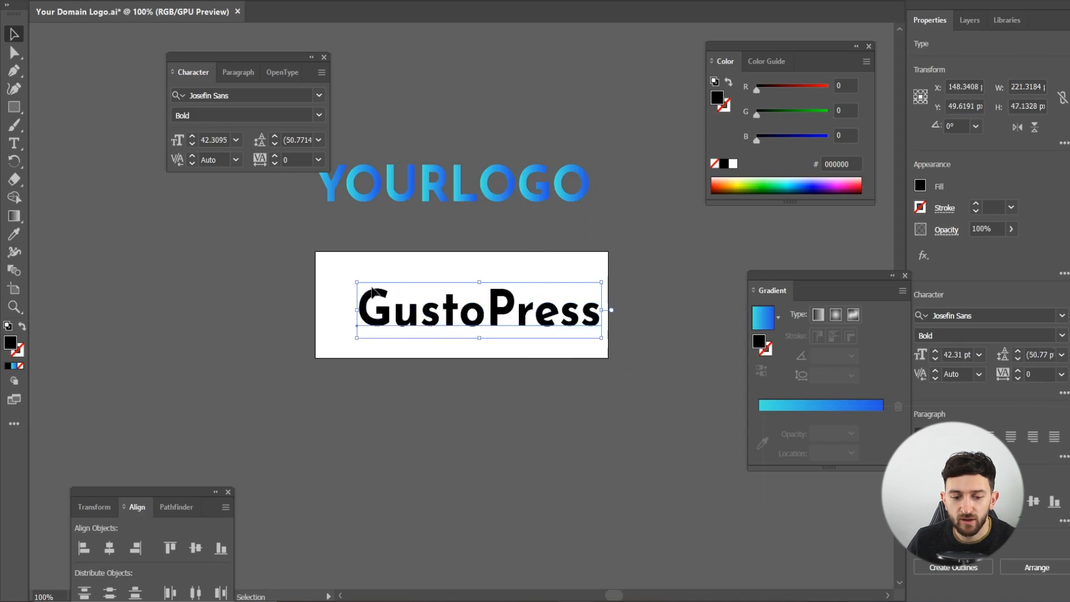
{"action": "left_click_drag", "start_coordinate": [358, 282], "coordinate": [323, 274]}
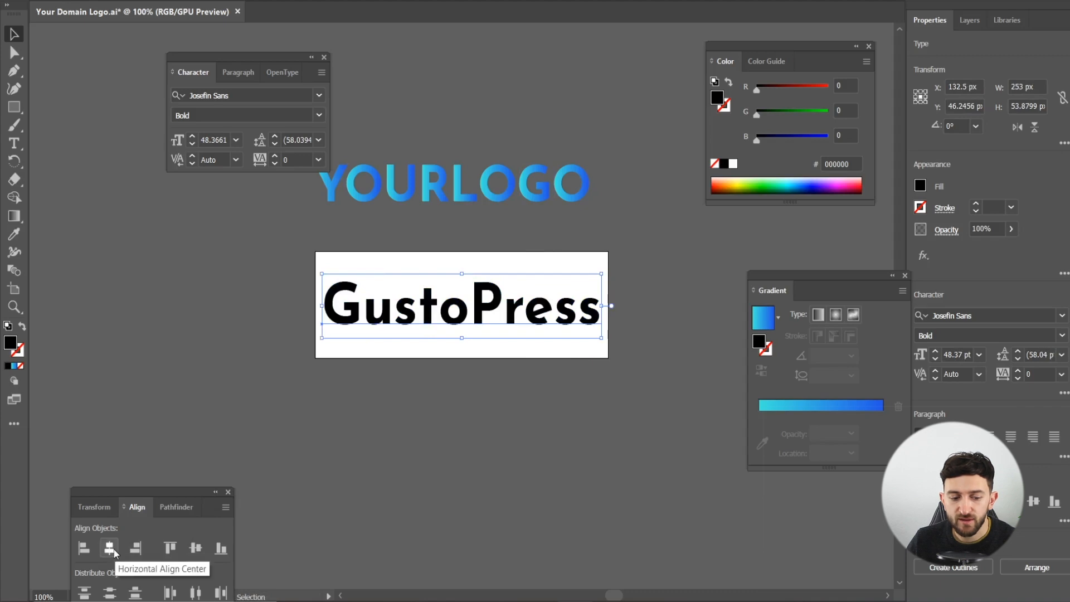
{"action": "left_click", "coordinate": [319, 0]}
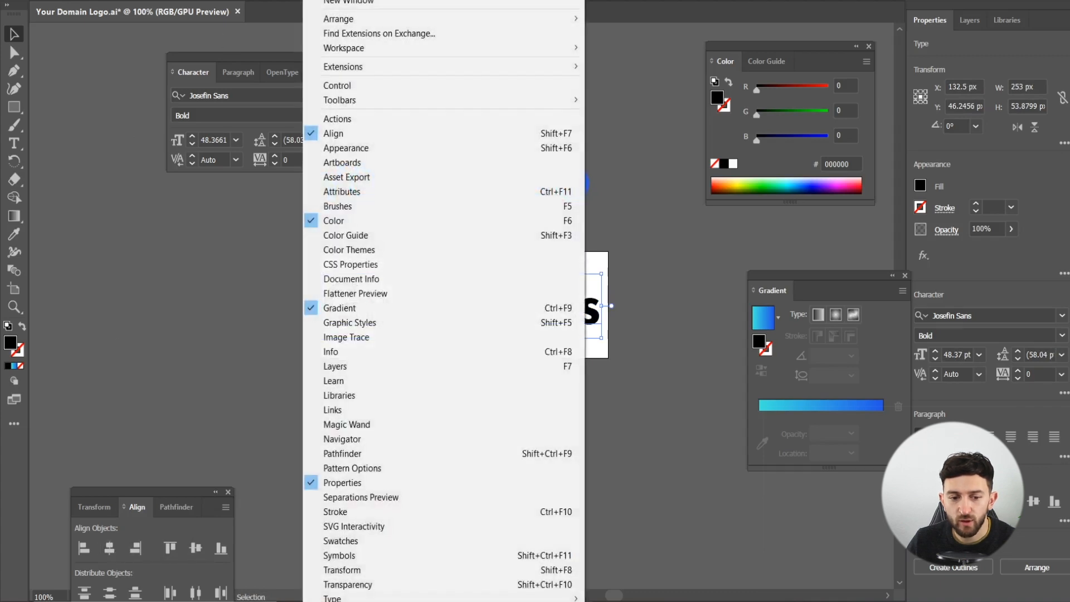
- Use Object > Expand to turn the GustoPress text into outlines, then reselect the group
{"action": "left_click", "coordinate": [169, 466]}
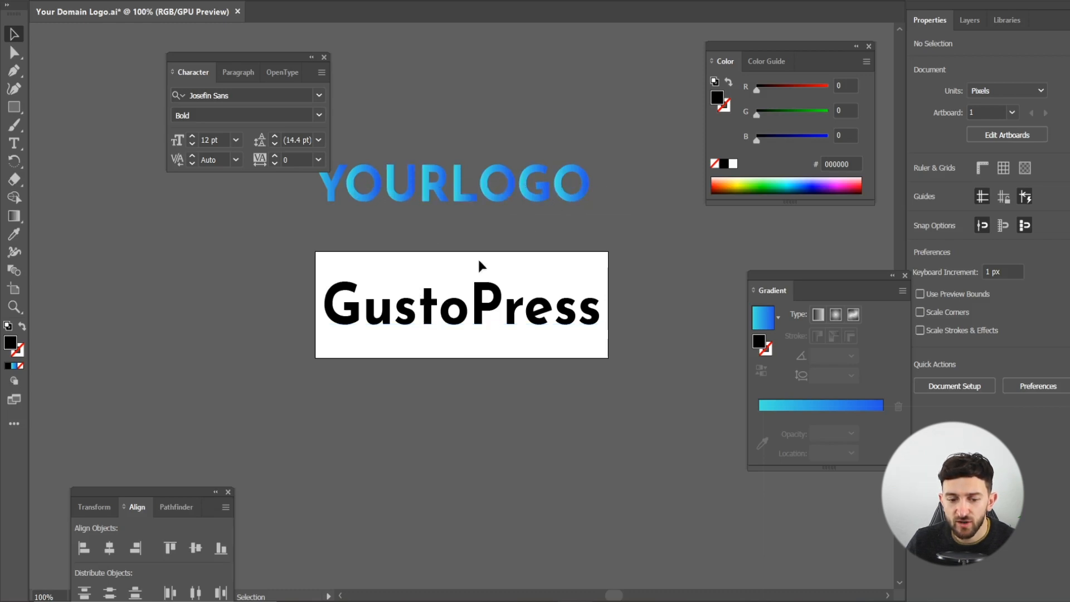
{"action": "left_click", "coordinate": [410, 312]}
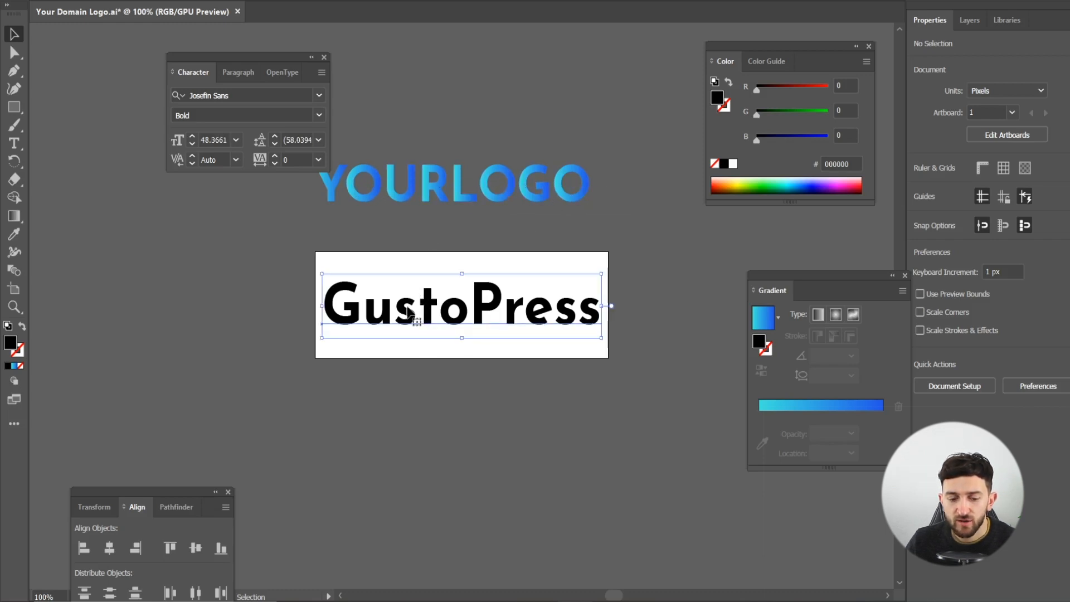
{"action": "left_click", "coordinate": [121, 0]}
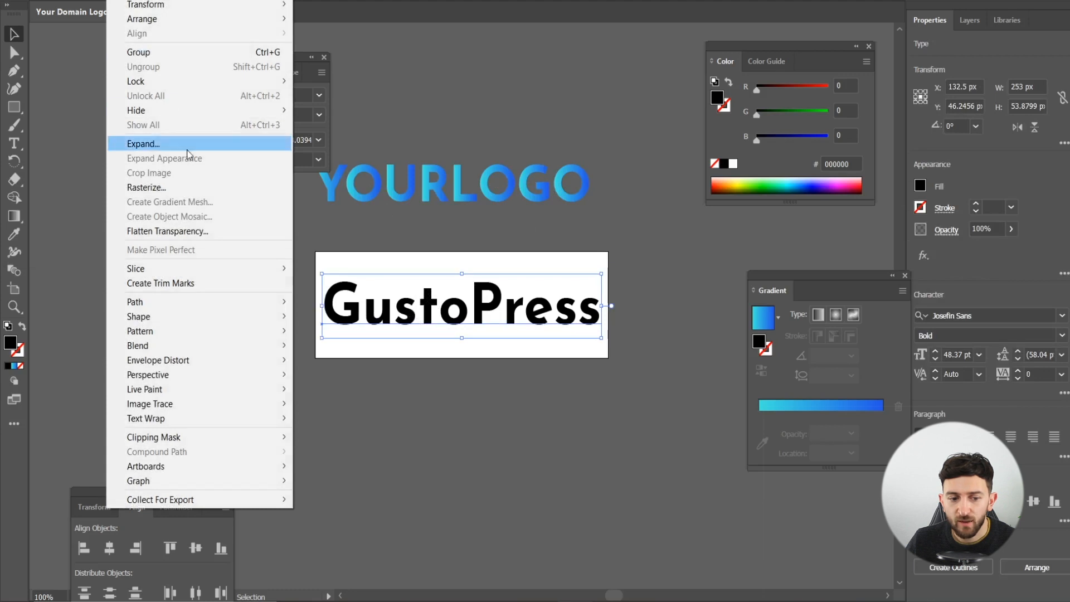
{"action": "left_click", "coordinate": [161, 148]}
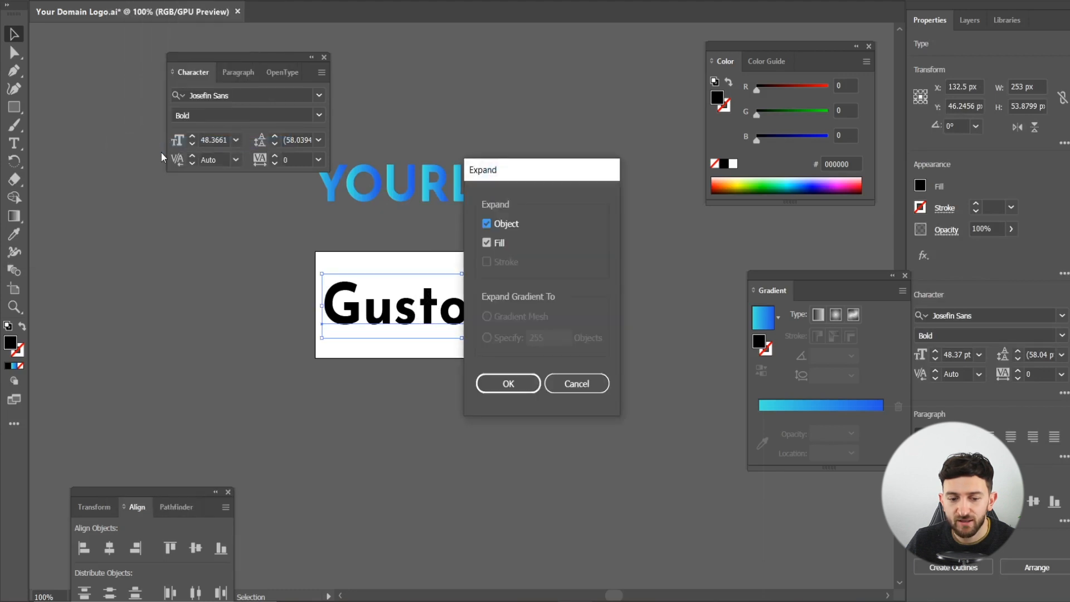
{"action": "left_click", "coordinate": [504, 385]}
{"action": "left_click", "coordinate": [449, 409]}
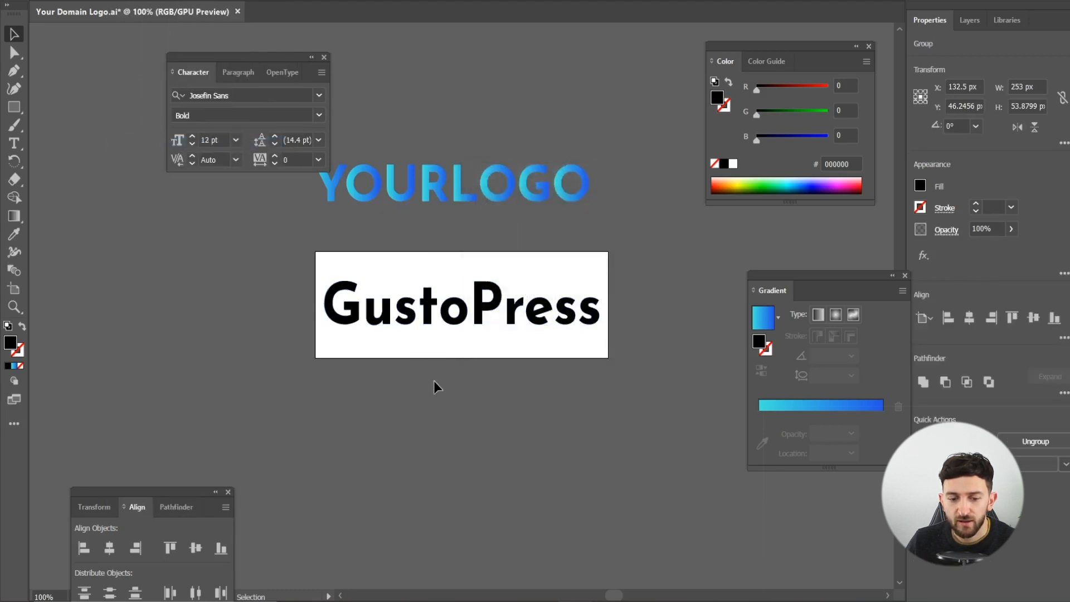
{"action": "left_click", "coordinate": [432, 321]}
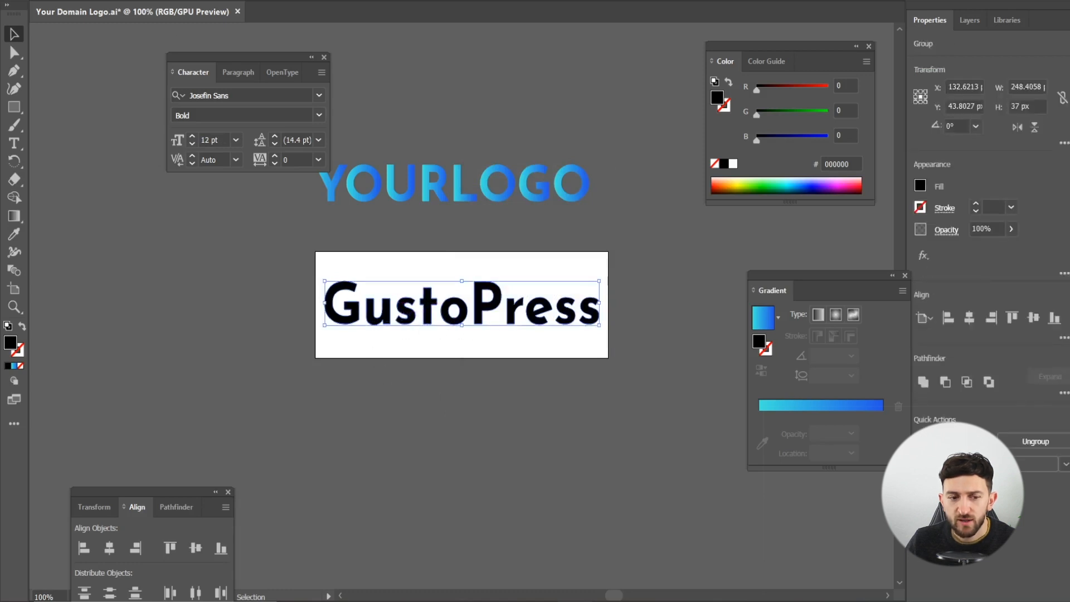
- Ungroup the GustoPress lettering so each letter can be selected on its own
{"action": "right_click", "coordinate": [387, 312]}
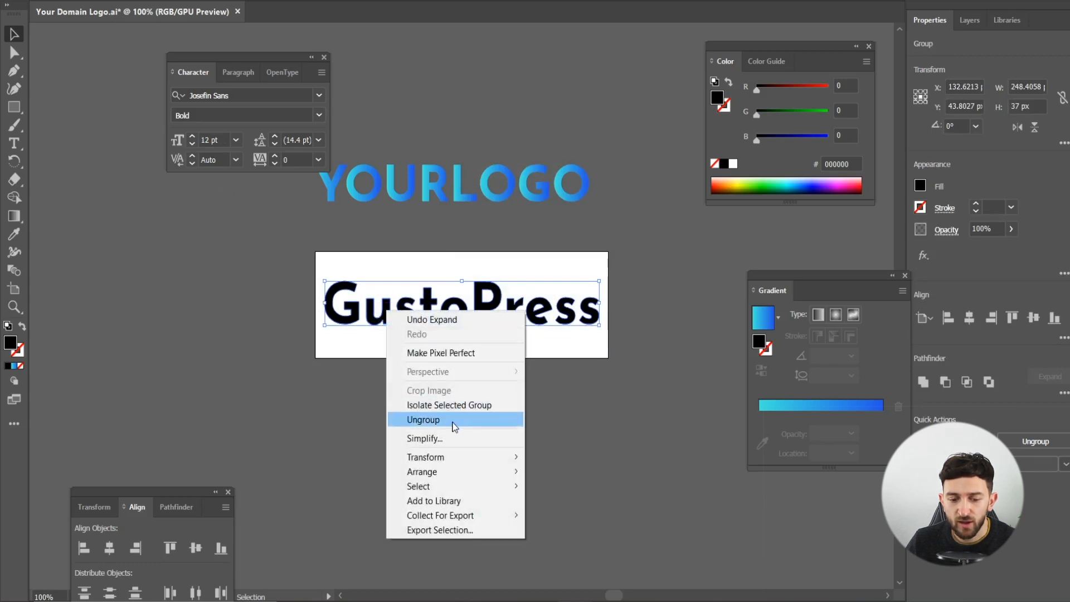
{"action": "left_click", "coordinate": [423, 420]}
{"action": "left_click", "coordinate": [410, 372]}
{"action": "left_click", "coordinate": [475, 310]}
{"action": "left_click", "coordinate": [511, 344]}
{"action": "left_click", "coordinate": [425, 316]}
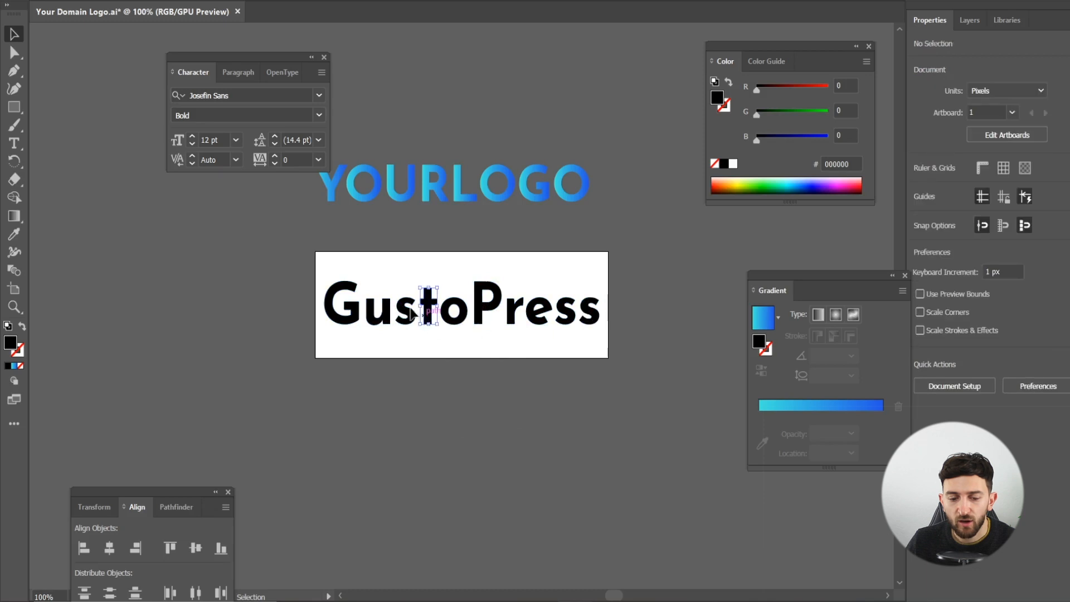
{"action": "left_click", "coordinate": [400, 337]}
- Fill the letters G, u, s and t with the blue gradient
{"action": "left_click", "coordinate": [356, 322]}
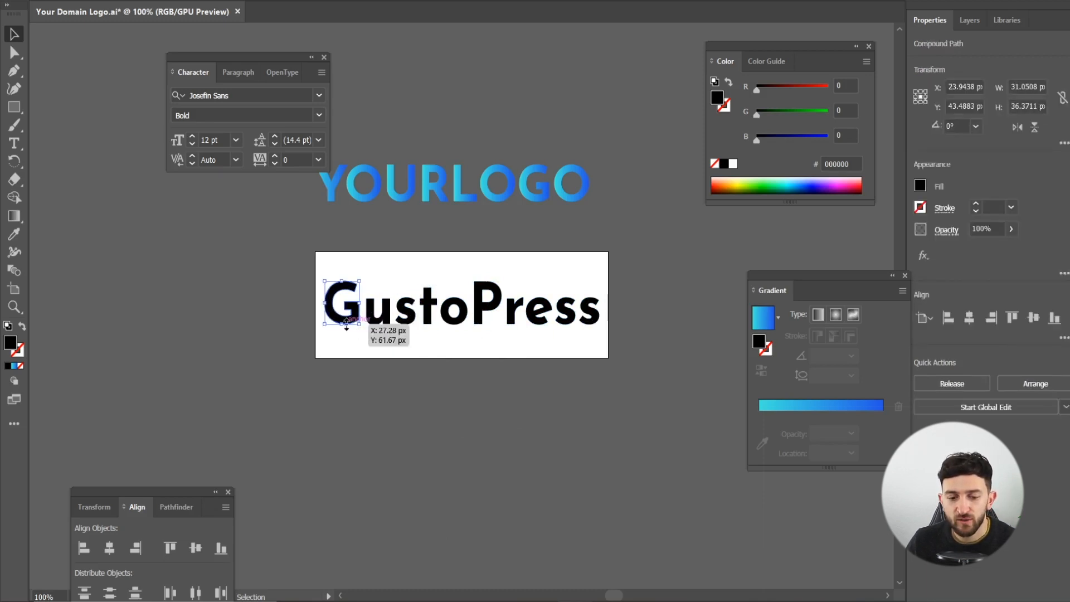
{"action": "left_click", "coordinate": [761, 323]}
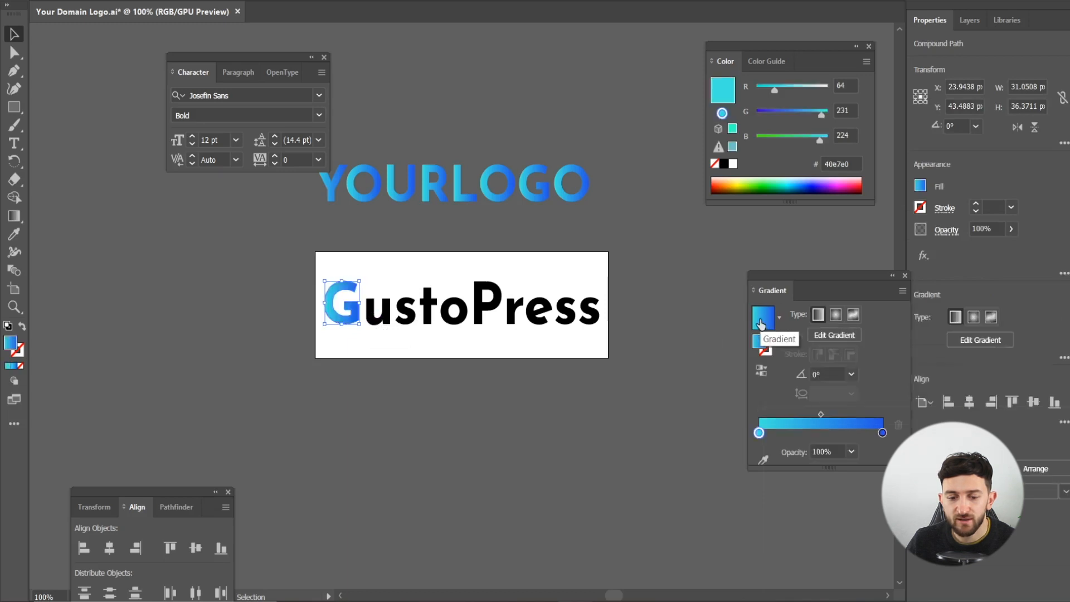
{"action": "left_click", "coordinate": [399, 350]}
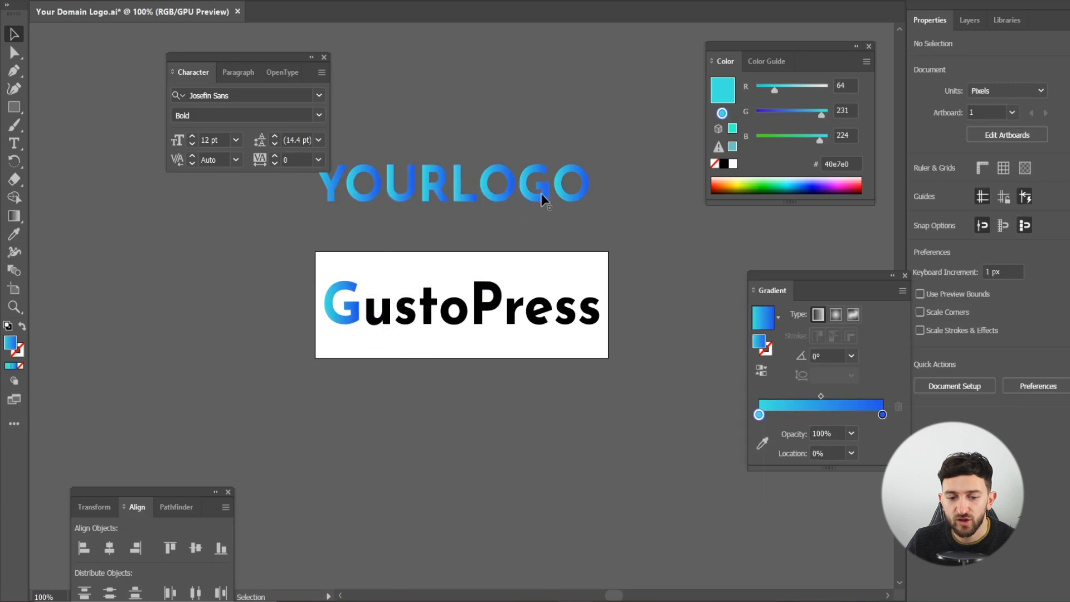
{"action": "left_click", "coordinate": [380, 327]}
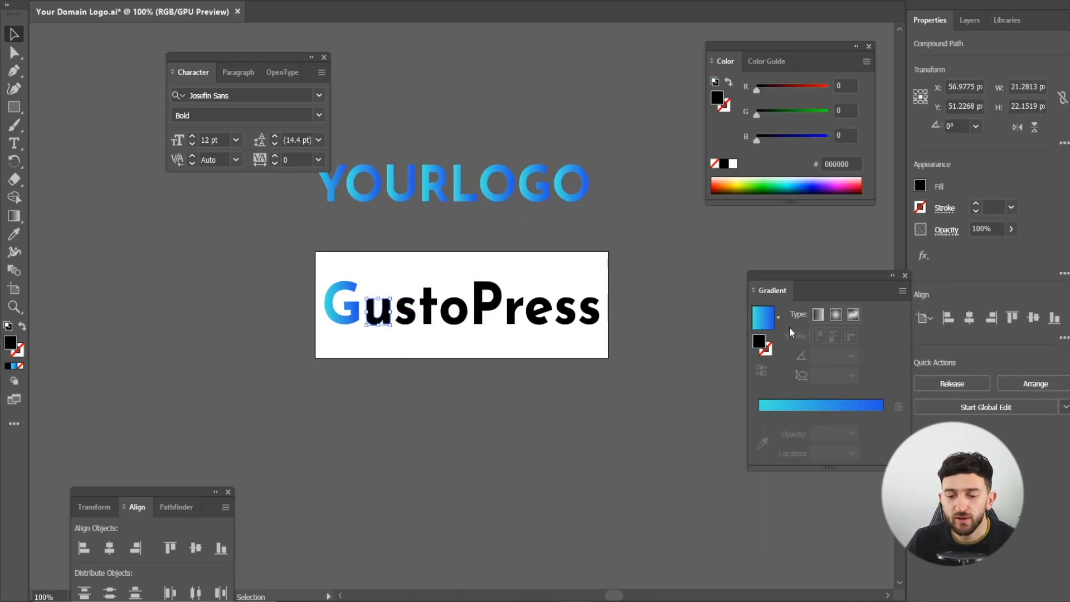
{"action": "key", "text": "period"}
{"action": "left_click", "coordinate": [412, 310]}
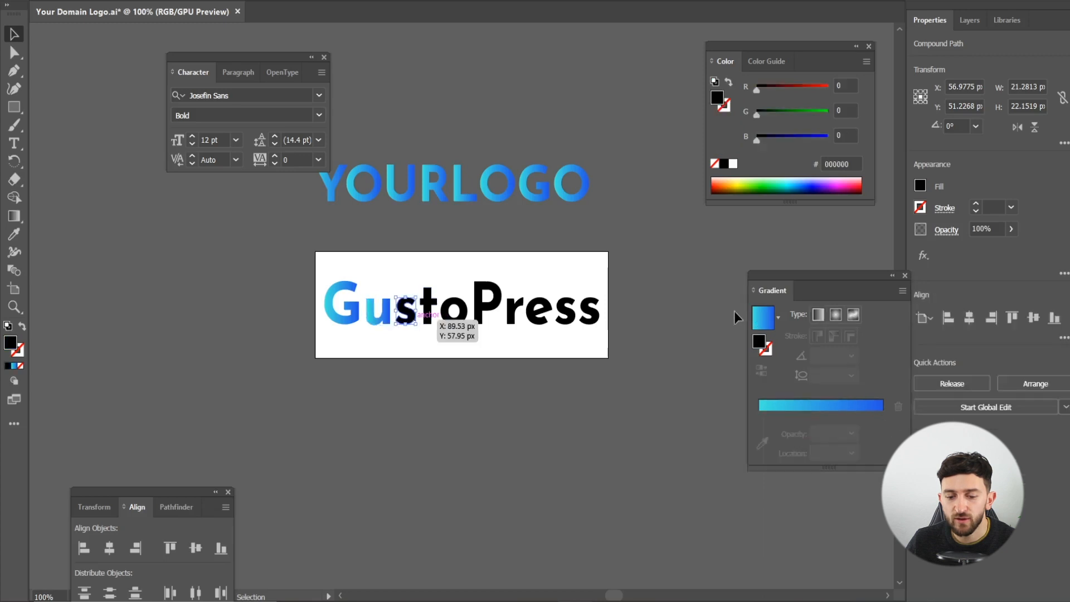
{"action": "left_click", "coordinate": [767, 322]}
{"action": "left_click", "coordinate": [427, 304]}
{"action": "key", "text": "period"}
{"action": "left_click", "coordinate": [452, 284]}
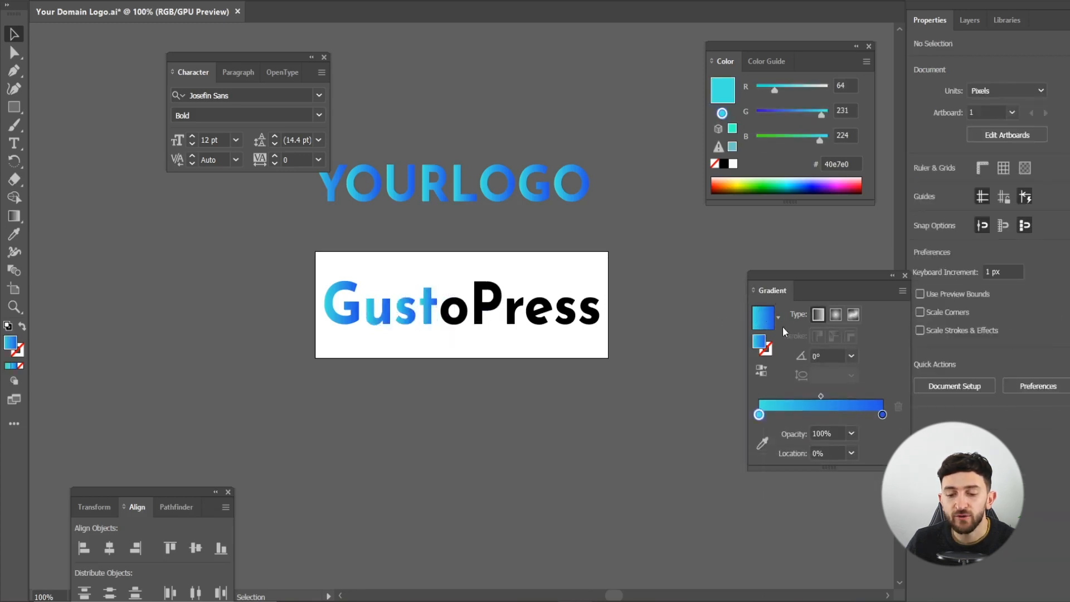
{"action": "left_click", "coordinate": [320, 0]}
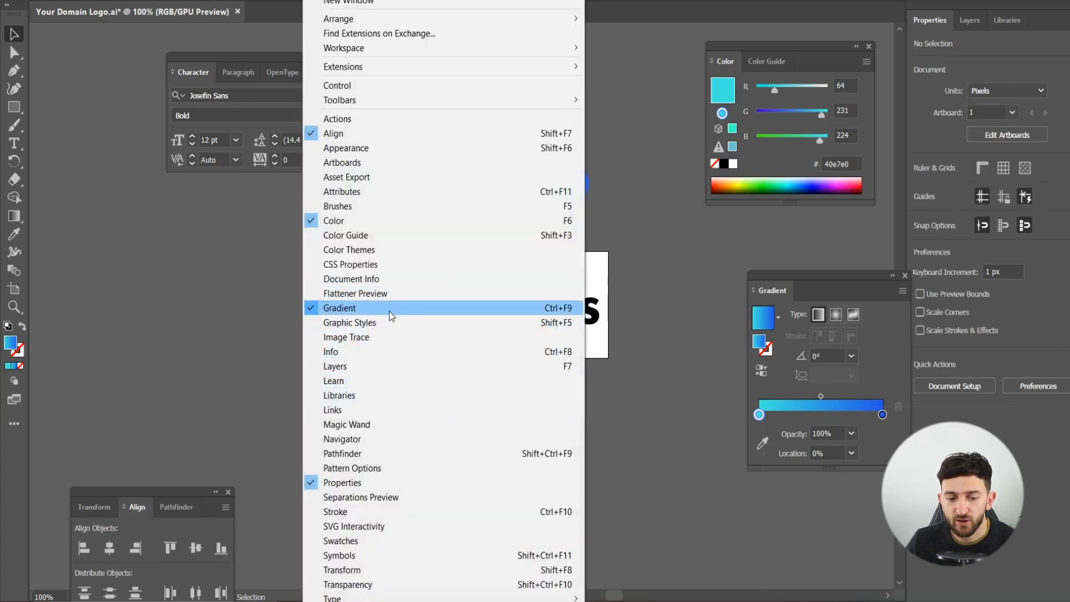
{"action": "left_click", "coordinate": [240, 399]}
- Fill the remaining letters o, P, r, e, s and s with the blue gradient
{"action": "left_click", "coordinate": [459, 304]}
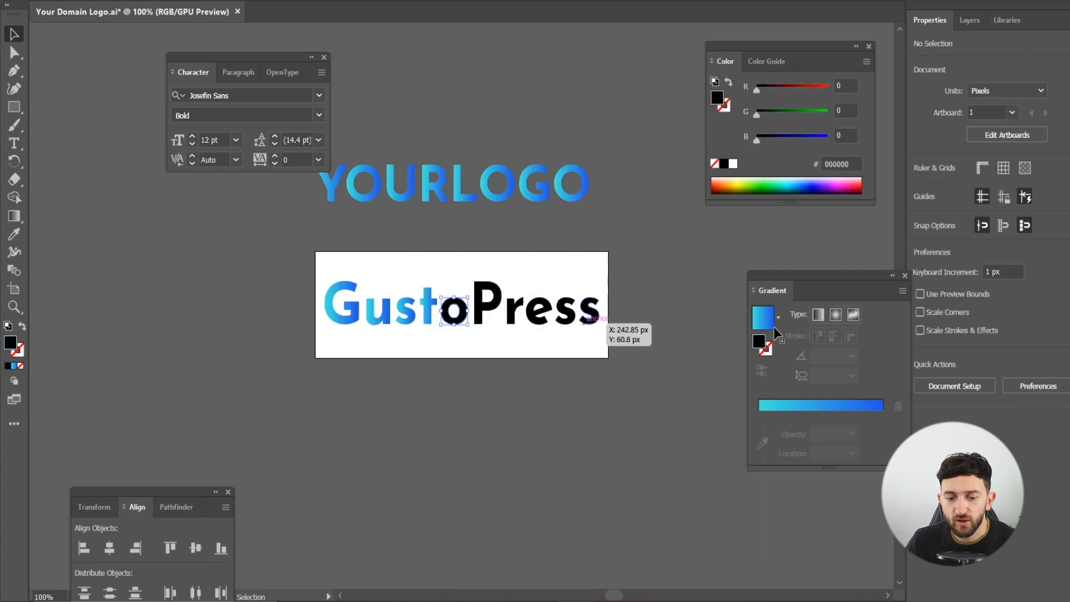
{"action": "left_click", "coordinate": [770, 320]}
{"action": "left_click", "coordinate": [488, 304]}
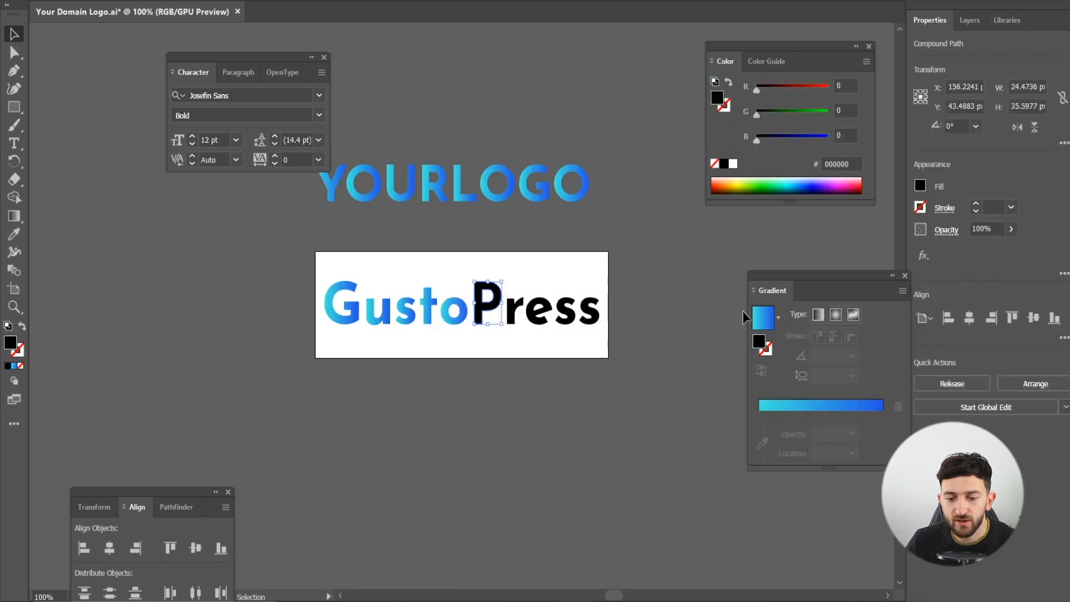
{"action": "left_click", "coordinate": [764, 318]}
{"action": "left_click", "coordinate": [515, 312]}
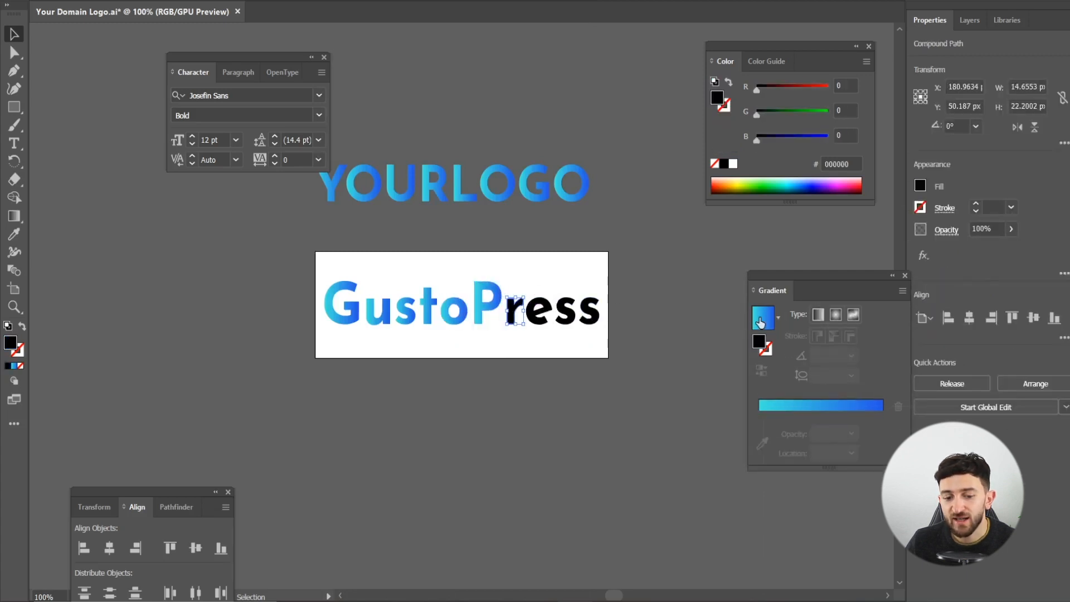
{"action": "left_click", "coordinate": [764, 318]}
{"action": "left_click", "coordinate": [539, 312]}
{"action": "left_click", "coordinate": [763, 318]}
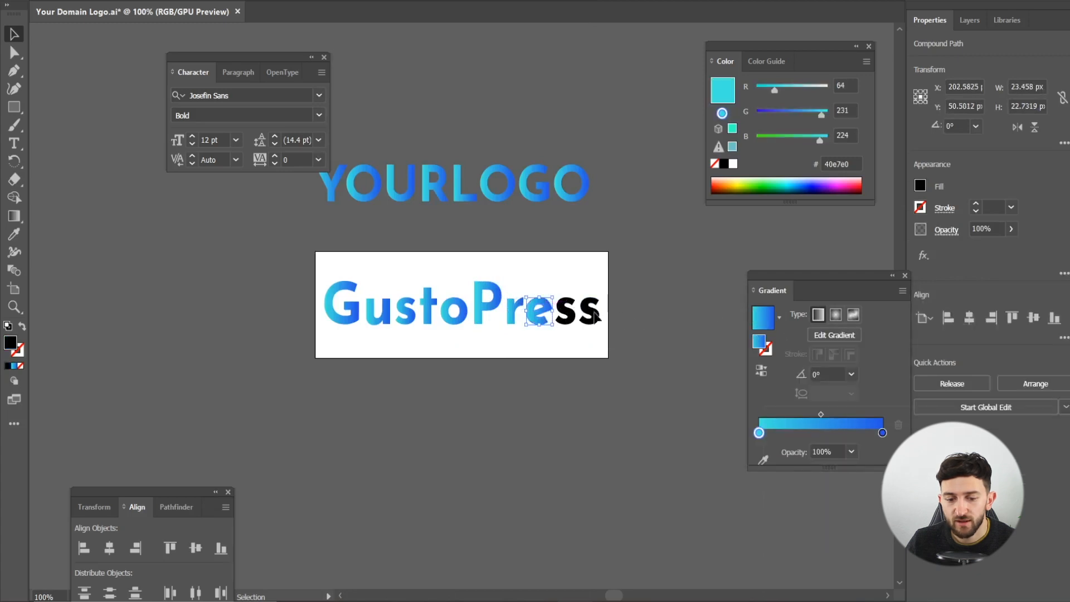
{"action": "left_click", "coordinate": [564, 315]}
{"action": "left_click", "coordinate": [763, 317]}
{"action": "left_click", "coordinate": [589, 311]}
{"action": "left_click", "coordinate": [771, 323]}
{"action": "left_click", "coordinate": [323, 246]}
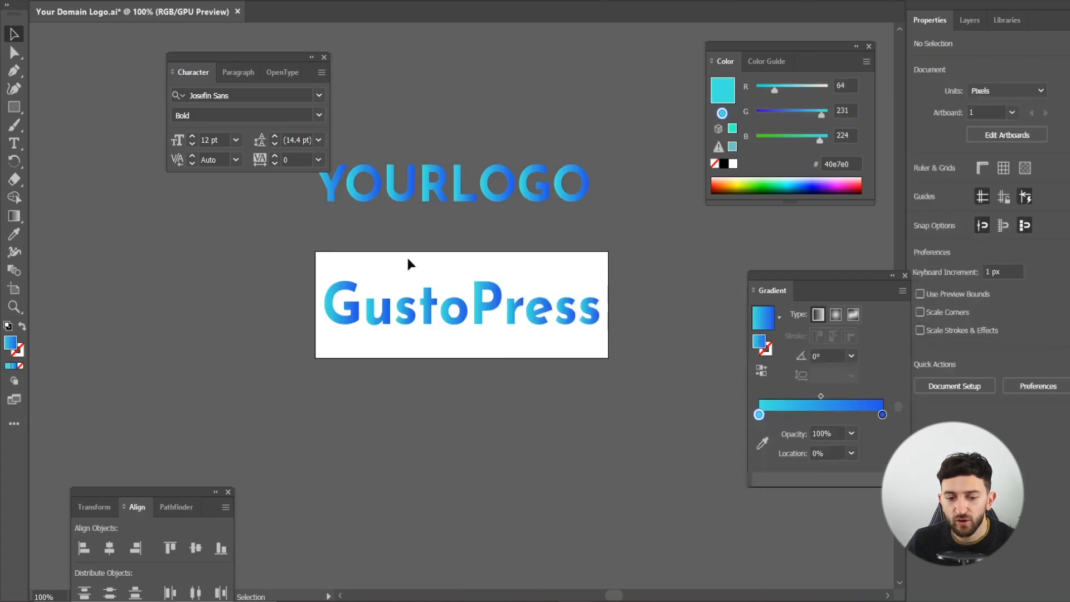
- Delete the YOURLOGO lettering from the canvas
{"action": "left_click_drag", "start_coordinate": [587, 152], "coordinate": [591, 152]}
{"action": "key", "text": "Delete"}
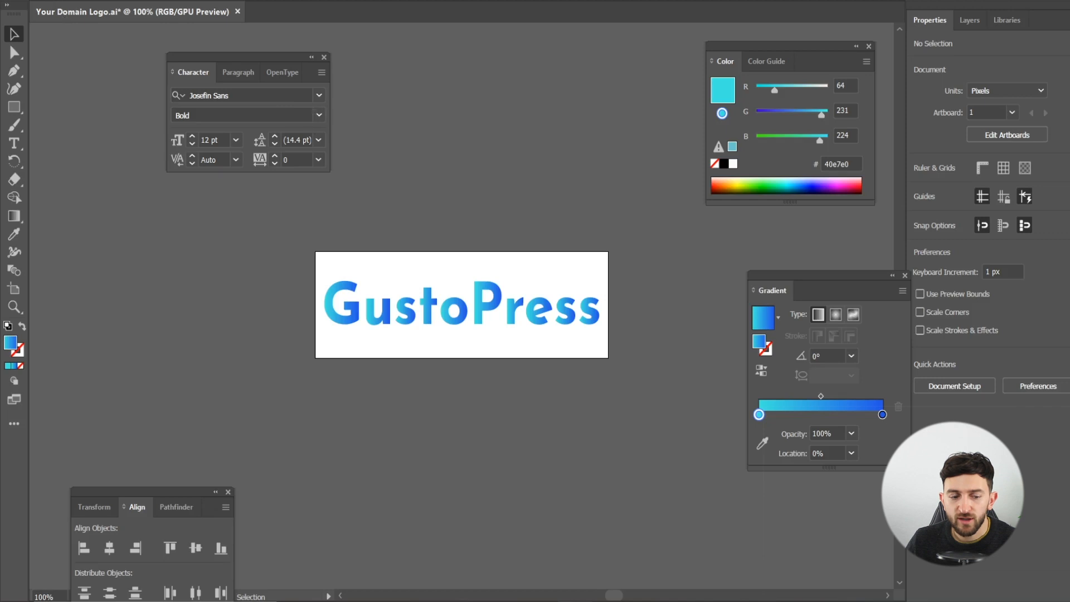
{"action": "left_click", "coordinate": [68, 0]}
- Export the renamed GustoPress artboard as a 1x PNG with Export for Screens
{"action": "mouse_move", "coordinate": [132, 241]}
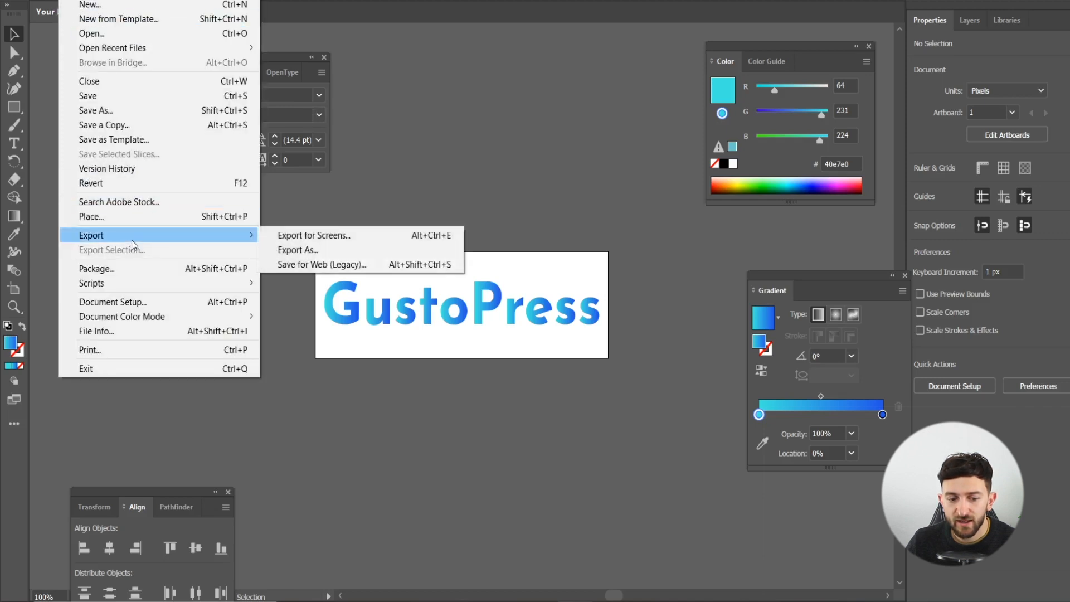
{"action": "left_click", "coordinate": [330, 238]}
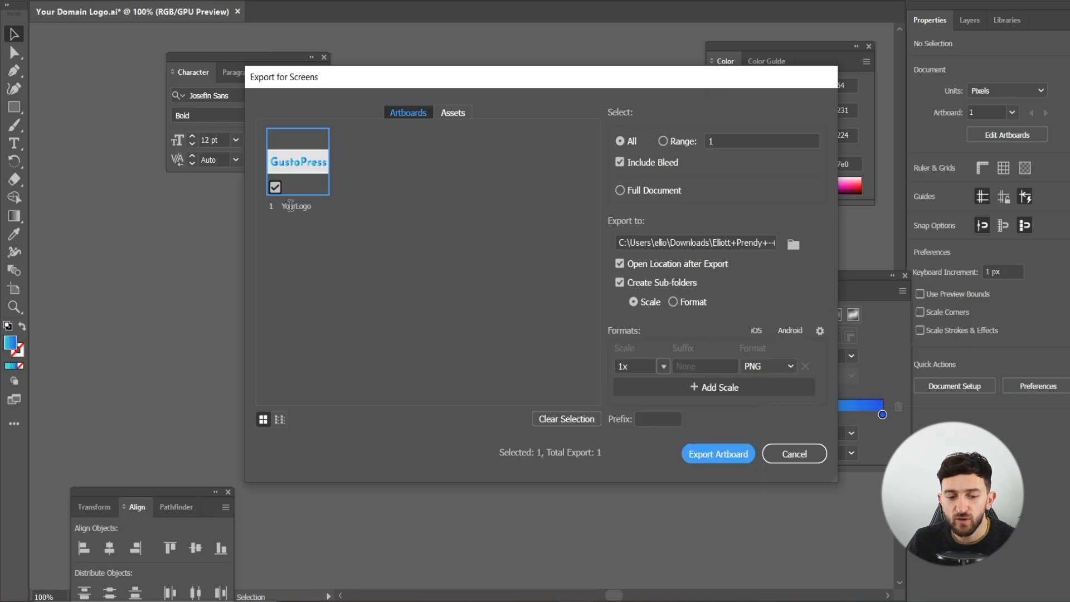
{"action": "double_click", "coordinate": [296, 206]}
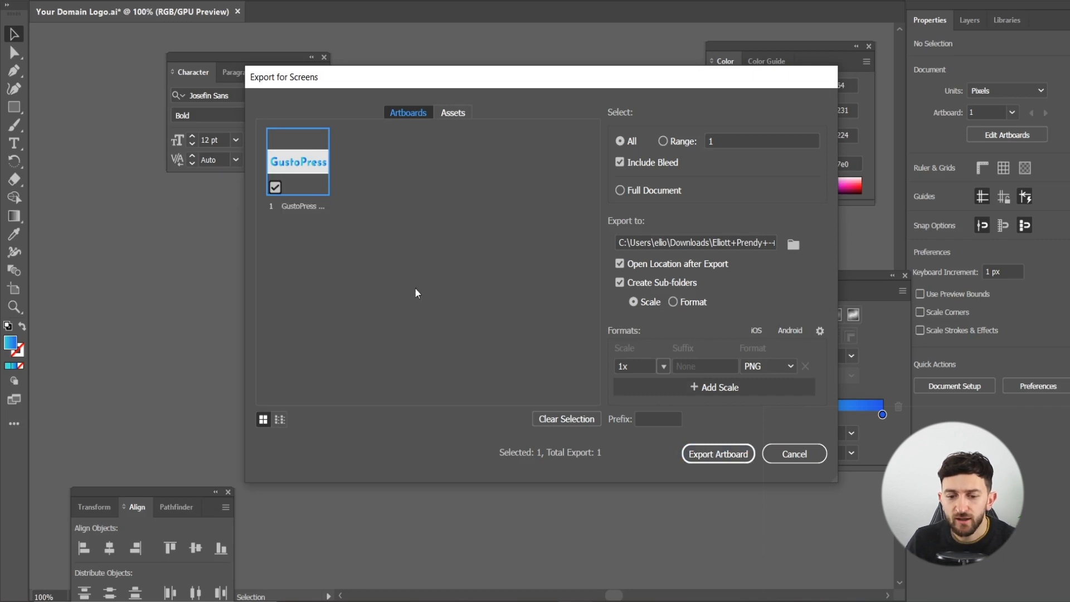
{"action": "left_click", "coordinate": [731, 241]}
{"action": "left_click", "coordinate": [735, 241]}
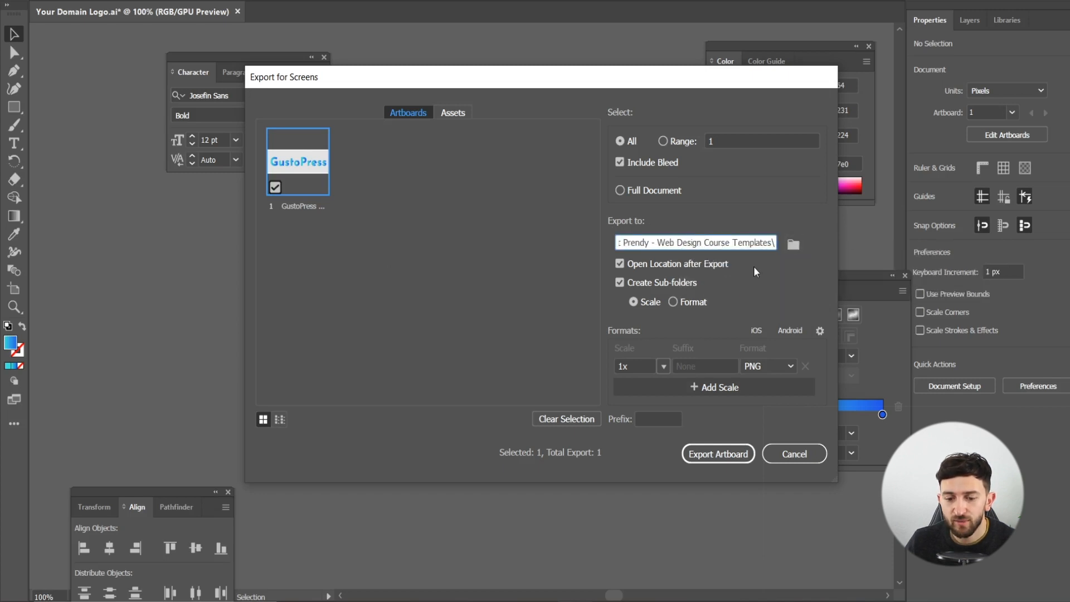
{"action": "left_click", "coordinate": [718, 461]}
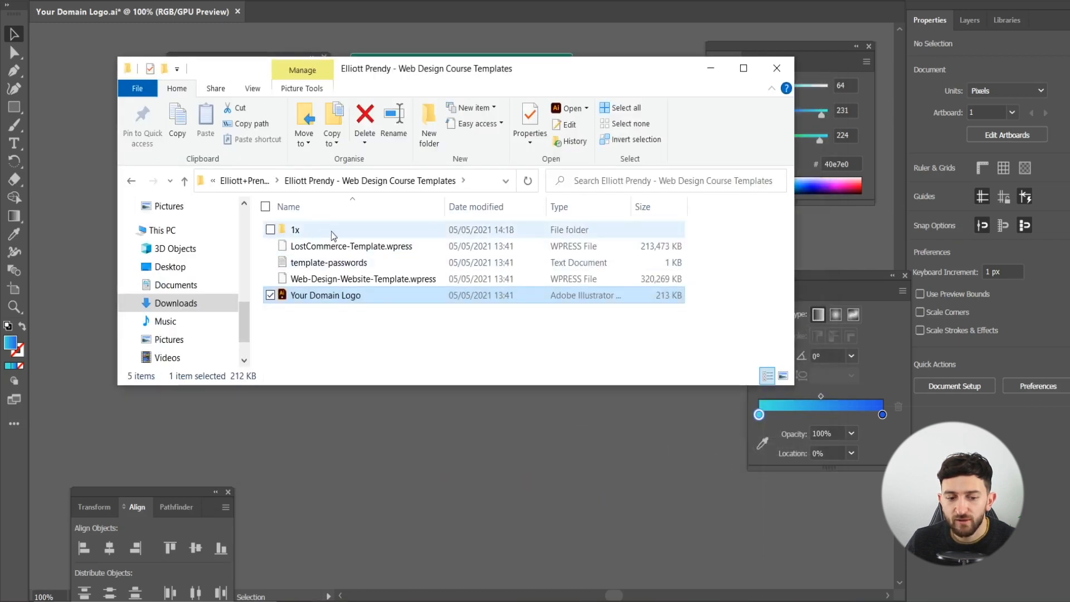
- Open the 1x export folder holding the GustoPress Logo PNG, then bring up the GustoPress site in Chrome
{"action": "double_click", "coordinate": [321, 234]}
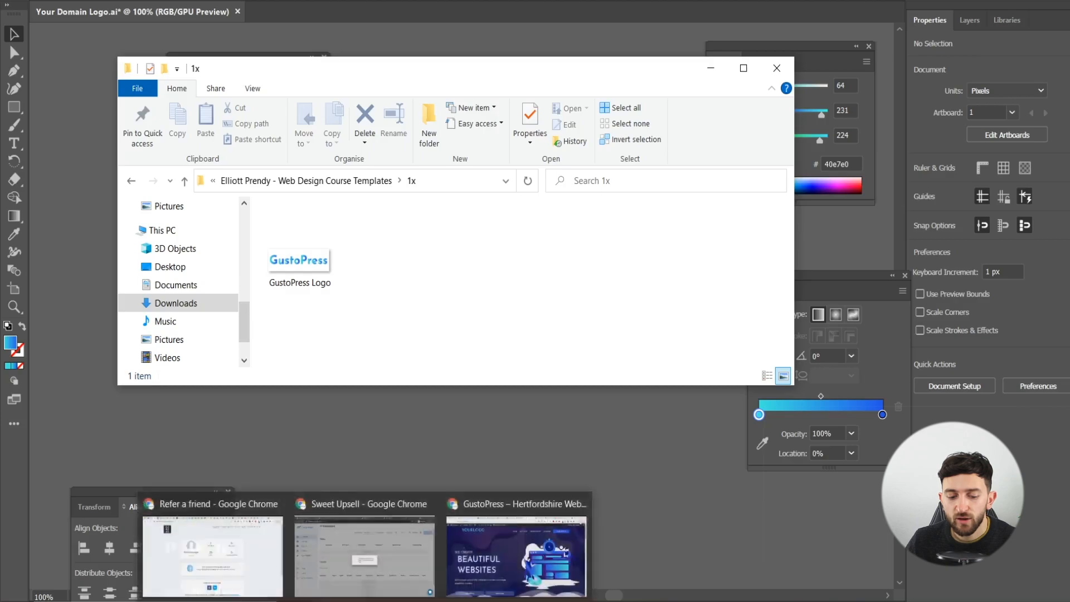
{"action": "left_click", "coordinate": [510, 549]}
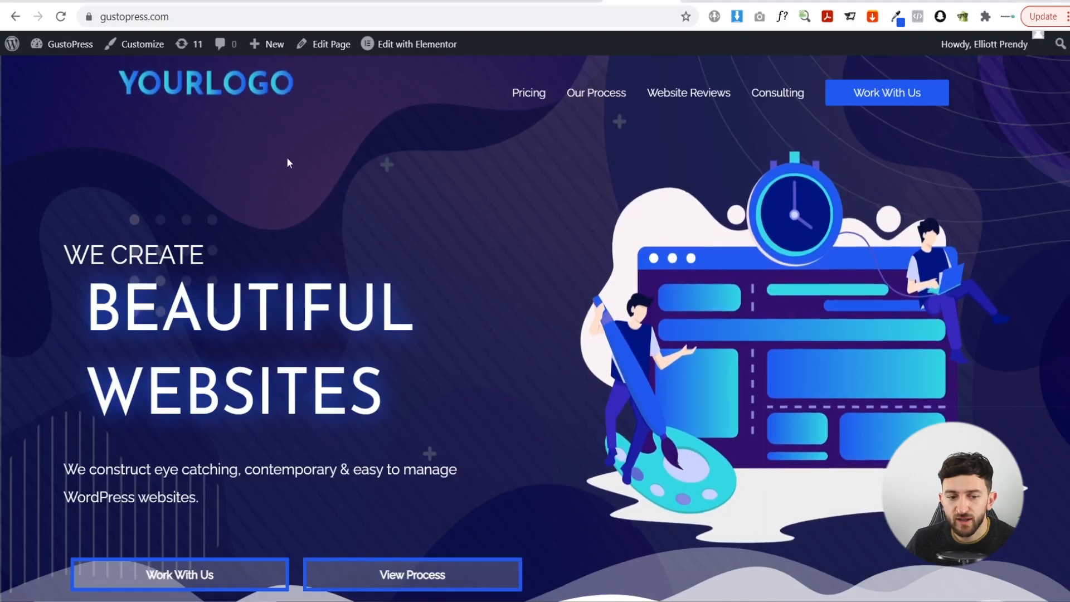
- In the Customizer, go to Header > Site Identity and start changing the site logo
{"action": "left_click", "coordinate": [144, 46]}
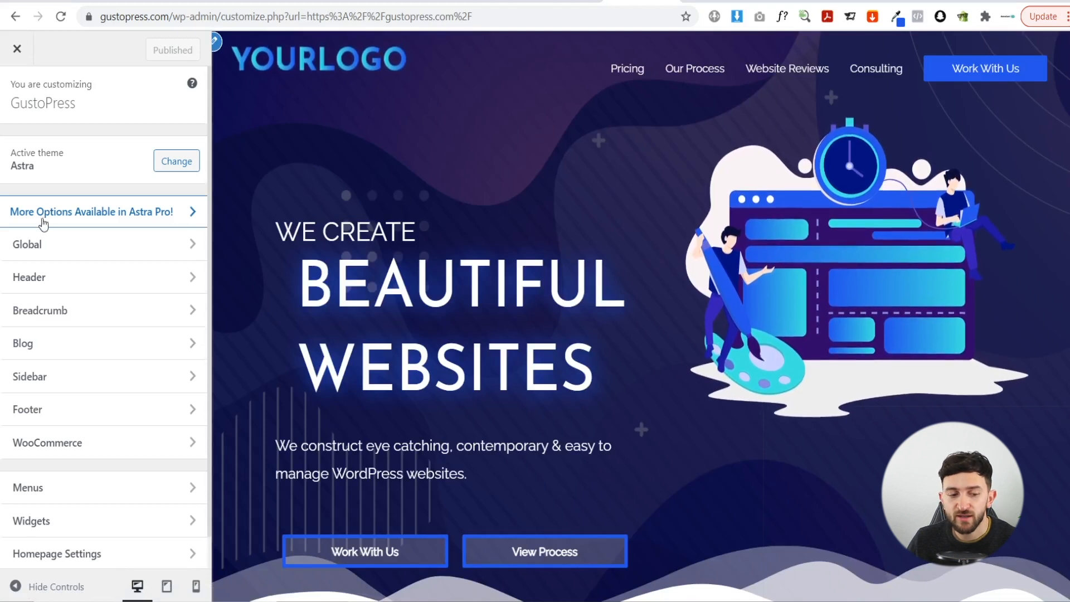
{"action": "left_click", "coordinate": [60, 281]}
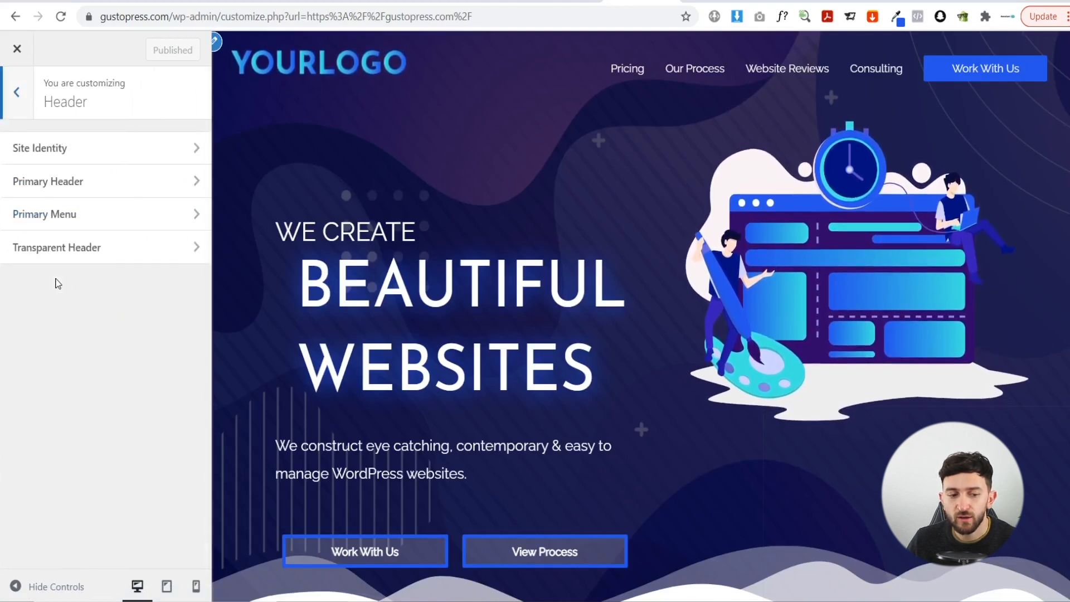
{"action": "left_click", "coordinate": [75, 148]}
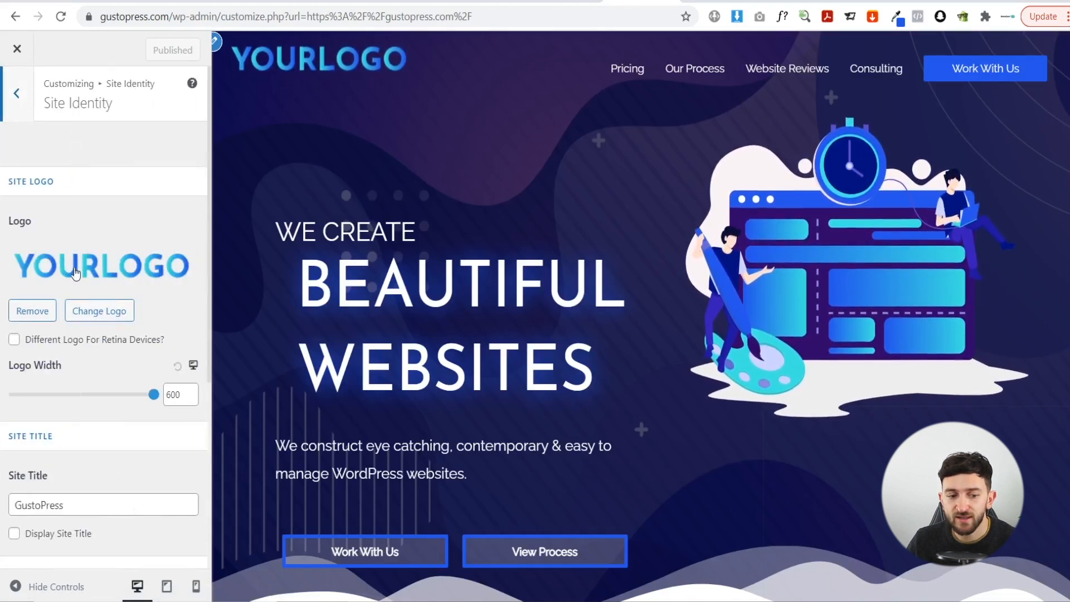
{"action": "left_click", "coordinate": [101, 308]}
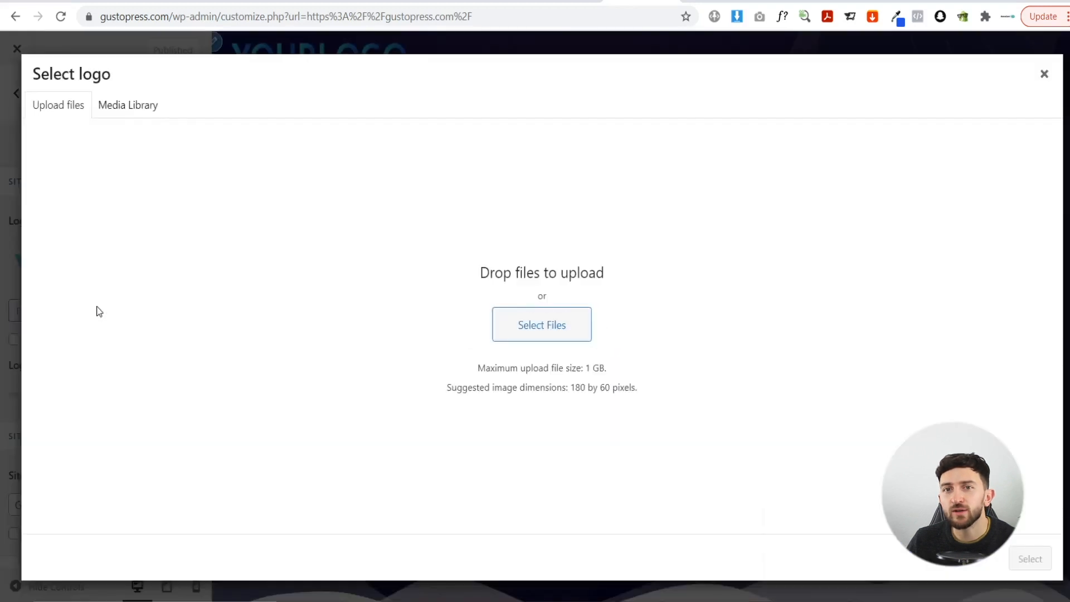
- Upload GustoPress Logo from the 1x folder, select it as the site logo and crop it
{"action": "left_click", "coordinate": [512, 322]}
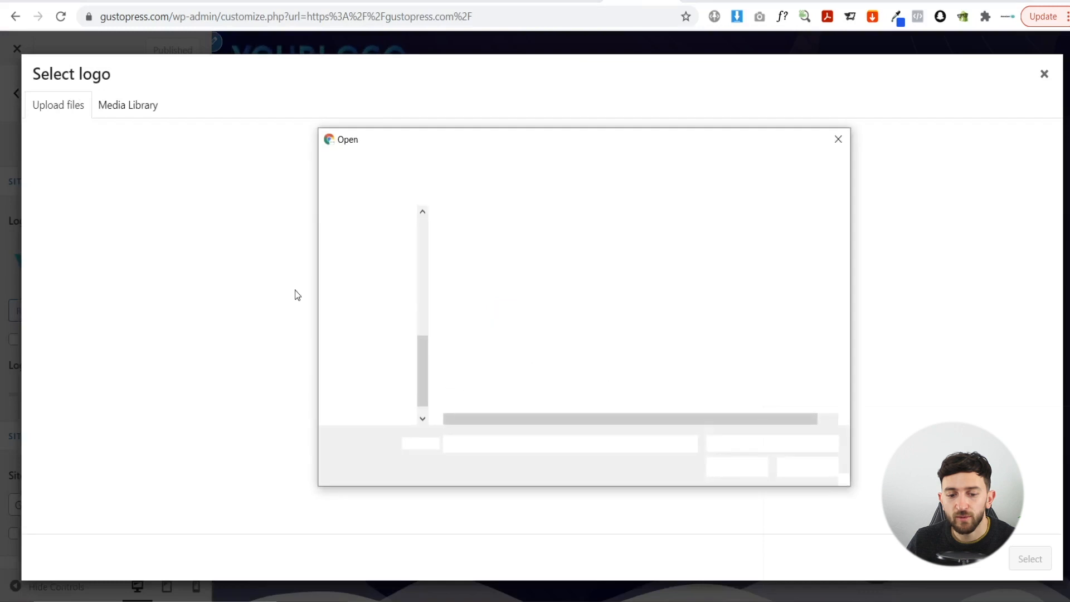
{"action": "double_click", "coordinate": [499, 238]}
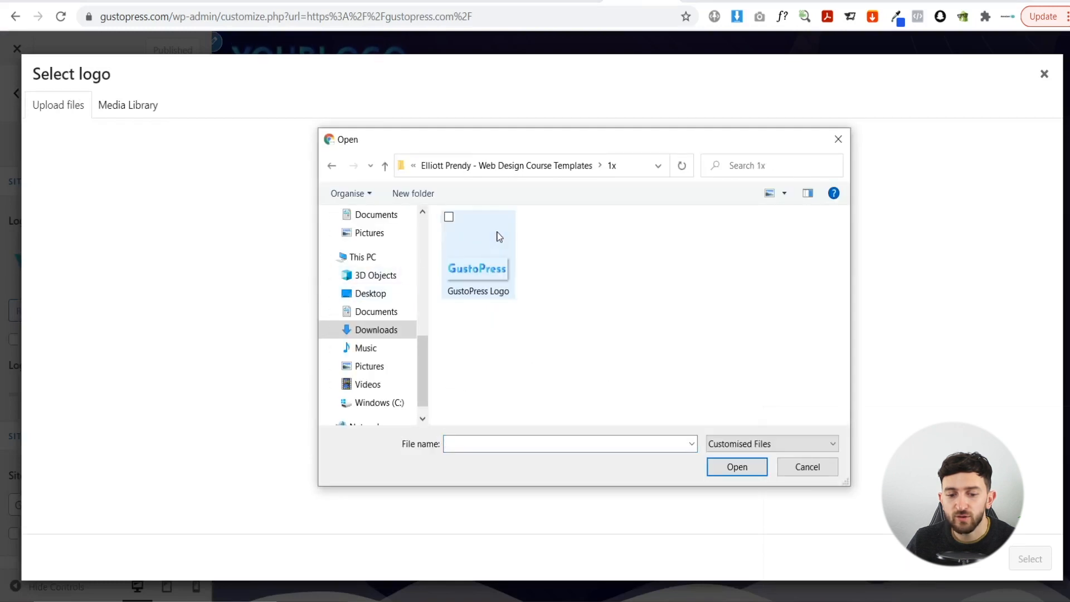
{"action": "left_click", "coordinate": [487, 281]}
{"action": "left_click", "coordinate": [739, 468]}
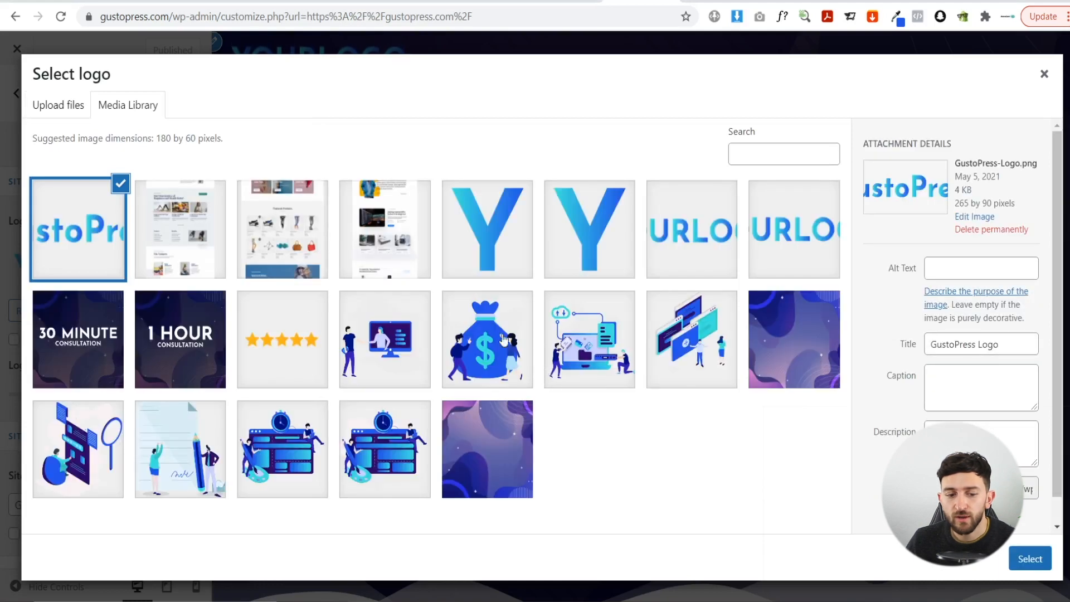
{"action": "left_click", "coordinate": [1030, 559]}
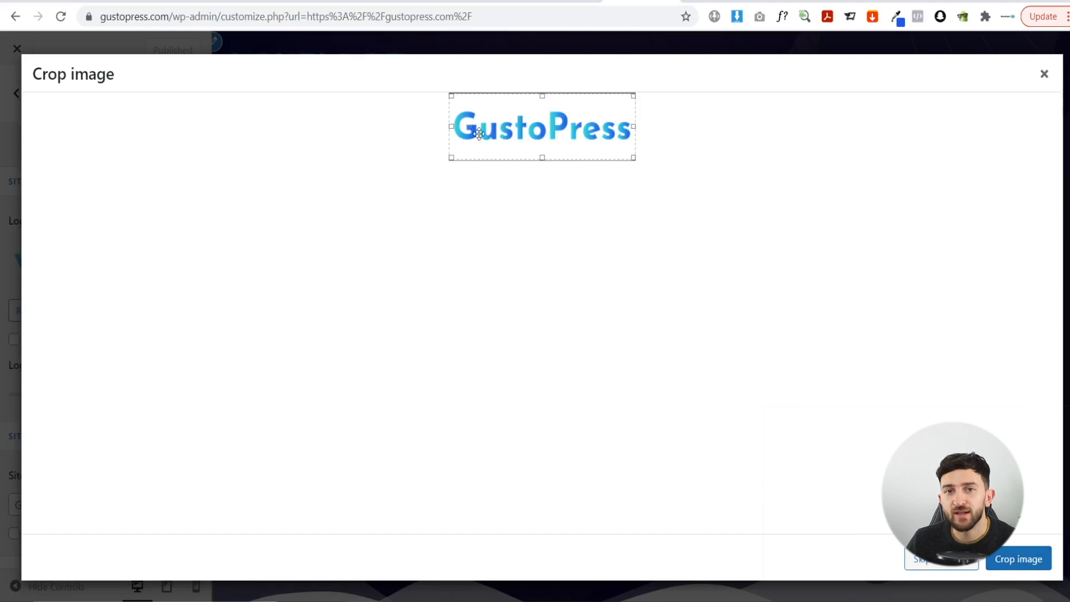
{"action": "left_click", "coordinate": [1020, 558]}
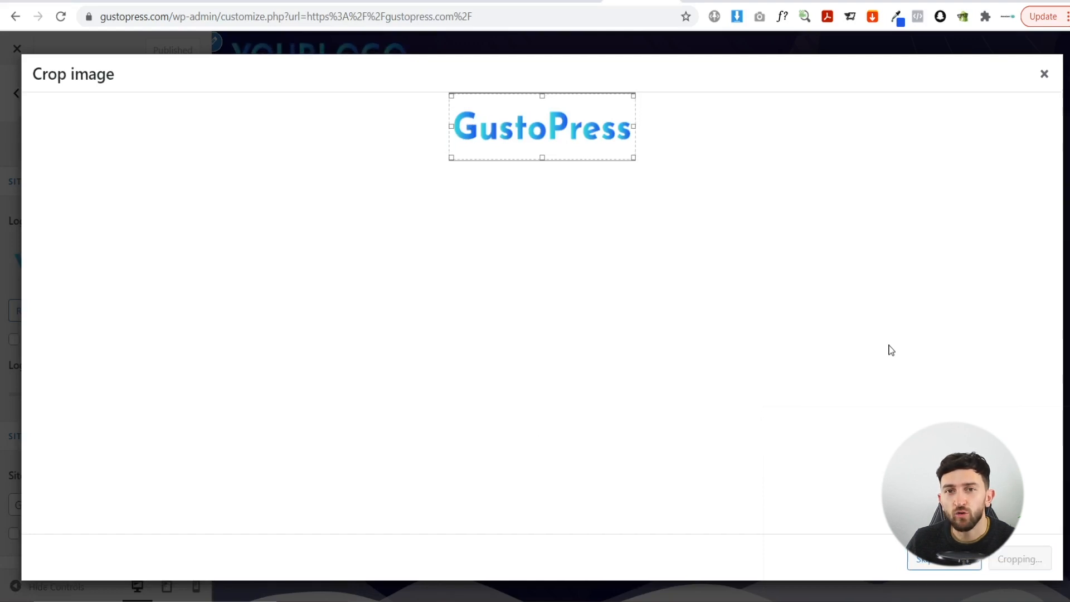
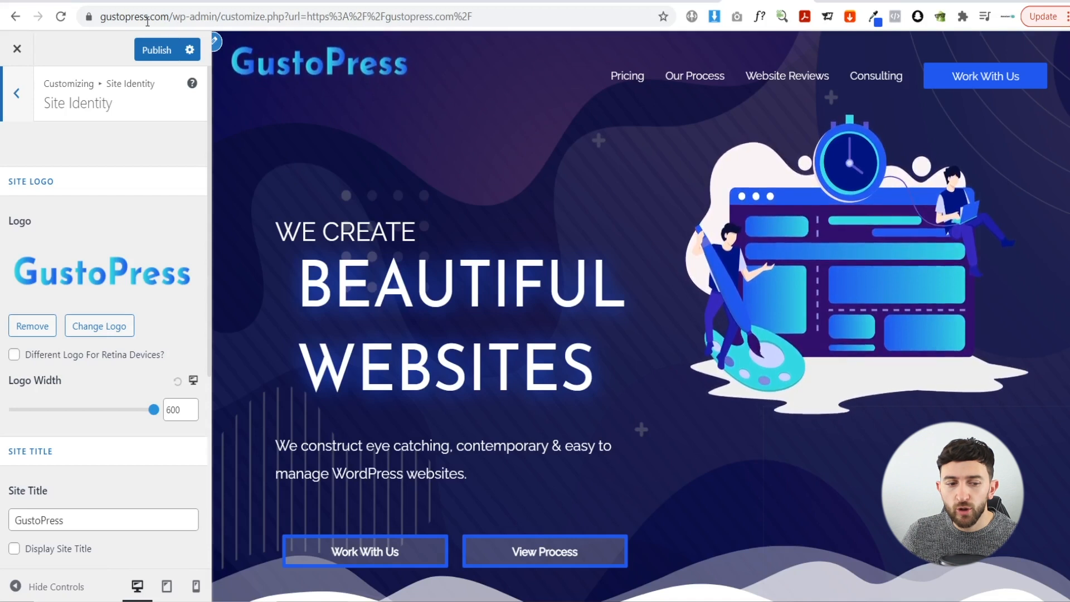
- Publish the new GustoPress logo and close the Customizer back to the live homepage
{"action": "left_click", "coordinate": [154, 51]}
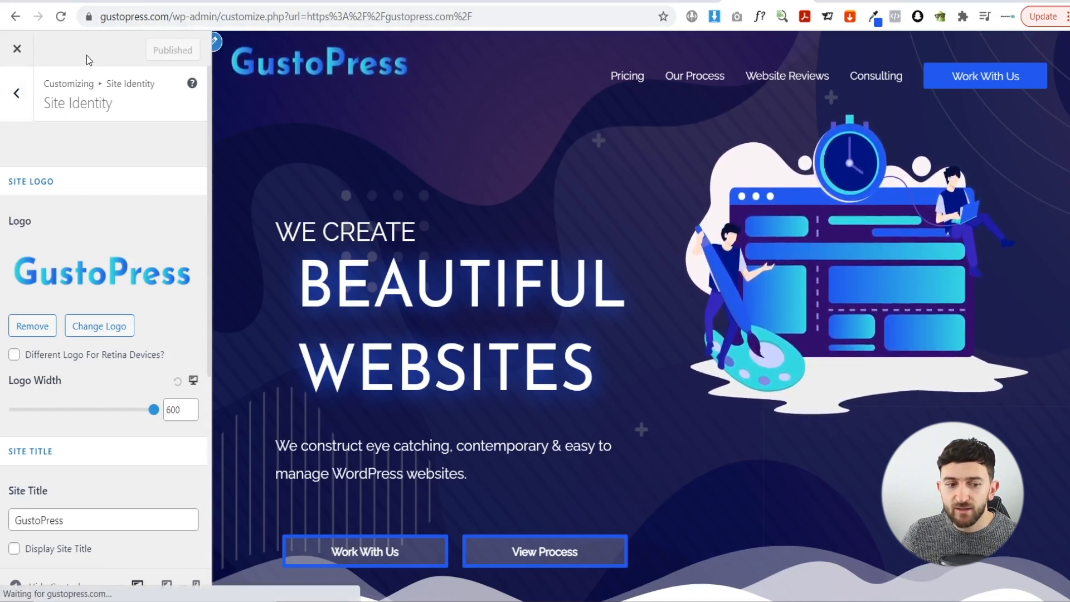
{"action": "left_click", "coordinate": [19, 50]}
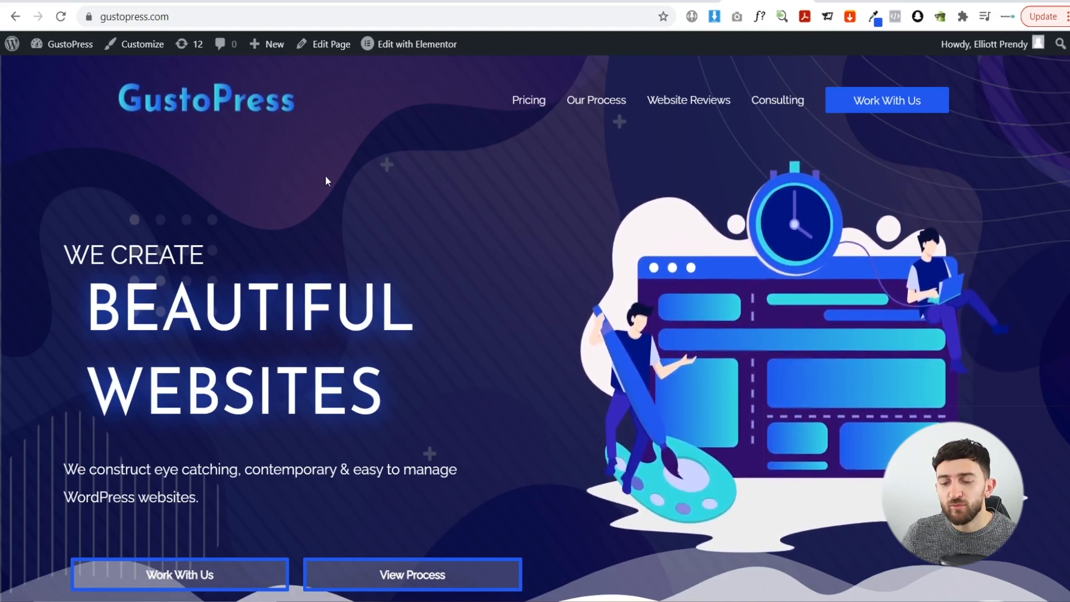
- Go to the footer's Privacy Policy page and open it with Edit with Elementor
{"action": "scroll", "coordinate": [326, 184], "scroll_direction": "down", "scroll_amount": 15}
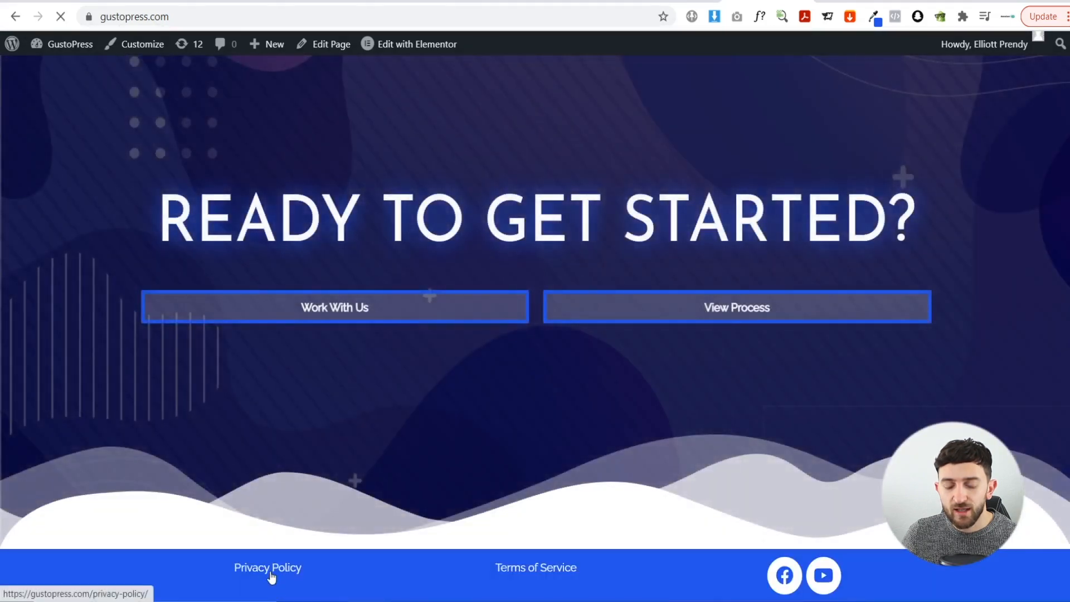
{"action": "left_click", "coordinate": [271, 575]}
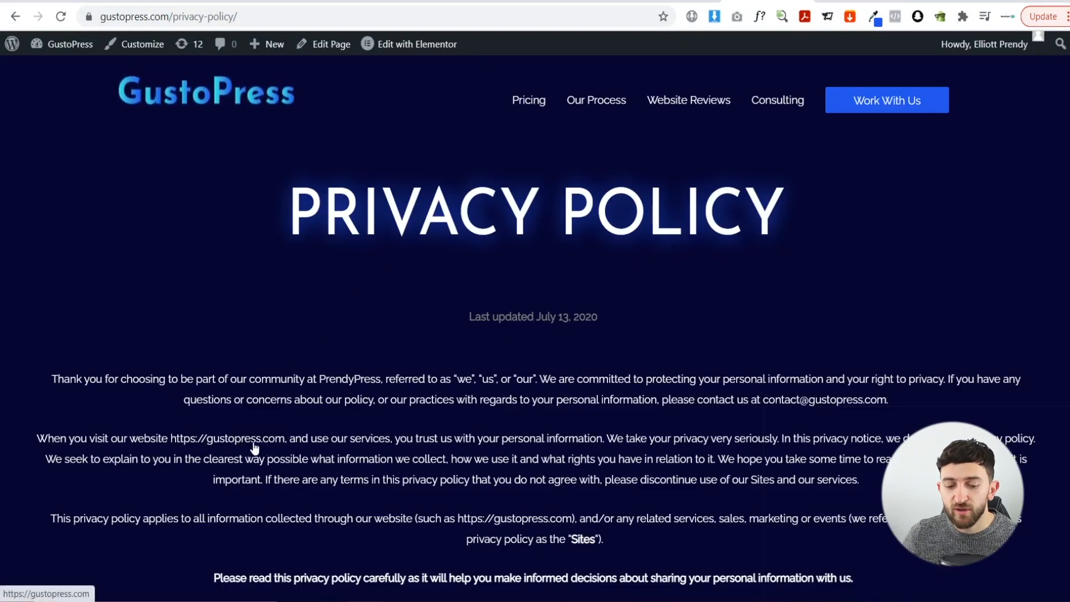
{"action": "scroll", "coordinate": [768, 403], "scroll_direction": "down", "scroll_amount": 5}
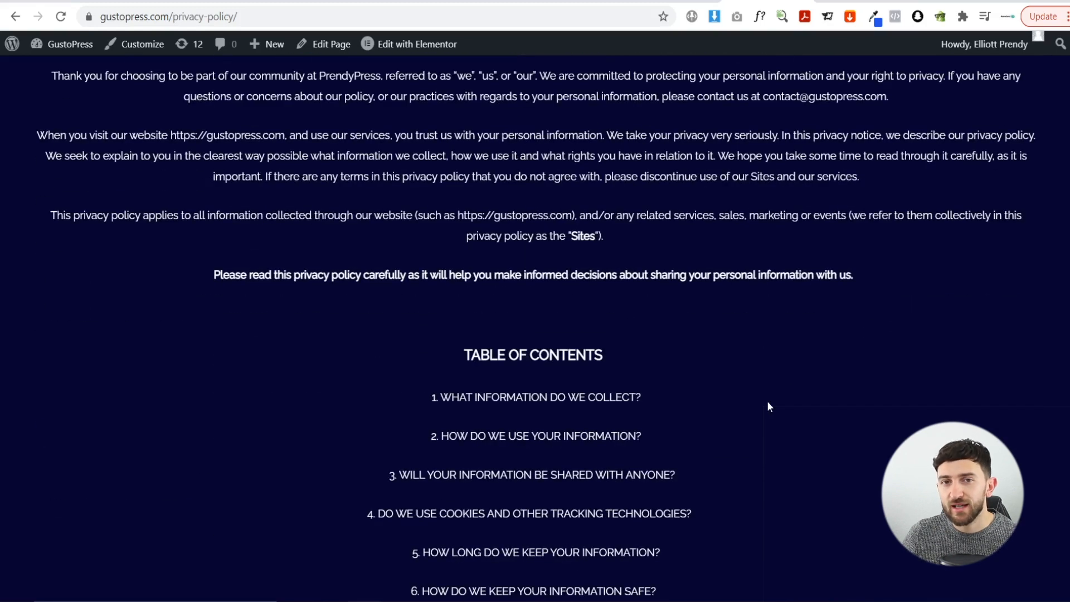
{"action": "scroll", "coordinate": [767, 400], "scroll_direction": "up", "scroll_amount": 5}
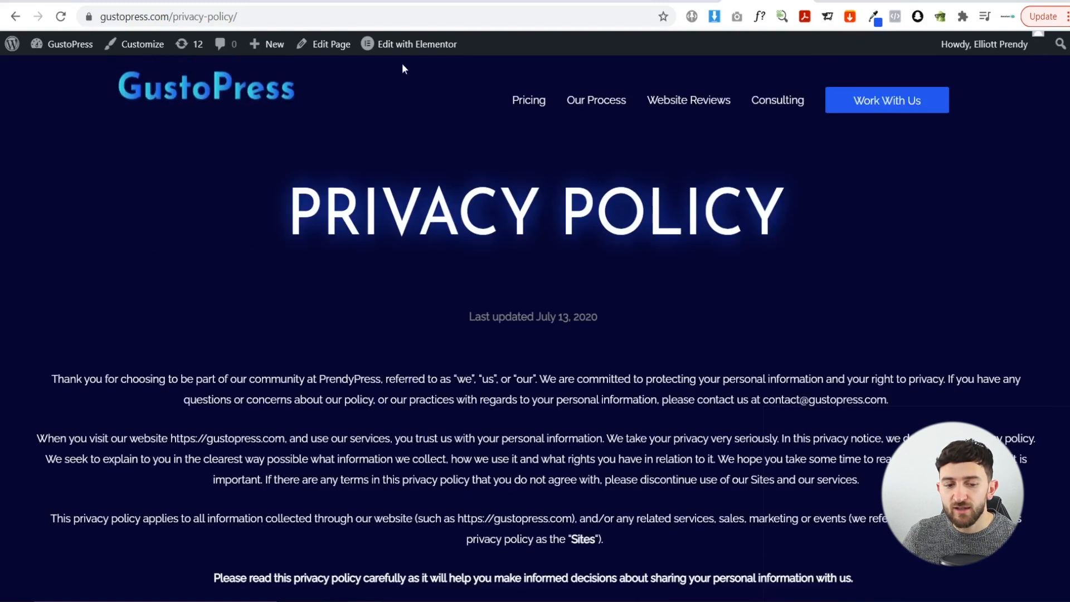
{"action": "mouse_move", "coordinate": [400, 51]}
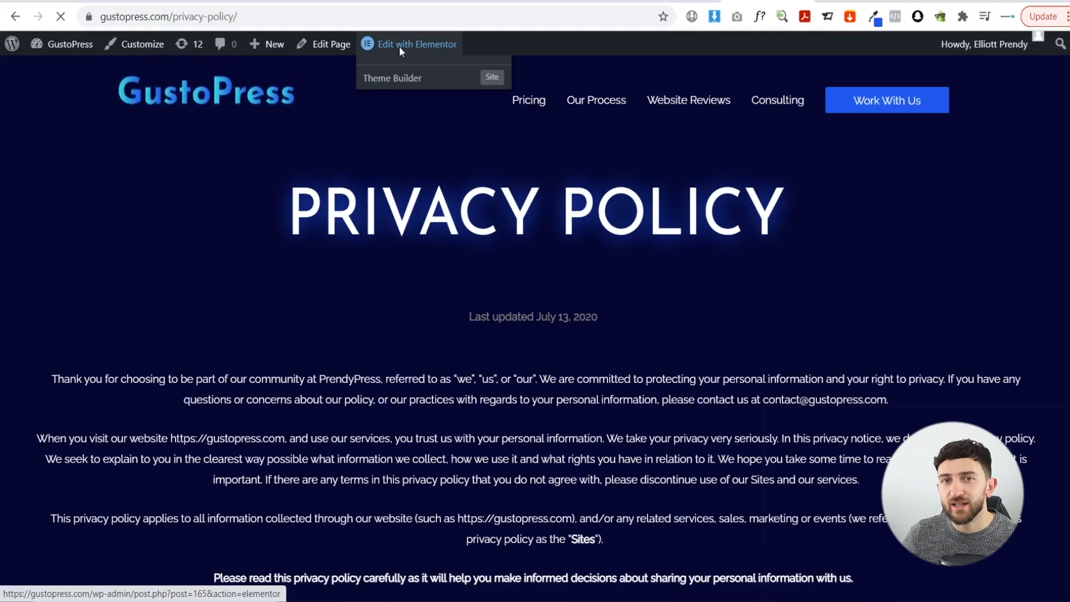
{"action": "scroll", "coordinate": [728, 261], "scroll_direction": "down", "scroll_amount": 4}
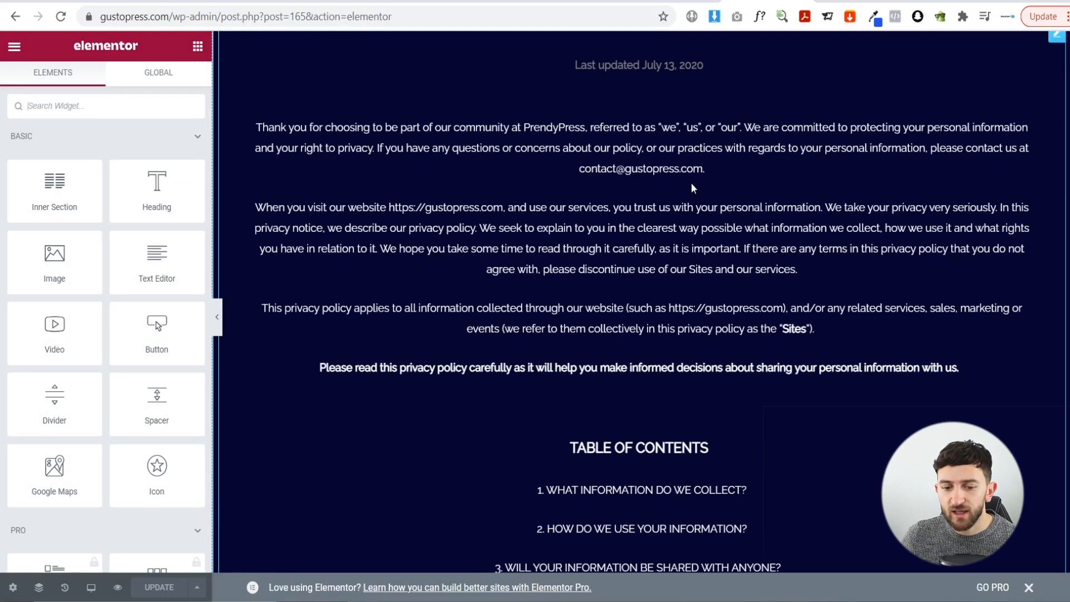
- Make a small edit to the privacy policy text block and save it with Update
{"action": "left_click", "coordinate": [628, 146]}
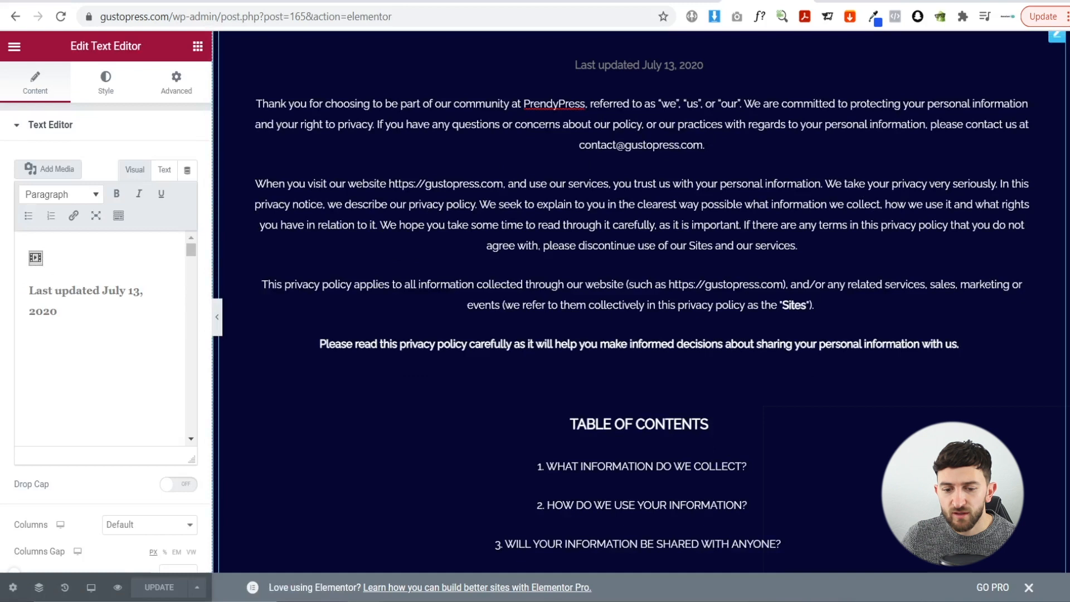
{"action": "key", "text": "BackSpace"}
{"action": "key", "text": "BackSpace"}
{"action": "key", "text": "BackSpace"}
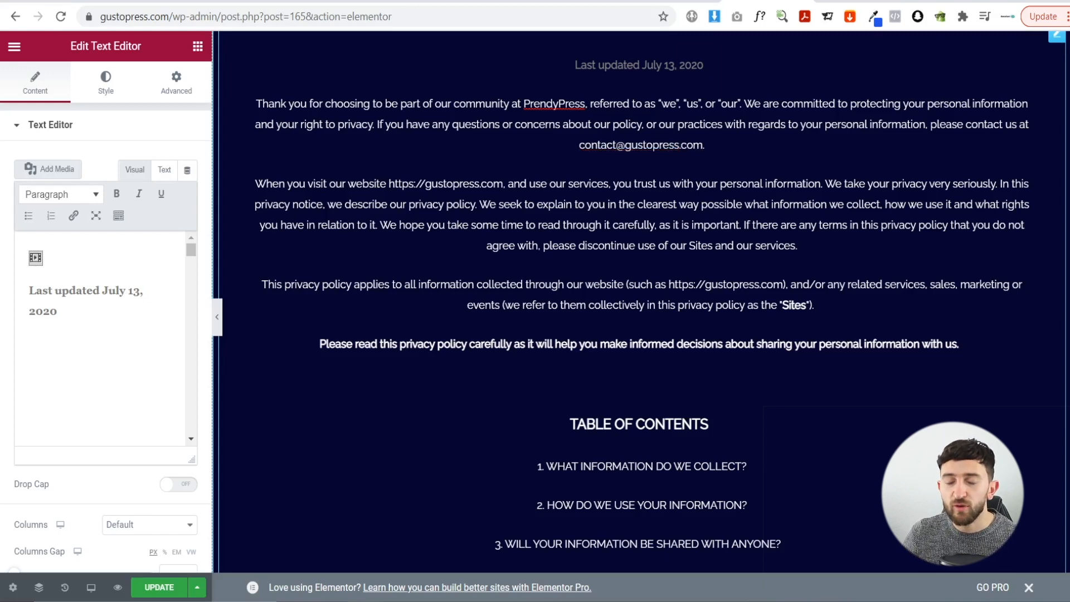
{"action": "scroll", "coordinate": [641, 301], "scroll_direction": "down", "scroll_amount": 20}
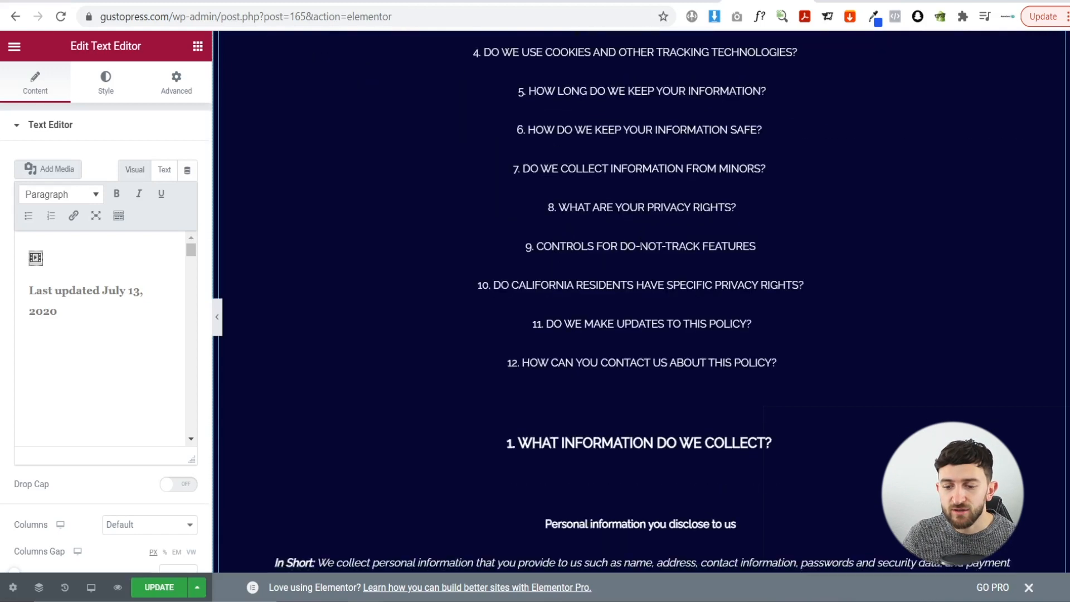
{"action": "scroll", "coordinate": [641, 301], "scroll_direction": "down", "scroll_amount": 20}
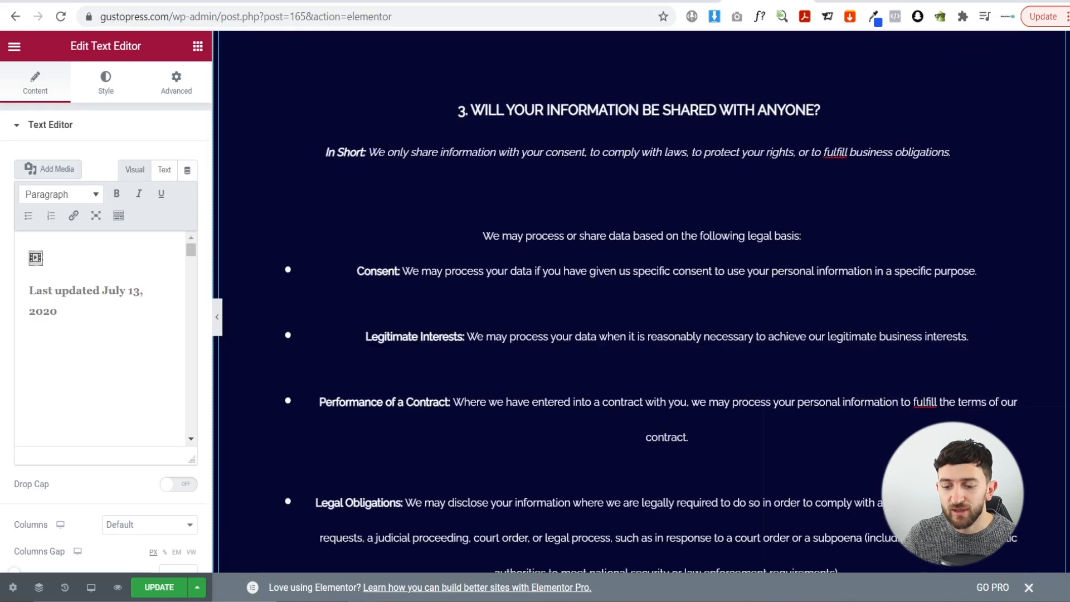
{"action": "left_click", "coordinate": [167, 588]}
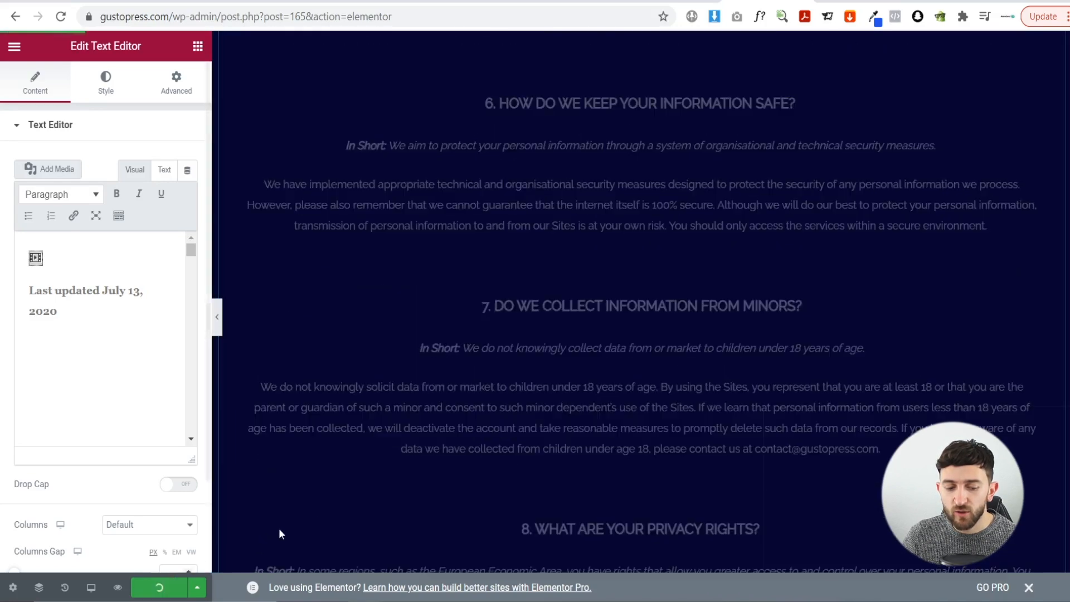
- Leave Elementor via View Page to see the live Privacy Policy page
{"action": "left_click", "coordinate": [14, 47]}
{"action": "left_click", "coordinate": [57, 278]}
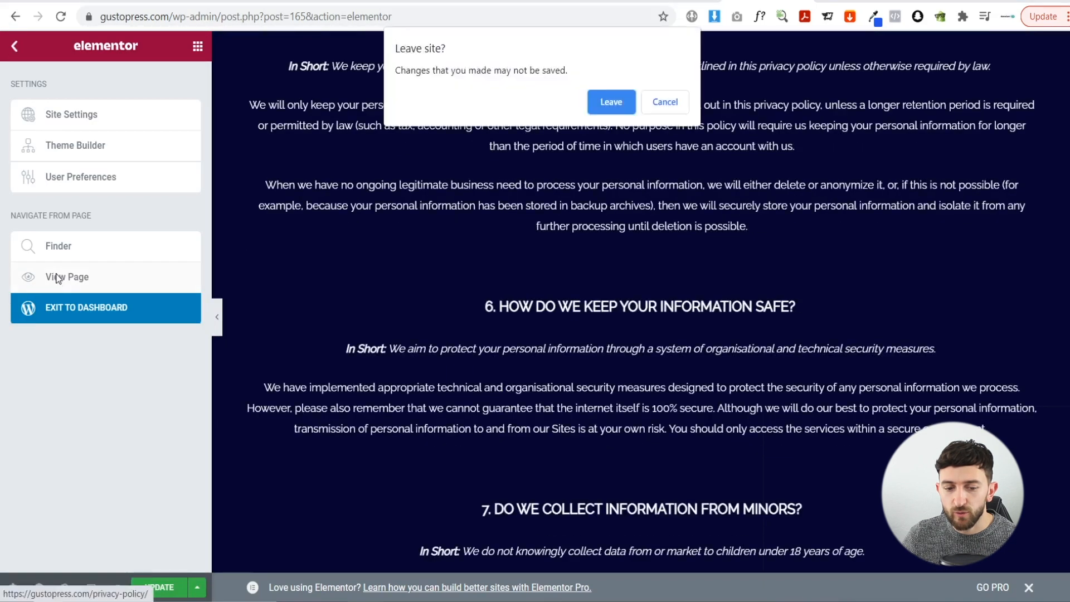
{"action": "left_click", "coordinate": [597, 104]}
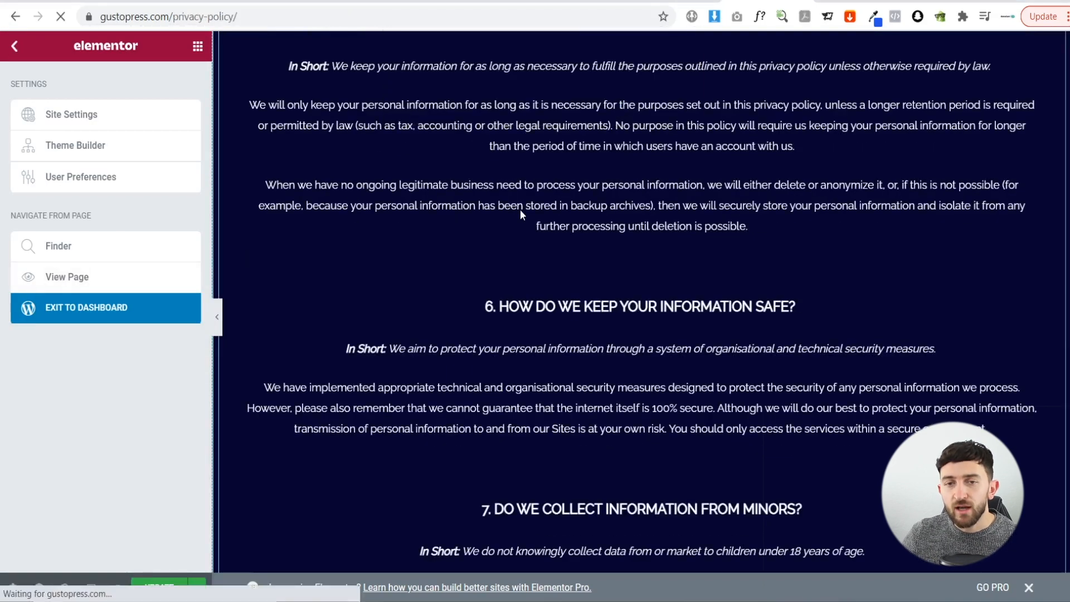
{"action": "scroll", "coordinate": [632, 264], "scroll_direction": "down", "scroll_amount": 3}
{"action": "scroll", "coordinate": [632, 264], "scroll_direction": "down", "scroll_amount": 20}
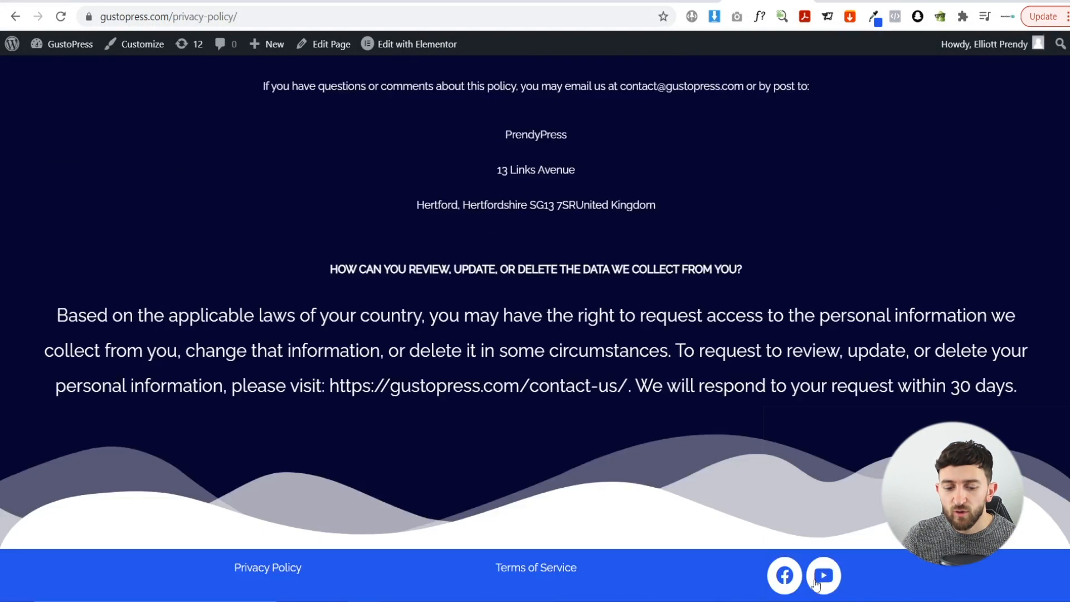
- Open the Terms of Service page in the Elementor editor
{"action": "left_click", "coordinate": [564, 579]}
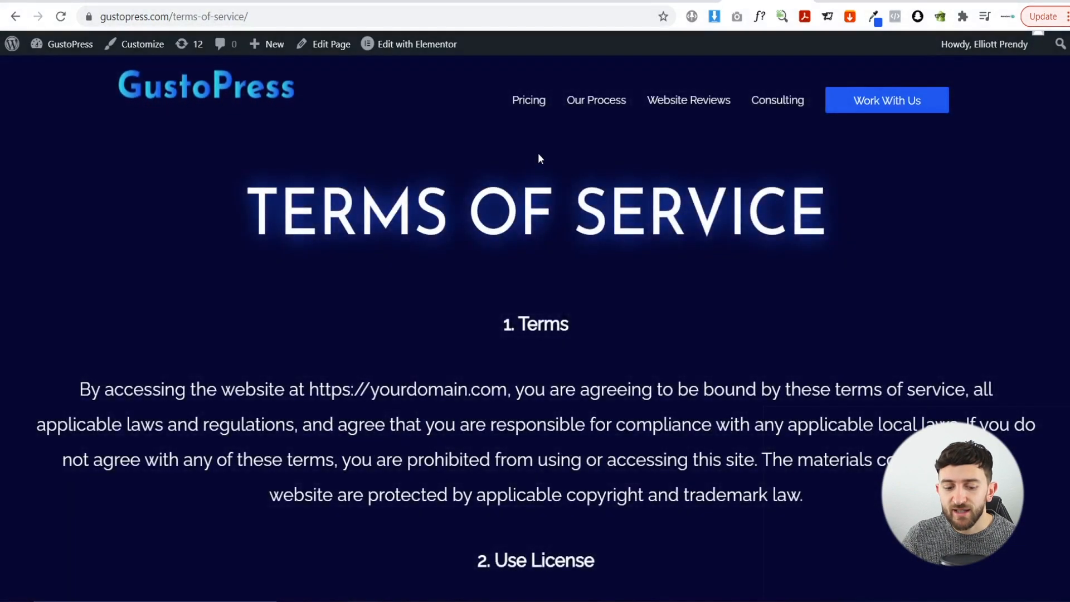
{"action": "left_click", "coordinate": [403, 39]}
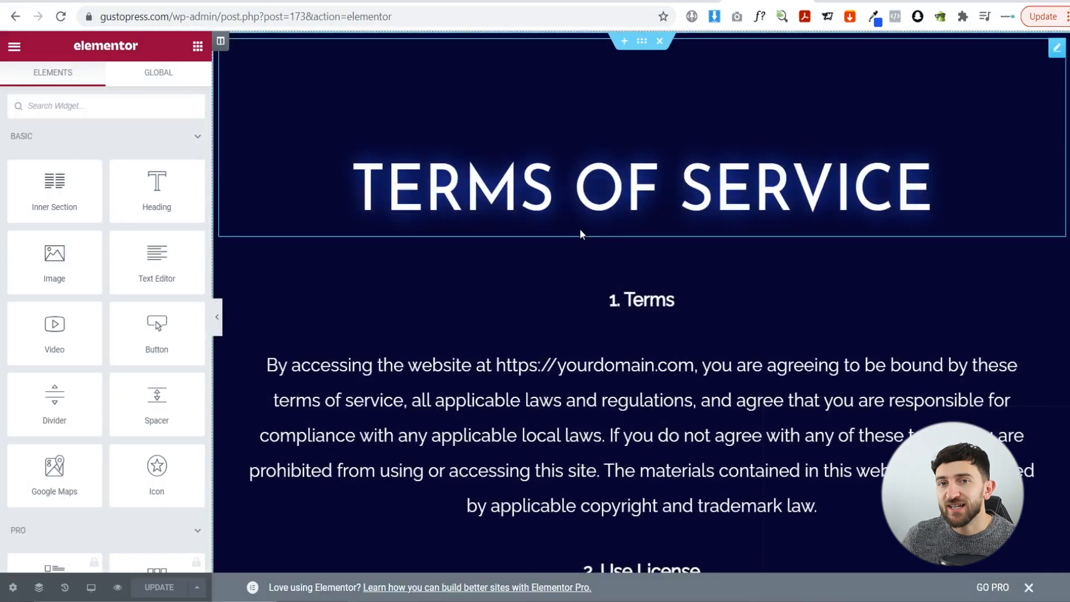
{"action": "scroll", "coordinate": [607, 308], "scroll_direction": "down", "scroll_amount": 1}
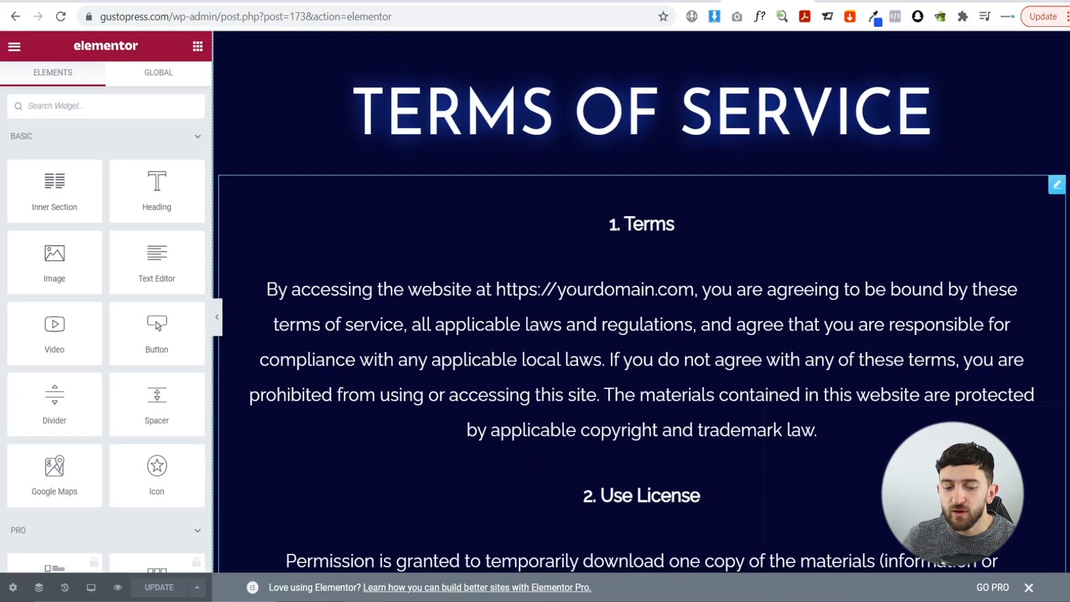
{"action": "scroll", "coordinate": [629, 278], "scroll_direction": "down", "scroll_amount": 6}
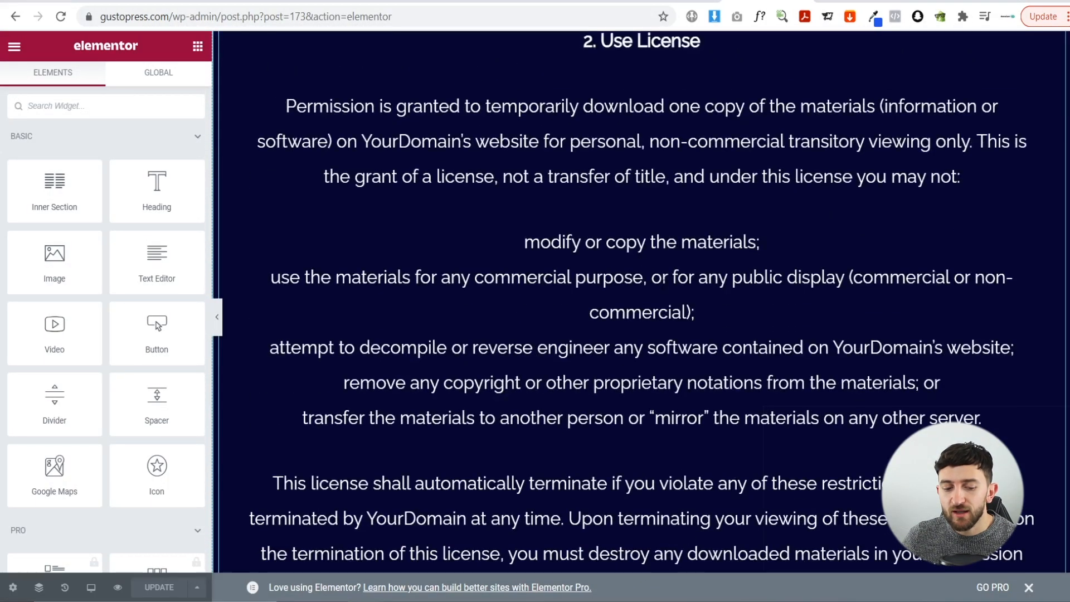
{"action": "scroll", "coordinate": [663, 282], "scroll_direction": "up", "scroll_amount": 2}
{"action": "scroll", "coordinate": [653, 241], "scroll_direction": "up", "scroll_amount": 2}
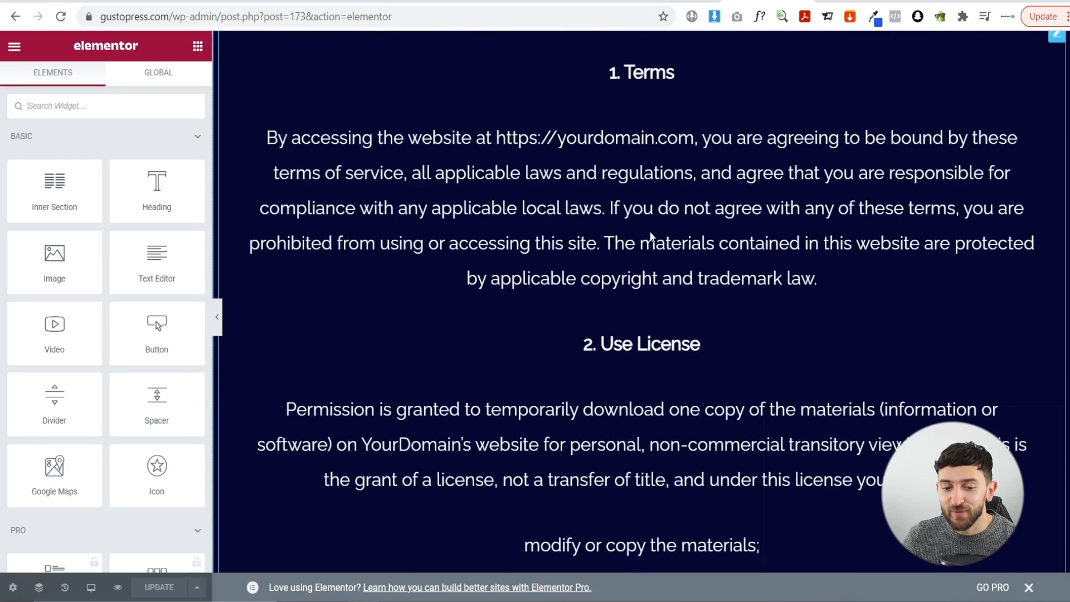
- Replace the placeholder domain in the 1. Terms paragraph with gustopress
{"action": "left_click", "coordinate": [656, 138]}
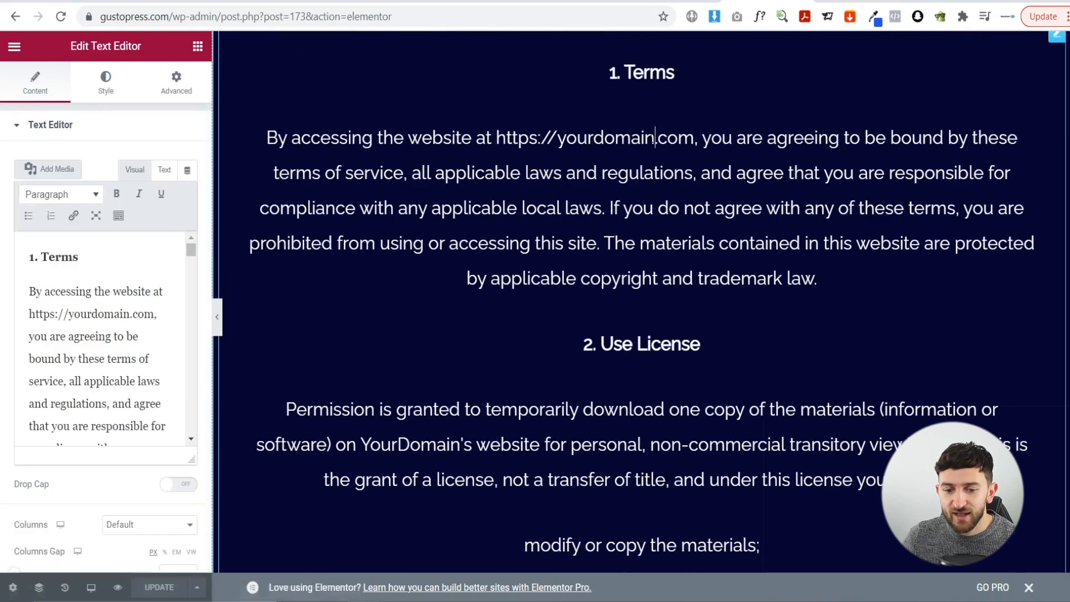
{"action": "key", "text": "BackSpace"}
{"action": "key", "text": "BackSpace"}
{"action": "key", "text": "BackSpace"}
{"action": "key", "text": "BackSpace"}
{"action": "key", "text": "BackSpace"}
{"action": "key", "text": "BackSpace"}
{"action": "key", "text": "BackSpace"}
{"action": "key", "text": "BackSpace"}
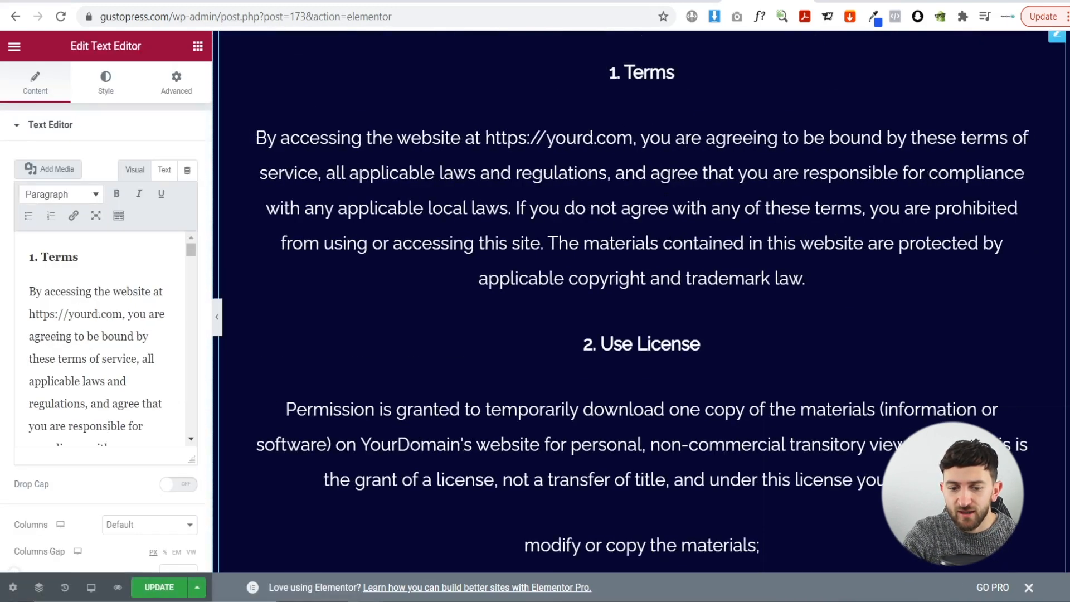
{"action": "key", "text": "BackSpace"}
{"action": "key", "text": "BackSpace"}
{"action": "type", "text": "gust"}
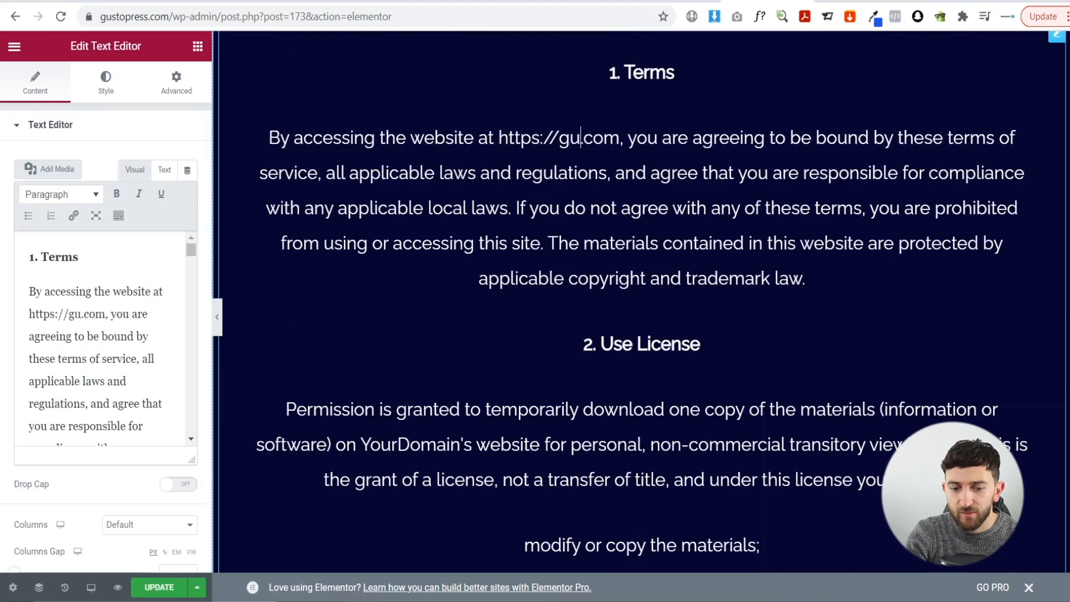
{"action": "type", "text": "opress"}
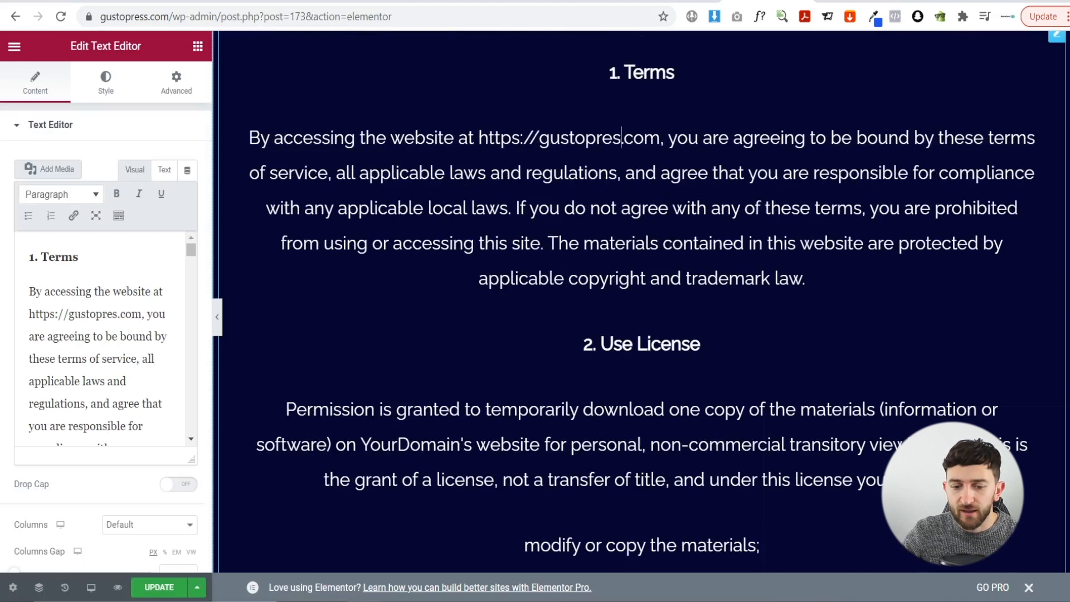
- Change YourDomain to GustoPress in the Disclaimer paragraph
{"action": "scroll", "coordinate": [641, 302], "scroll_direction": "down", "scroll_amount": 8}
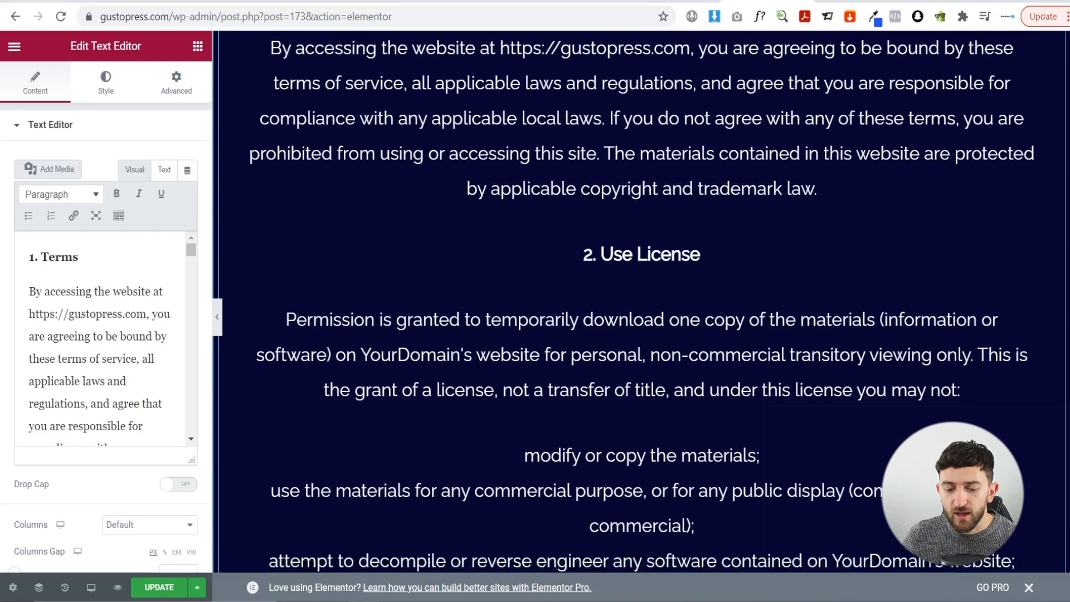
{"action": "scroll", "coordinate": [641, 301], "scroll_direction": "down", "scroll_amount": 5}
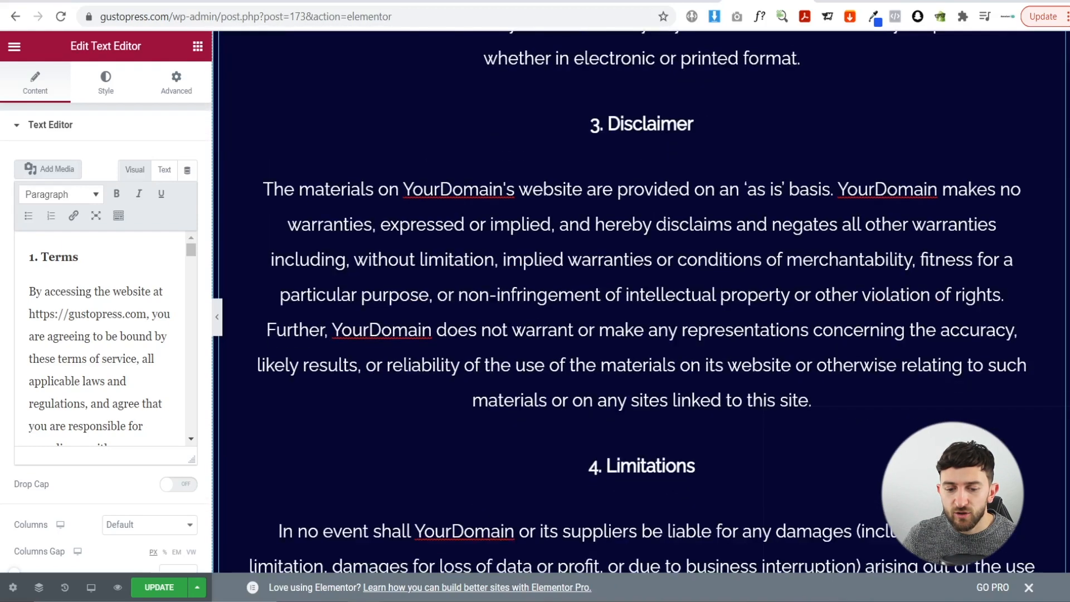
{"action": "scroll", "coordinate": [641, 301], "scroll_direction": "down", "scroll_amount": 3}
{"action": "scroll", "coordinate": [641, 301], "scroll_direction": "up", "scroll_amount": 1}
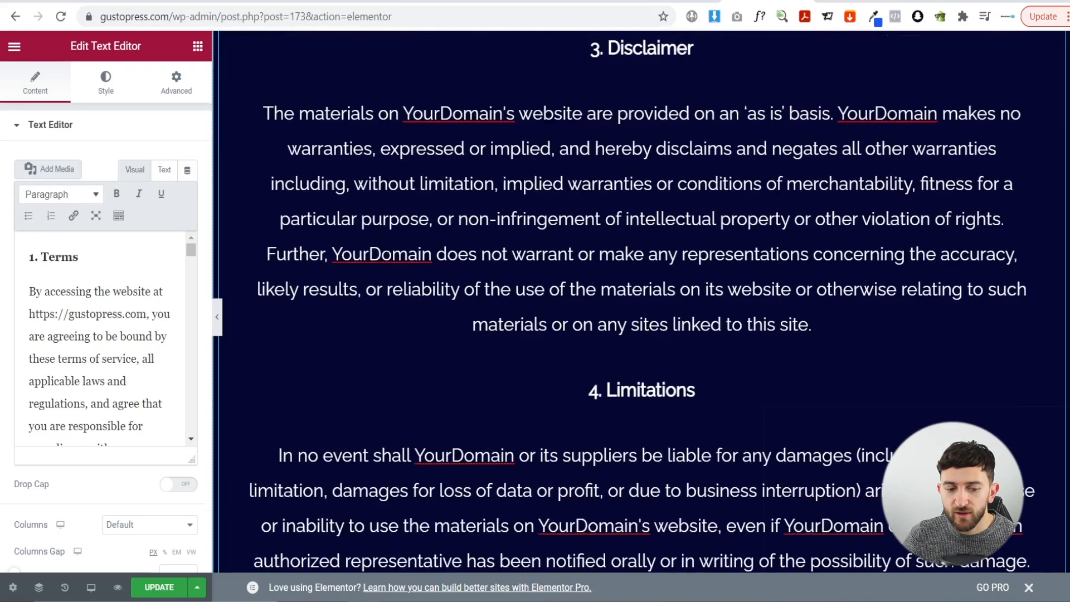
{"action": "left_click_drag", "start_coordinate": [334, 253], "coordinate": [391, 254]}
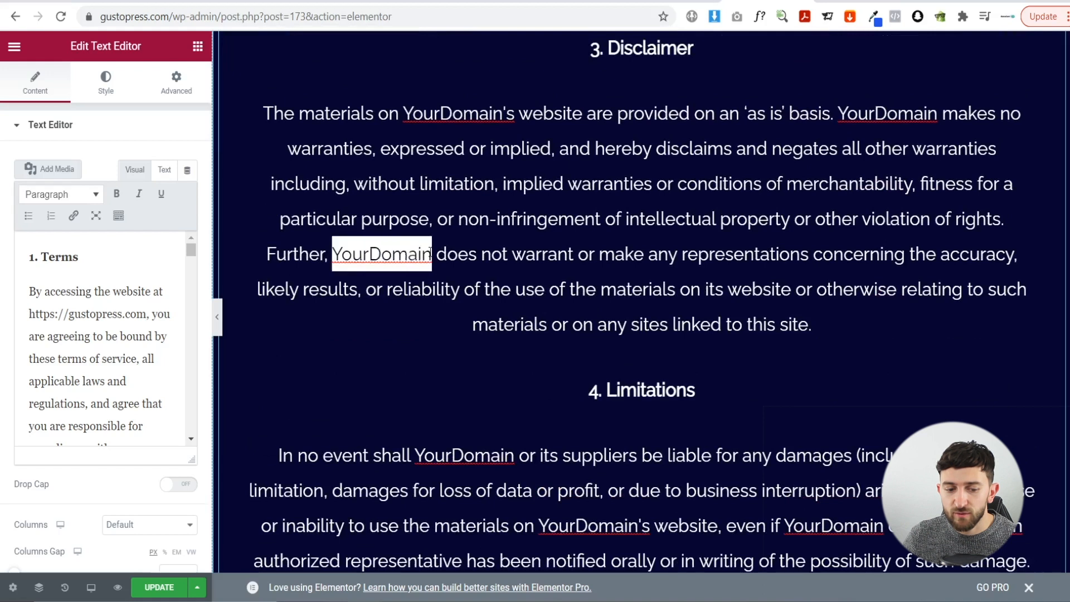
{"action": "type", "text": "Gustp"}
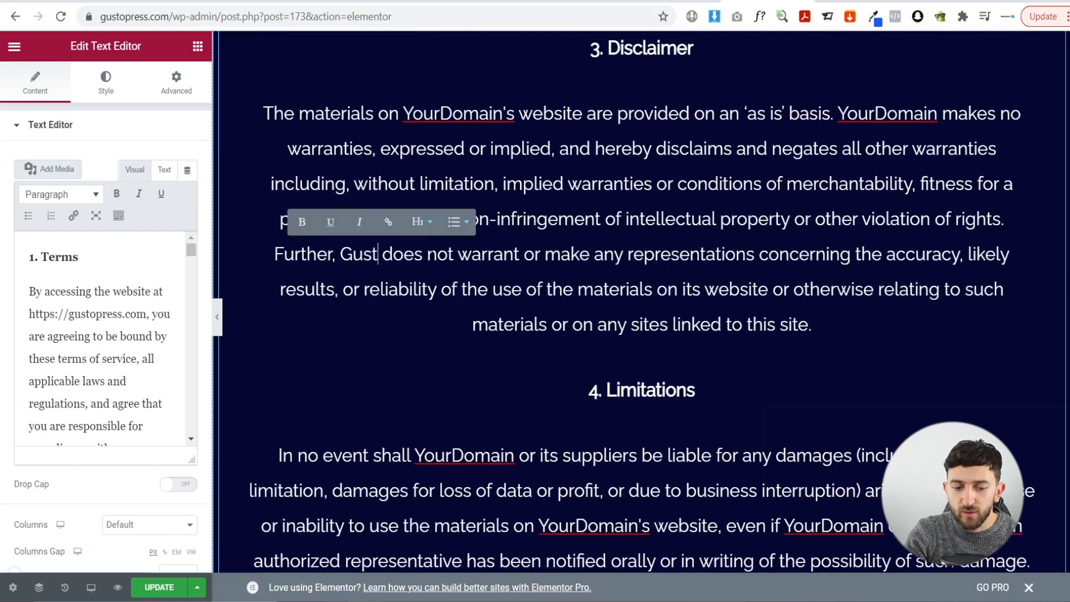
{"action": "key", "text": "BackSpace"}
{"action": "type", "text": "oPress"}
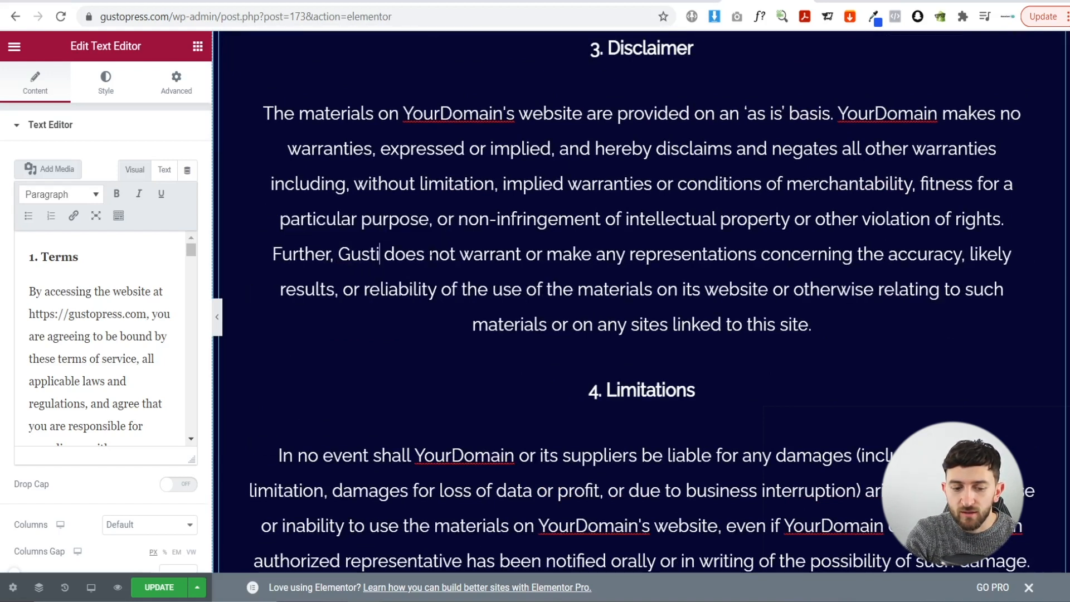
- Save the Terms of Service page and choose View Page from the Elementor menu
{"action": "scroll", "coordinate": [641, 301], "scroll_direction": "down", "scroll_amount": 5}
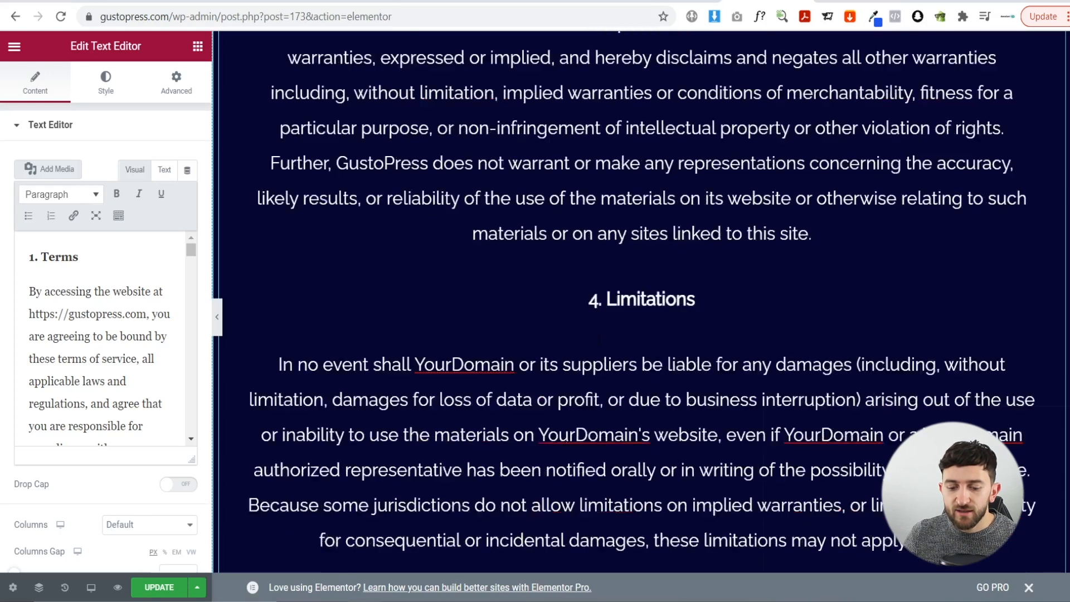
{"action": "scroll", "coordinate": [641, 301], "scroll_direction": "down", "scroll_amount": 4}
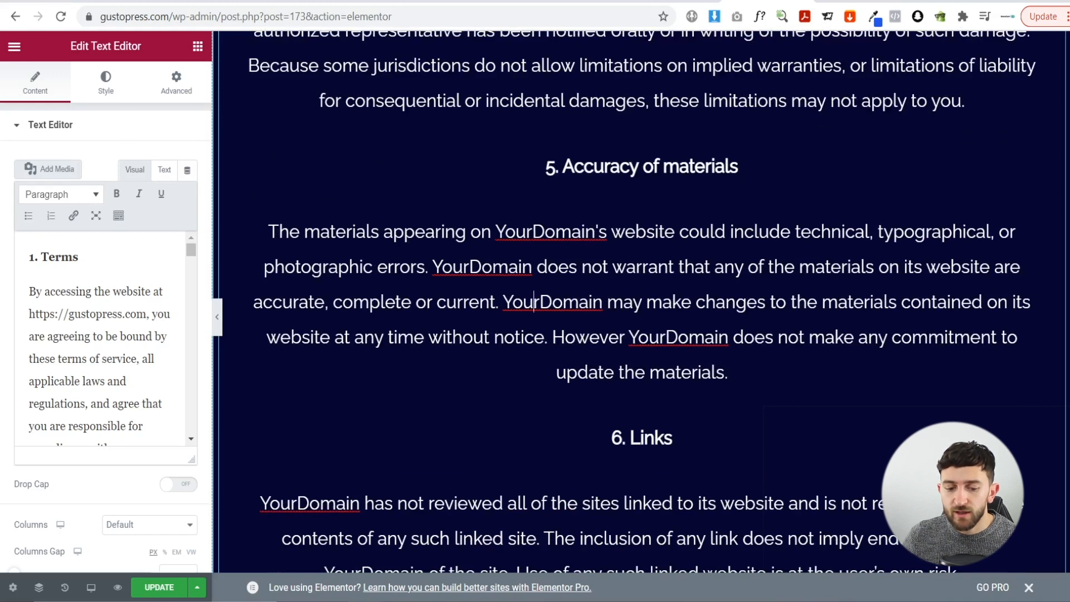
{"action": "scroll", "coordinate": [641, 301], "scroll_direction": "down", "scroll_amount": 13}
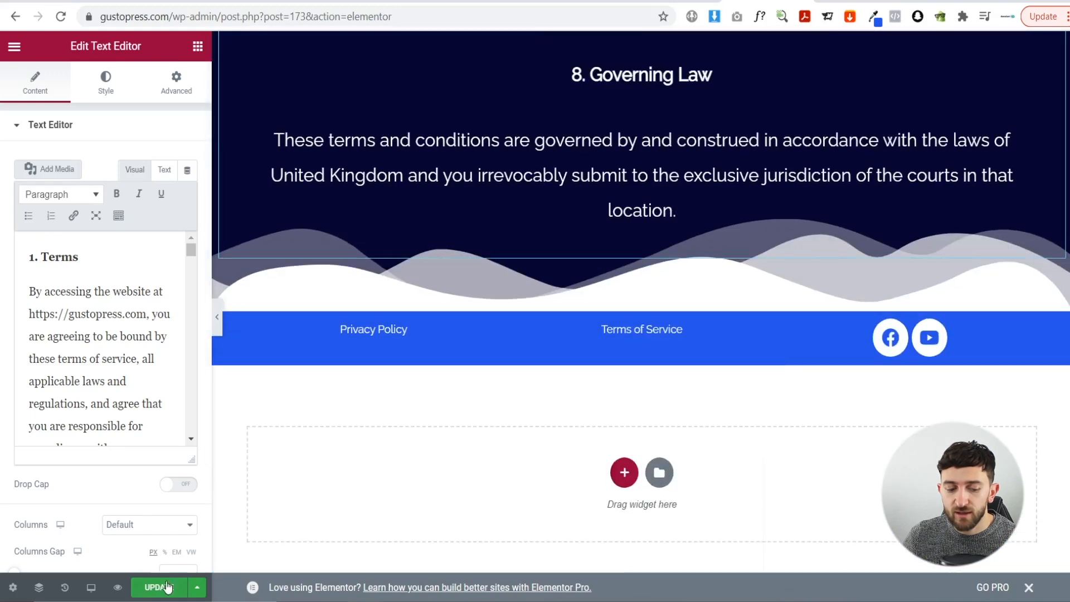
{"action": "left_click", "coordinate": [168, 586]}
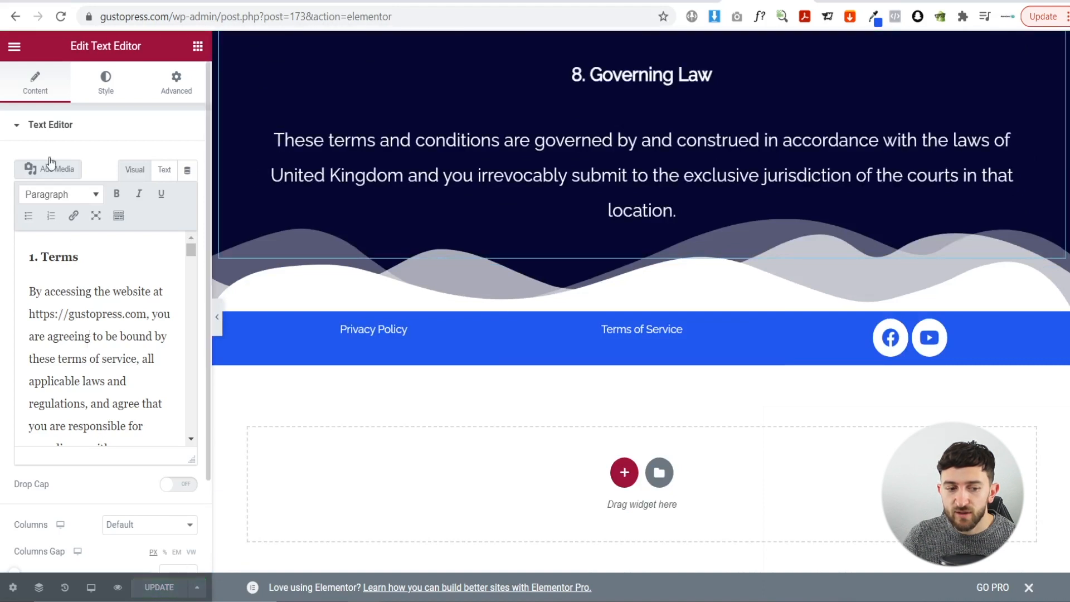
{"action": "left_click", "coordinate": [14, 46]}
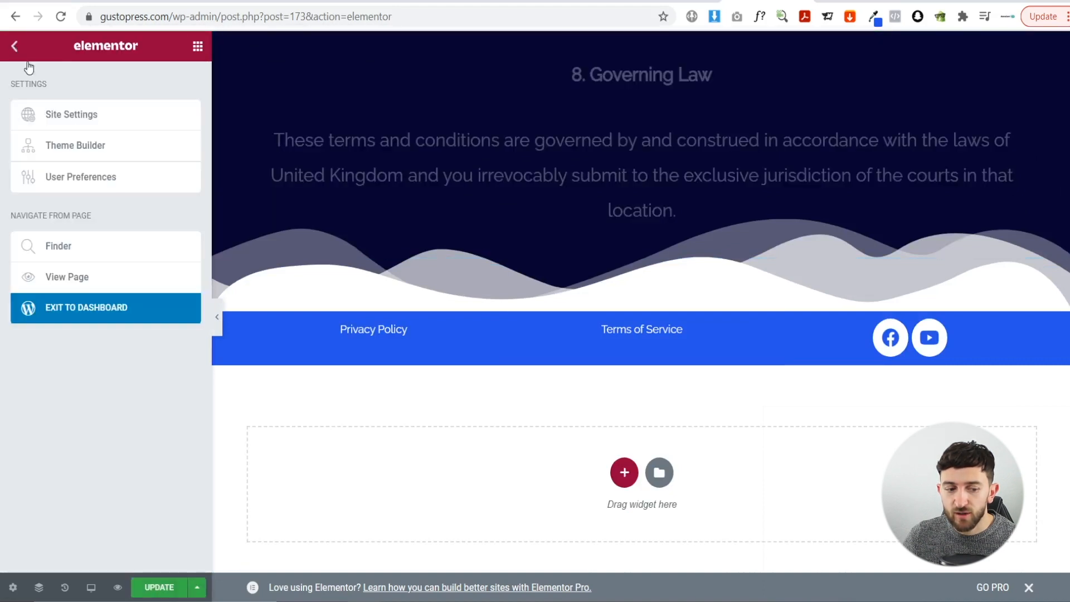
{"action": "left_click", "coordinate": [65, 279]}
- Leave the editor, view the live Terms of Service and Work With Us pages, then return to the Dashboard
{"action": "left_click", "coordinate": [611, 102]}
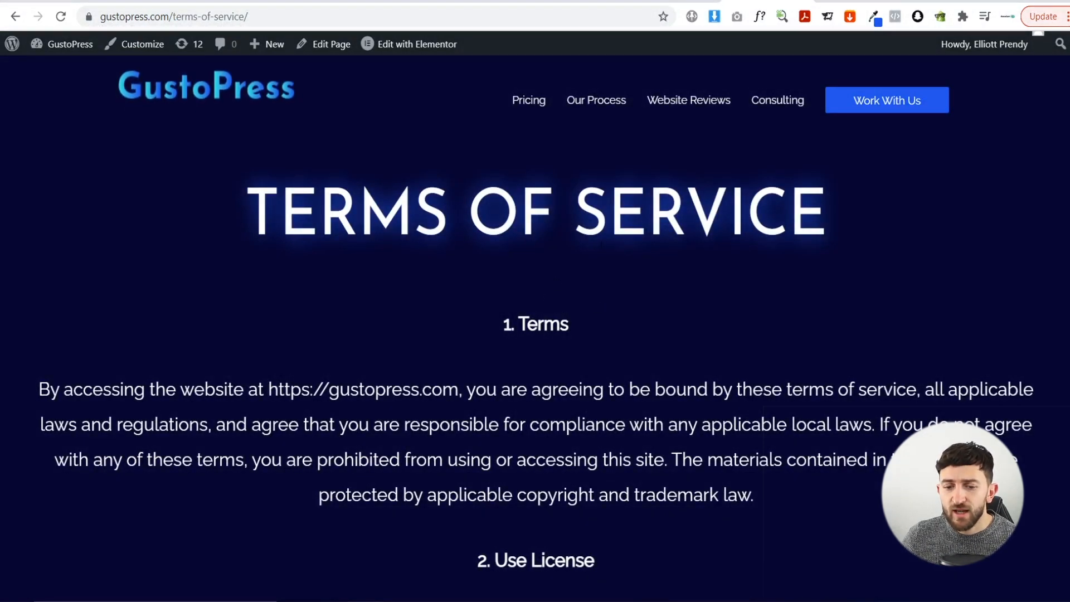
{"action": "scroll", "coordinate": [598, 222], "scroll_direction": "down", "scroll_amount": 1}
{"action": "scroll", "coordinate": [599, 222], "scroll_direction": "up", "scroll_amount": 1}
{"action": "left_click", "coordinate": [864, 111]}
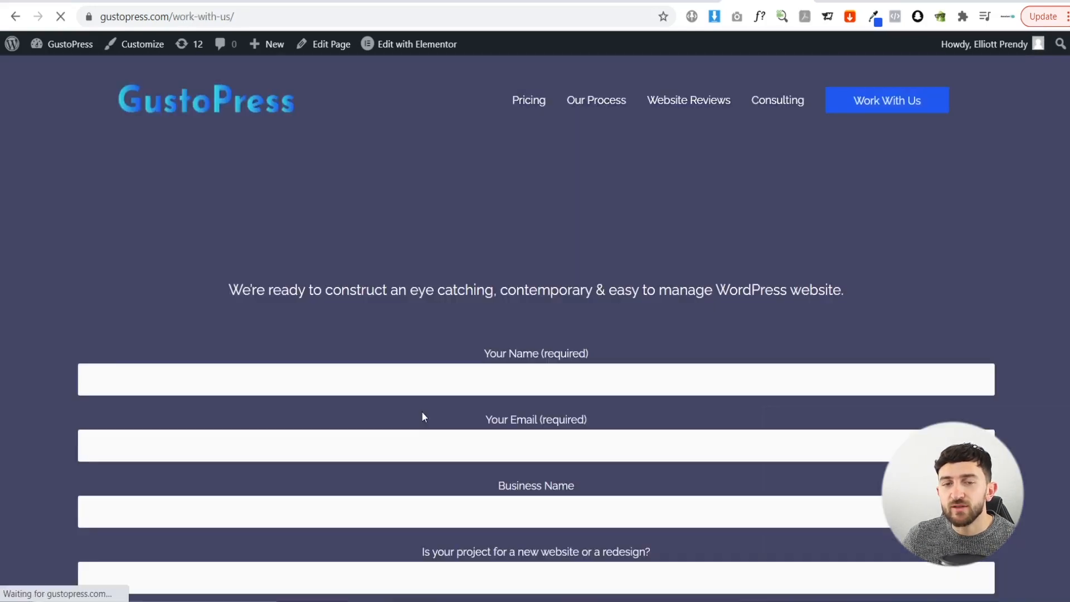
{"action": "scroll", "coordinate": [733, 343], "scroll_direction": "down", "scroll_amount": 5}
{"action": "scroll", "coordinate": [727, 347], "scroll_direction": "down", "scroll_amount": 4}
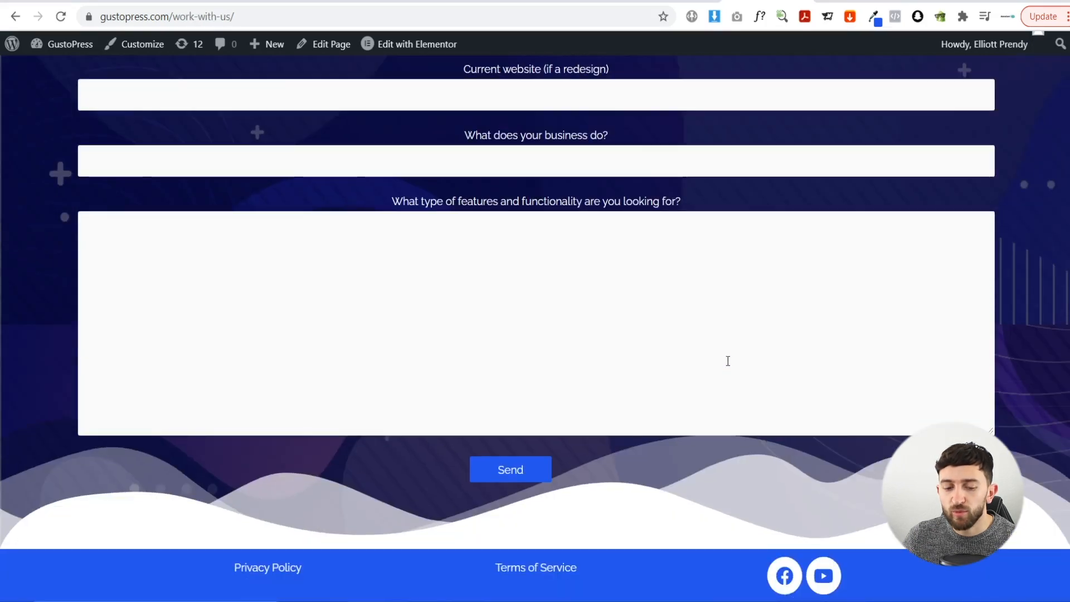
{"action": "scroll", "coordinate": [556, 399], "scroll_direction": "up", "scroll_amount": 10}
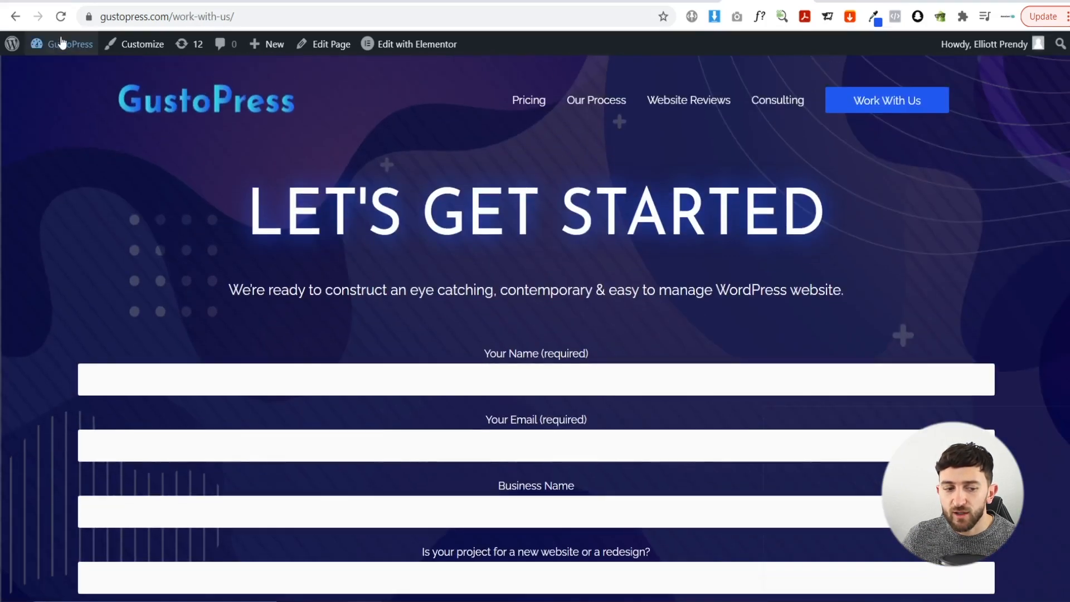
{"action": "left_click", "coordinate": [58, 45]}
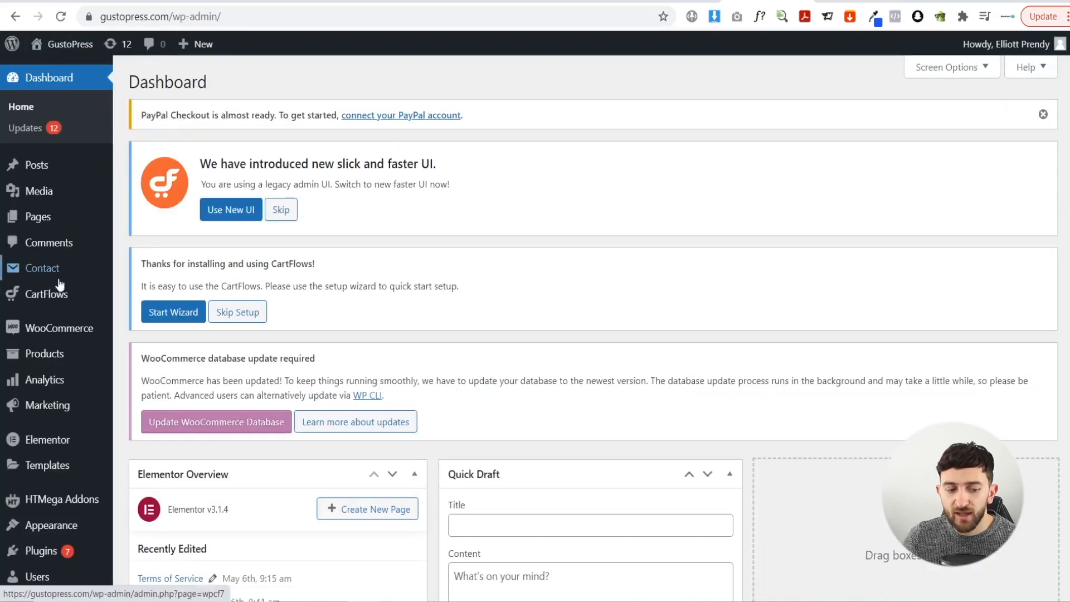
- Open Contact form 1 from Contact Forms and show its Mail tab
{"action": "mouse_move", "coordinate": [53, 275]}
{"action": "left_click", "coordinate": [149, 271]}
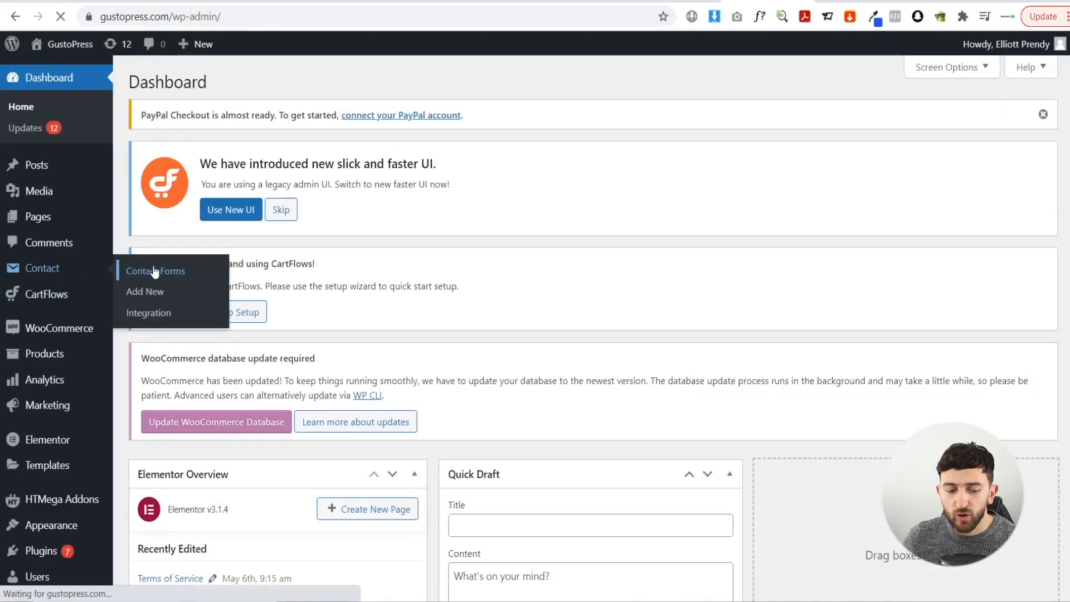
{"action": "scroll", "coordinate": [357, 287], "scroll_direction": "down", "scroll_amount": 1}
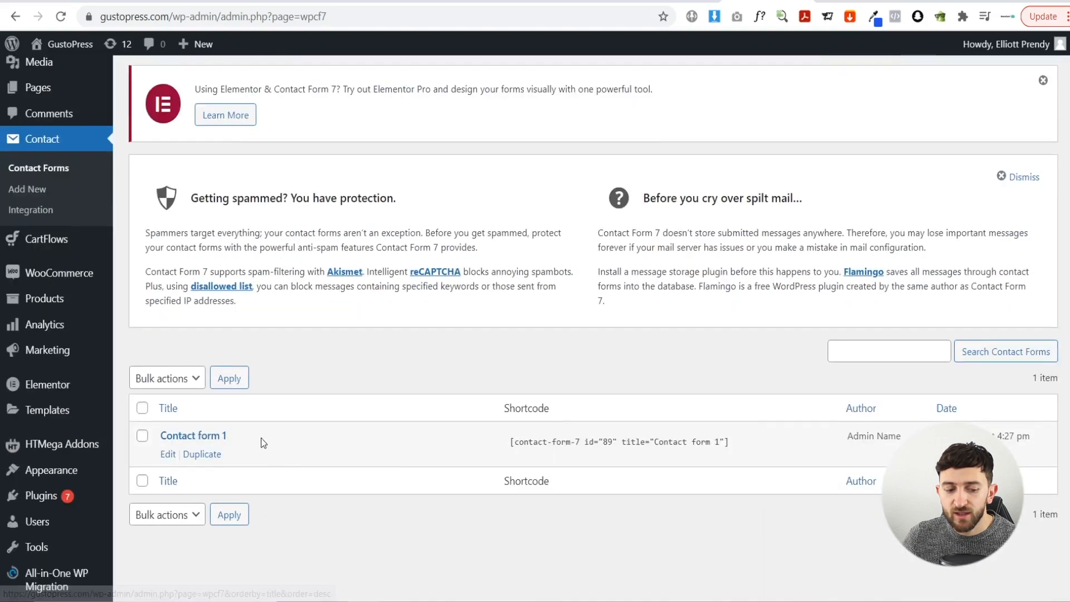
{"action": "left_click", "coordinate": [174, 441]}
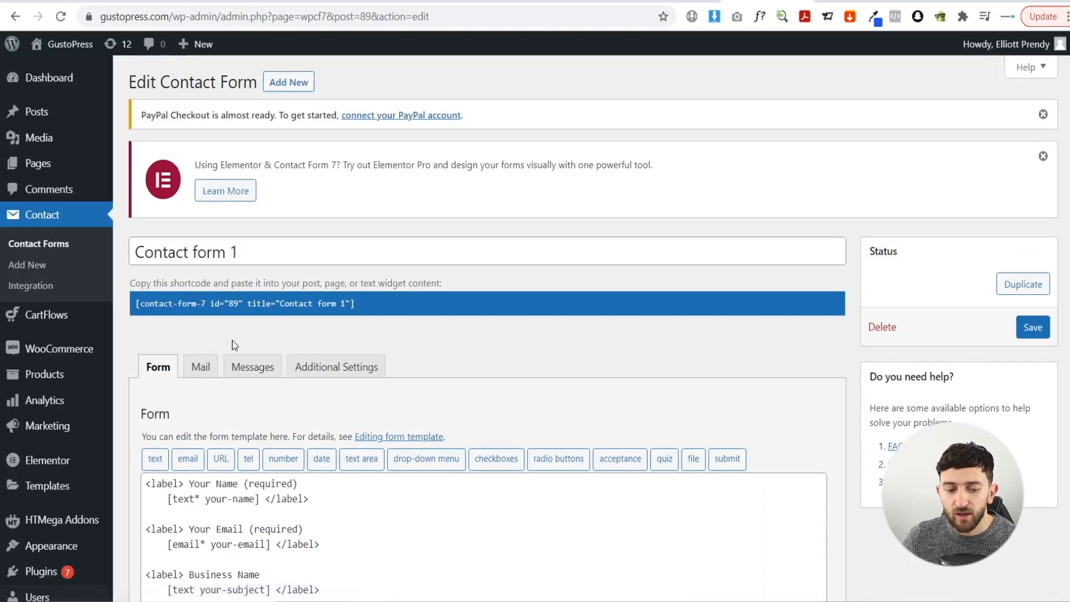
{"action": "left_click", "coordinate": [202, 368]}
- Replace the orders recipient with the site's contact address and save the form
{"action": "scroll", "coordinate": [425, 335], "scroll_direction": "down", "scroll_amount": 3}
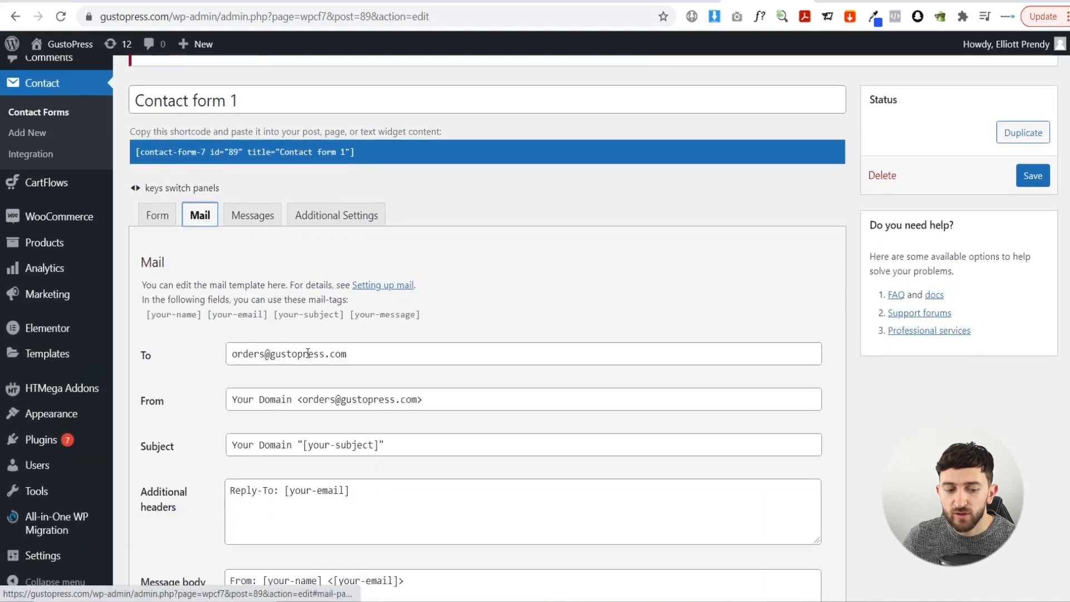
{"action": "left_click_drag", "start_coordinate": [377, 351], "coordinate": [233, 351]}
{"action": "key", "text": "ctrl+v"}
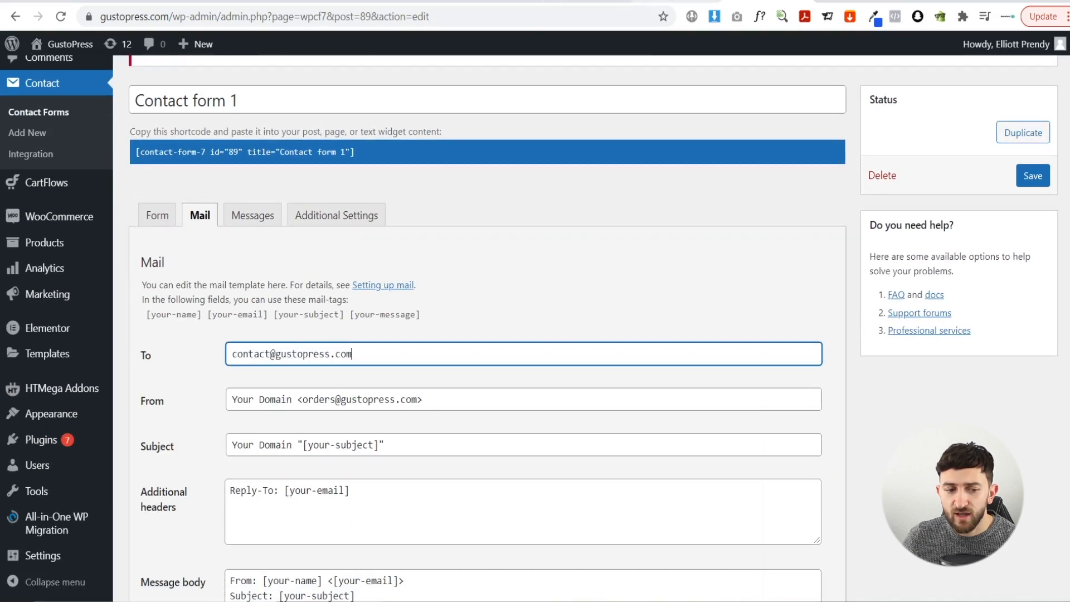
{"action": "left_click", "coordinate": [677, 1]}
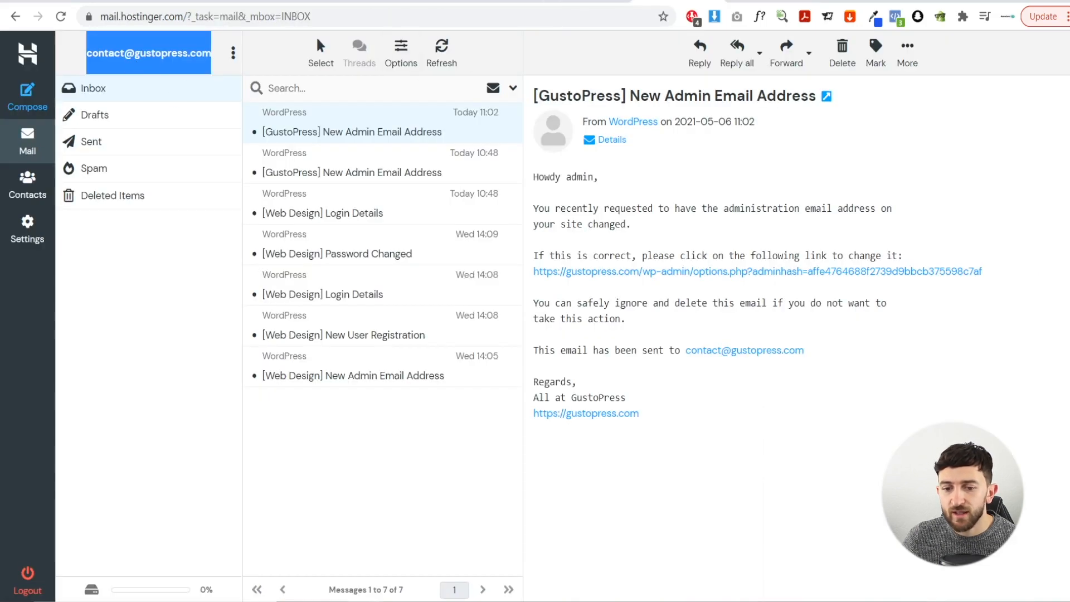
{"action": "left_click", "coordinate": [770, 1]}
{"action": "scroll", "coordinate": [402, 331], "scroll_direction": "down", "scroll_amount": 2}
{"action": "scroll", "coordinate": [400, 262], "scroll_direction": "down", "scroll_amount": 1}
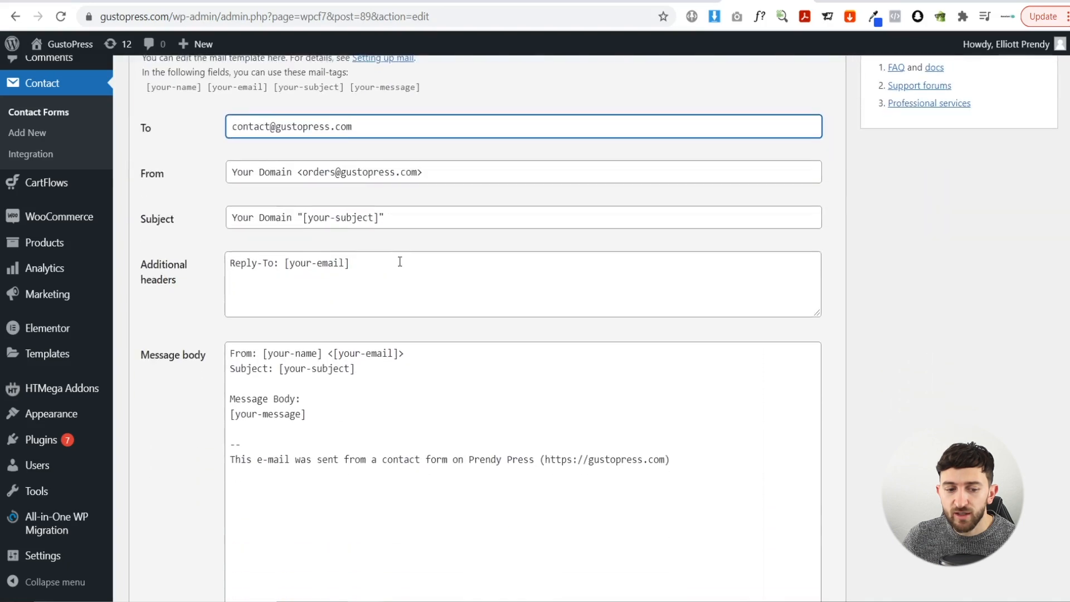
{"action": "scroll", "coordinate": [345, 234], "scroll_direction": "down", "scroll_amount": 5}
{"action": "left_click", "coordinate": [145, 524]}
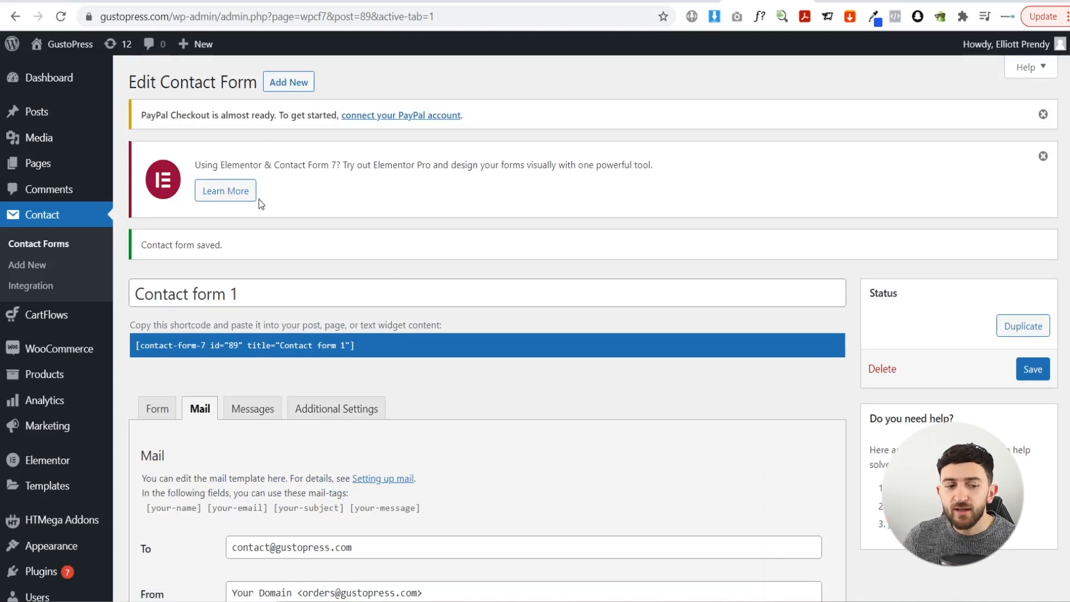
- Check the live Website Reviews $99 checkout, which shows no payment methods, then return to the Dashboard
{"action": "left_click", "coordinate": [73, 50]}
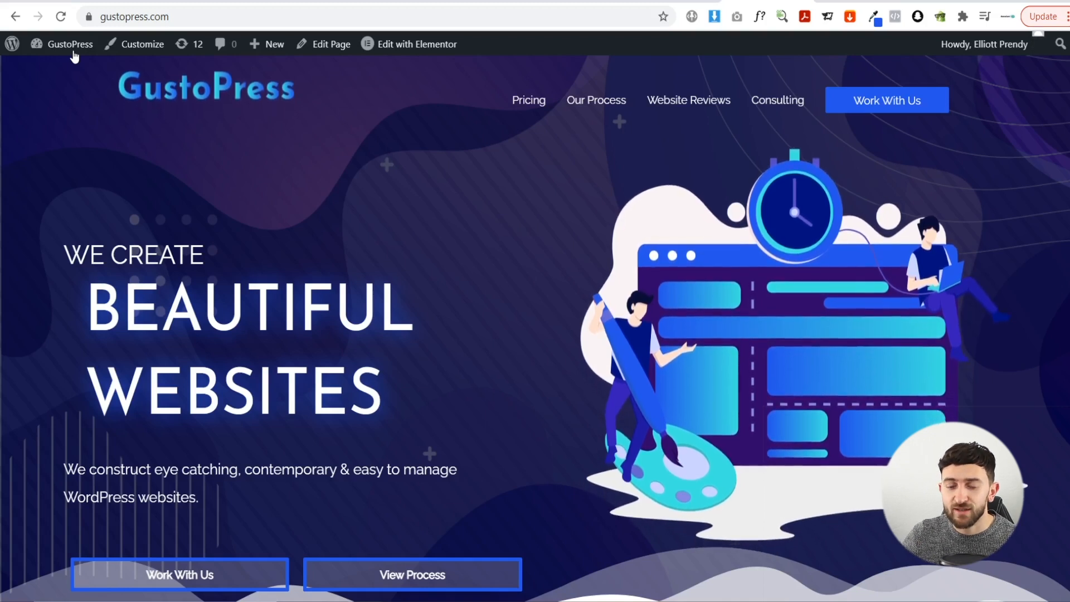
{"action": "left_click", "coordinate": [708, 109]}
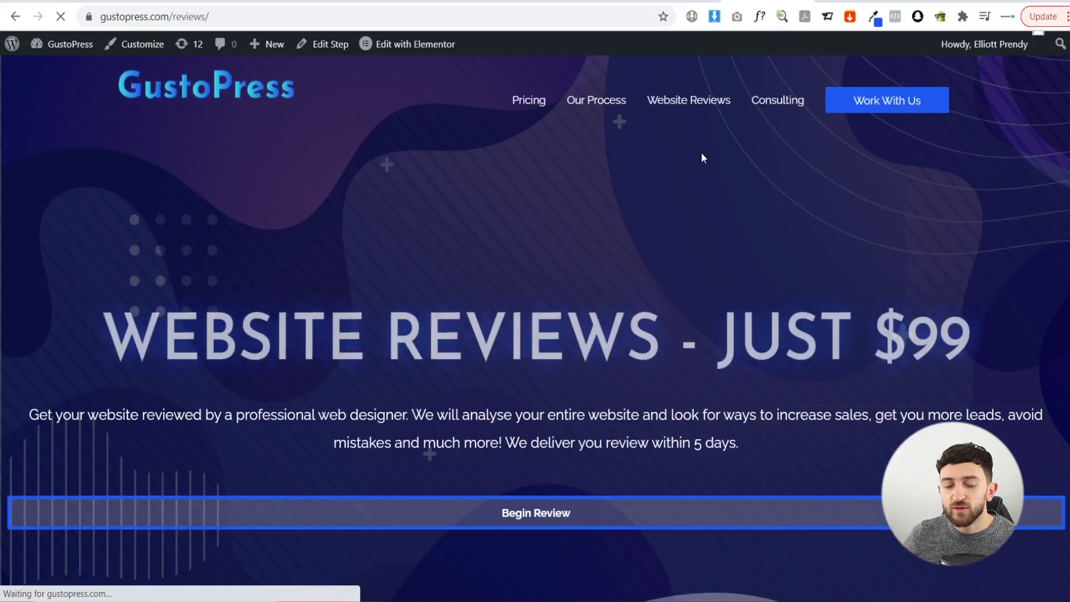
{"action": "scroll", "coordinate": [633, 205], "scroll_direction": "down", "scroll_amount": 10}
{"action": "scroll", "coordinate": [558, 253], "scroll_direction": "down", "scroll_amount": 12}
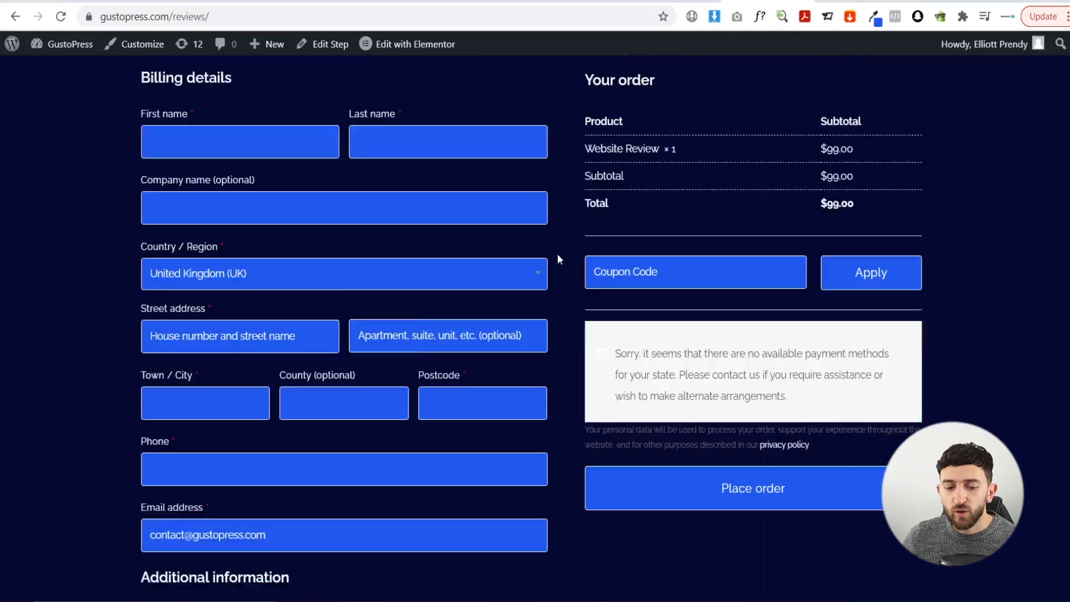
{"action": "scroll", "coordinate": [808, 265], "scroll_direction": "up", "scroll_amount": 3}
{"action": "scroll", "coordinate": [809, 306], "scroll_direction": "down", "scroll_amount": 3}
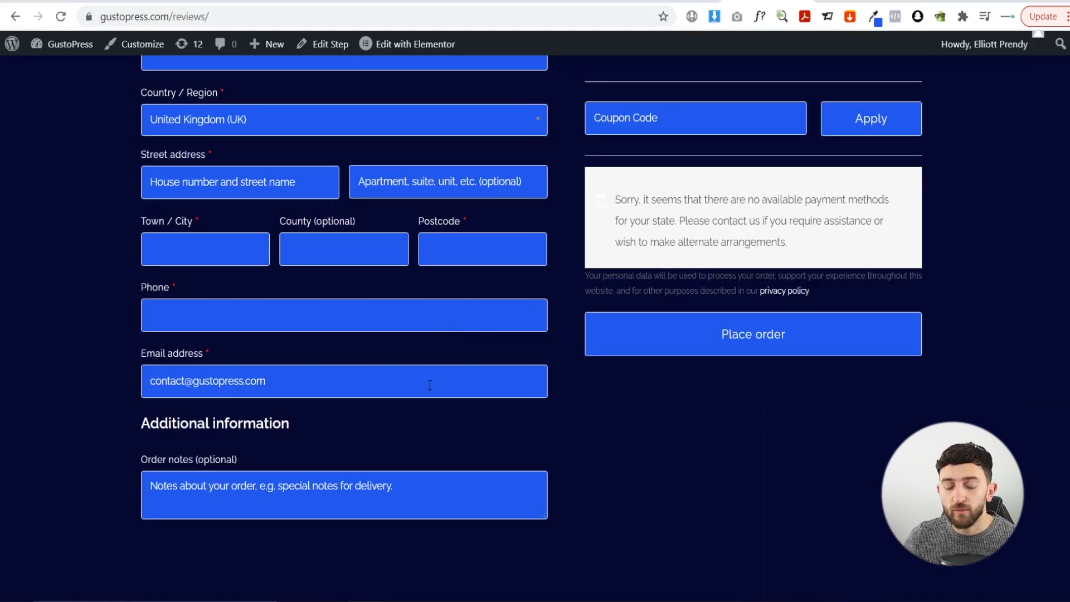
{"action": "scroll", "coordinate": [451, 357], "scroll_direction": "down", "scroll_amount": 1}
{"action": "scroll", "coordinate": [502, 375], "scroll_direction": "up", "scroll_amount": 11}
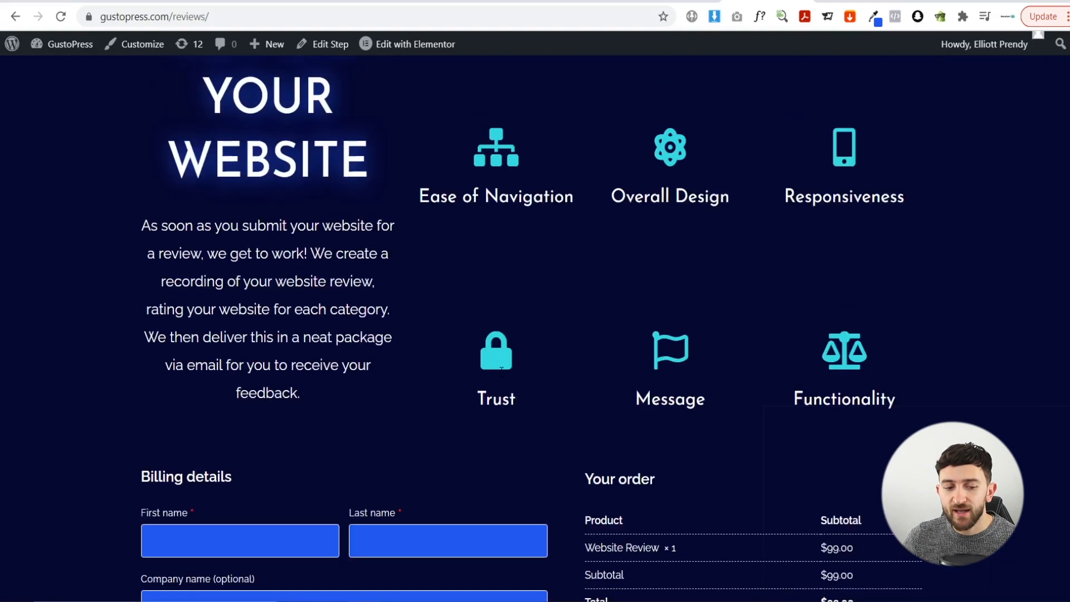
{"action": "scroll", "coordinate": [501, 374], "scroll_direction": "down", "scroll_amount": 3}
{"action": "scroll", "coordinate": [725, 401], "scroll_direction": "up", "scroll_amount": 15}
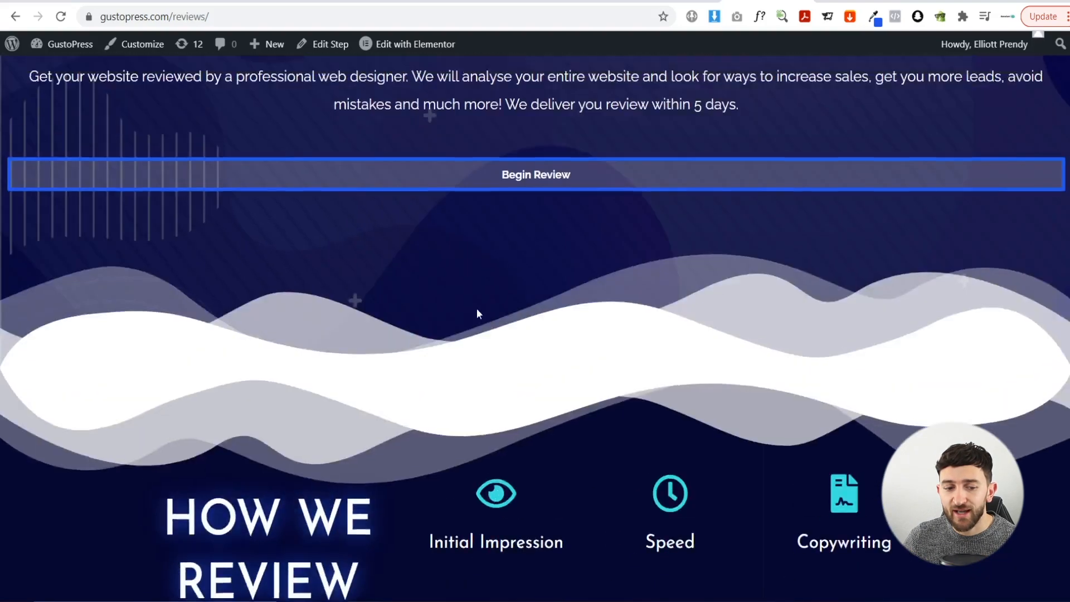
{"action": "left_click", "coordinate": [81, 44]}
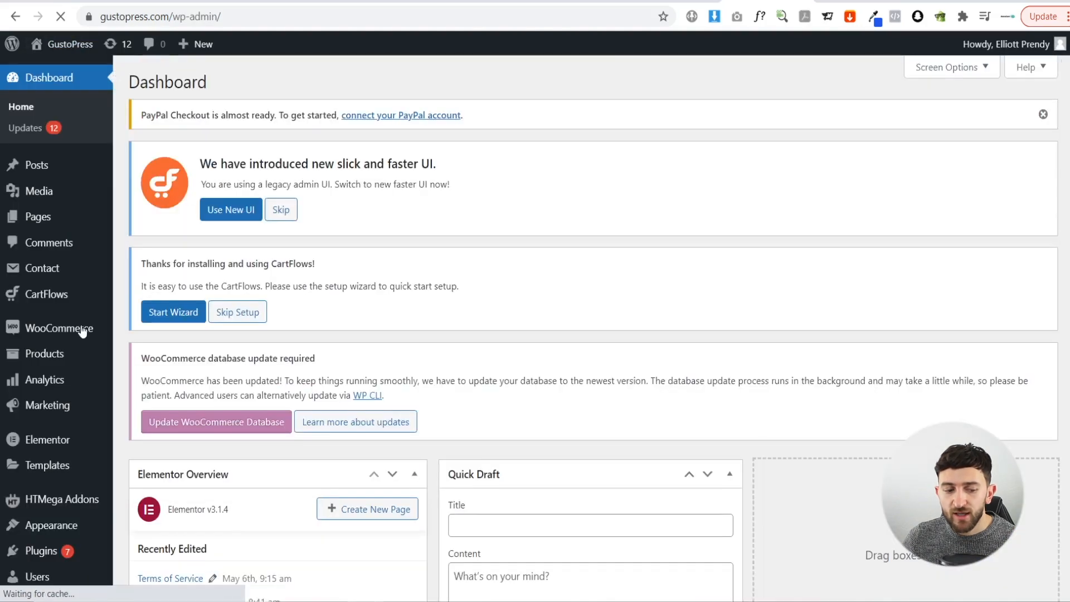
- Open WooCommerce Settings on the Payments list
{"action": "mouse_move", "coordinate": [69, 334]}
{"action": "left_click", "coordinate": [153, 438]}
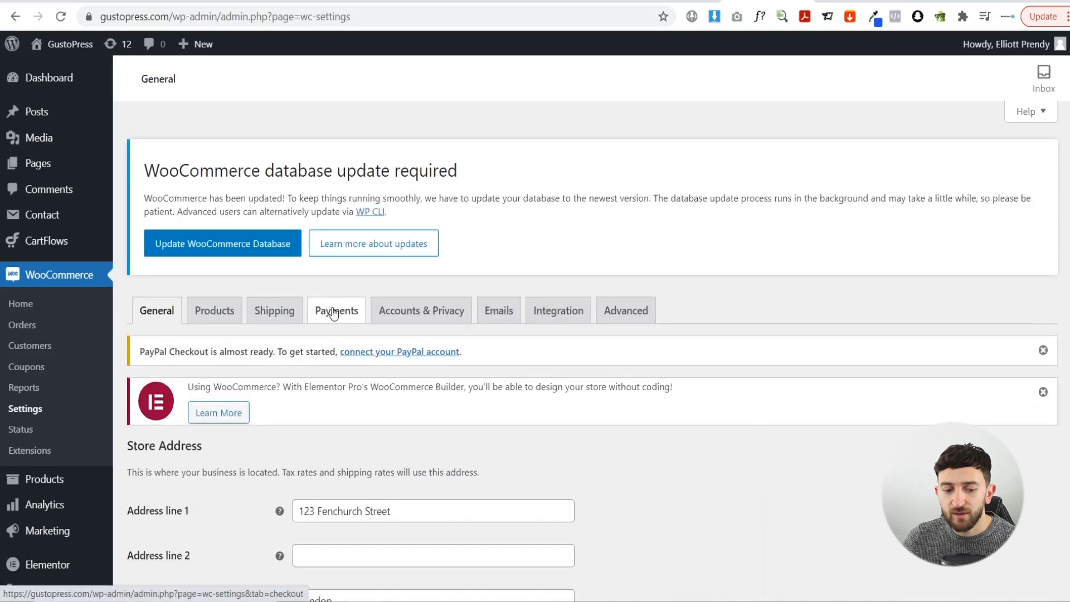
{"action": "left_click", "coordinate": [334, 313]}
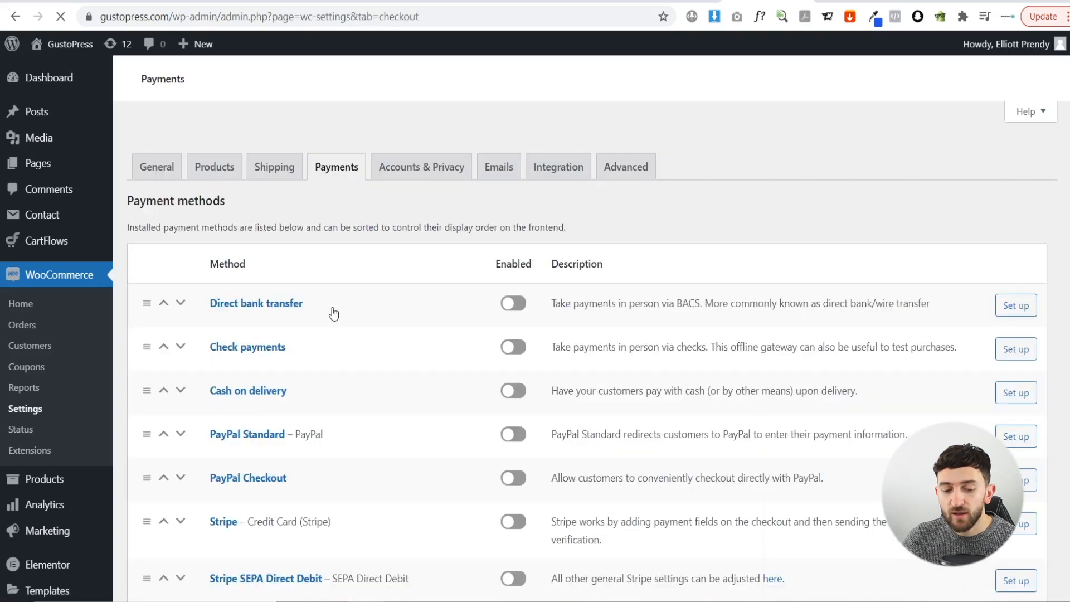
{"action": "scroll", "coordinate": [466, 311], "scroll_direction": "down", "scroll_amount": 5}
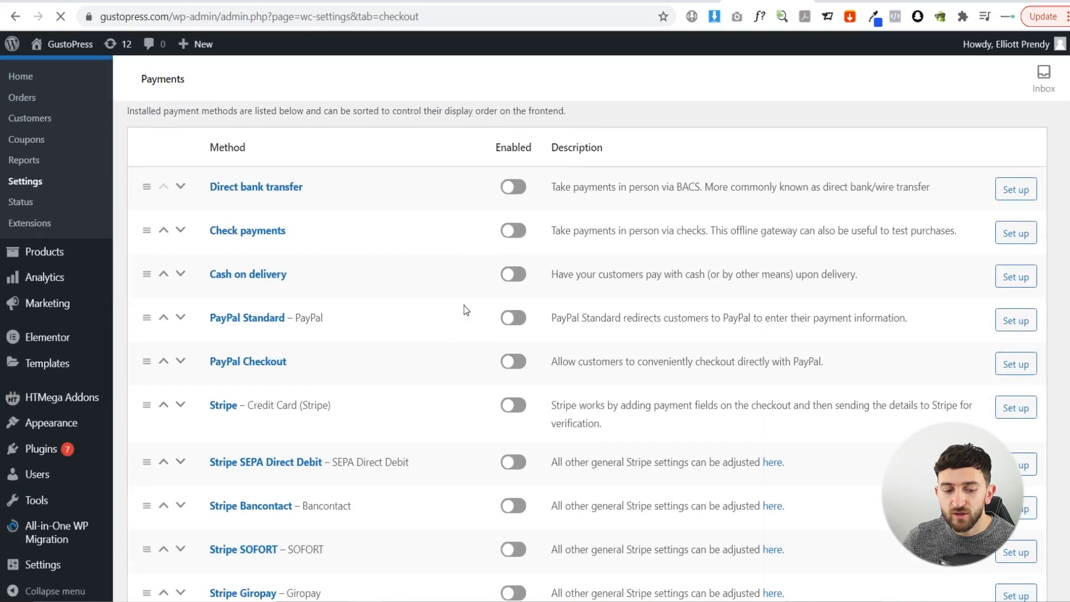
{"action": "scroll", "coordinate": [264, 385], "scroll_direction": "up", "scroll_amount": 2}
{"action": "scroll", "coordinate": [264, 392], "scroll_direction": "down", "scroll_amount": 2}
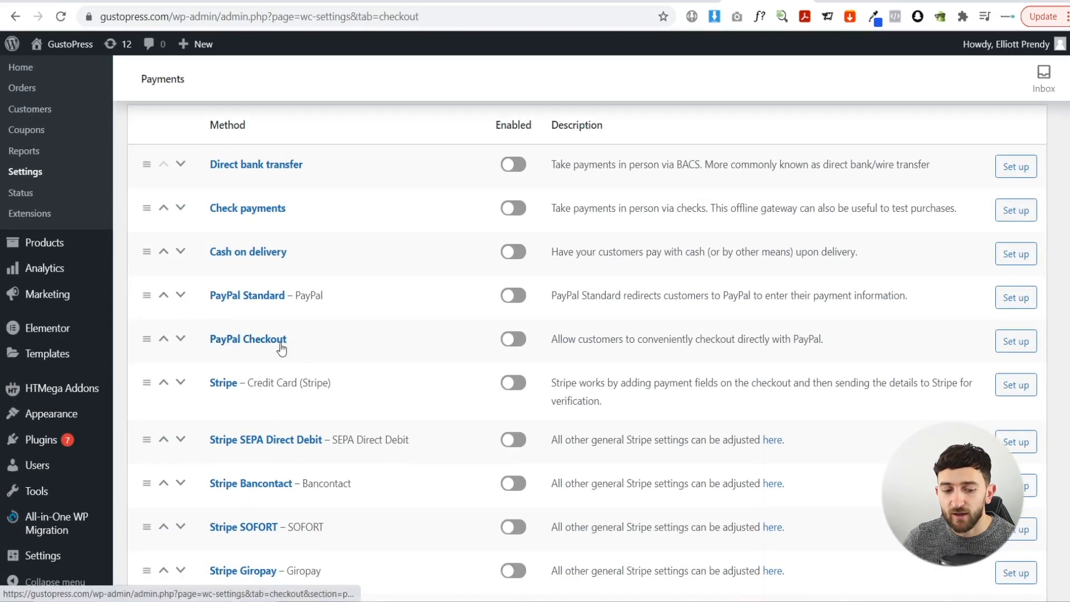
- Enable PayPal Checkout and Stripe, and open PayPal Checkout's setup page
{"action": "left_click", "coordinate": [518, 341]}
{"action": "left_click", "coordinate": [512, 384]}
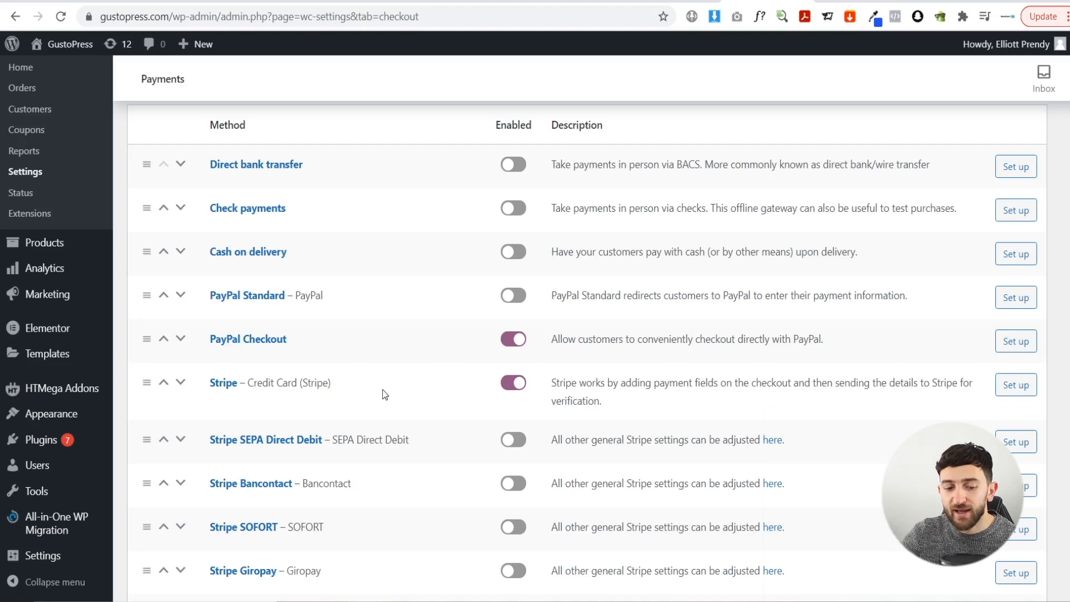
{"action": "left_click", "coordinate": [1016, 341]}
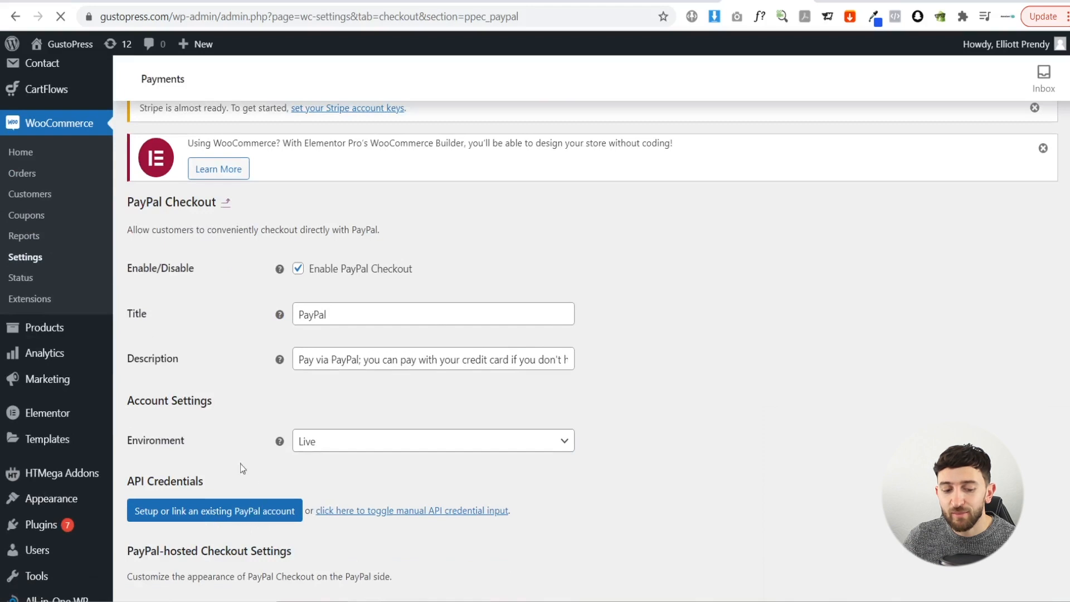
{"action": "scroll", "coordinate": [303, 440], "scroll_direction": "down", "scroll_amount": 4}
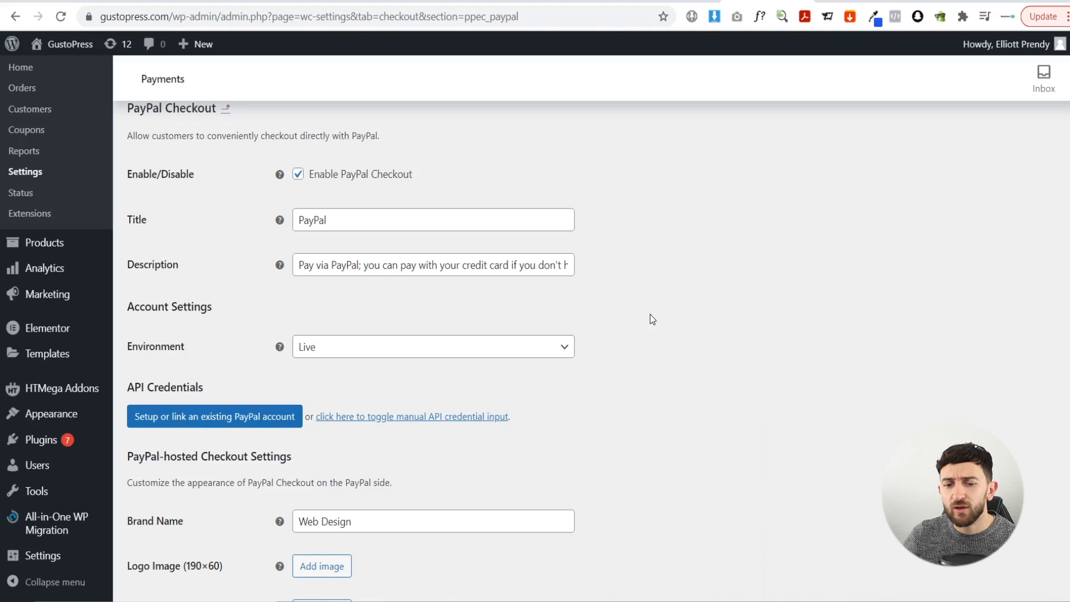
{"action": "key", "text": "ctrl+t"}
{"action": "type", "text": "paypal nu"}
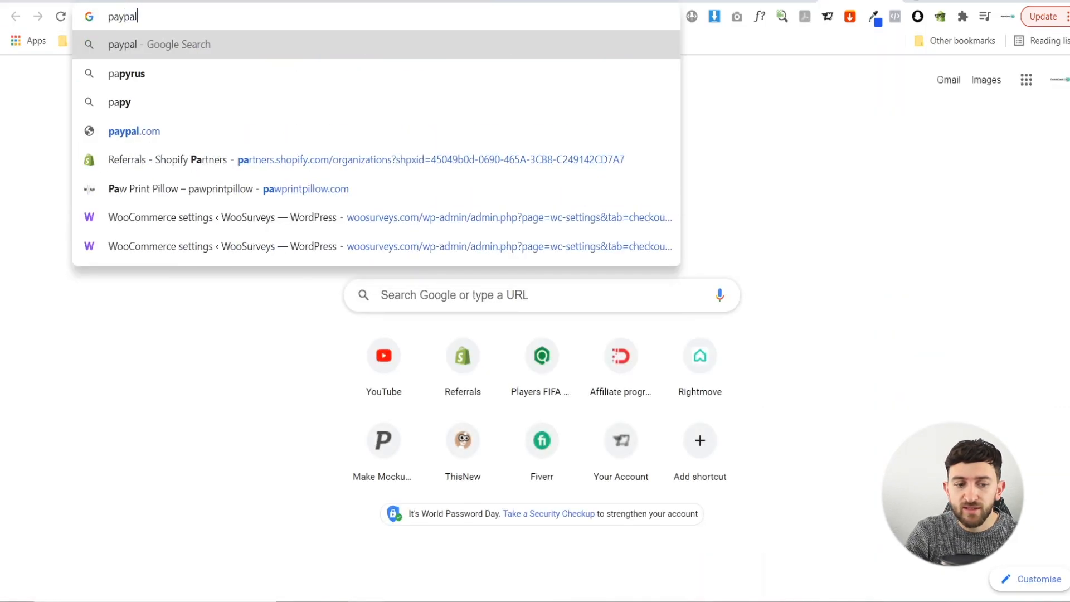
{"action": "key", "text": "BackSpace"}
{"action": "key", "text": "BackSpace"}
{"action": "type", "text": "b"}
{"action": "key", "text": "Down"}
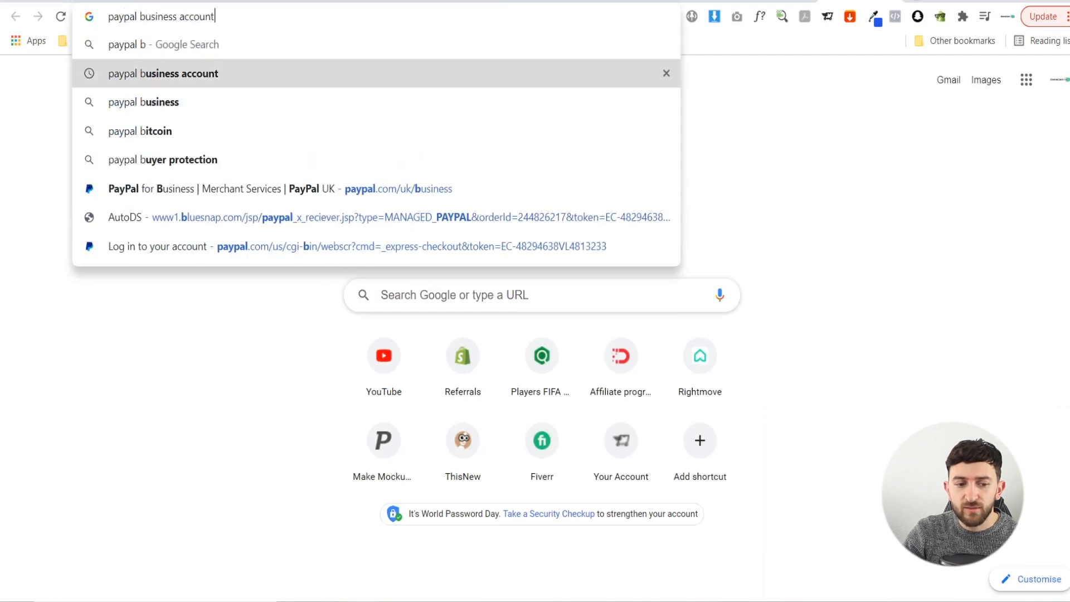
{"action": "key", "text": "Return"}
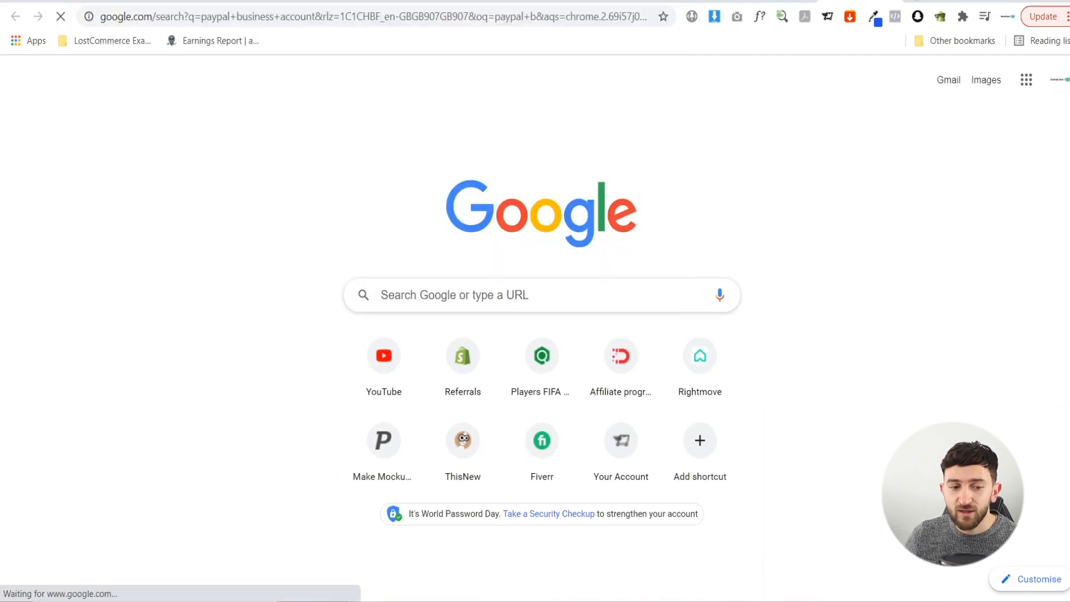
{"action": "left_click", "coordinate": [276, 209]}
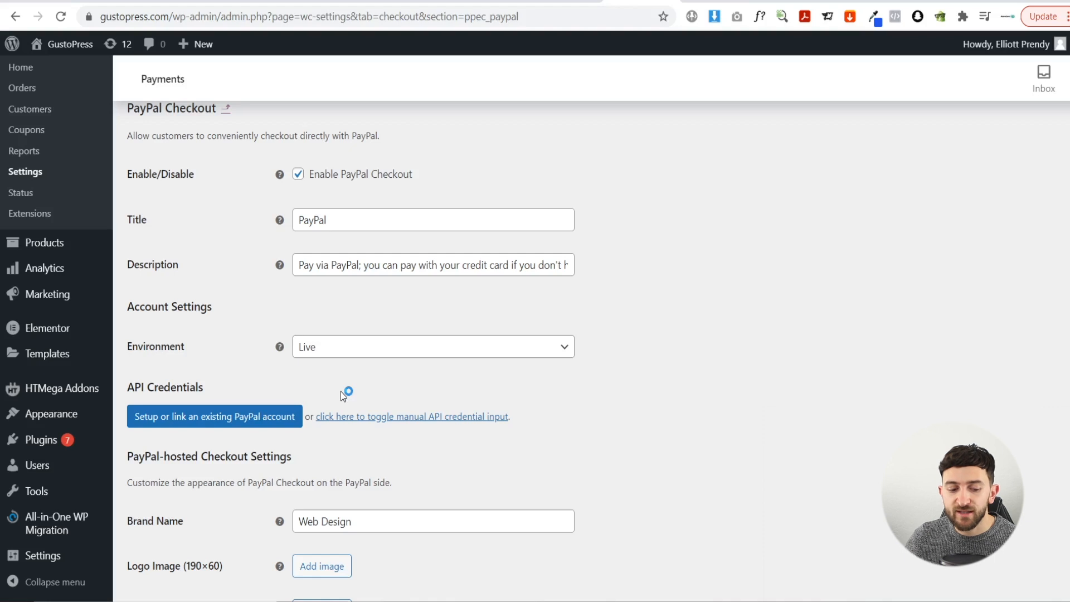
- Change the PayPal Checkout brand name from Web Design to GustoPress
{"action": "scroll", "coordinate": [213, 437], "scroll_direction": "down", "scroll_amount": 3}
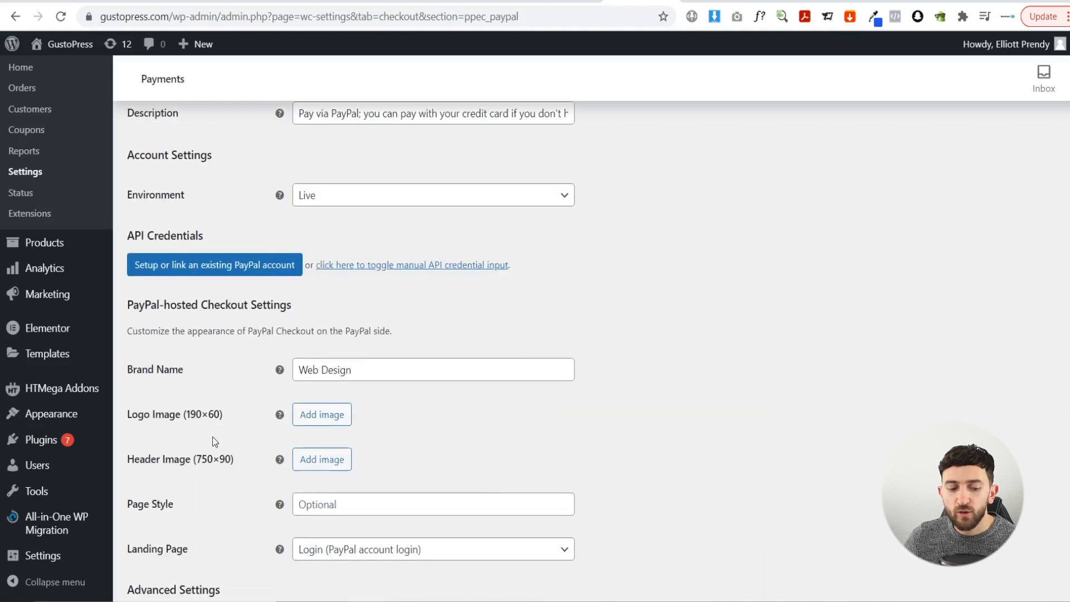
{"action": "triple_click", "coordinate": [385, 375]}
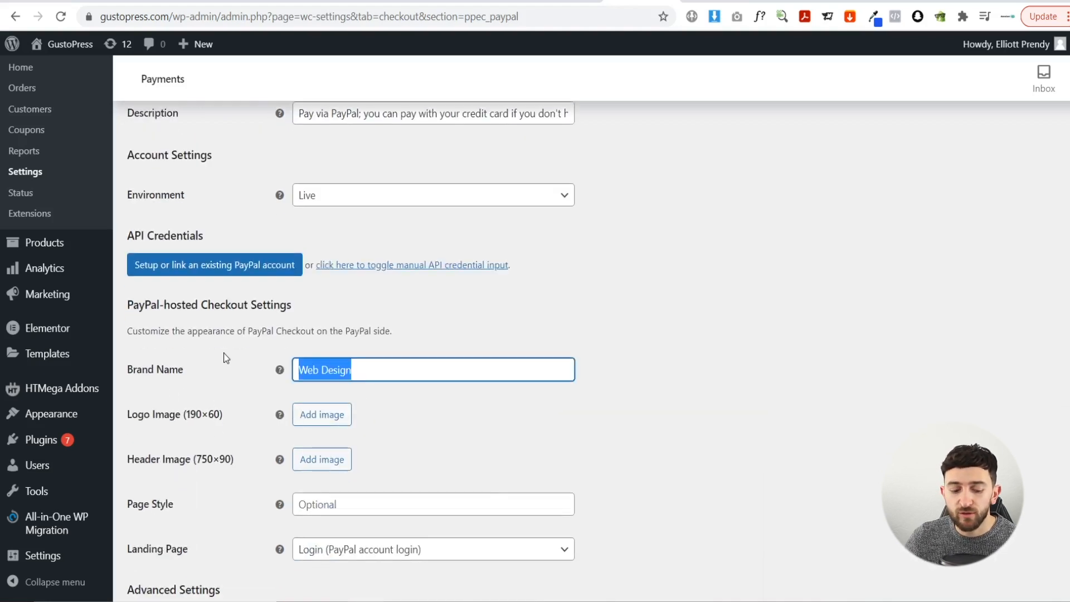
{"action": "type", "text": "GustoPress"}
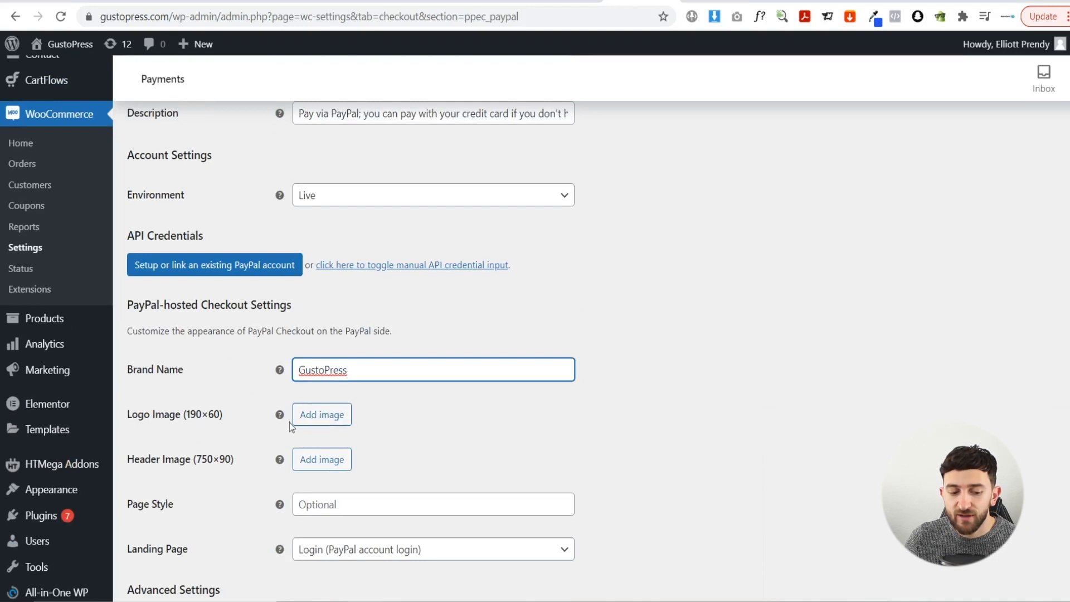
- Set the GustoPress logo as the checkout logo, then remove the image again
{"action": "left_click", "coordinate": [334, 419]}
{"action": "left_click", "coordinate": [92, 246]}
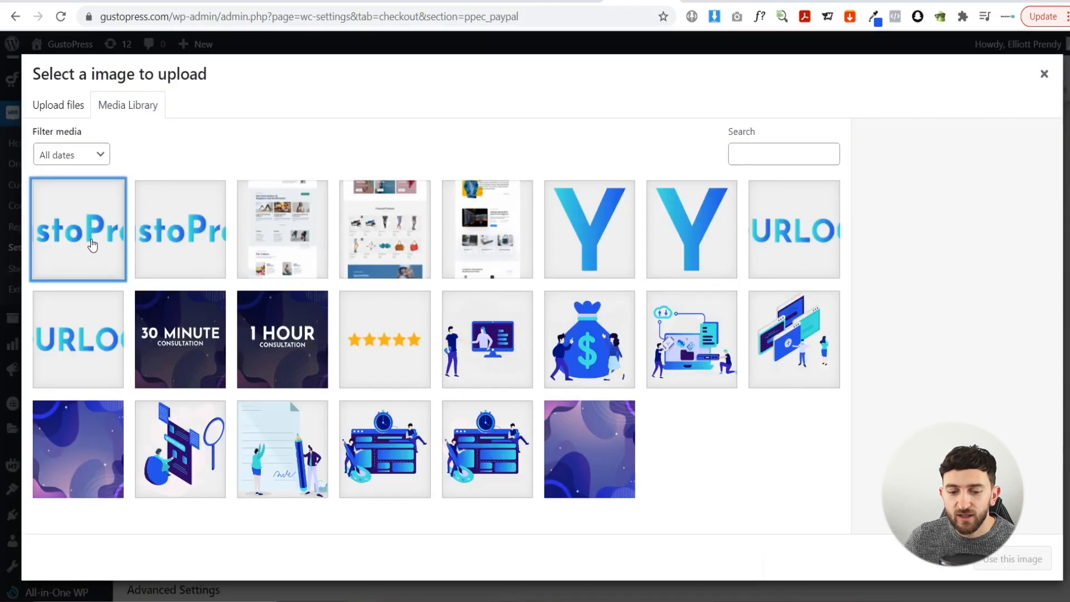
{"action": "left_click", "coordinate": [1003, 564]}
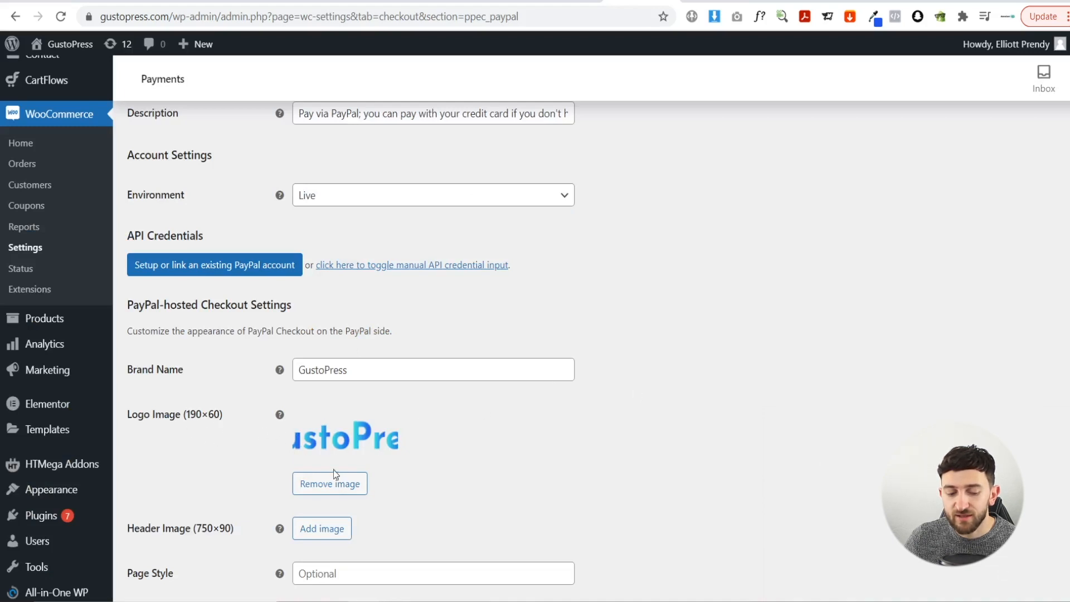
{"action": "left_click", "coordinate": [338, 484]}
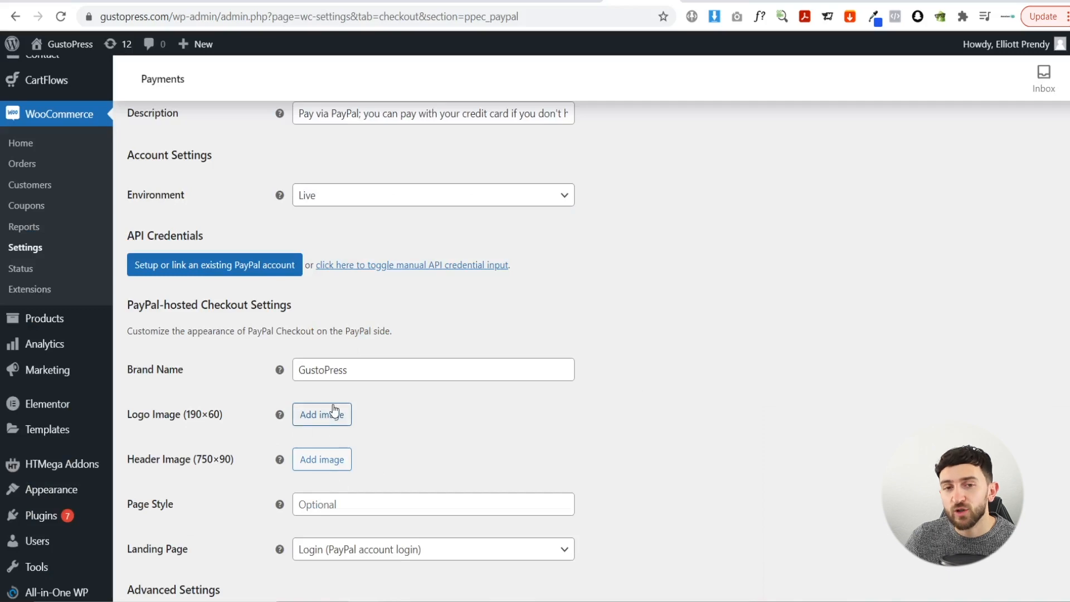
- Save the PayPal Checkout settings
{"action": "scroll", "coordinate": [383, 385], "scroll_direction": "down", "scroll_amount": 8}
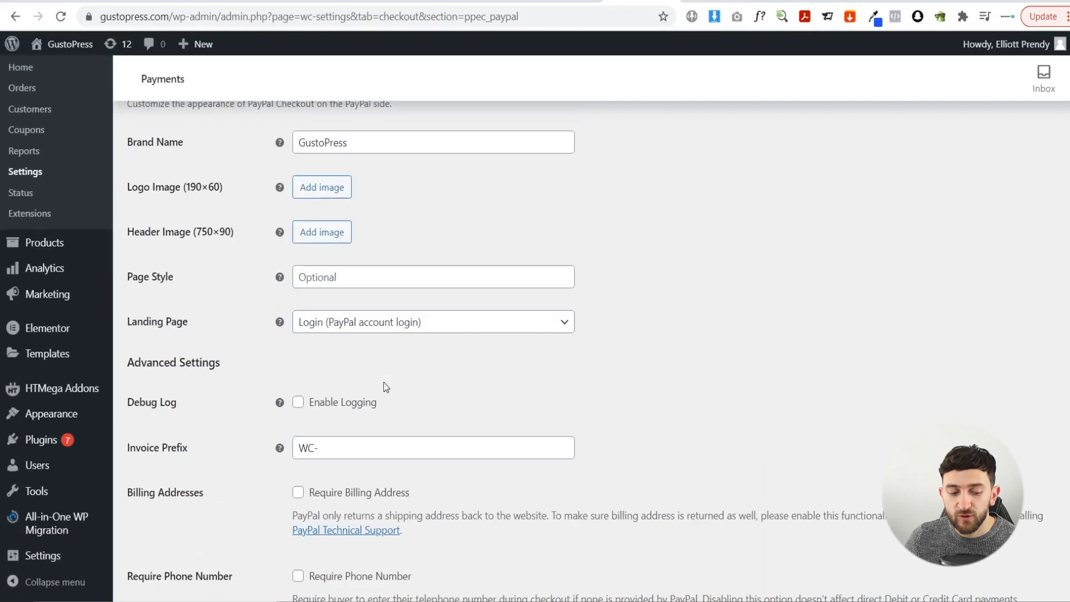
{"action": "scroll", "coordinate": [384, 385], "scroll_direction": "down", "scroll_amount": 11}
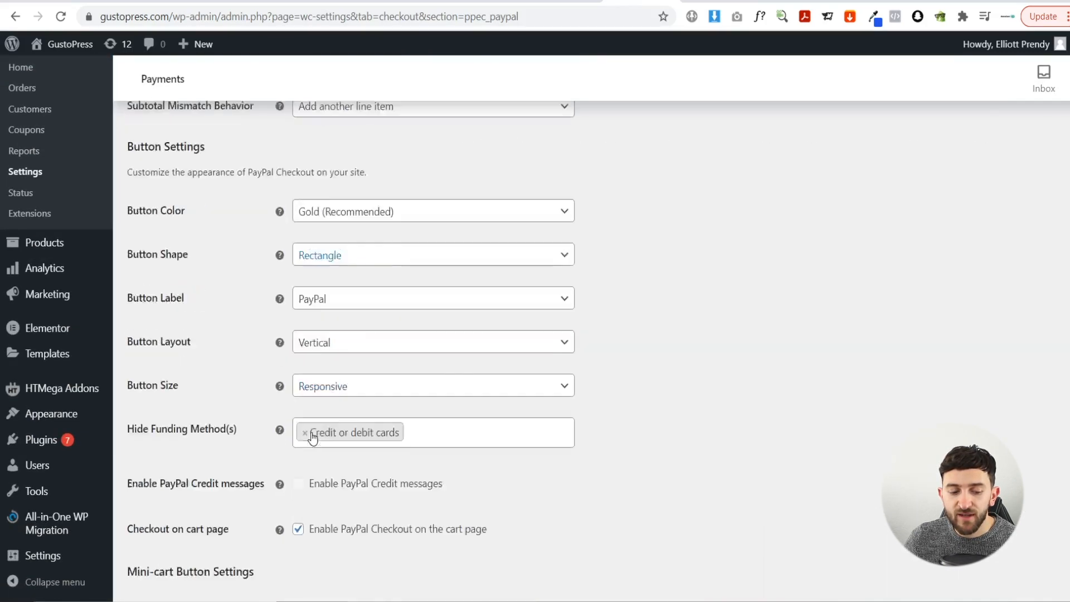
{"action": "left_click", "coordinate": [177, 523]}
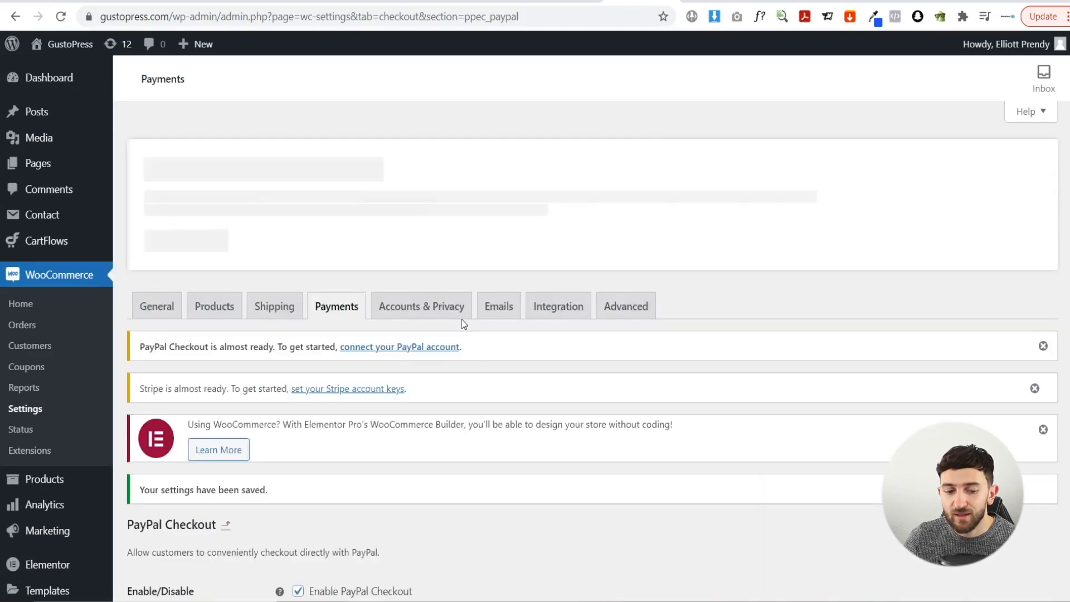
{"action": "scroll", "coordinate": [447, 363], "scroll_direction": "down", "scroll_amount": 4}
{"action": "scroll", "coordinate": [333, 106], "scroll_direction": "up", "scroll_amount": 3}
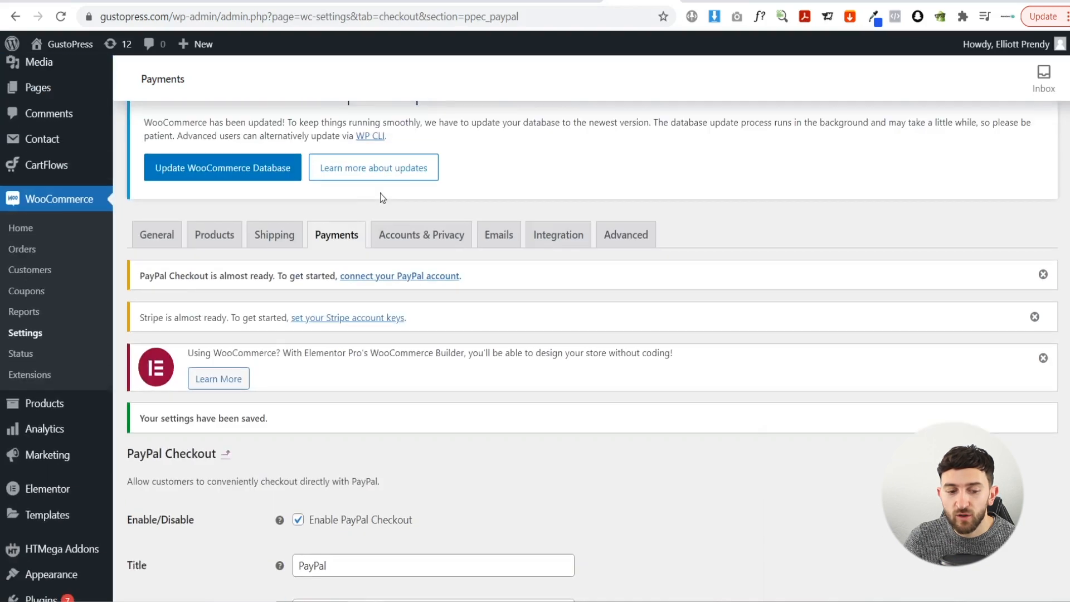
- Open Stripe's settings from the Payments list, then switch to the Stripe dashboard's API keys
{"action": "left_click", "coordinate": [342, 250]}
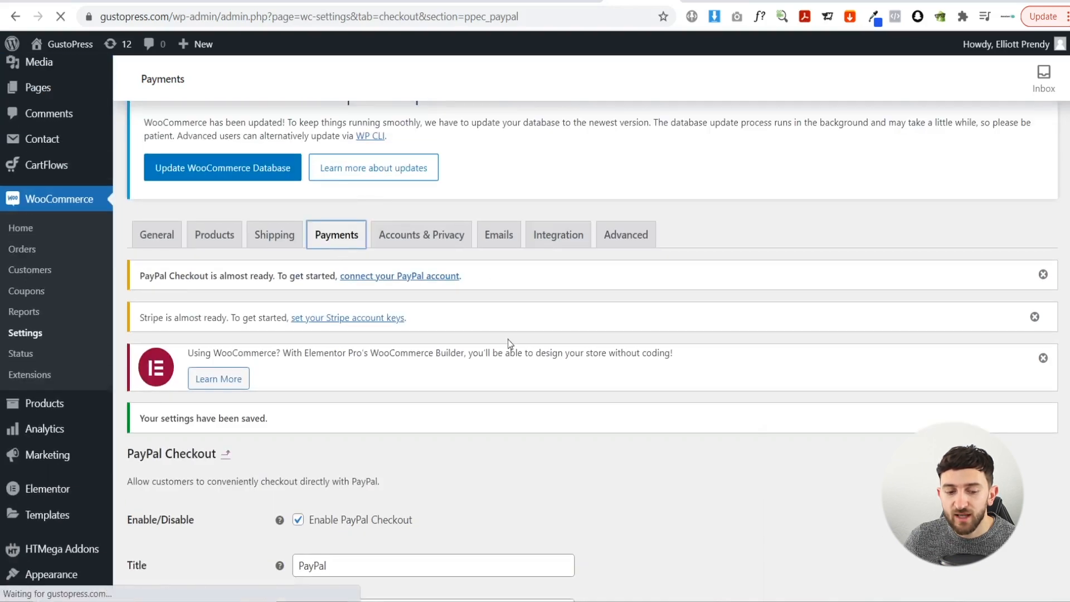
{"action": "scroll", "coordinate": [393, 421], "scroll_direction": "down", "scroll_amount": 2}
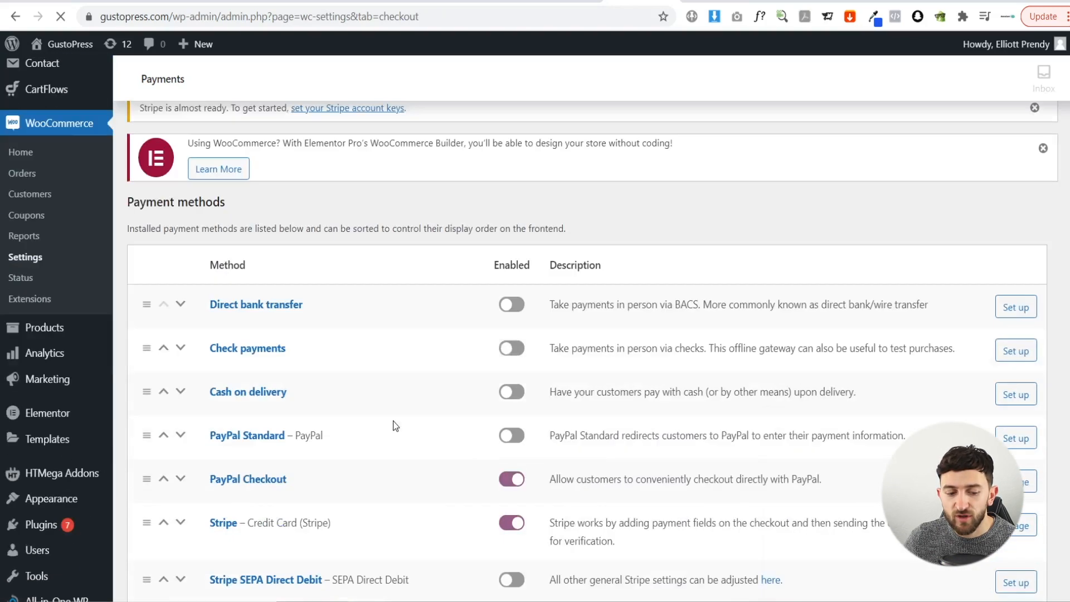
{"action": "scroll", "coordinate": [393, 420], "scroll_direction": "down", "scroll_amount": 4}
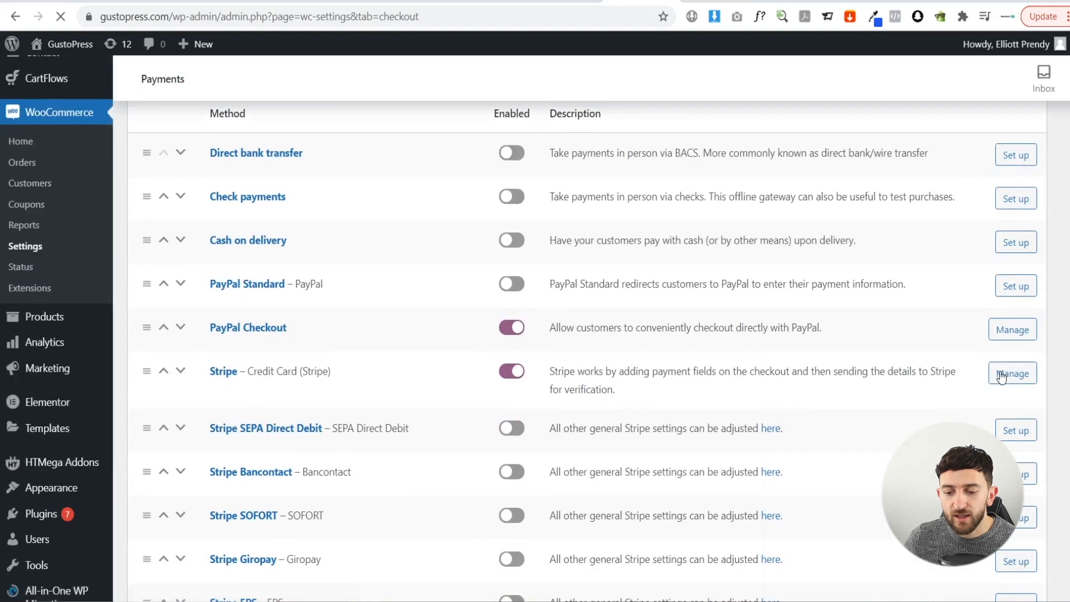
{"action": "left_click", "coordinate": [1000, 374]}
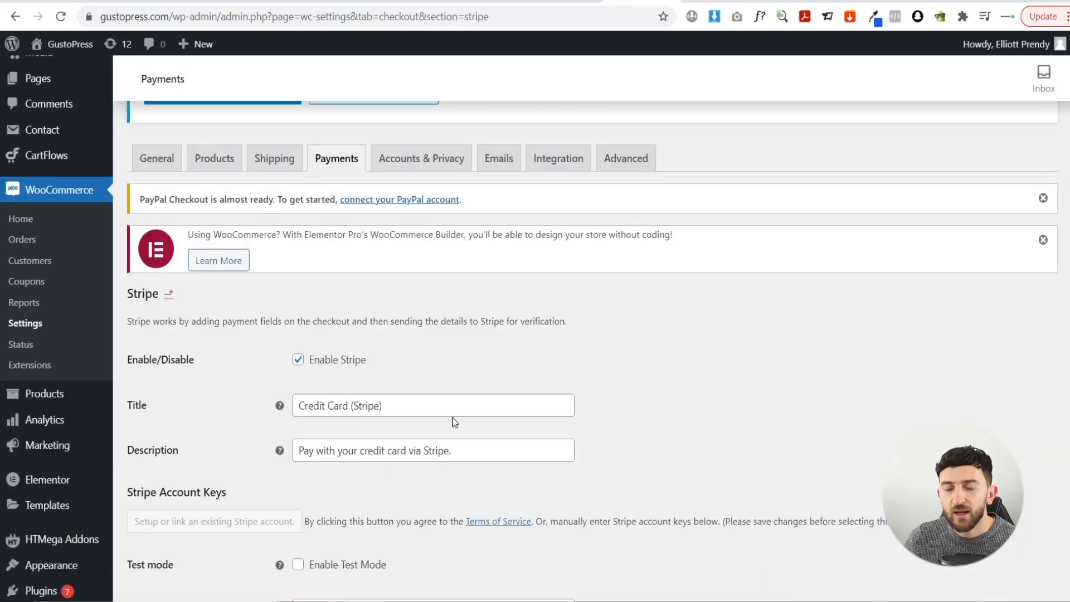
{"action": "scroll", "coordinate": [449, 390], "scroll_direction": "down", "scroll_amount": 6}
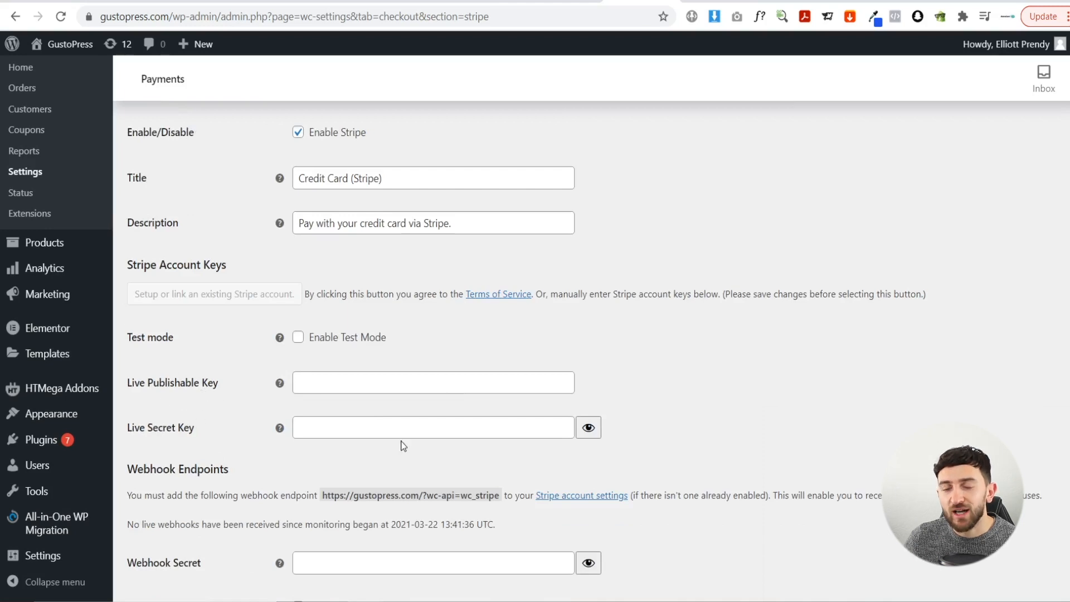
{"action": "left_click", "coordinate": [864, 1]}
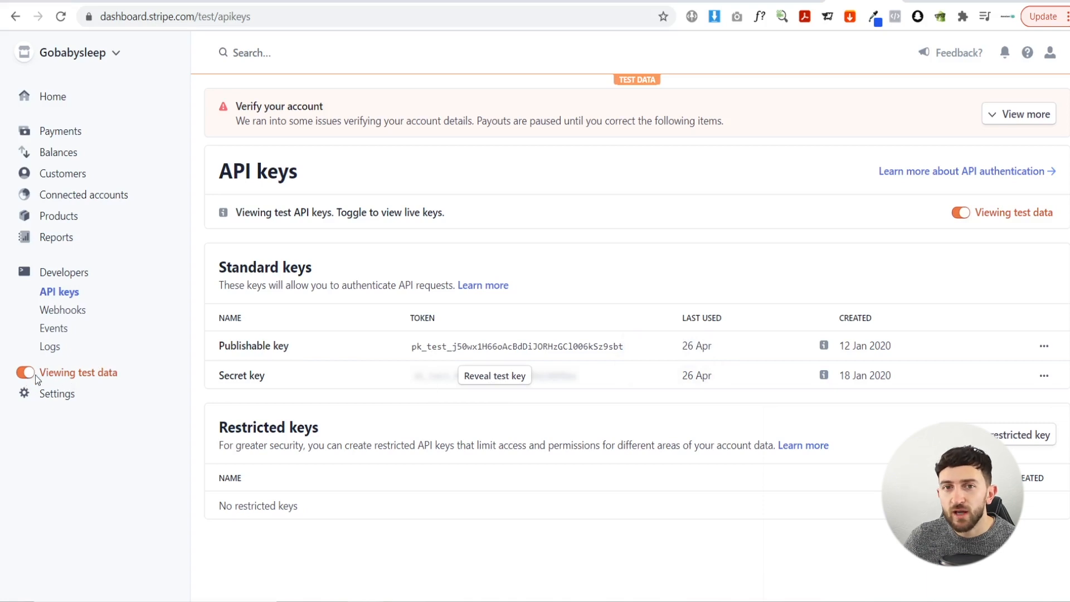
- Copy the Stripe test publishable key from the Stripe Dashboard
{"action": "left_click", "coordinate": [484, 346]}
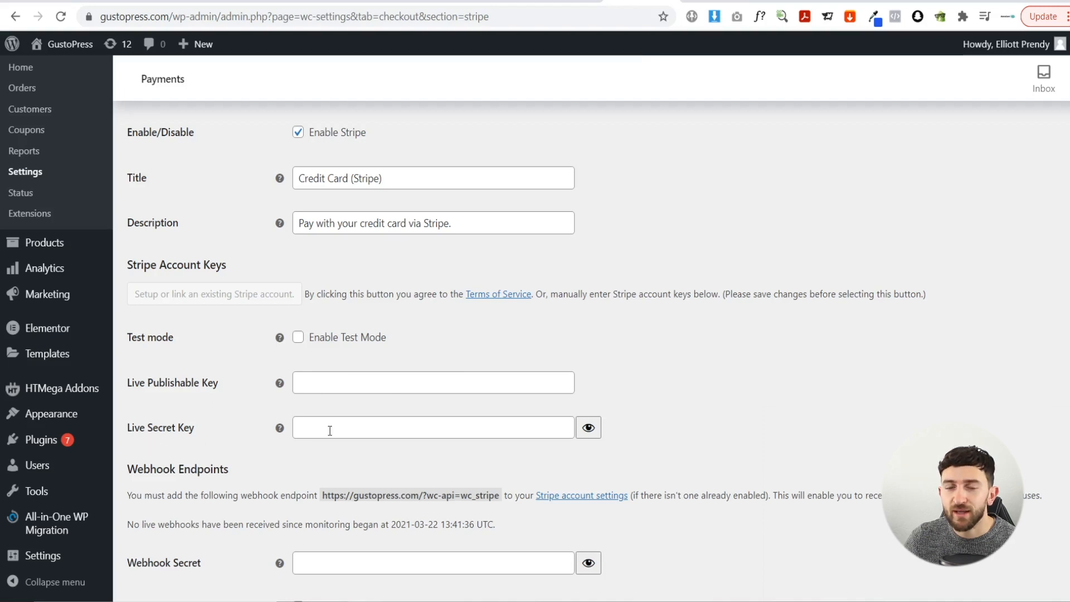
- Save the WooCommerce Stripe payment settings and visit the live GustoPress homepage
{"action": "scroll", "coordinate": [379, 423], "scroll_direction": "down", "scroll_amount": 10}
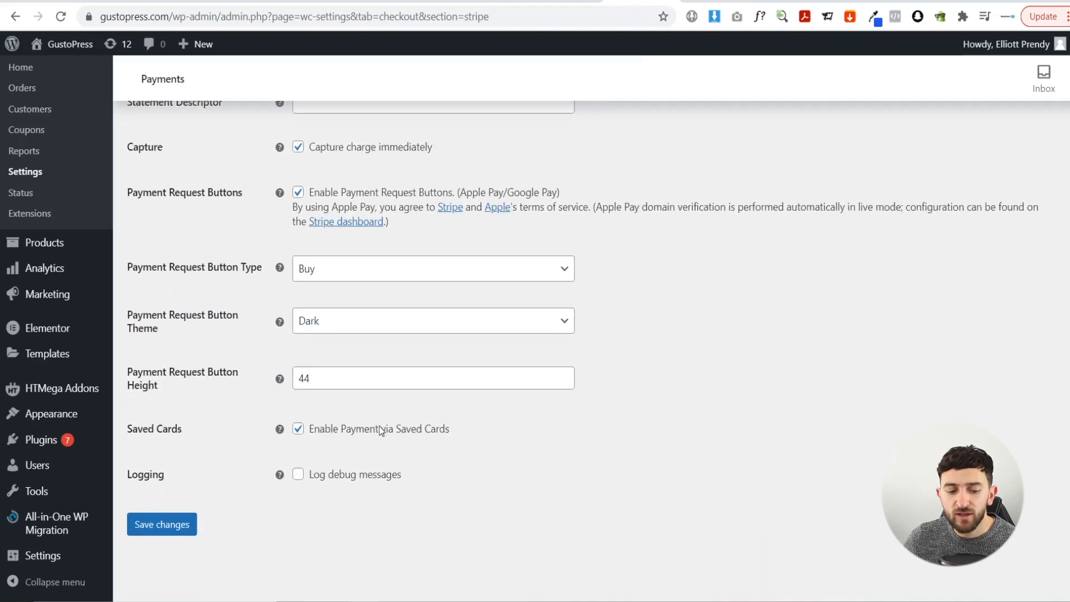
{"action": "left_click", "coordinate": [173, 530]}
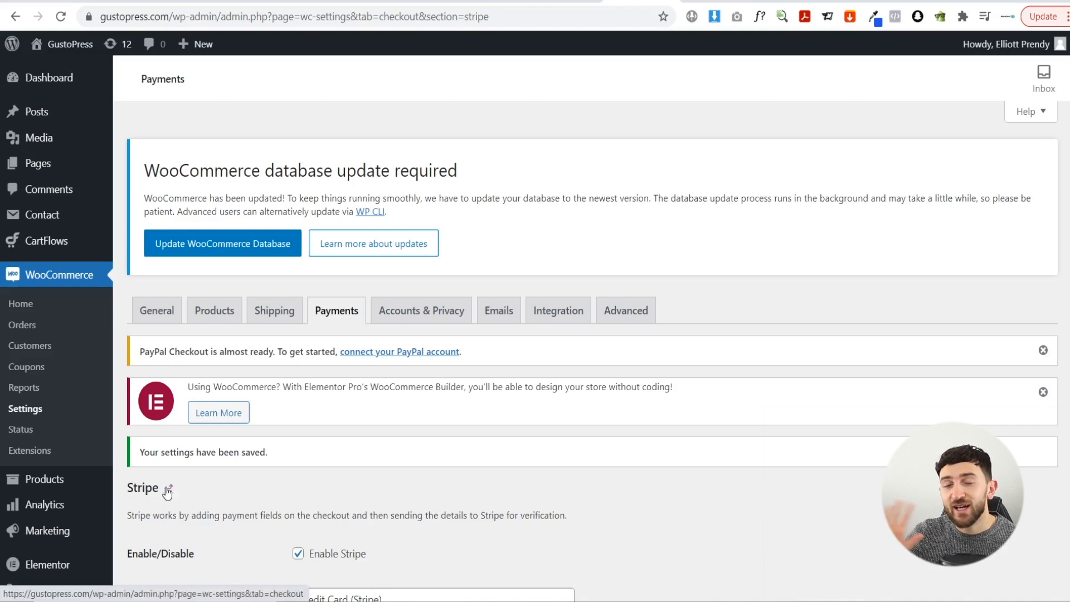
{"action": "left_click", "coordinate": [69, 50]}
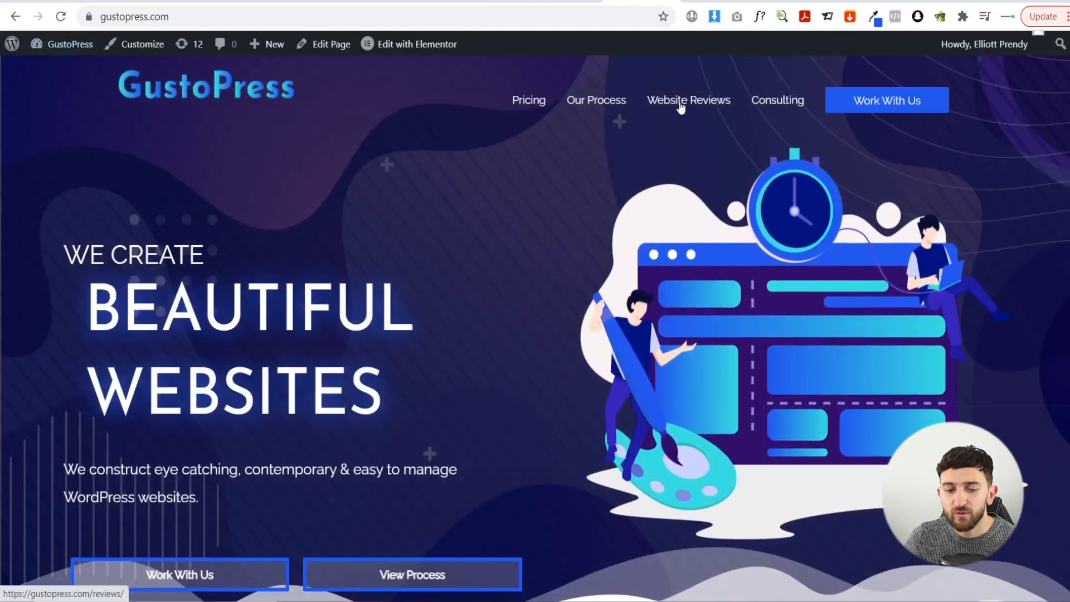
- Expand the Website Reviews item in the Main Menu editor to see its Reviews page link
{"action": "left_click", "coordinate": [51, 47]}
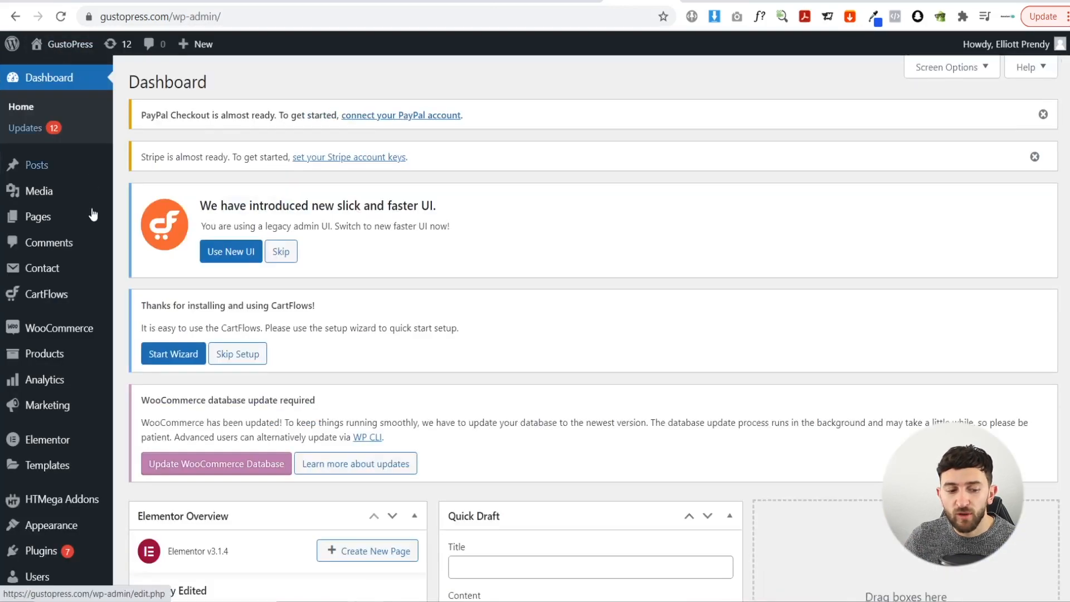
{"action": "mouse_move", "coordinate": [111, 268]}
{"action": "scroll", "coordinate": [112, 267], "scroll_direction": "down", "scroll_amount": 5}
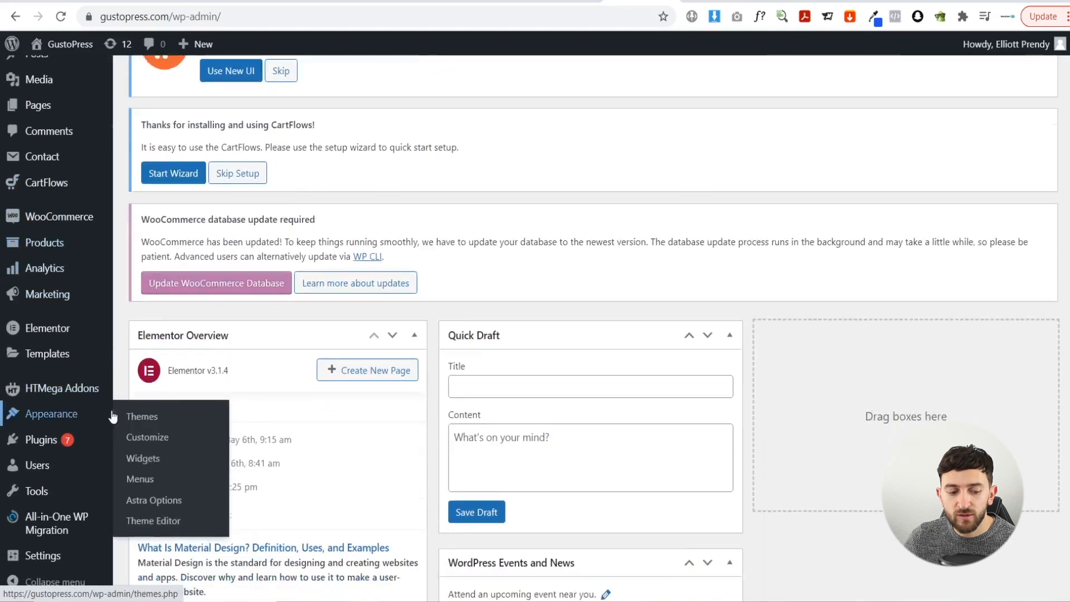
{"action": "mouse_move", "coordinate": [67, 424]}
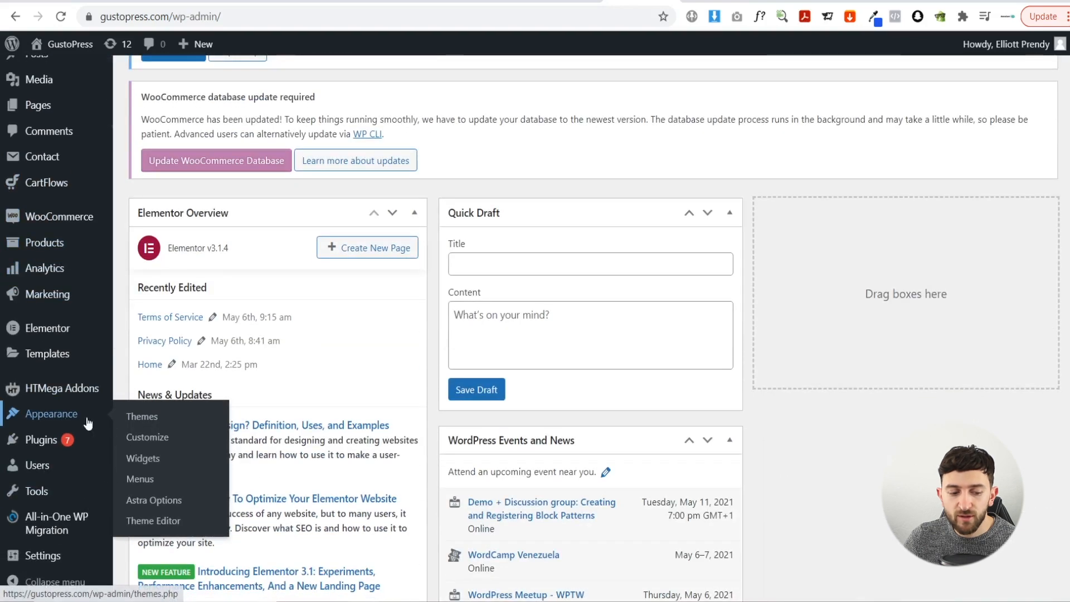
{"action": "left_click", "coordinate": [146, 480]}
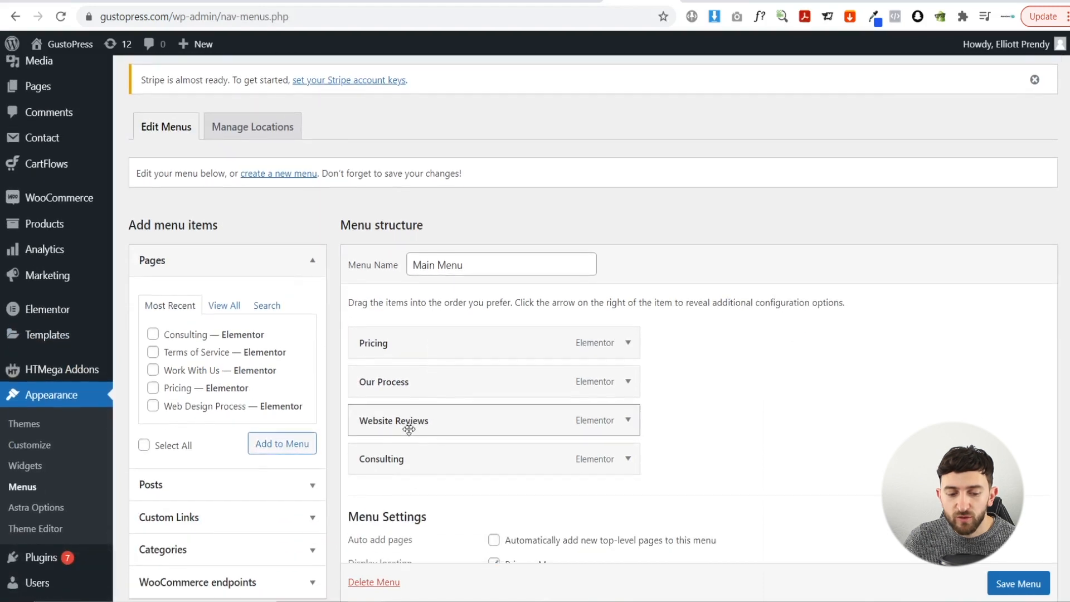
{"action": "left_click", "coordinate": [629, 422]}
{"action": "scroll", "coordinate": [622, 416], "scroll_direction": "down", "scroll_amount": 3}
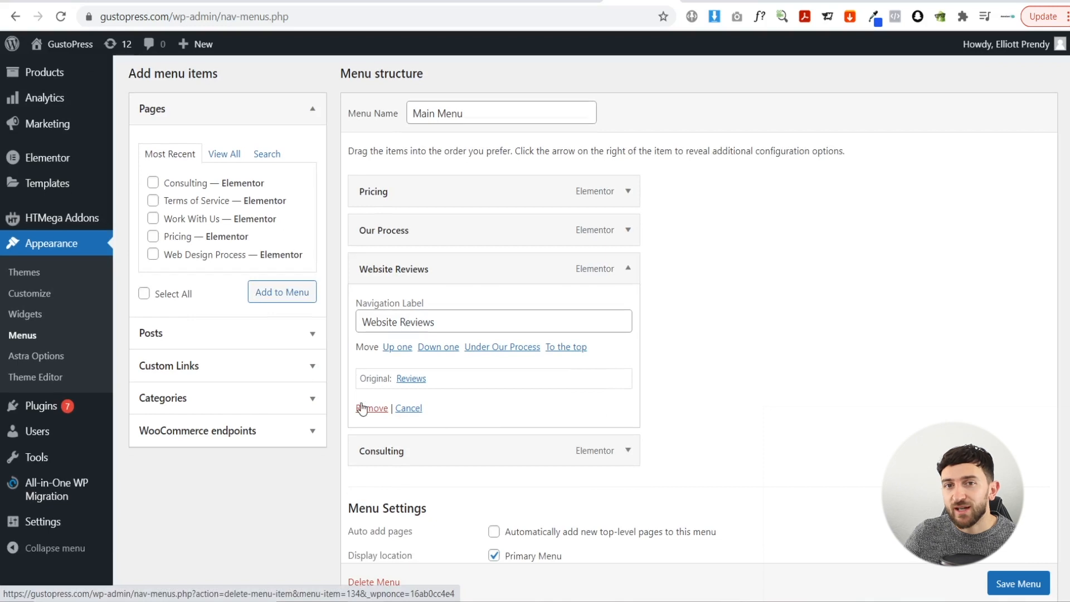
- Go to the CartFlows Flows list showing the Website Reviews flow
{"action": "left_click", "coordinate": [362, 409]}
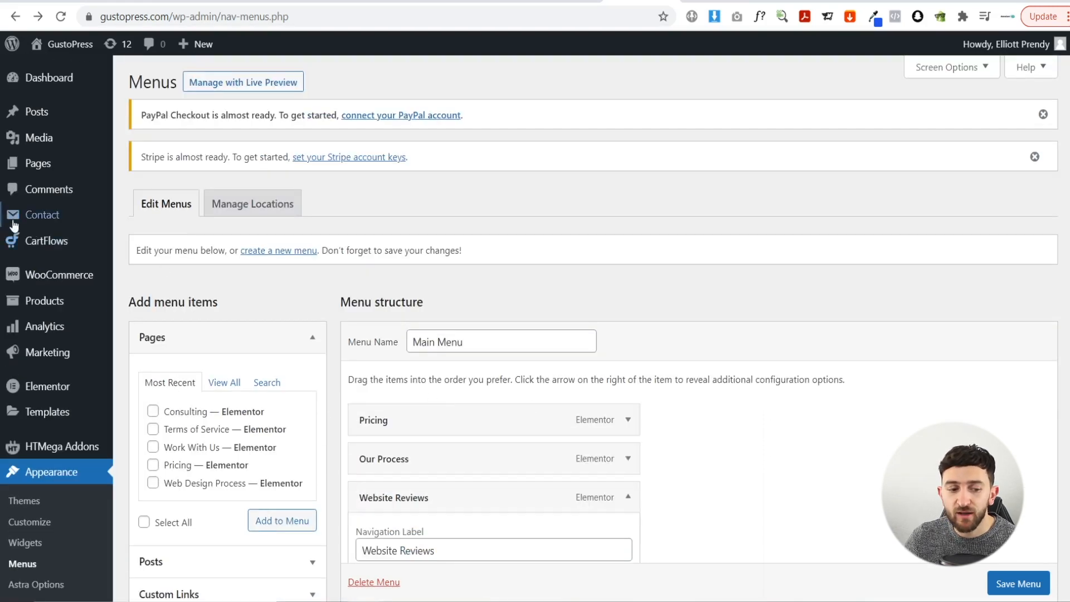
{"action": "mouse_move", "coordinate": [53, 241]}
{"action": "left_click", "coordinate": [147, 264]}
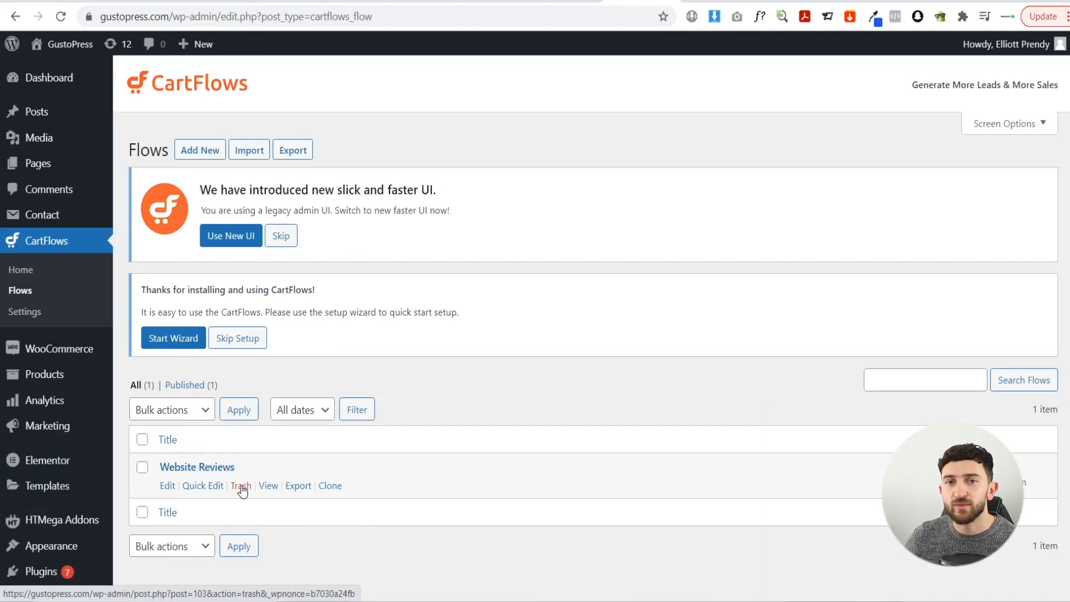
- Try trashing the Website Reviews CartFlows flow, then view the live GustoPress homepage
{"action": "left_click", "coordinate": [242, 485]}
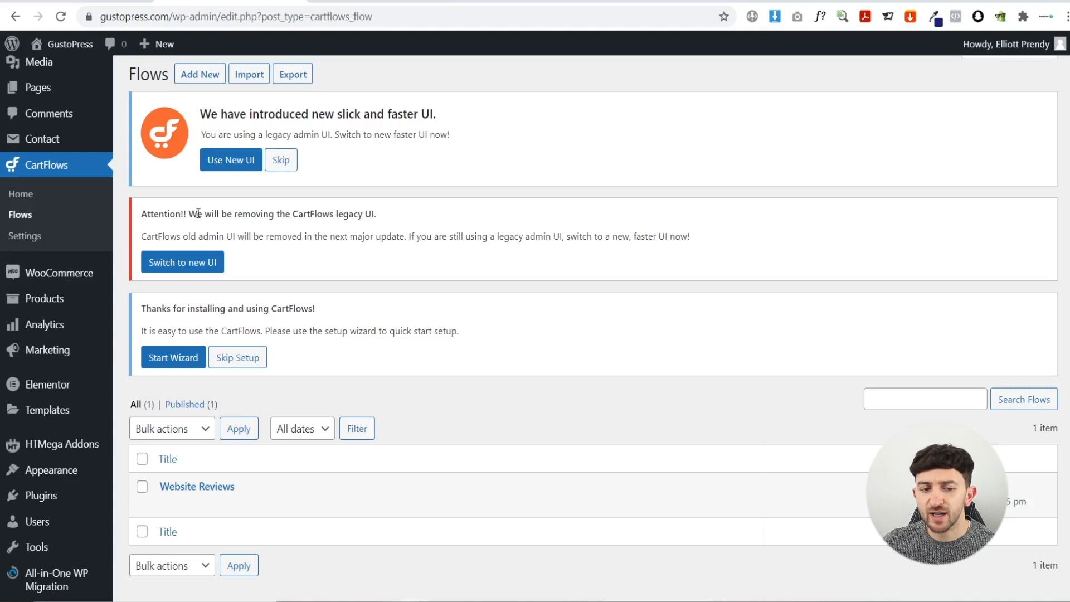
{"action": "left_click", "coordinate": [65, 48]}
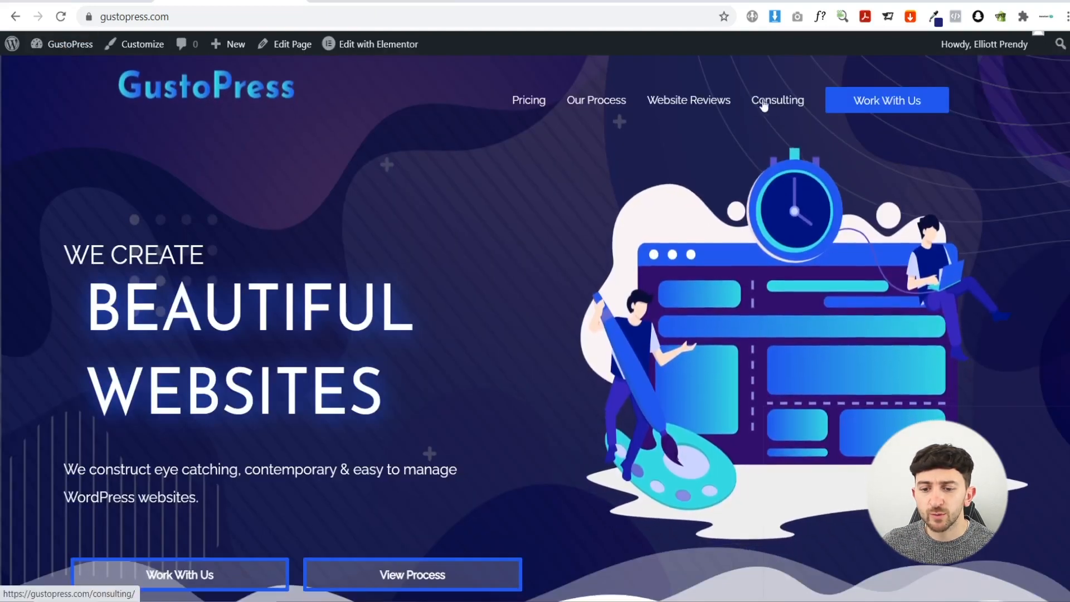
- Review the live Website Consulting page, then return to the WordPress admin Dashboard
{"action": "left_click", "coordinate": [777, 101]}
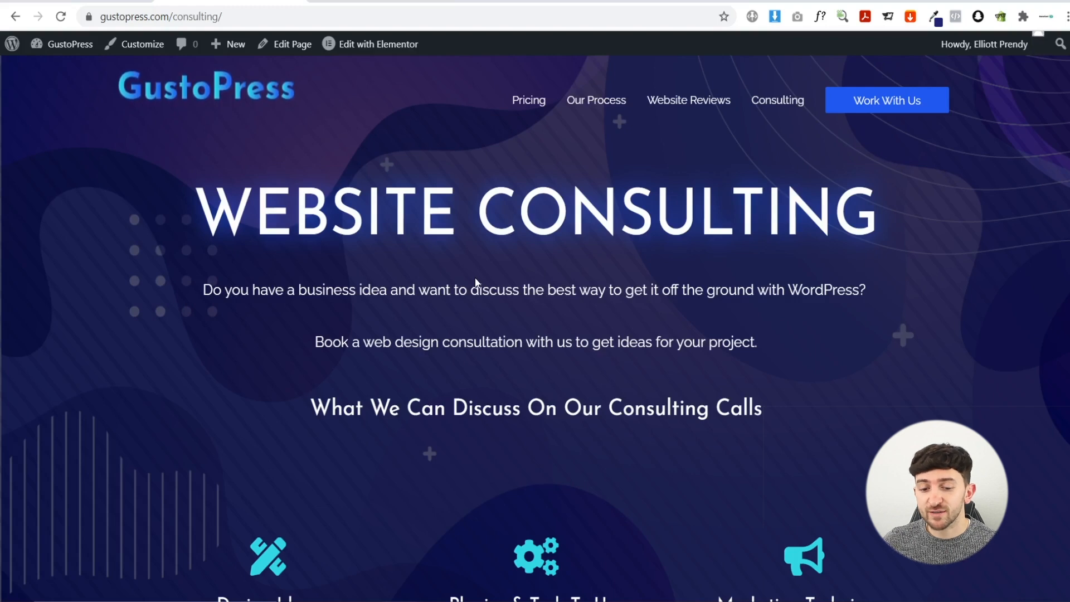
{"action": "scroll", "coordinate": [475, 277], "scroll_direction": "down", "scroll_amount": 3}
{"action": "scroll", "coordinate": [423, 239], "scroll_direction": "up", "scroll_amount": 3}
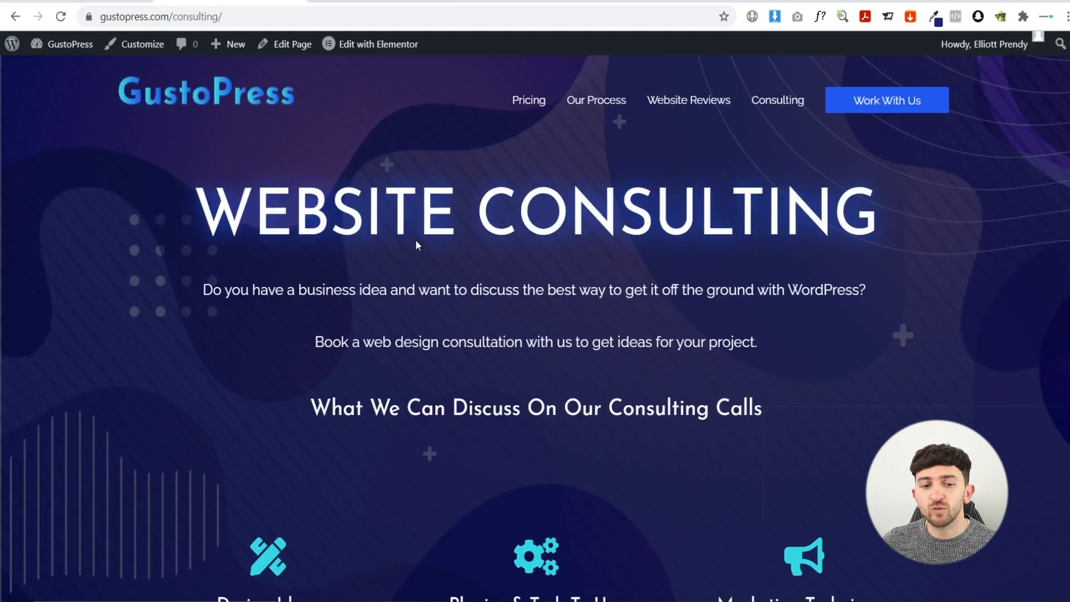
{"action": "left_click", "coordinate": [50, 44]}
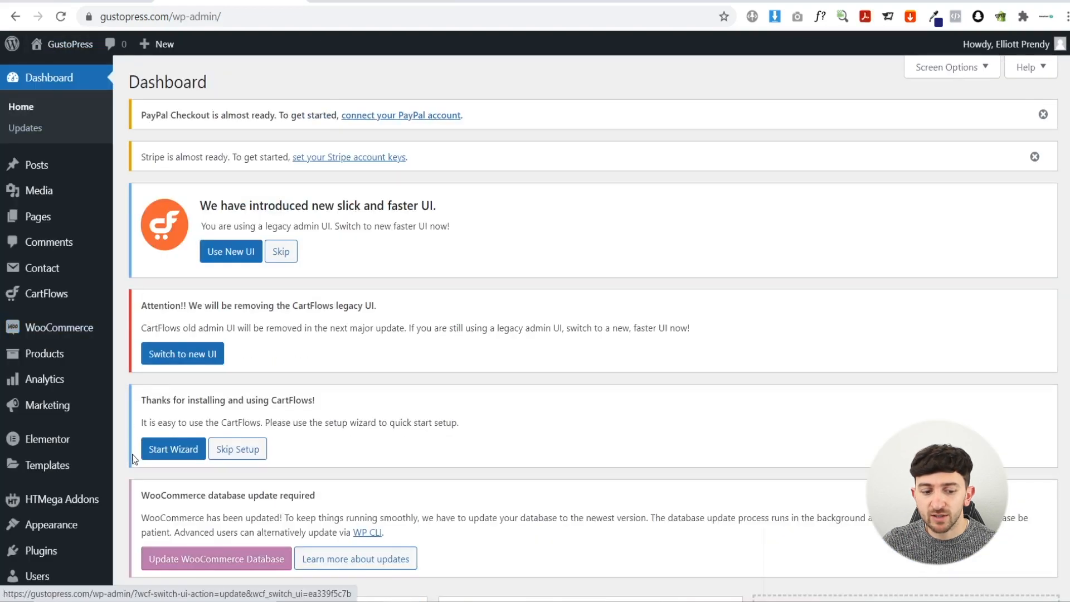
- Expand the Consulting item in the Main Menu editor to review its settings
{"action": "mouse_move", "coordinate": [51, 524]}
{"action": "left_click", "coordinate": [141, 517]}
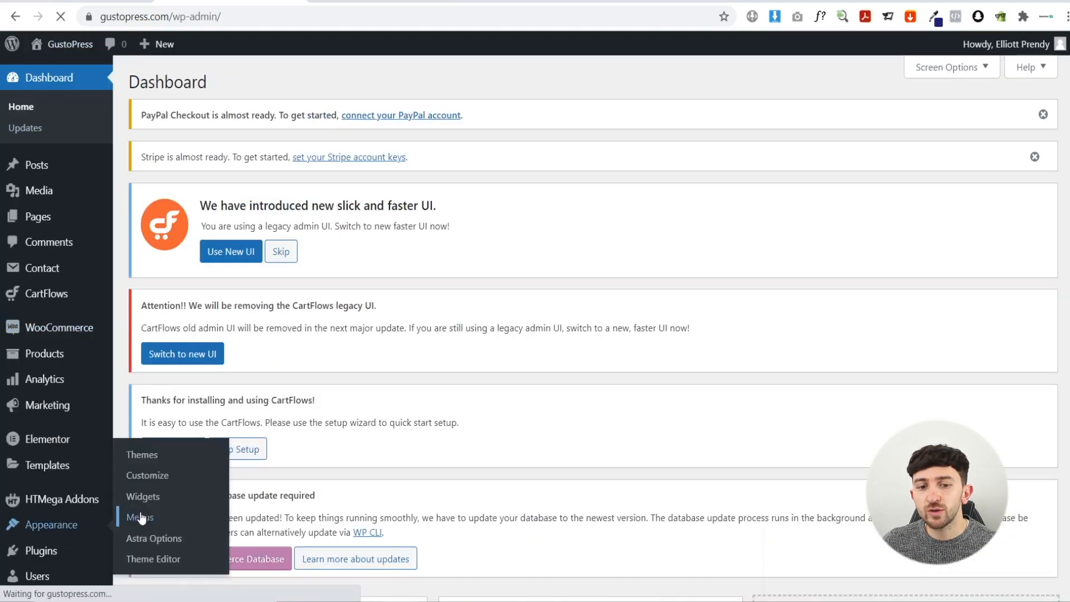
{"action": "scroll", "coordinate": [314, 343], "scroll_direction": "down", "scroll_amount": 2}
{"action": "scroll", "coordinate": [314, 343], "scroll_direction": "down", "scroll_amount": 2}
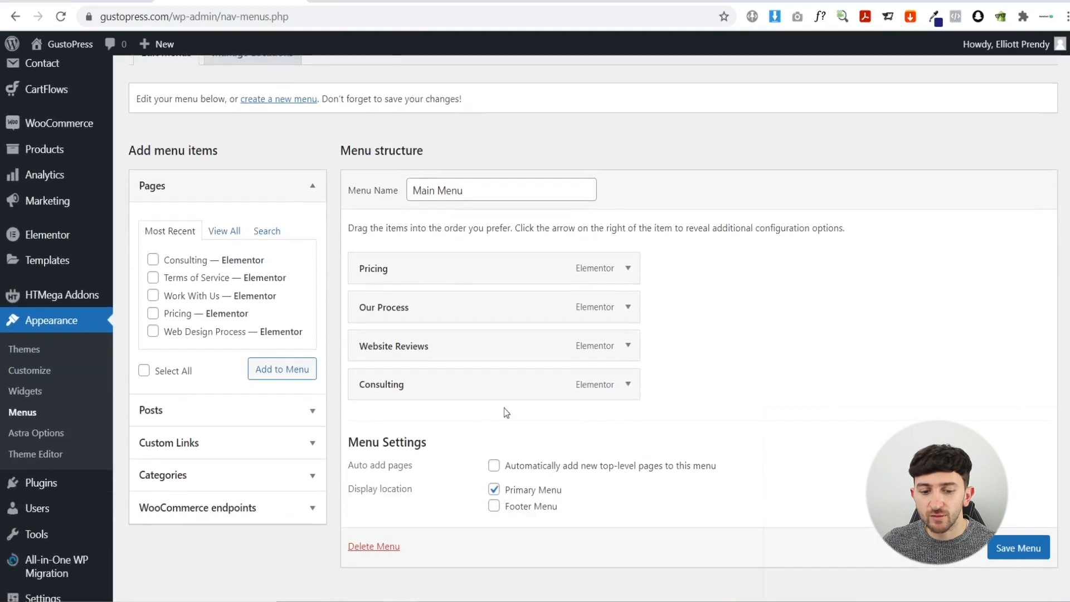
{"action": "left_click", "coordinate": [629, 385]}
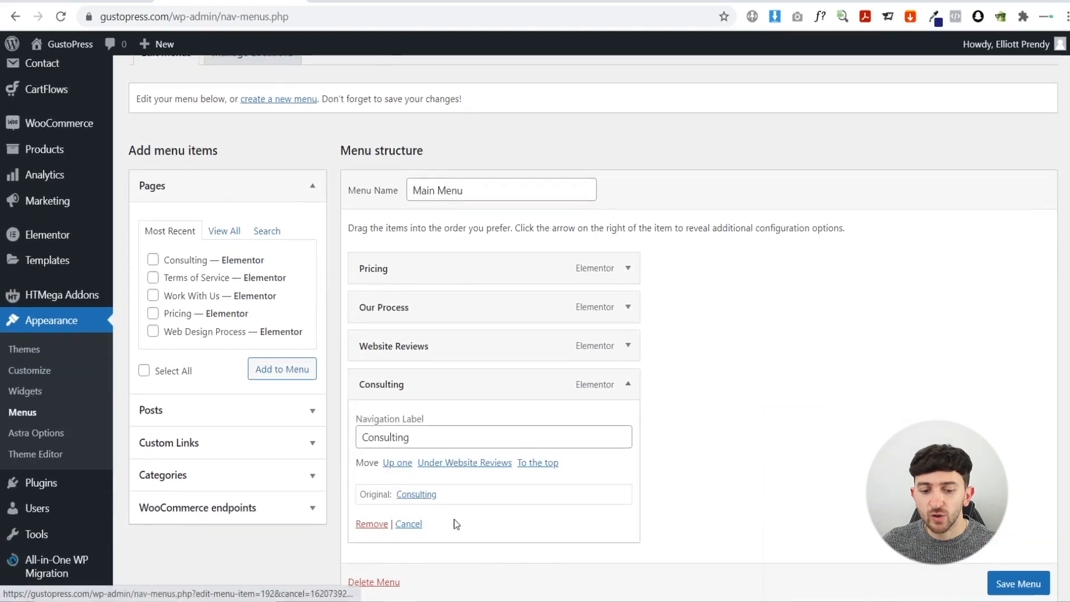
{"action": "scroll", "coordinate": [63, 219], "scroll_direction": "up", "scroll_amount": 1}
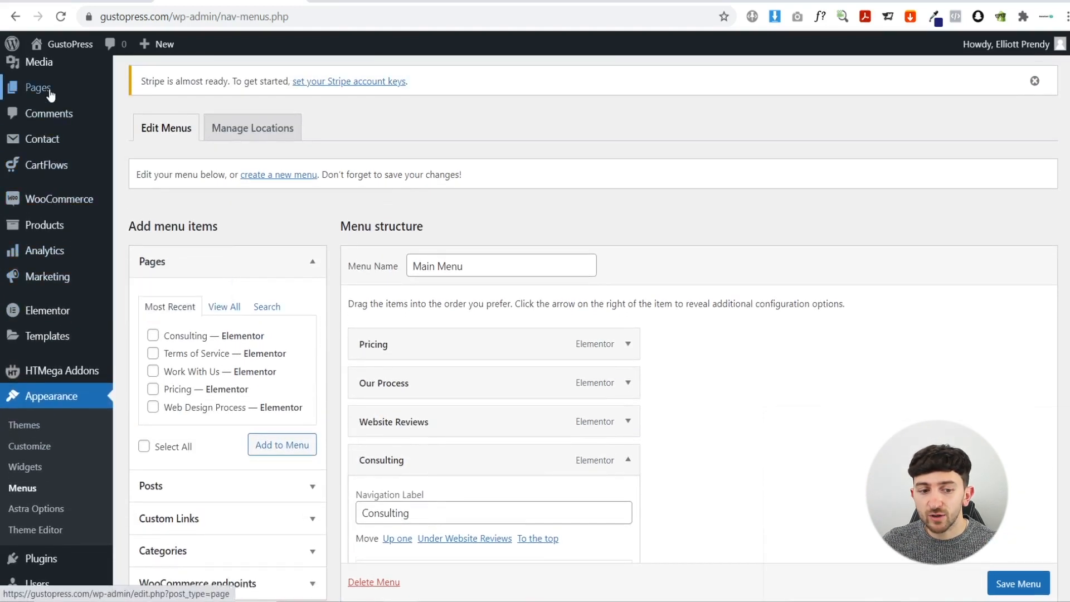
- Review the All Pages list of seven published pages, then view the site's front page
{"action": "mouse_move", "coordinate": [41, 88]}
{"action": "left_click", "coordinate": [147, 92]}
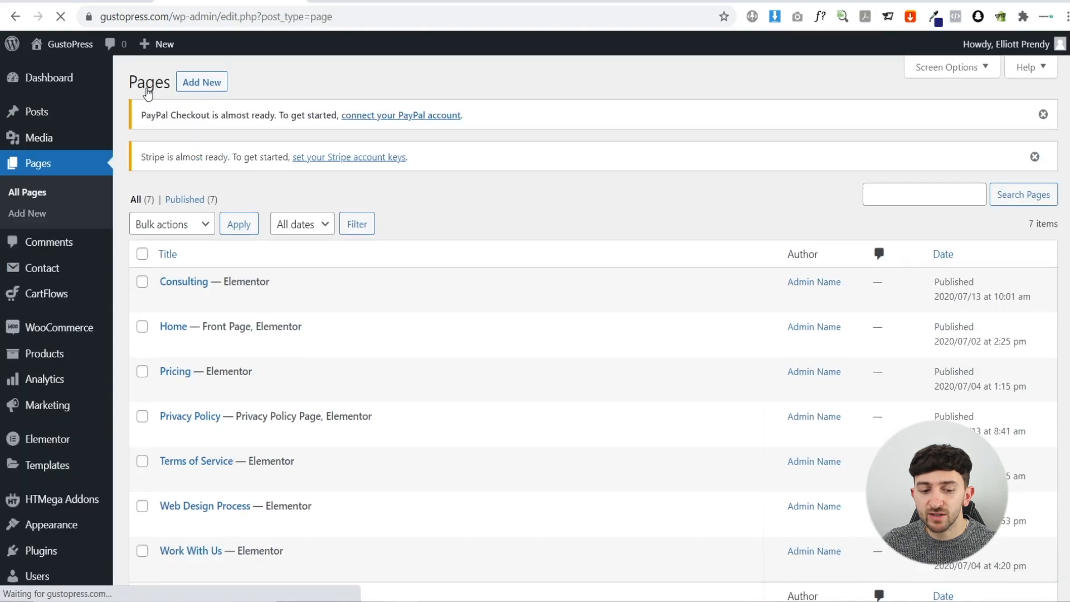
{"action": "scroll", "coordinate": [315, 369], "scroll_direction": "down", "scroll_amount": 2}
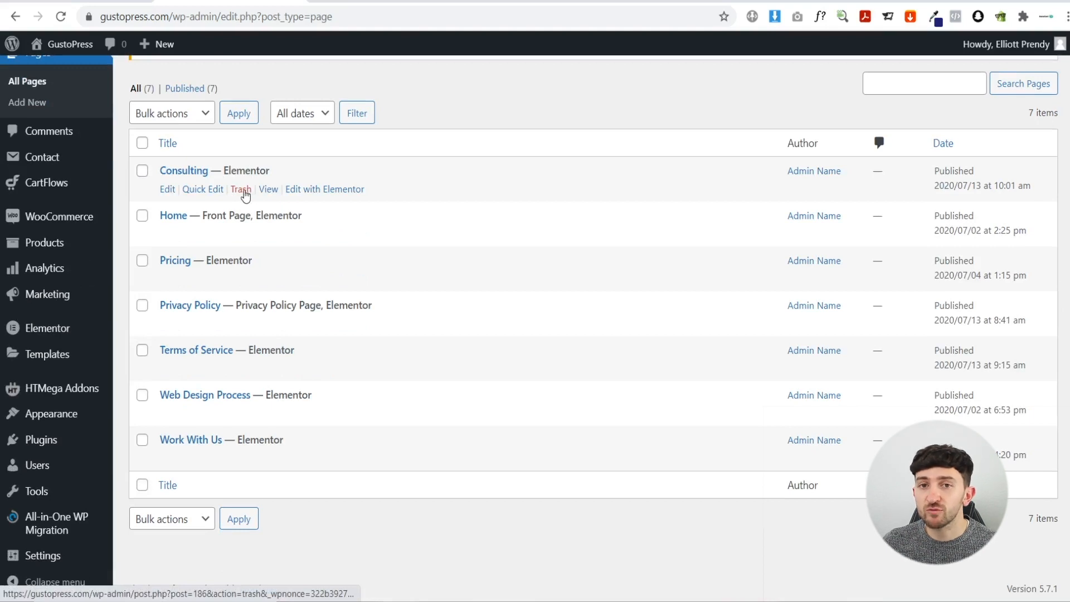
{"action": "scroll", "coordinate": [245, 194], "scroll_direction": "up", "scroll_amount": 2}
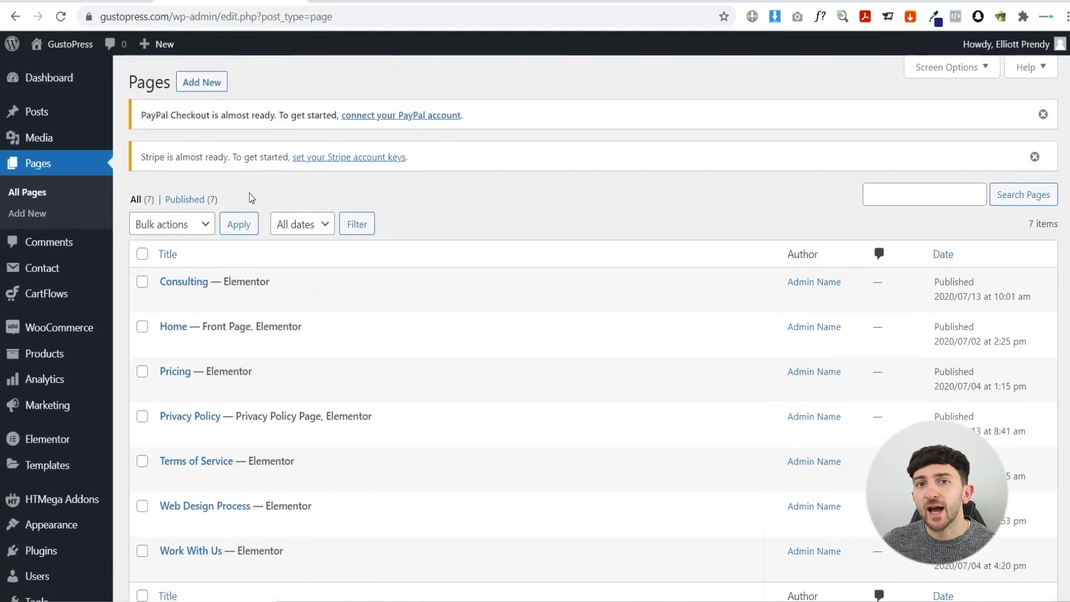
{"action": "left_click", "coordinate": [68, 45]}
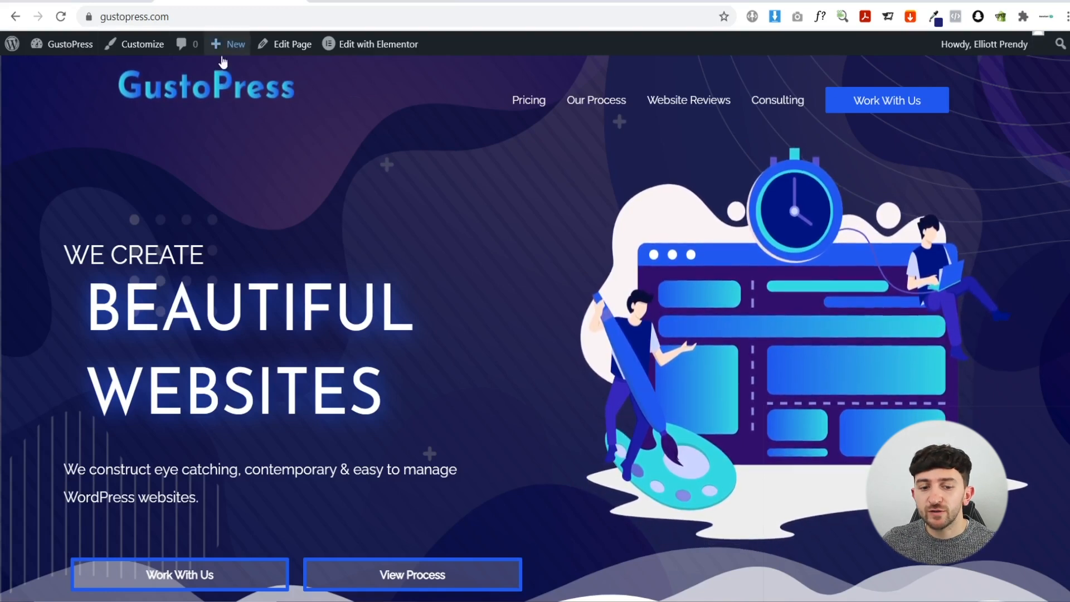
- Inspect the unrendered [ameliabooking] shortcode above the footer on the live Consulting page
{"action": "left_click", "coordinate": [772, 112]}
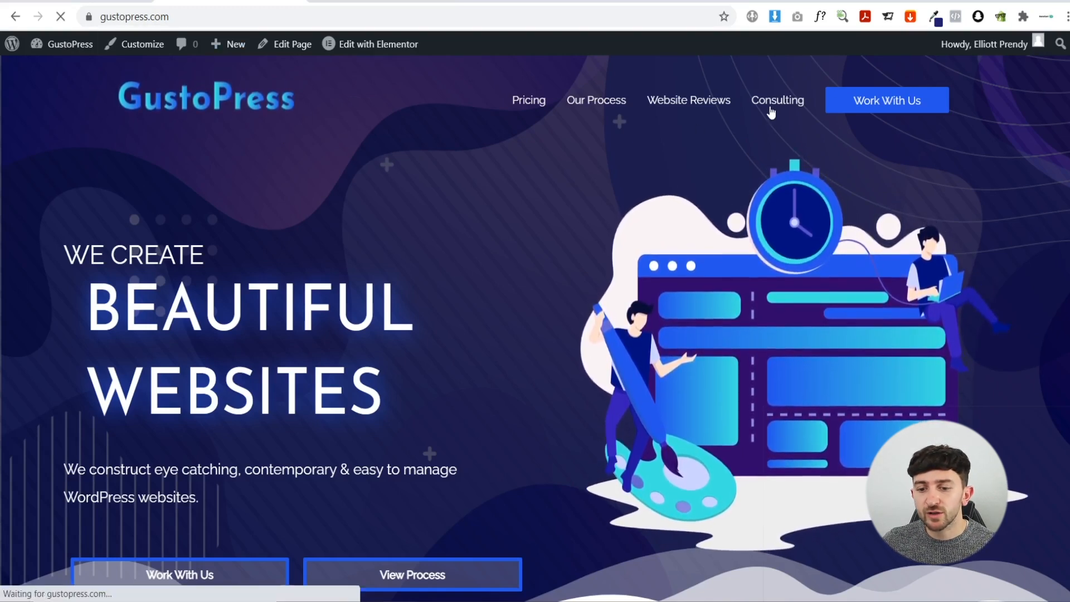
{"action": "scroll", "coordinate": [456, 191], "scroll_direction": "down", "scroll_amount": 6}
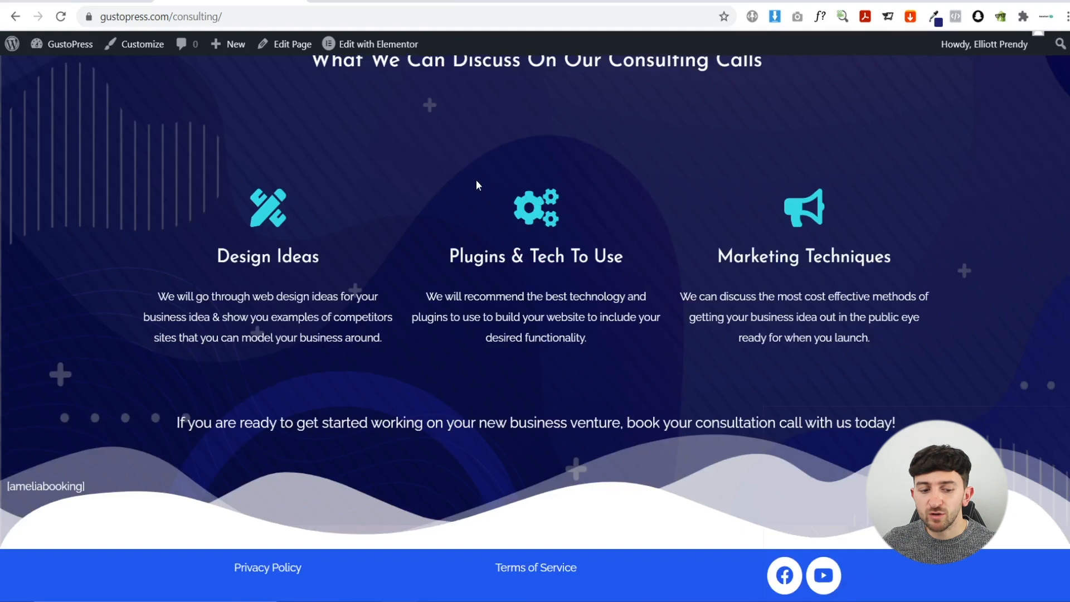
{"action": "left_click_drag", "start_coordinate": [86, 488], "coordinate": [3, 491]}
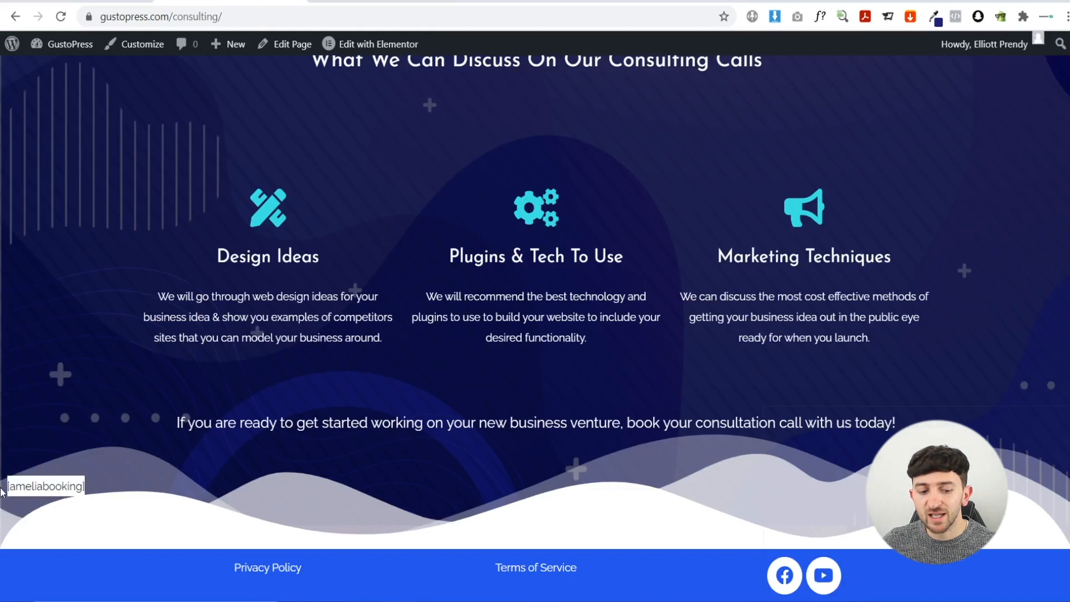
{"action": "left_click", "coordinate": [48, 488]}
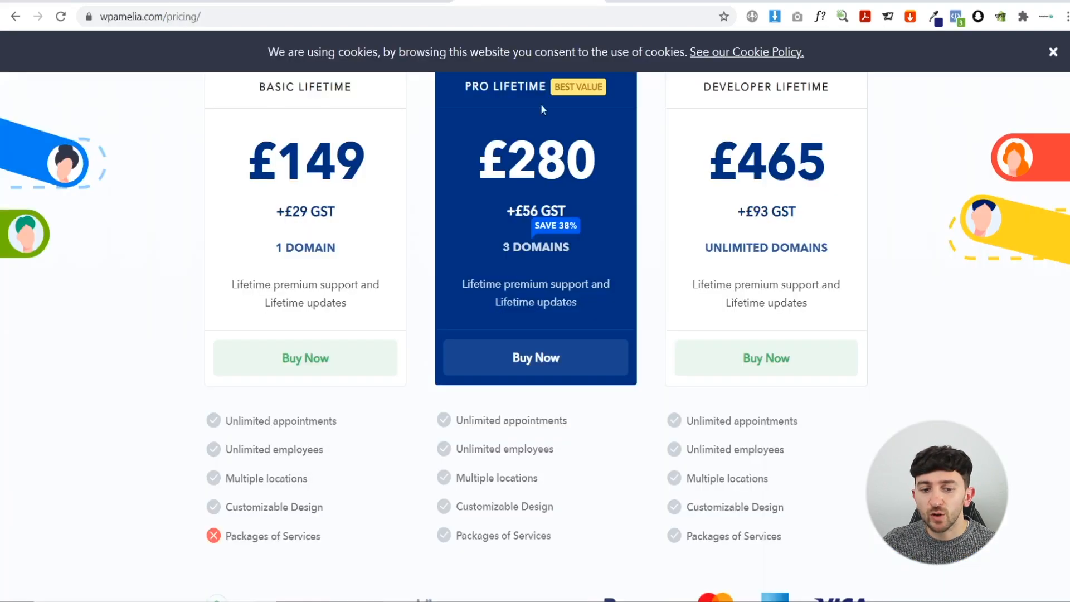
{"action": "scroll", "coordinate": [321, 277], "scroll_direction": "up", "scroll_amount": 10}
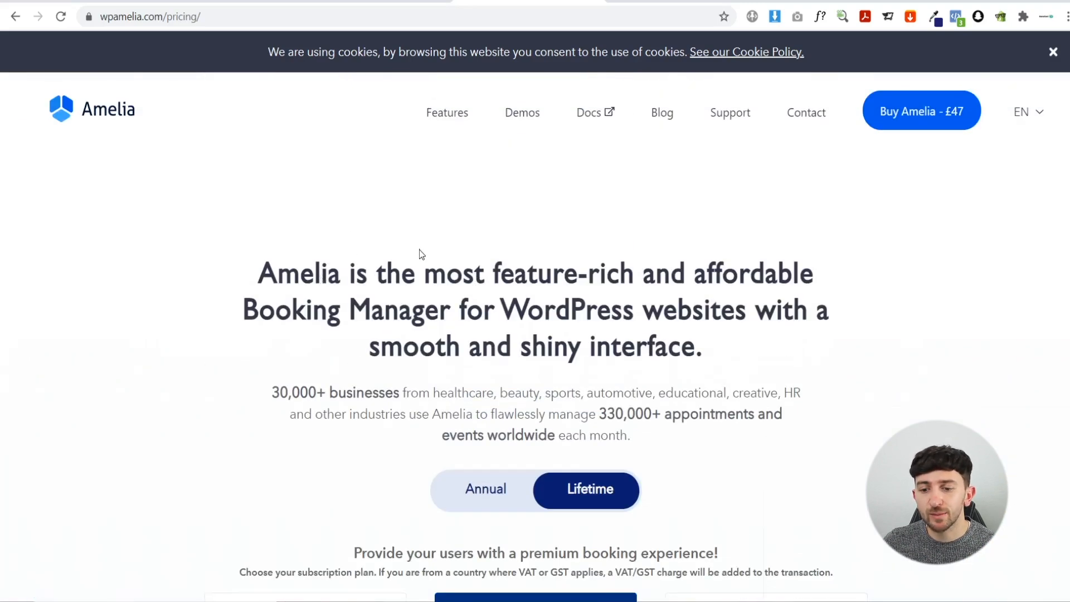
- Show Amelia's Lifetime prices: Basic £149, Pro £280, Developer £465
{"action": "scroll", "coordinate": [675, 347], "scroll_direction": "down", "scroll_amount": 3}
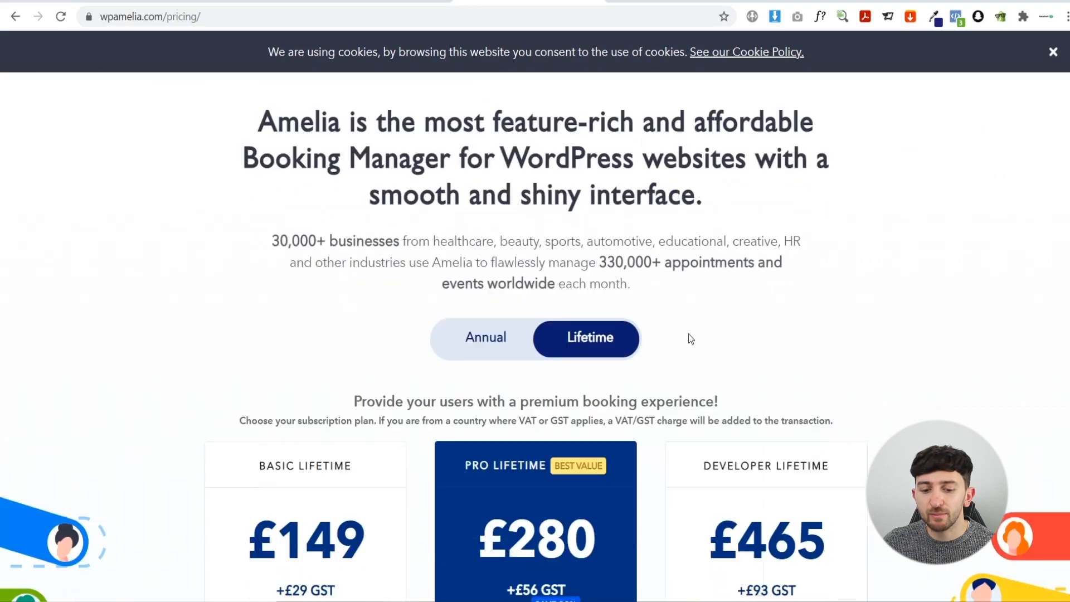
{"action": "scroll", "coordinate": [676, 347], "scroll_direction": "down", "scroll_amount": 3}
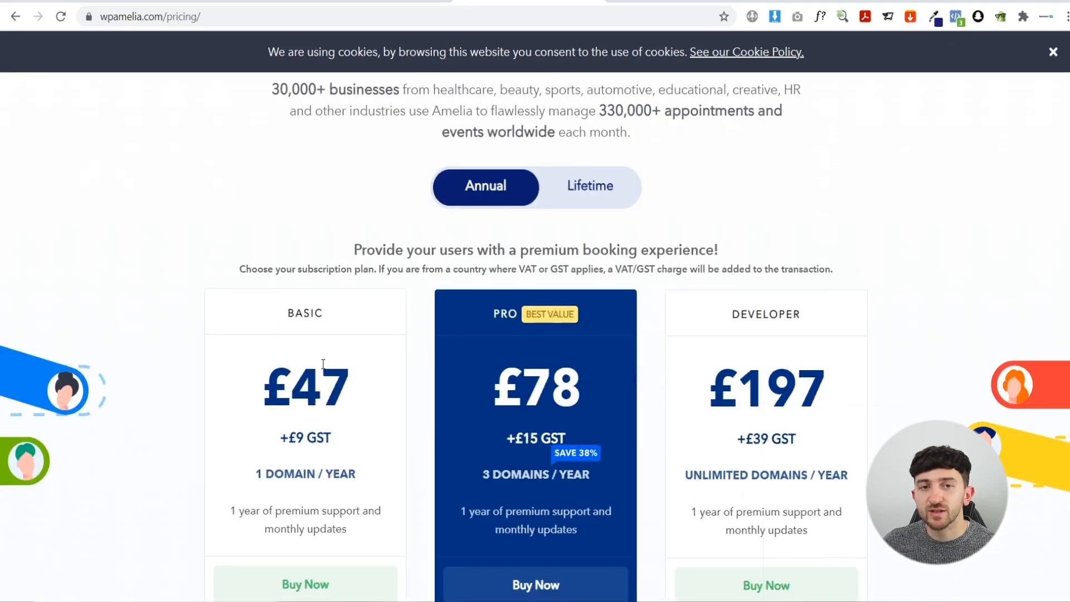
{"action": "left_click", "coordinate": [612, 200]}
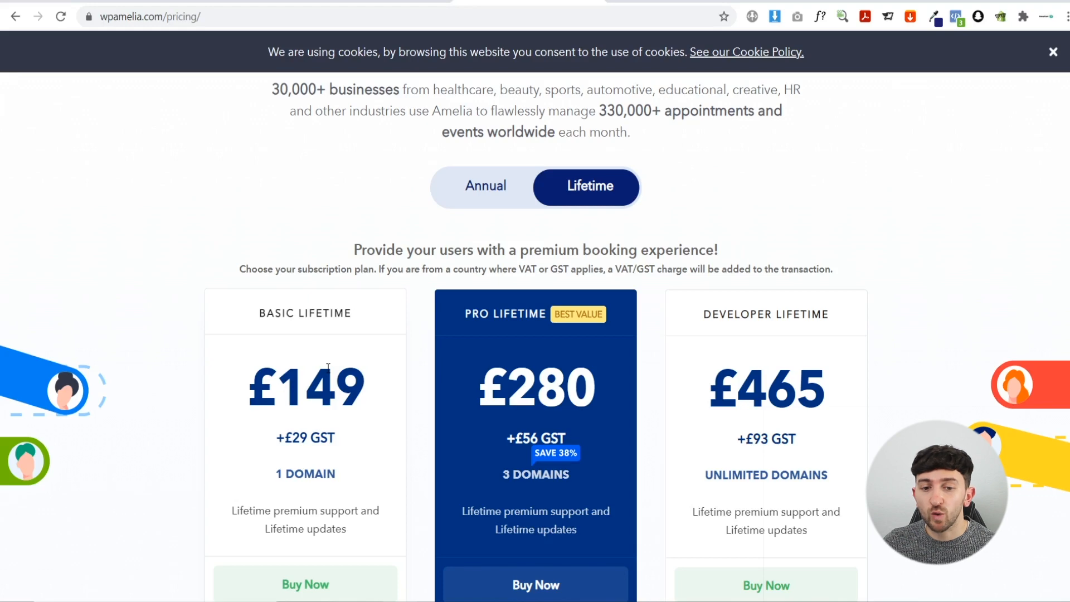
- Activate the Amelia plugin in Installed Plugins and confirm 10 active plugins
{"action": "left_click", "coordinate": [374, 1]}
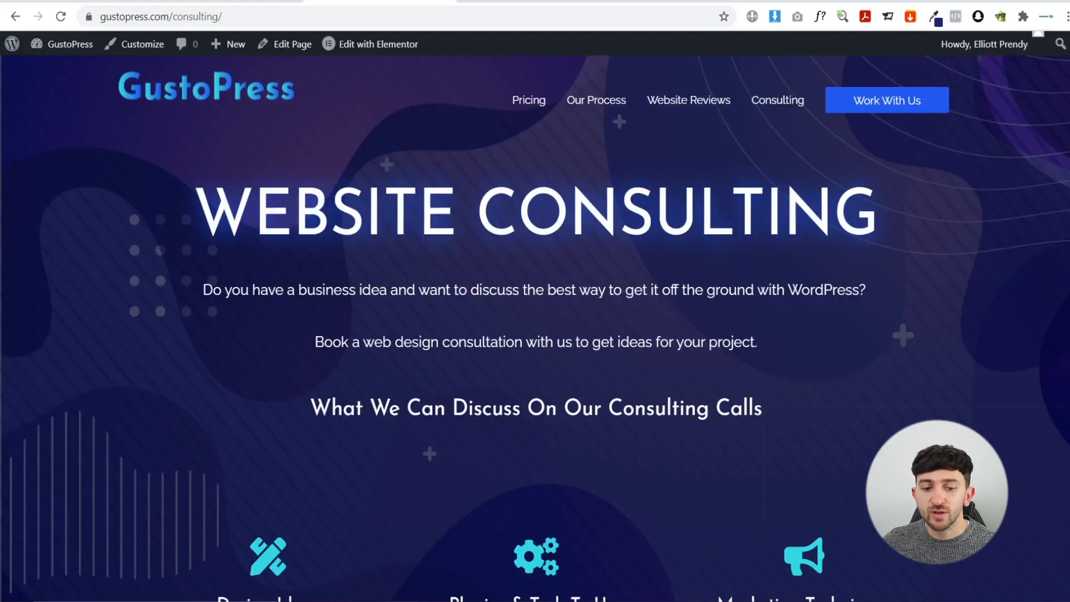
{"action": "left_click", "coordinate": [52, 47]}
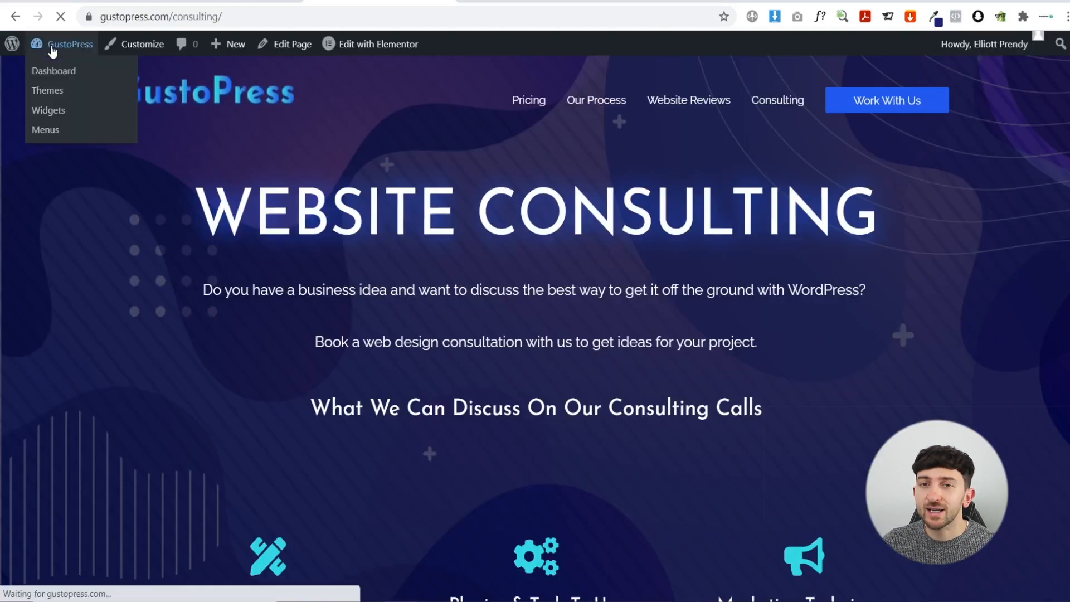
{"action": "scroll", "coordinate": [86, 371], "scroll_direction": "down", "scroll_amount": 4}
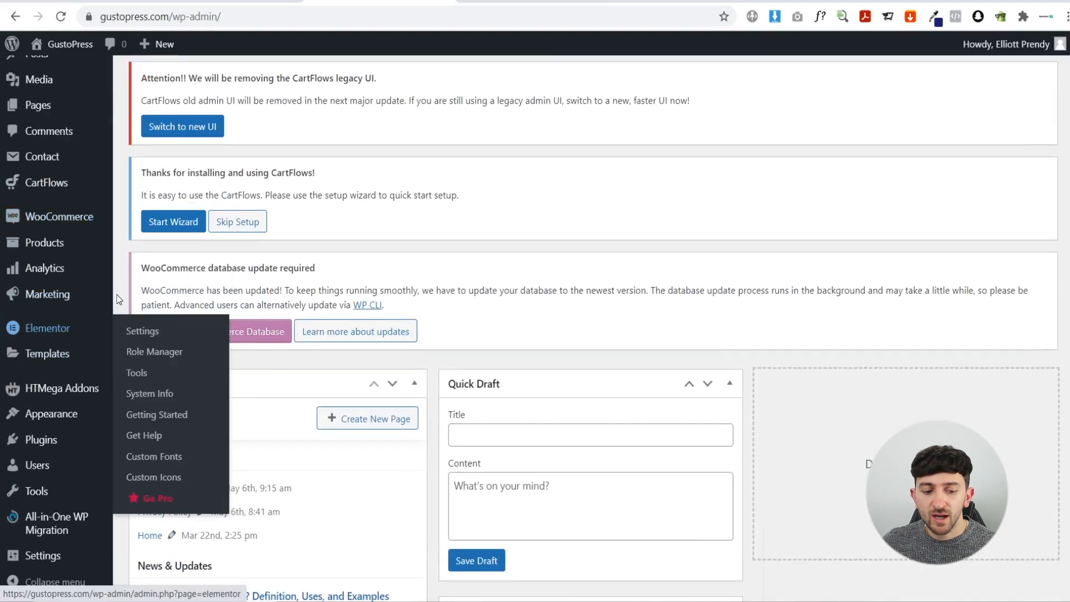
{"action": "mouse_move", "coordinate": [114, 446]}
{"action": "left_click", "coordinate": [152, 449]}
{"action": "scroll", "coordinate": [286, 373], "scroll_direction": "down", "scroll_amount": 10}
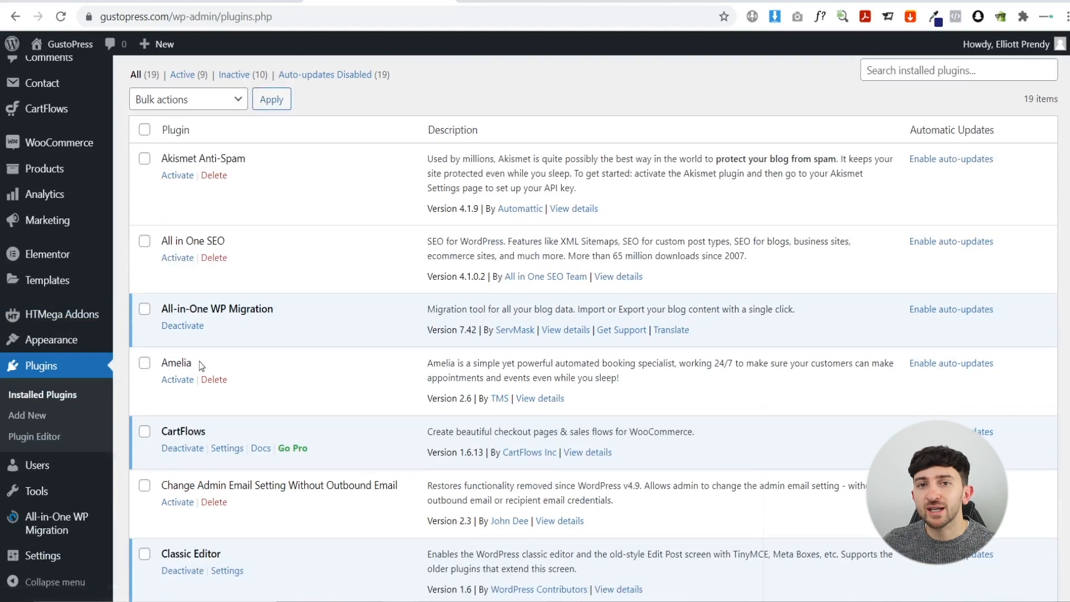
{"action": "left_click", "coordinate": [178, 380]}
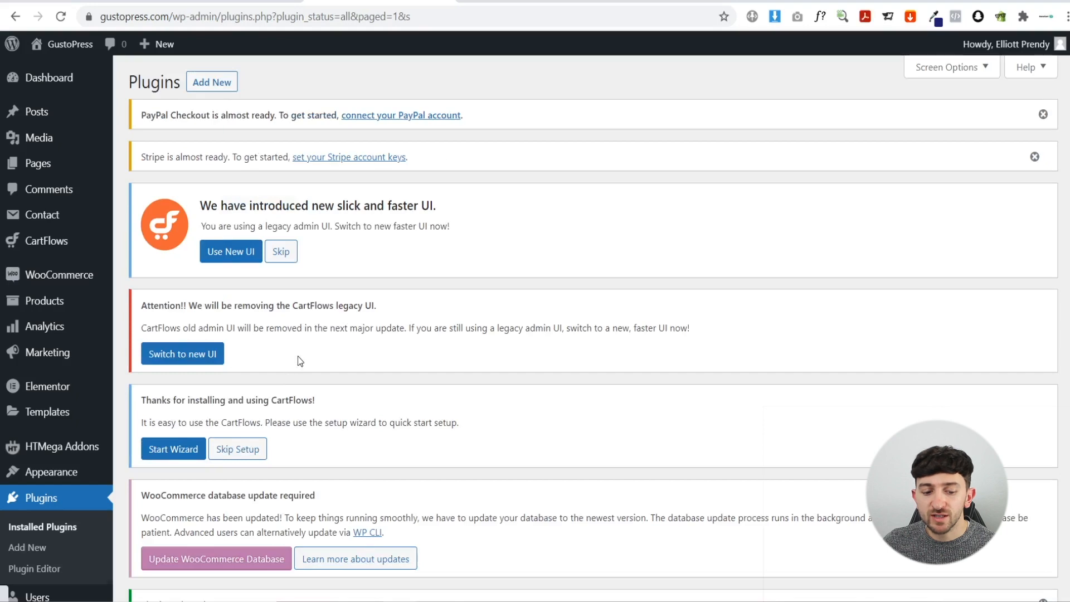
{"action": "scroll", "coordinate": [297, 356], "scroll_direction": "down", "scroll_amount": 5}
{"action": "scroll", "coordinate": [297, 361], "scroll_direction": "down", "scroll_amount": 1}
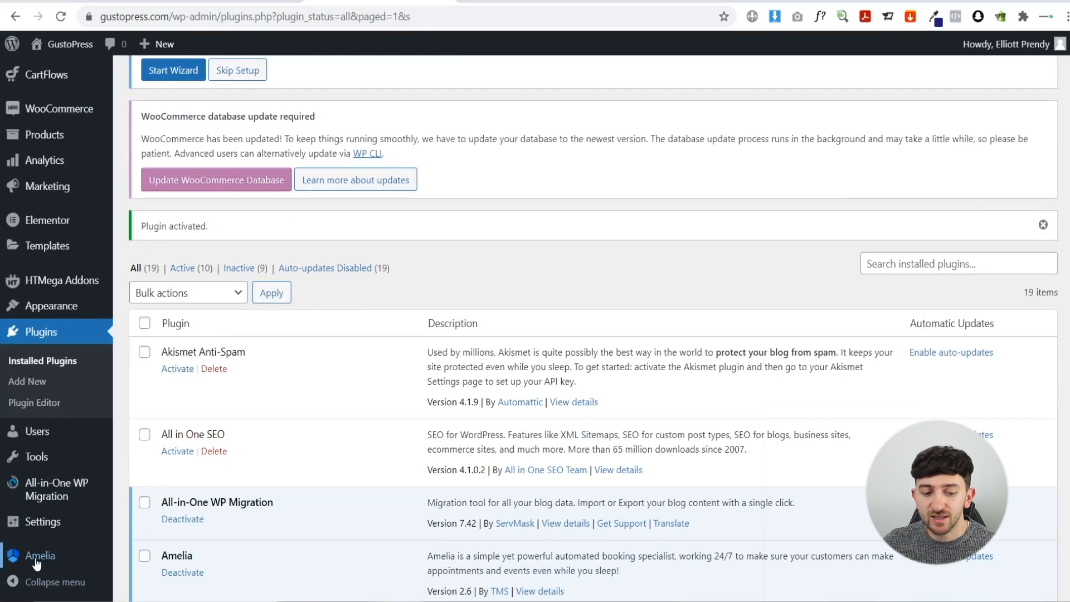
- Check Amelia's Activation settings against the pricing page, then close the Activation panel
{"action": "mouse_move", "coordinate": [45, 556]}
{"action": "left_click", "coordinate": [144, 558]}
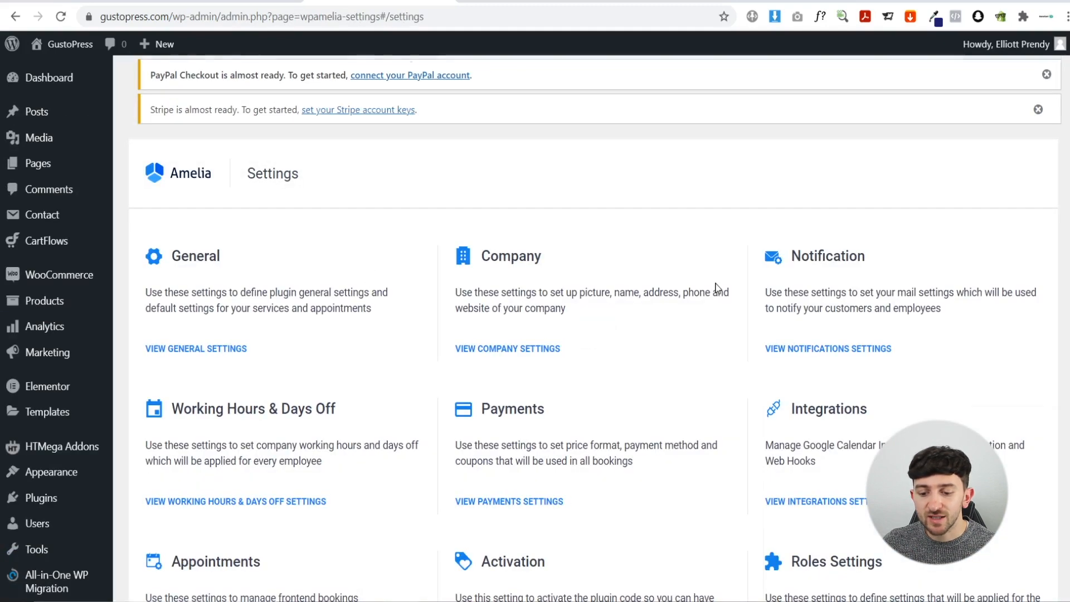
{"action": "scroll", "coordinate": [718, 288], "scroll_direction": "down", "scroll_amount": 3}
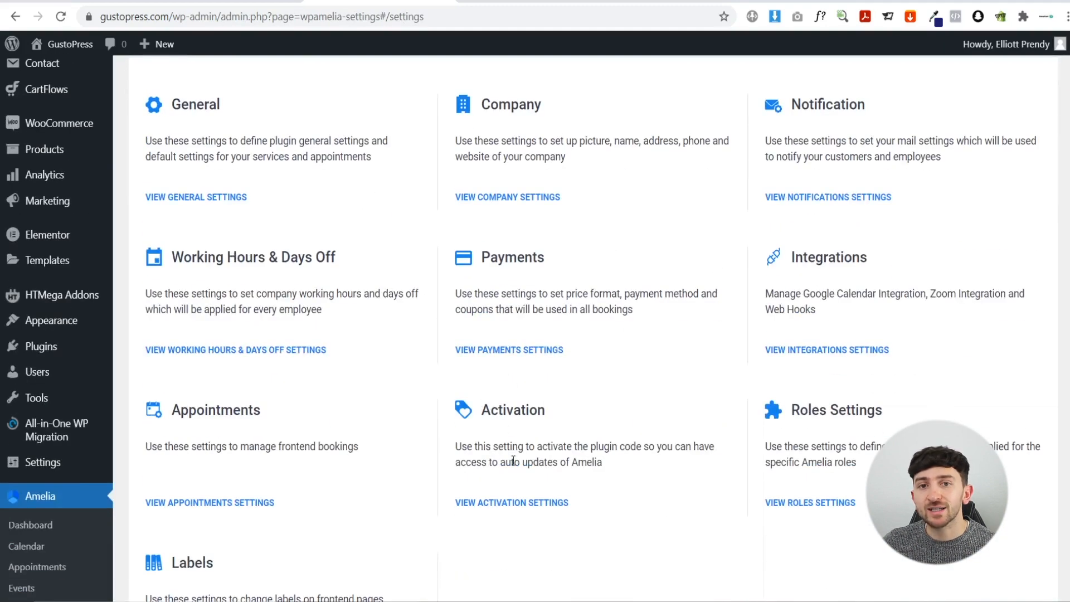
{"action": "left_click", "coordinate": [498, 504]}
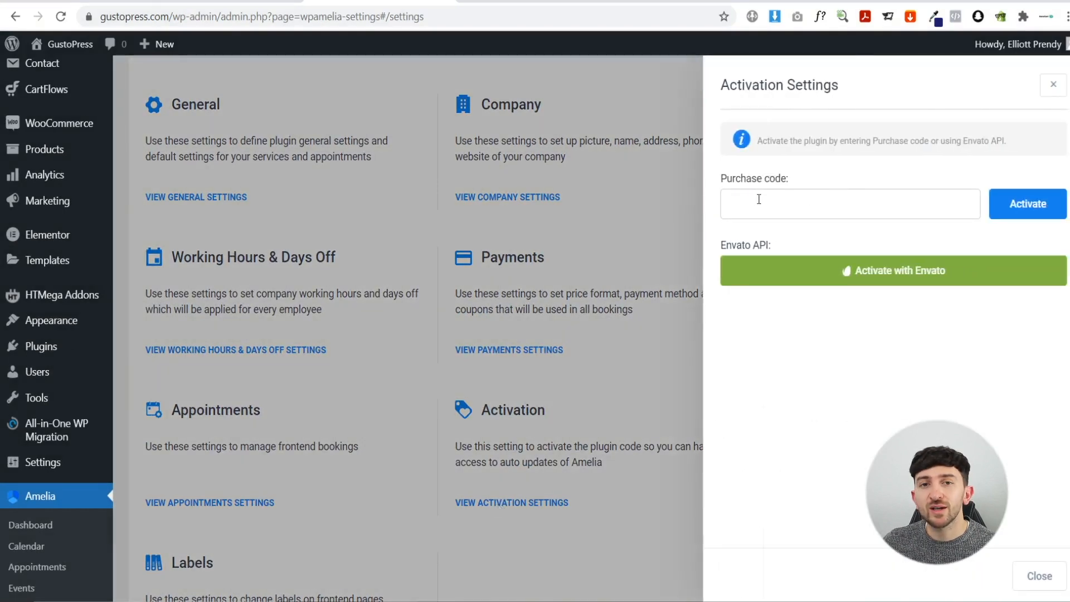
{"action": "left_click", "coordinate": [552, 1]}
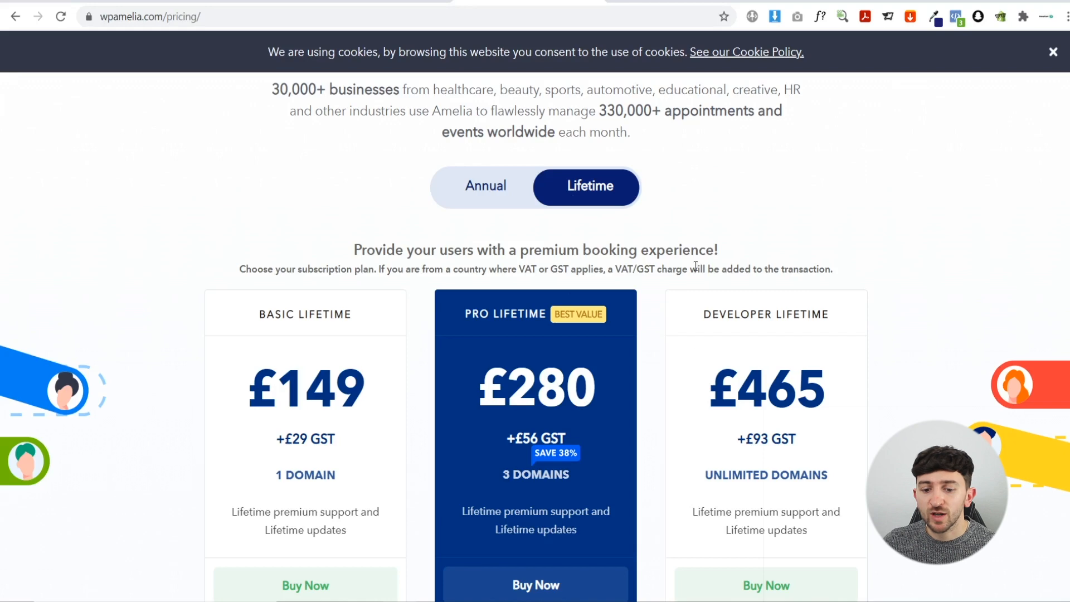
{"action": "key", "text": "ctrl+shift+Tab"}
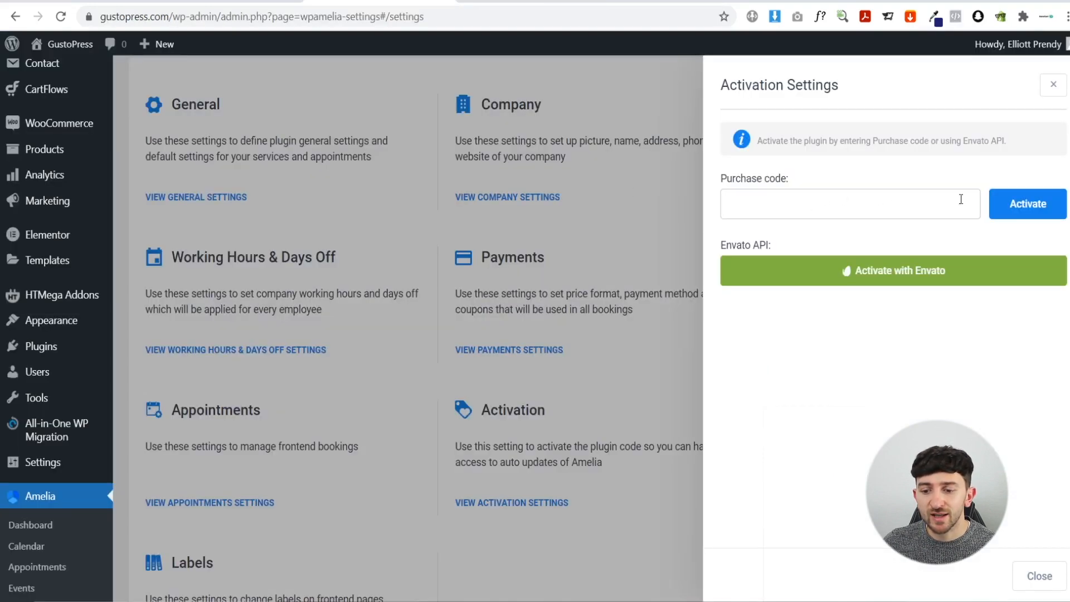
{"action": "left_click", "coordinate": [627, 237]}
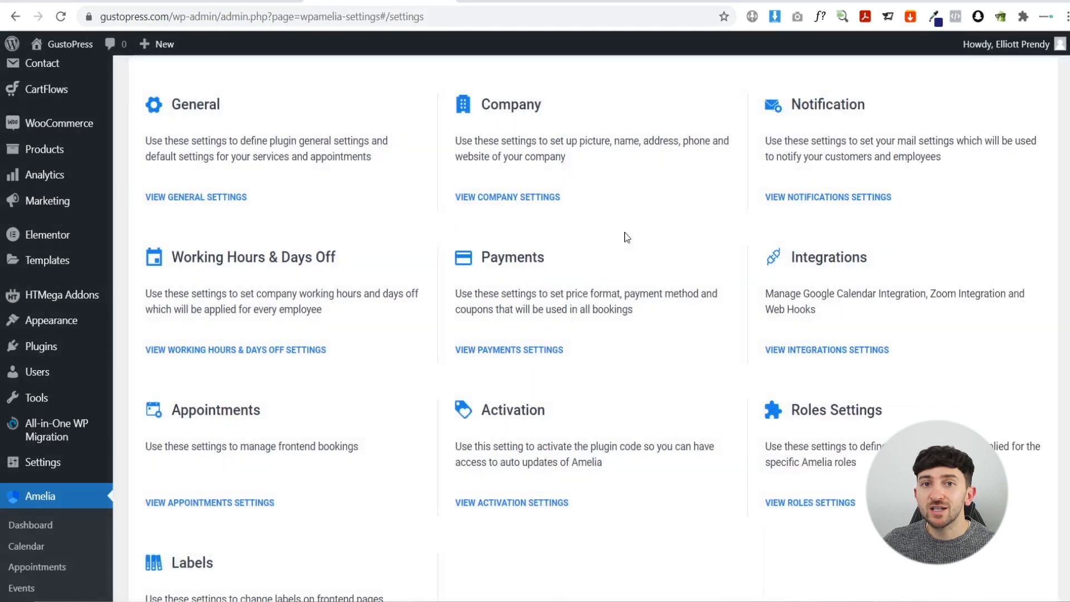
- Turn on Amelia's PayPal payment service in sandbox mode
{"action": "left_click", "coordinate": [510, 349]}
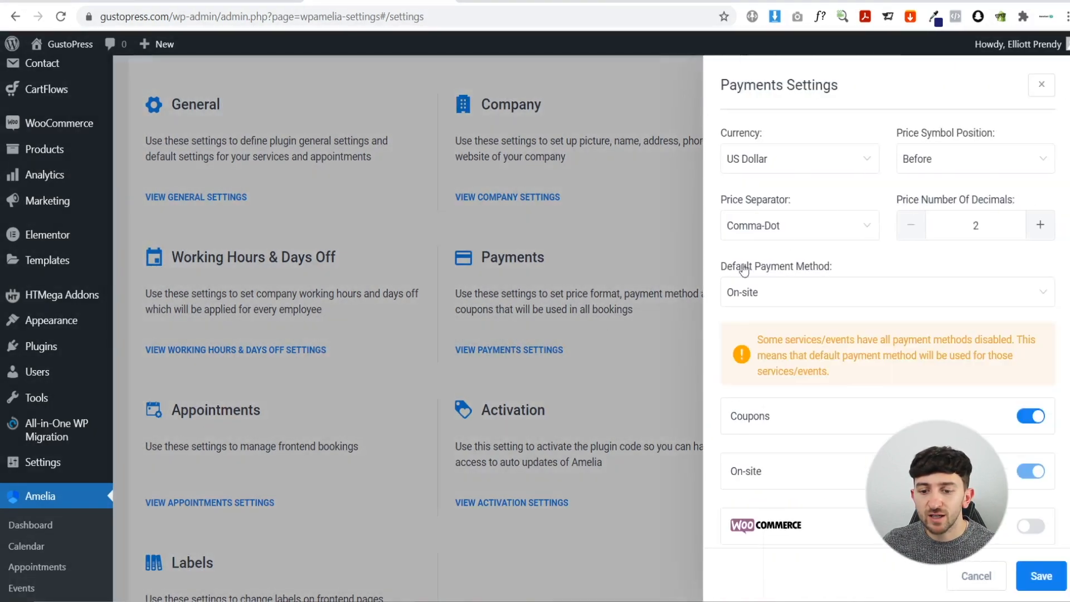
{"action": "scroll", "coordinate": [814, 167], "scroll_direction": "down", "scroll_amount": 3}
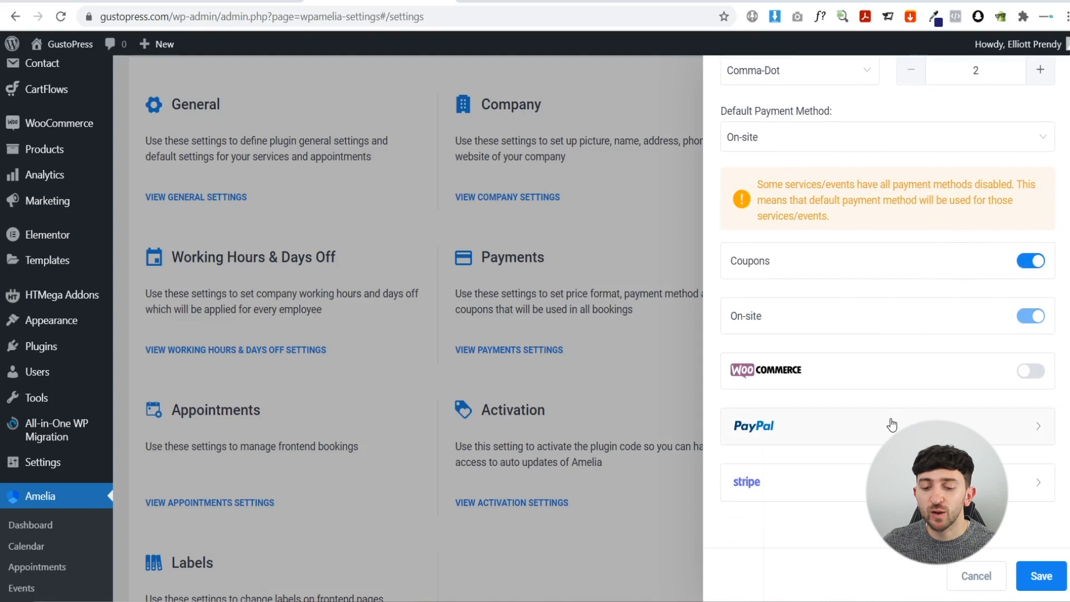
{"action": "left_click", "coordinate": [805, 427]}
{"action": "scroll", "coordinate": [885, 361], "scroll_direction": "down", "scroll_amount": 1}
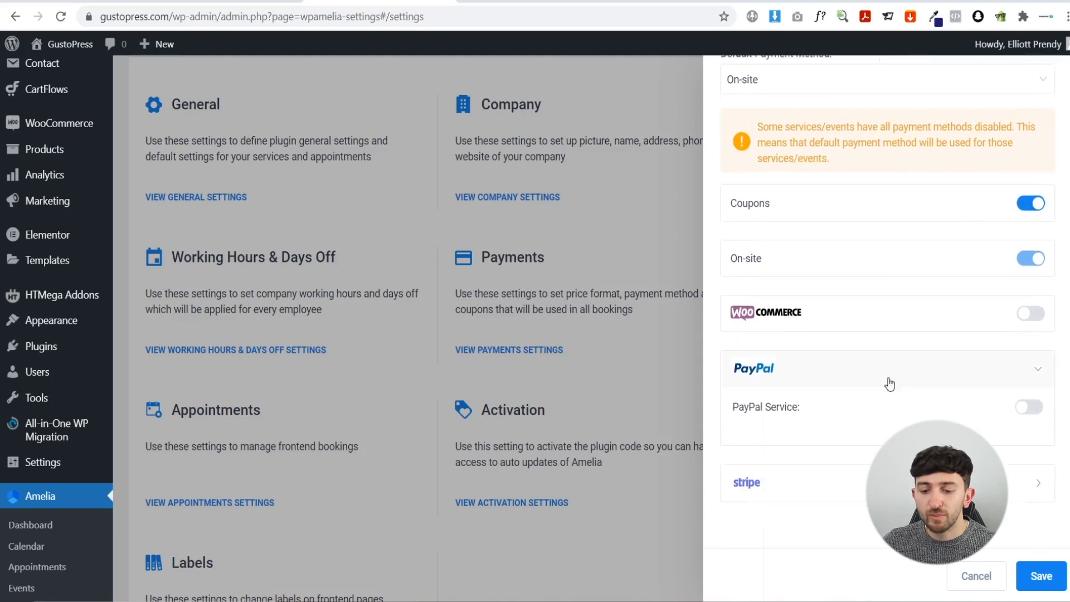
{"action": "left_click", "coordinate": [1027, 411]}
{"action": "scroll", "coordinate": [949, 371], "scroll_direction": "down", "scroll_amount": 3}
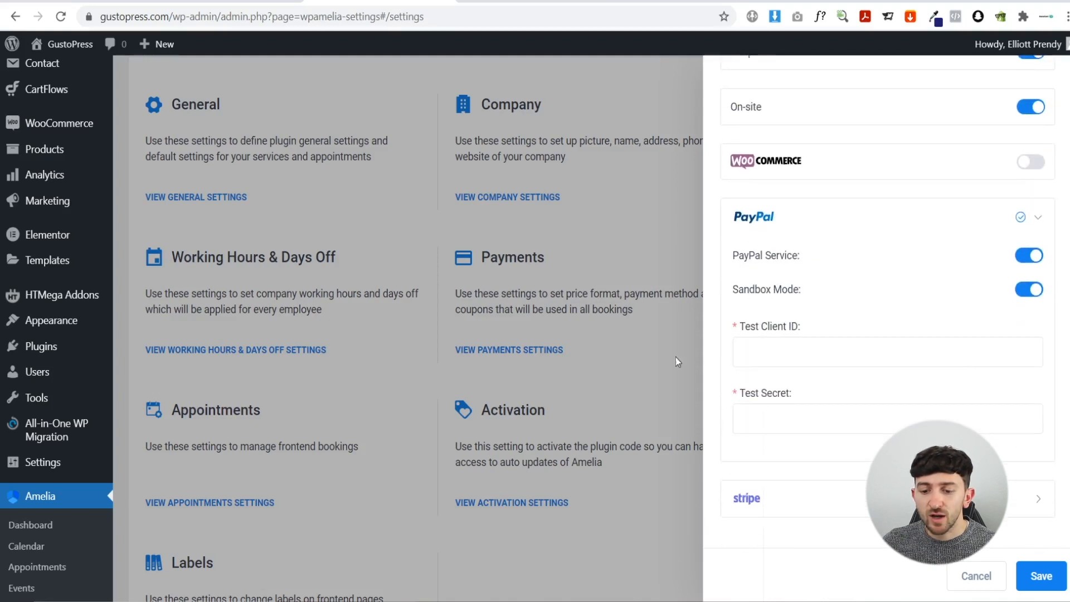
{"action": "left_click", "coordinate": [783, 345]}
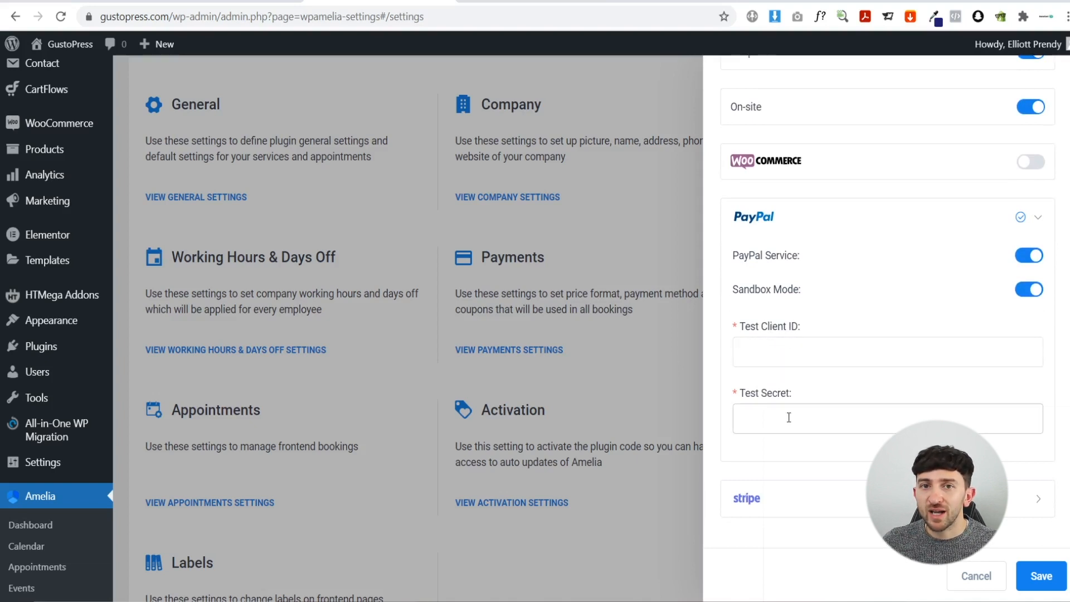
{"action": "left_click", "coordinate": [866, 226]}
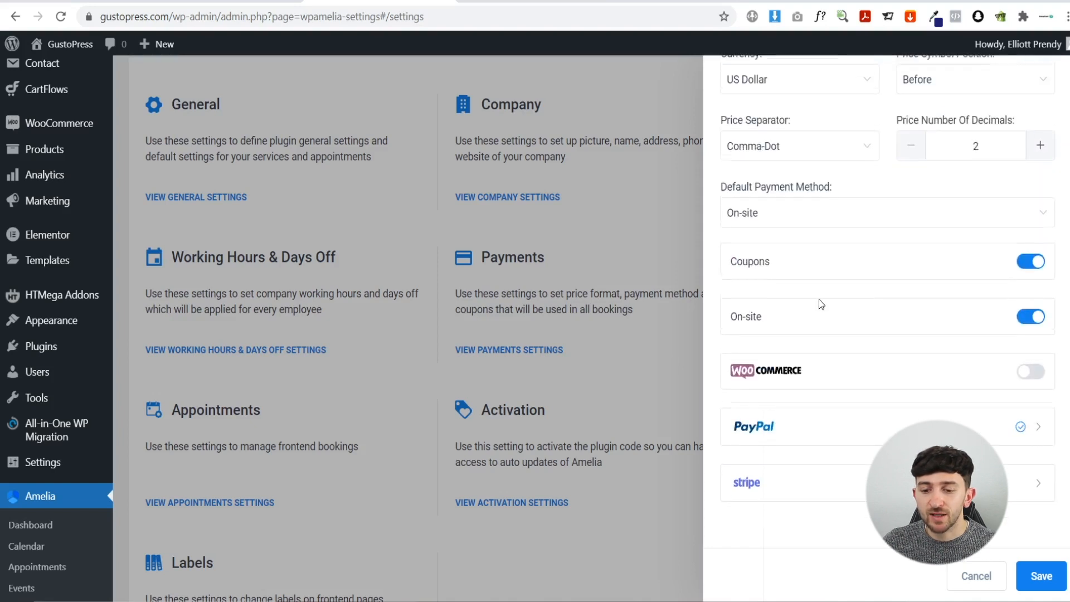
- Turn on the Stripe service in test mode, then close payments and return to the Amelia dashboard
{"action": "left_click", "coordinate": [803, 480]}
{"action": "scroll", "coordinate": [876, 334], "scroll_direction": "down", "scroll_amount": 1}
{"action": "left_click", "coordinate": [1033, 460]}
{"action": "scroll", "coordinate": [864, 354], "scroll_direction": "down", "scroll_amount": 3}
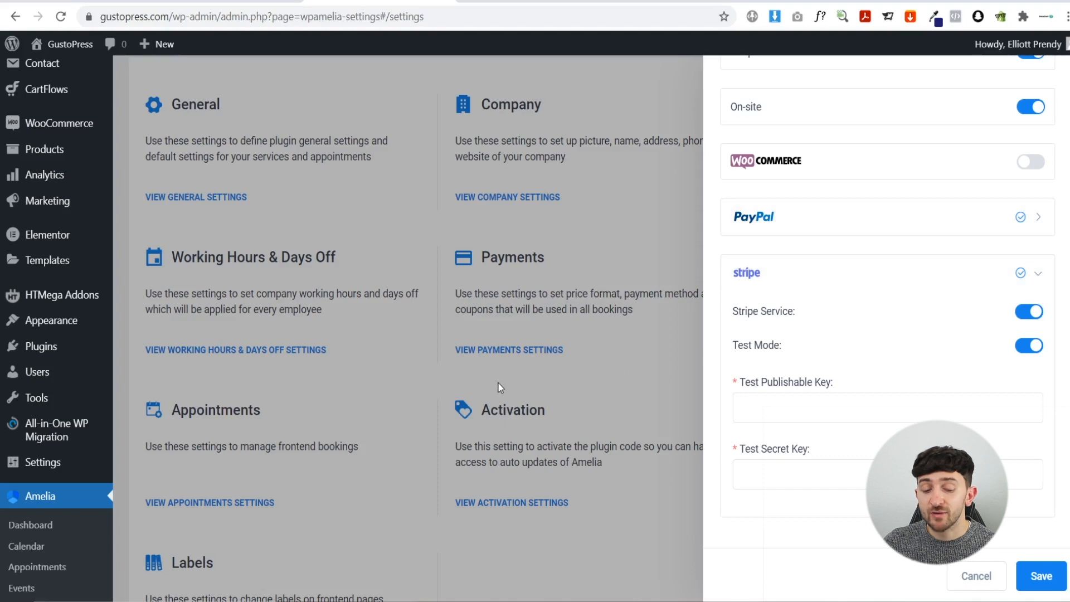
{"action": "left_click", "coordinate": [377, 341]}
{"action": "scroll", "coordinate": [118, 464], "scroll_direction": "down", "scroll_amount": 3}
{"action": "left_click", "coordinate": [27, 378]}
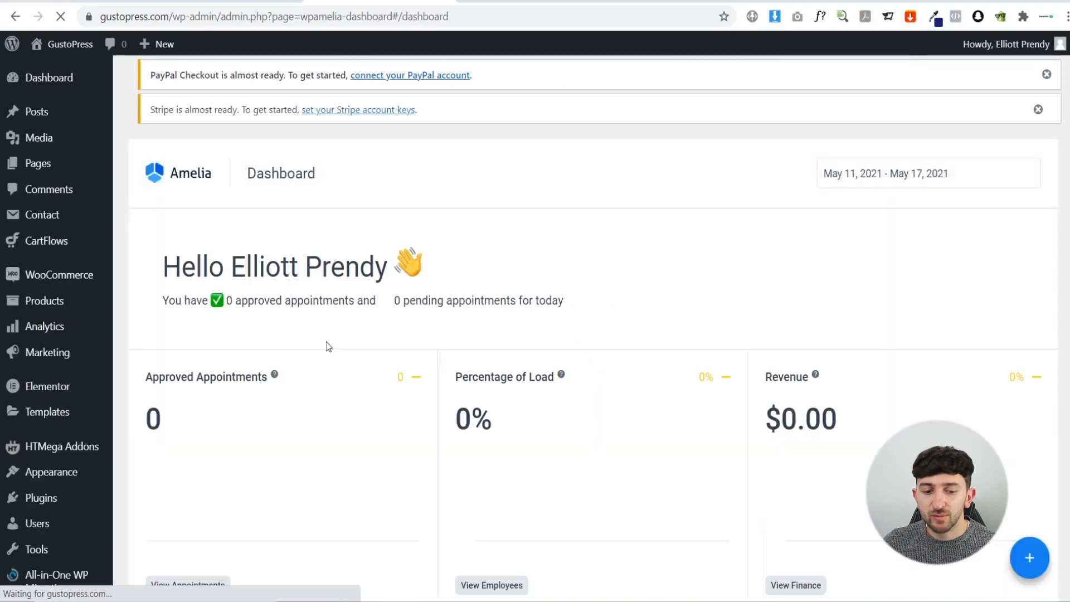
- Go to Amelia's Employees list and start adding a new employee
{"action": "scroll", "coordinate": [335, 341], "scroll_direction": "down", "scroll_amount": 5}
{"action": "scroll", "coordinate": [379, 349], "scroll_direction": "up", "scroll_amount": 3}
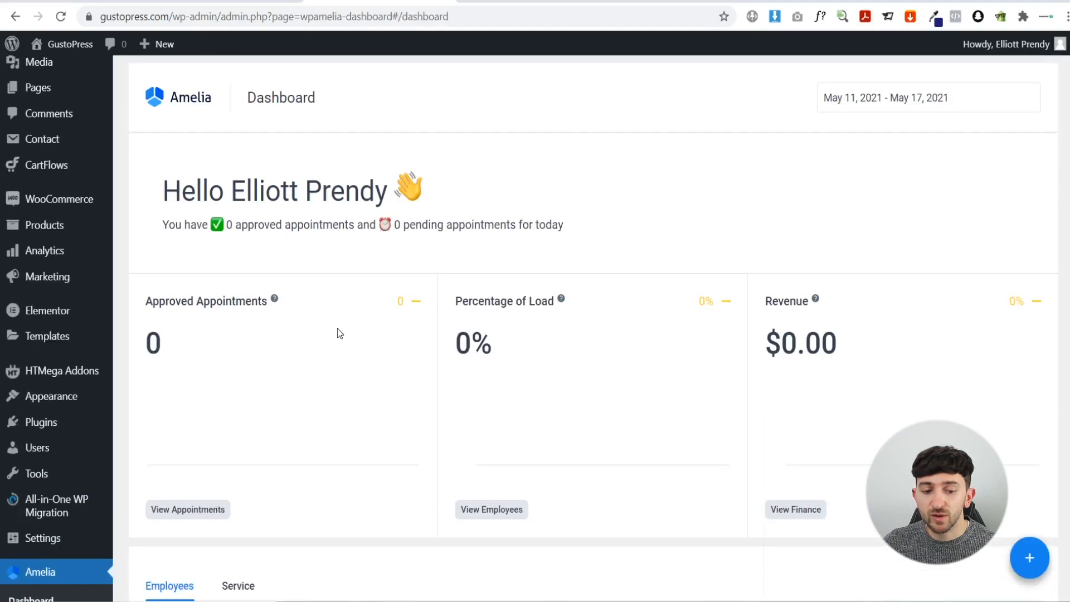
{"action": "scroll", "coordinate": [346, 198], "scroll_direction": "down", "scroll_amount": 4}
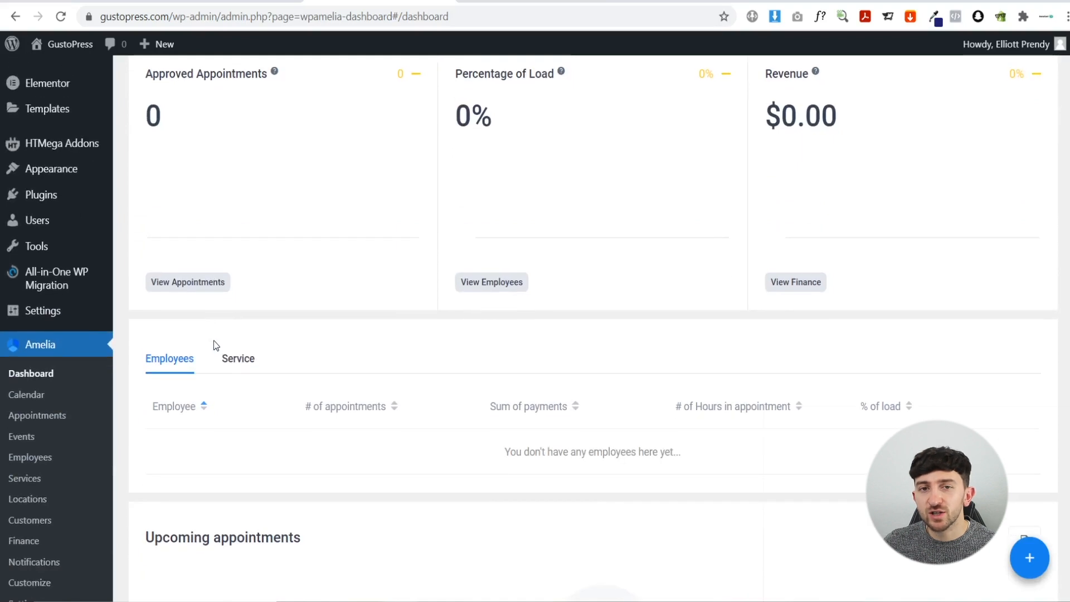
{"action": "left_click", "coordinate": [50, 468]}
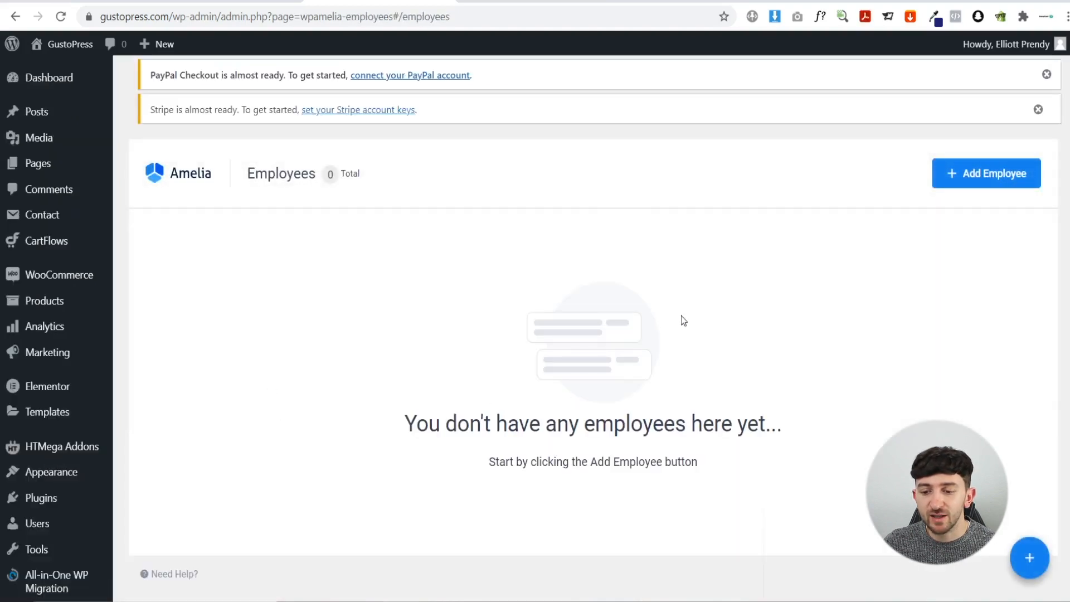
{"action": "left_click", "coordinate": [998, 175]}
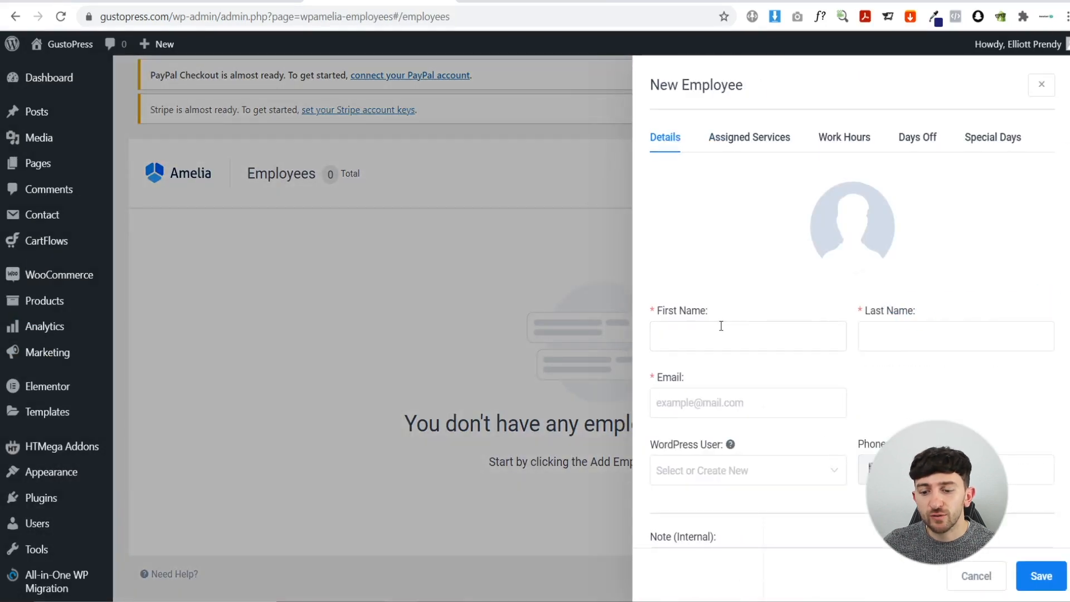
{"action": "scroll", "coordinate": [800, 390], "scroll_direction": "down", "scroll_amount": 1}
{"action": "scroll", "coordinate": [799, 390], "scroll_direction": "up", "scroll_amount": 1}
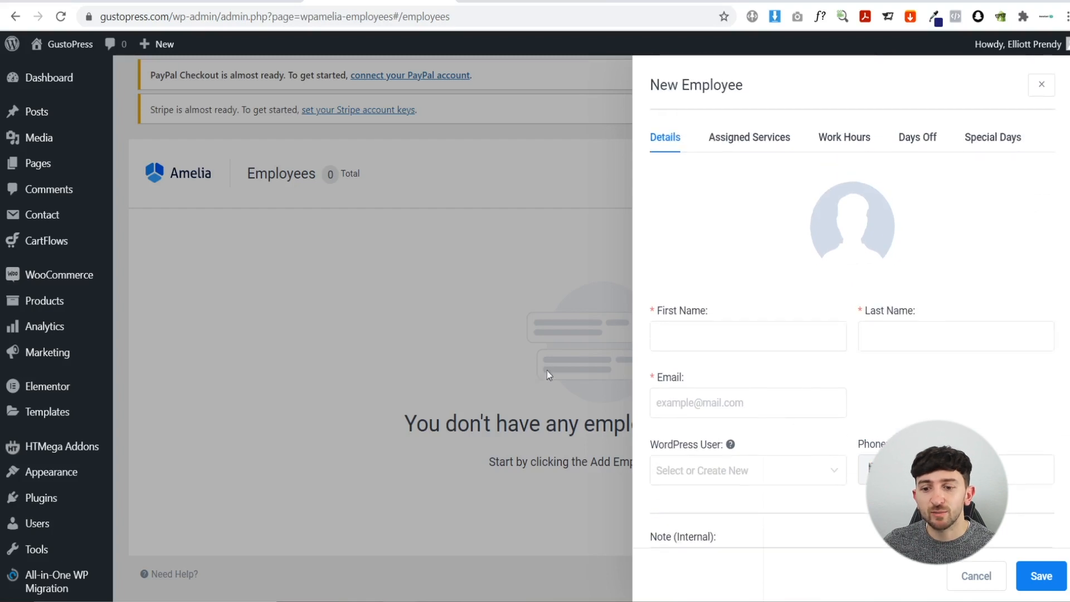
- Set the new employee's Monday hours to 09:00 - 15:00, check assigned services, and close the form
{"action": "left_click", "coordinate": [836, 138]}
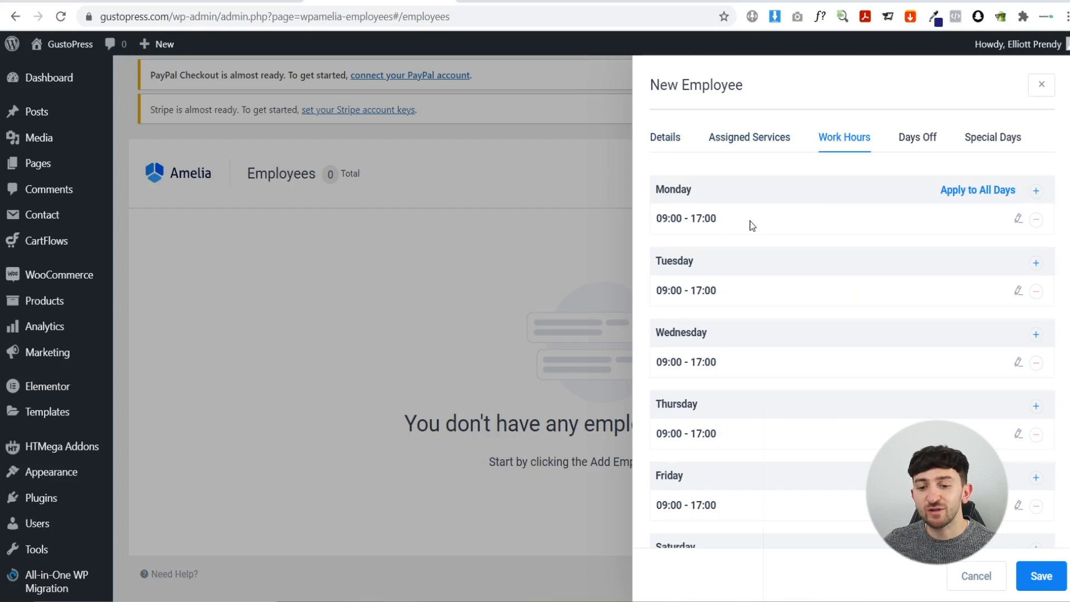
{"action": "left_click", "coordinate": [1018, 218]}
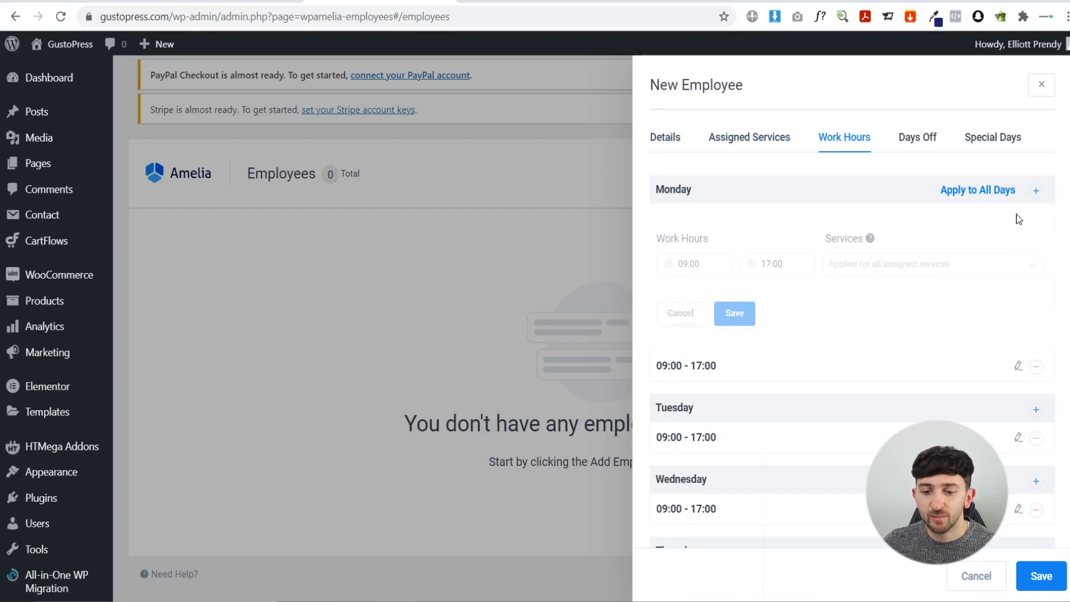
{"action": "left_click", "coordinate": [786, 265]}
{"action": "left_click", "coordinate": [805, 313]}
{"action": "left_click", "coordinate": [735, 313]}
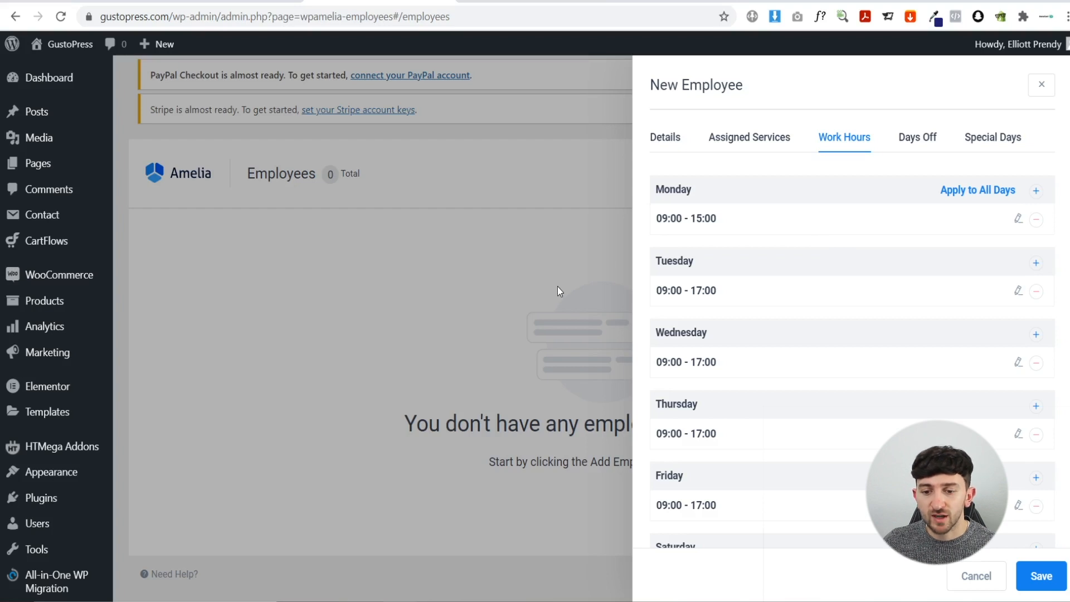
{"action": "left_click", "coordinate": [772, 140]}
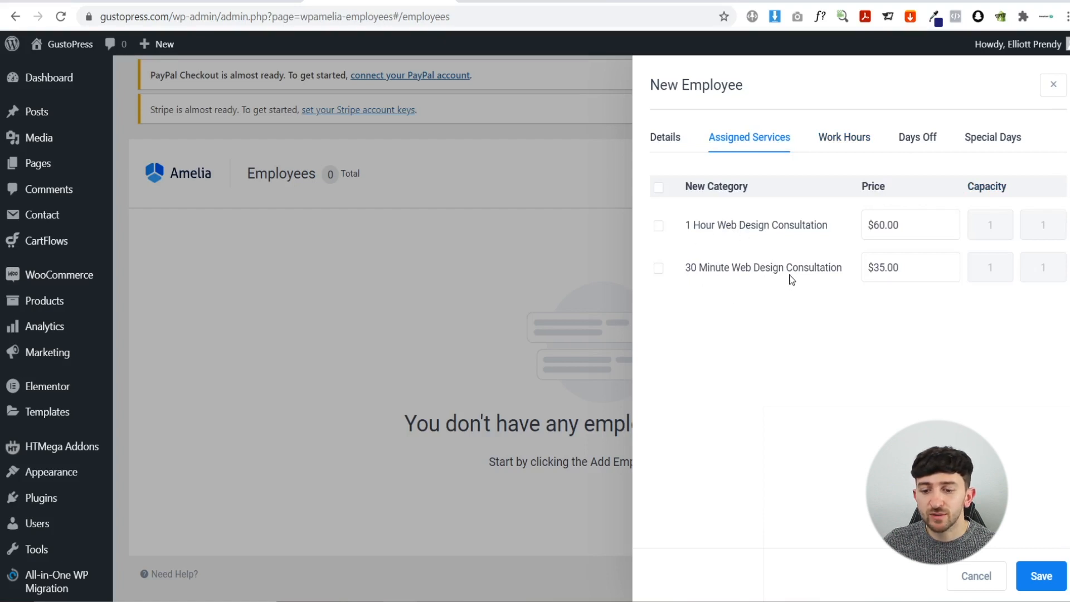
{"action": "left_click", "coordinate": [328, 307]}
{"action": "scroll", "coordinate": [210, 378], "scroll_direction": "down", "scroll_amount": 4}
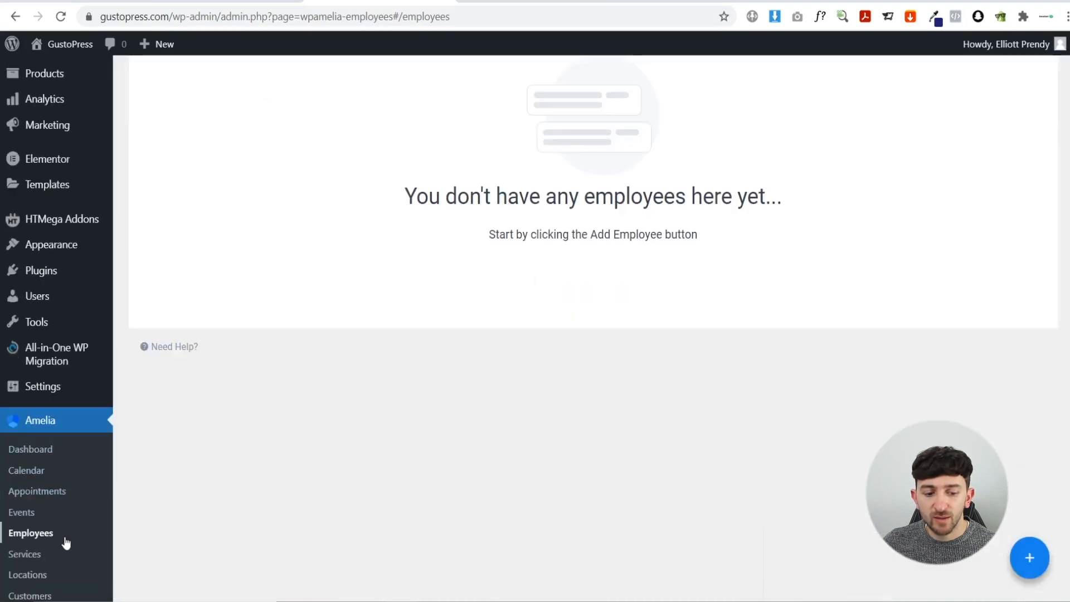
- Look over Amelia's services, opening and closing the 1 Hour Web Design Consultation service
{"action": "left_click", "coordinate": [35, 554]}
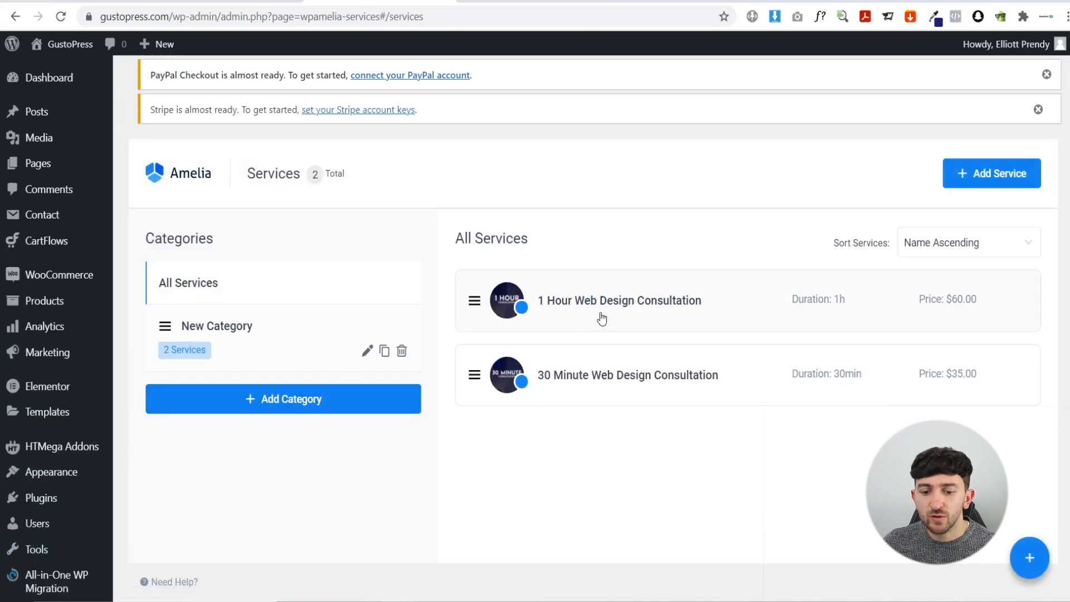
{"action": "left_click", "coordinate": [669, 310]}
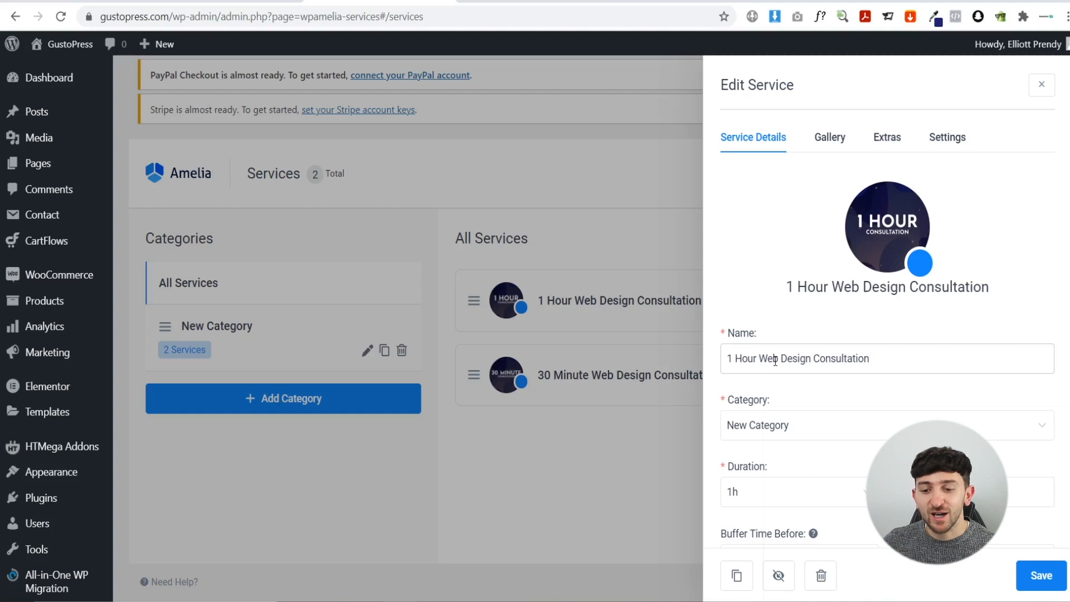
{"action": "left_click", "coordinate": [513, 479]}
{"action": "left_click", "coordinate": [954, 177]}
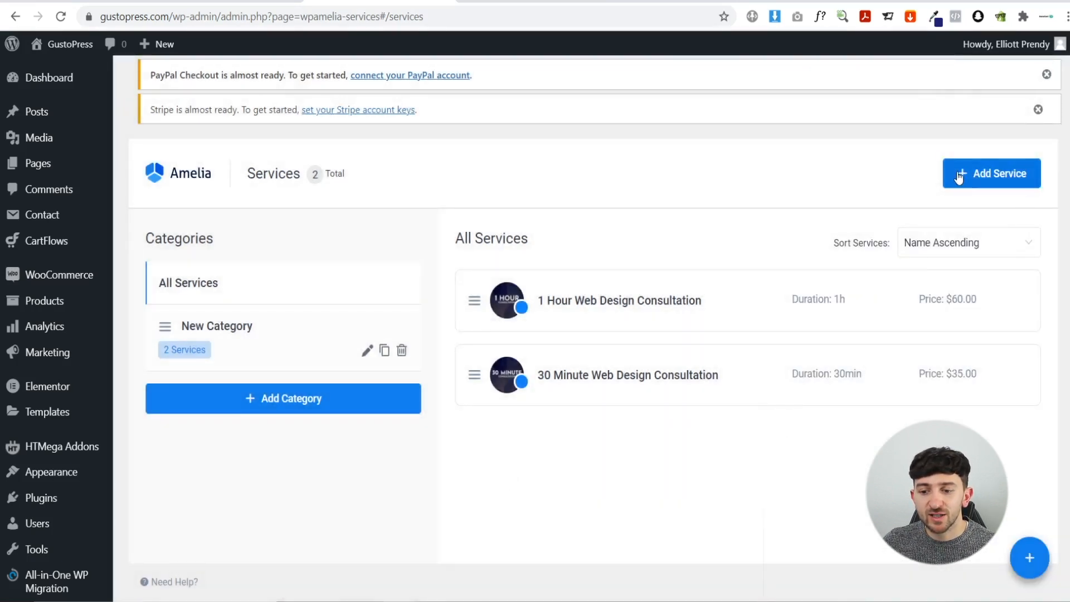
{"action": "left_click", "coordinate": [547, 176]}
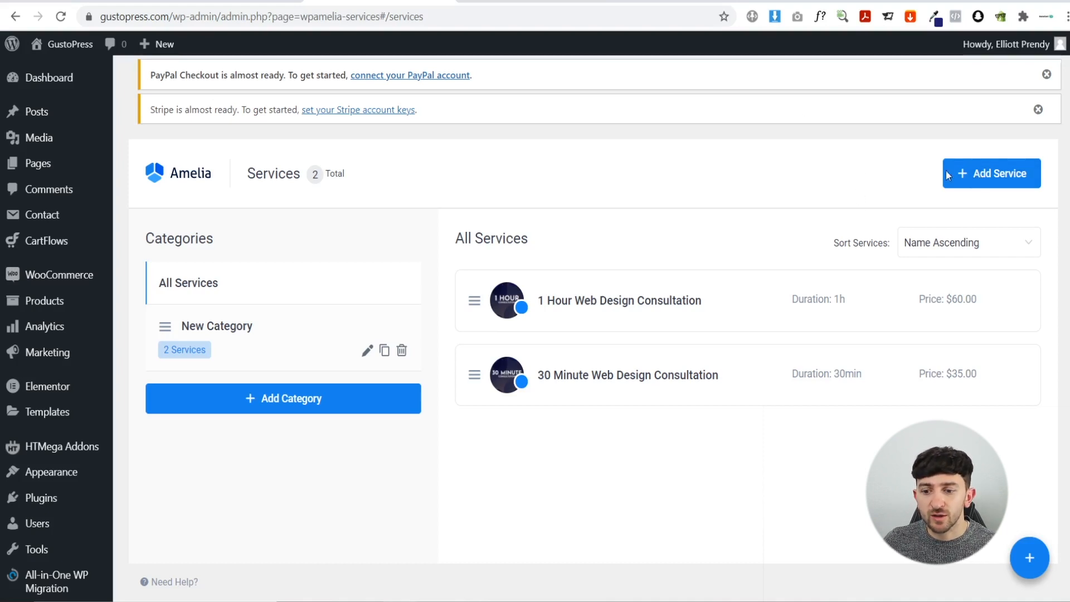
- Name a new service 'SEO Consultation', then open a new browser tab
{"action": "left_click", "coordinate": [985, 174]}
{"action": "left_click", "coordinate": [812, 342]}
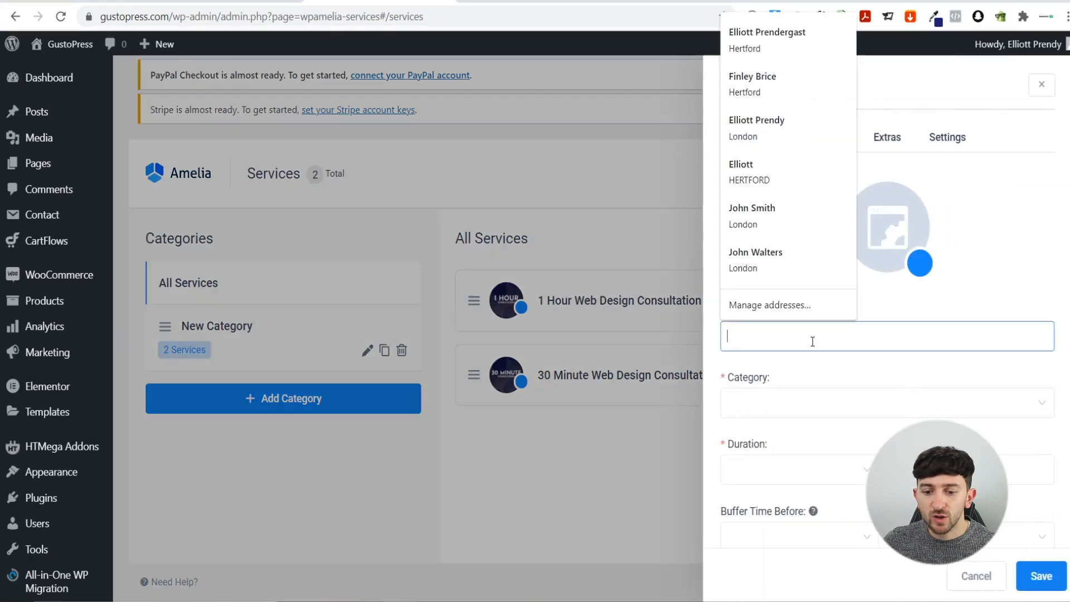
{"action": "type", "text": "SEO C"}
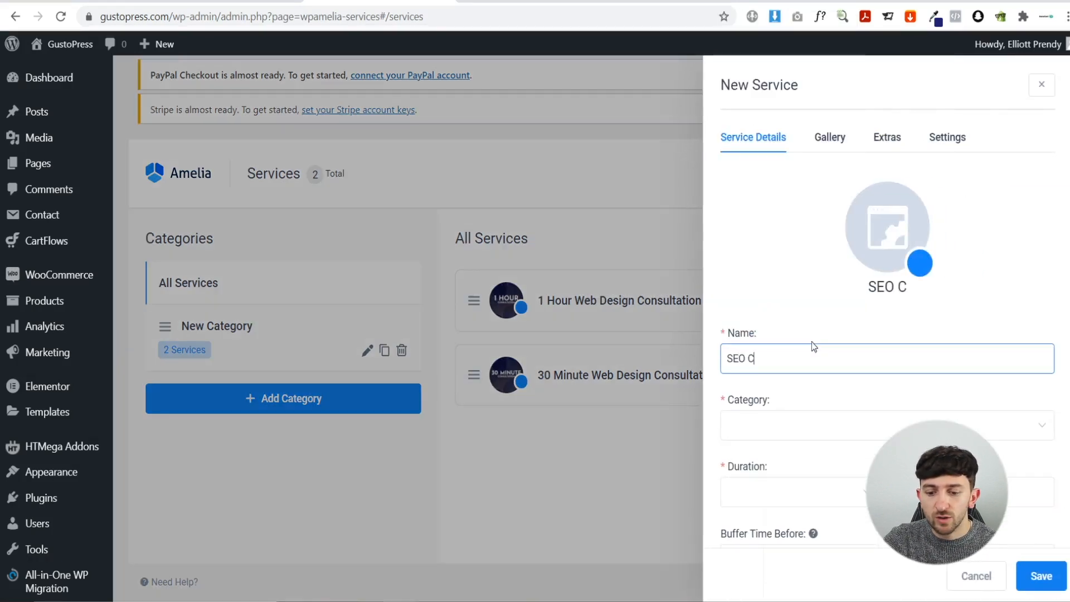
{"action": "type", "text": "onsultatio"}
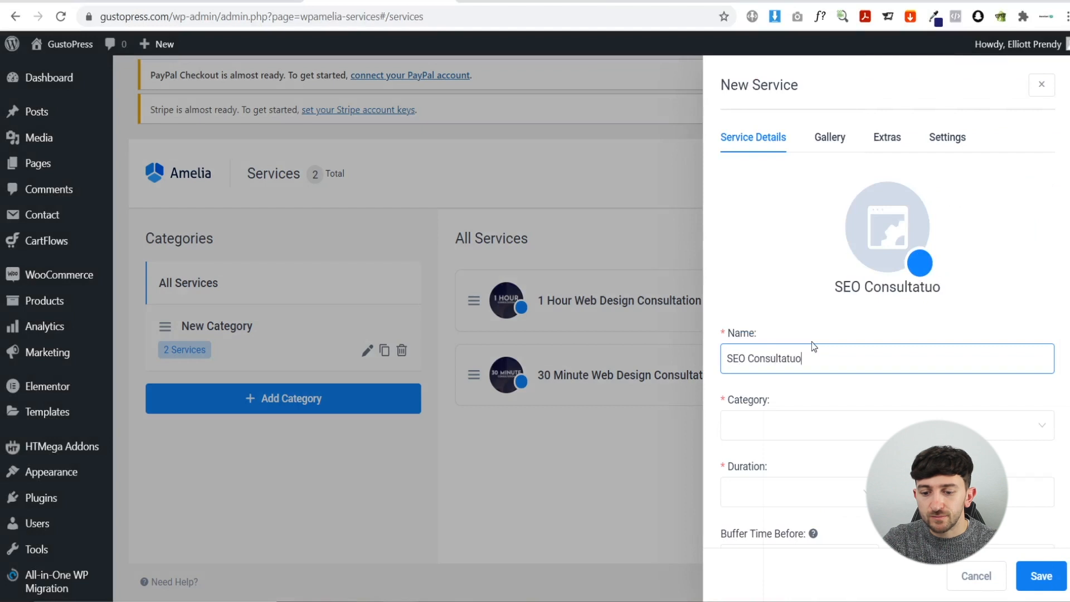
{"action": "type", "text": "n"}
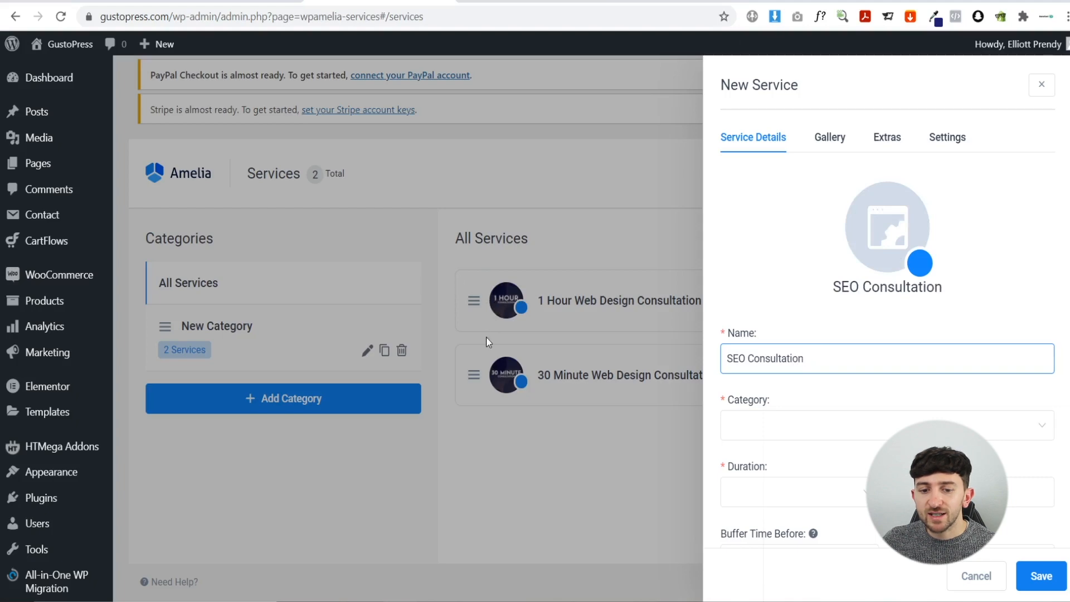
{"action": "key", "text": "ctrl+t"}
- Go to canva.com and create a blank custom-size design of 1000 × 1000 px
{"action": "type", "text": "ca"}
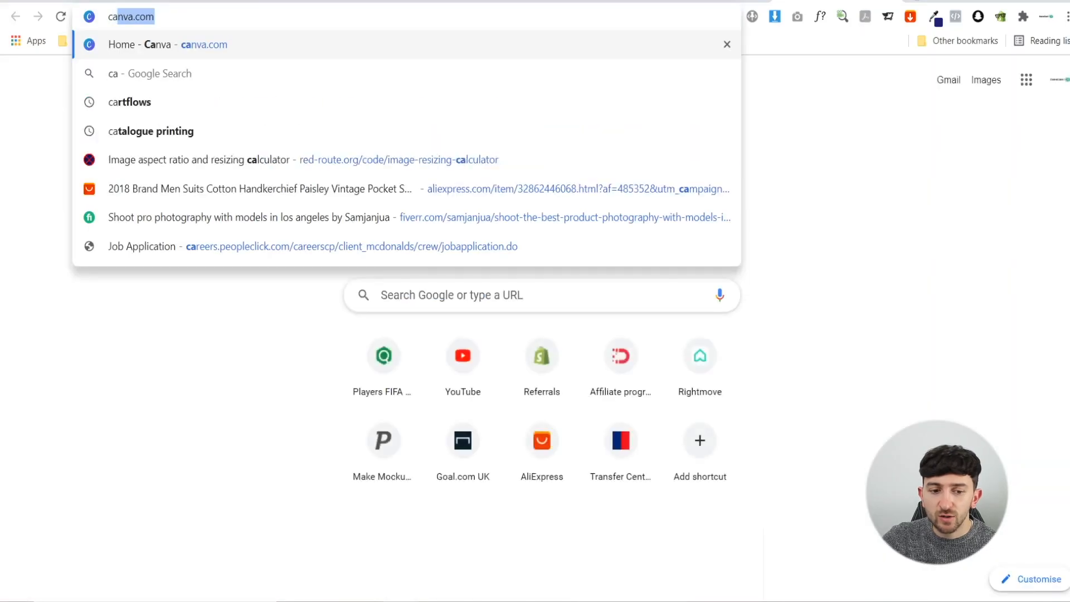
{"action": "key", "text": "Return"}
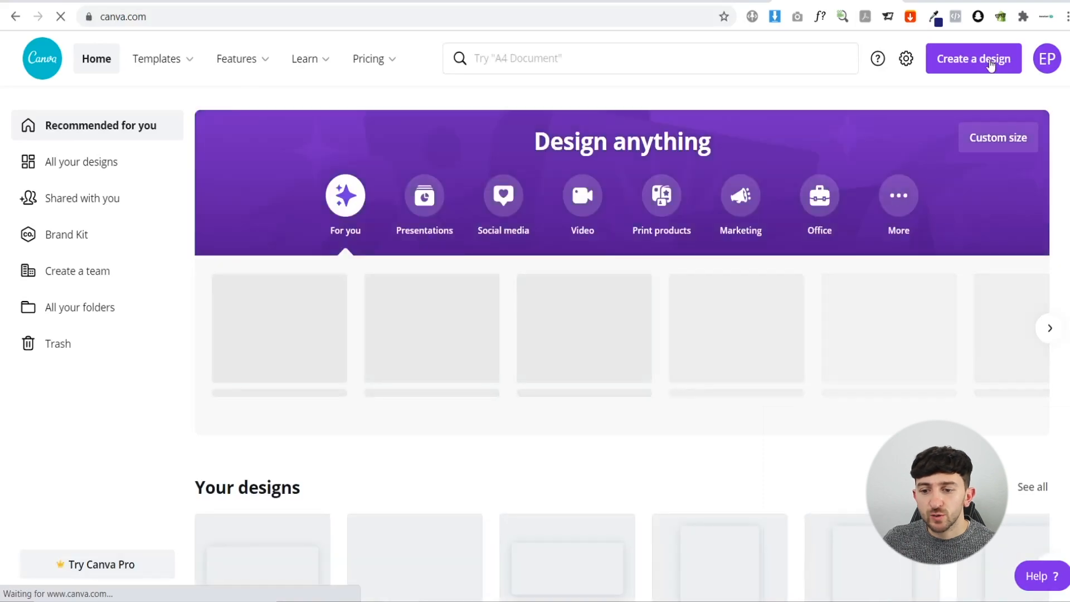
{"action": "left_click", "coordinate": [991, 62]}
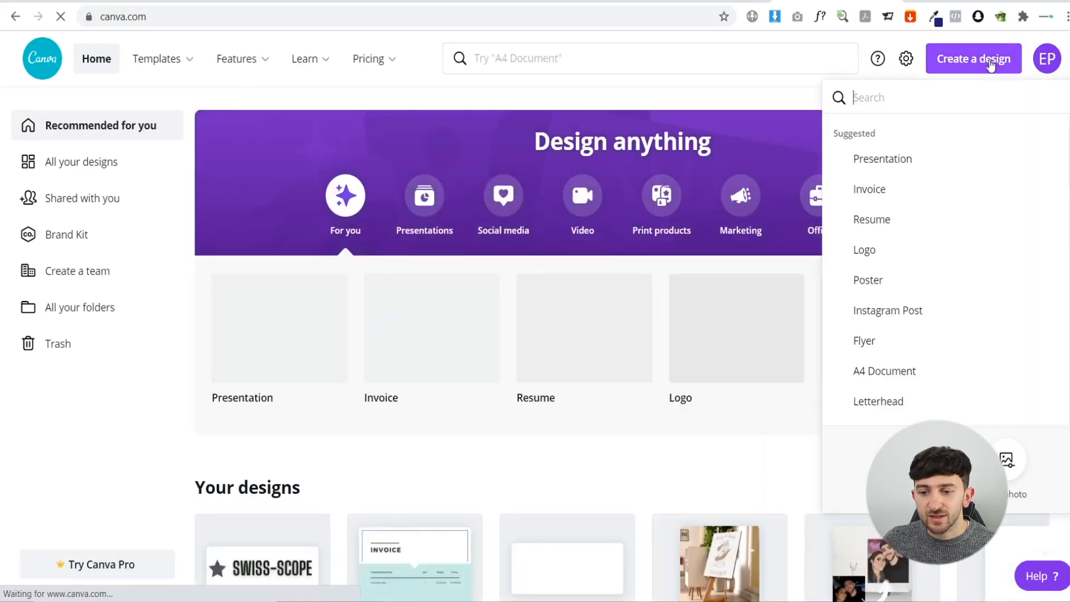
{"action": "left_click", "coordinate": [940, 392]}
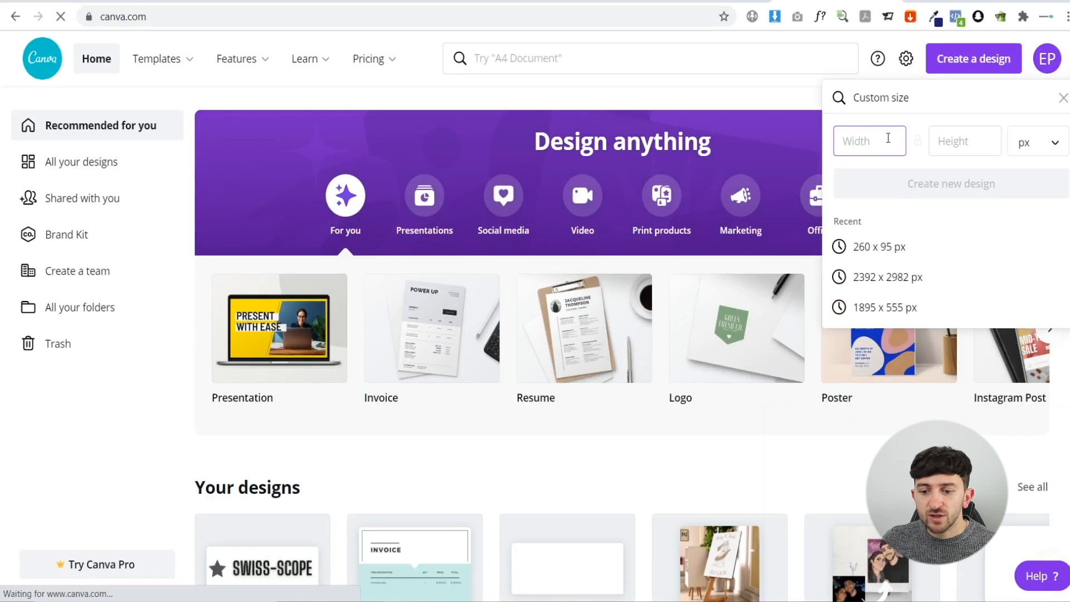
{"action": "type", "text": "1000"}
{"action": "left_click", "coordinate": [962, 140]}
{"action": "type", "text": "1000"}
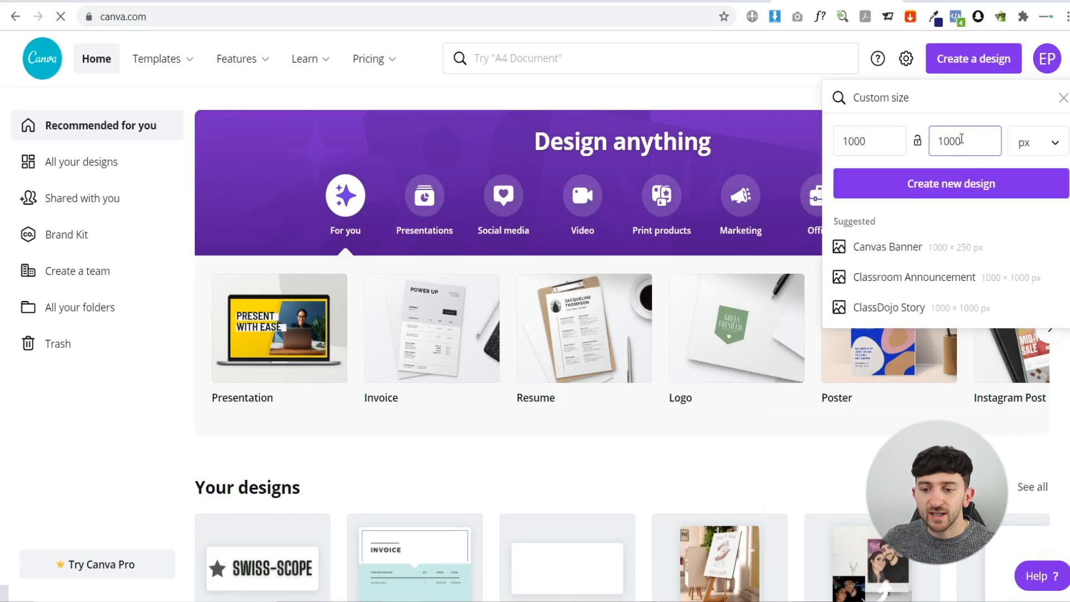
{"action": "left_click", "coordinate": [955, 188]}
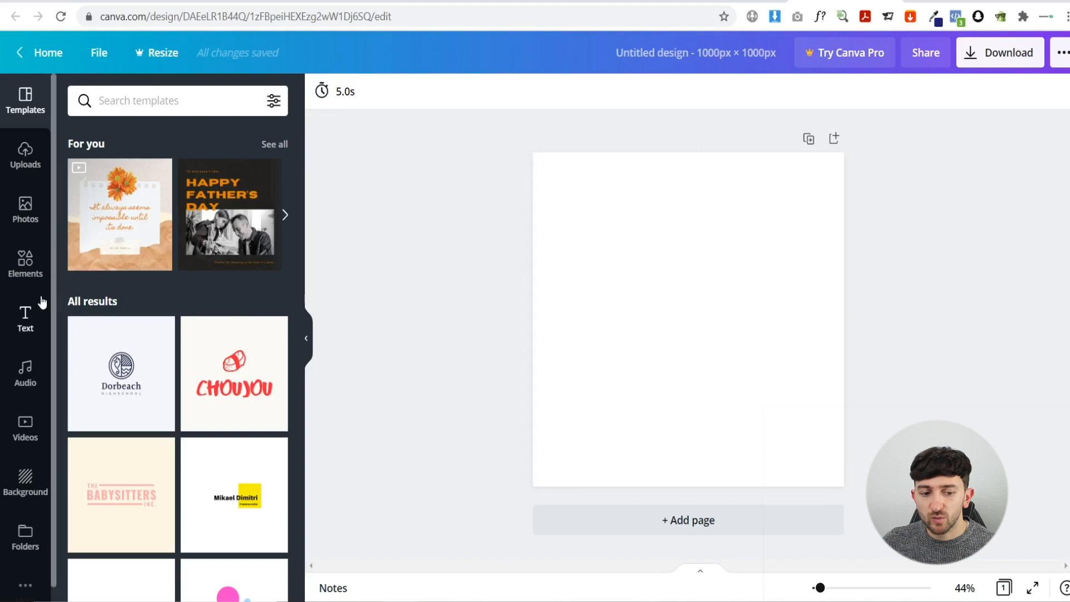
{"action": "left_click", "coordinate": [28, 318]}
- Add a heading reading 'SEO' on one line and 'CONSULTATION' on the next
{"action": "left_click", "coordinate": [132, 174]}
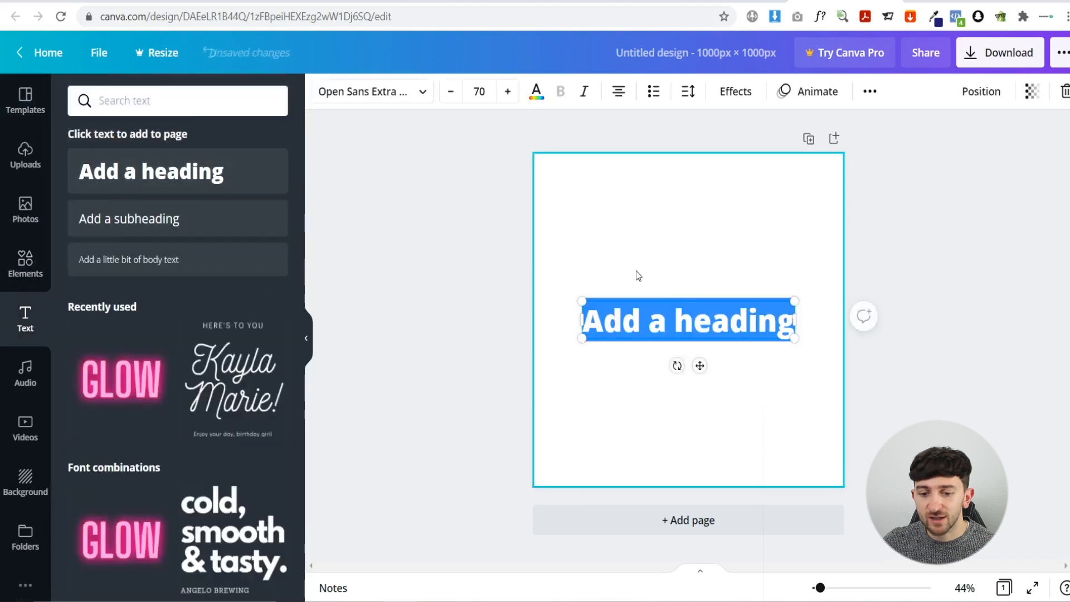
{"action": "type", "text": "SEO"}
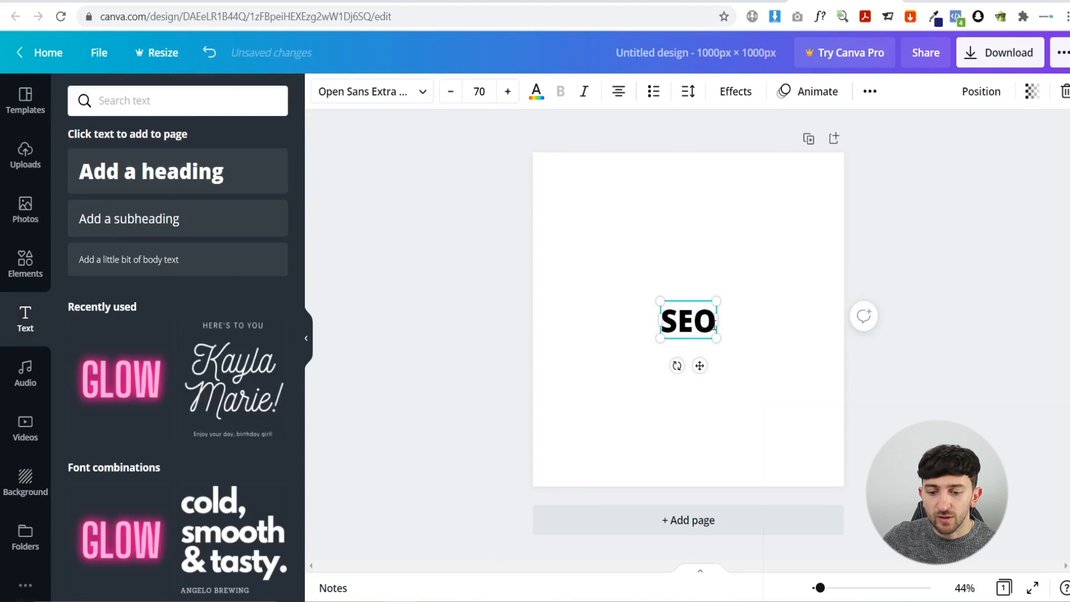
{"action": "key", "text": "Return"}
{"action": "type", "text": "CON"}
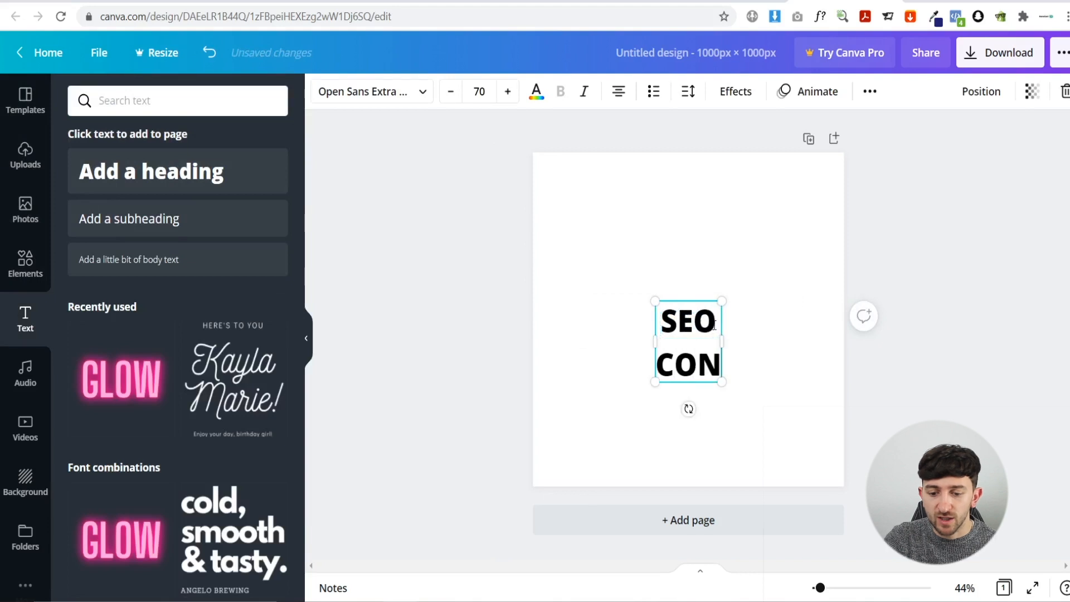
{"action": "type", "text": "SULTATU"}
{"action": "key", "text": "BackSpace"}
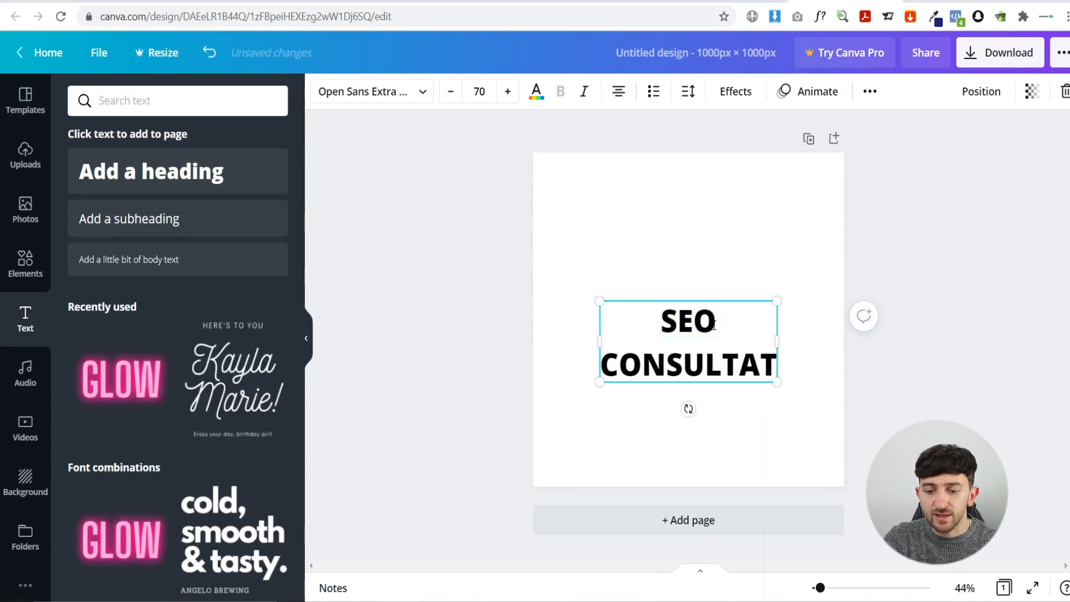
{"action": "type", "text": "ION"}
{"action": "left_click_drag", "start_coordinate": [710, 364], "coordinate": [573, 365]}
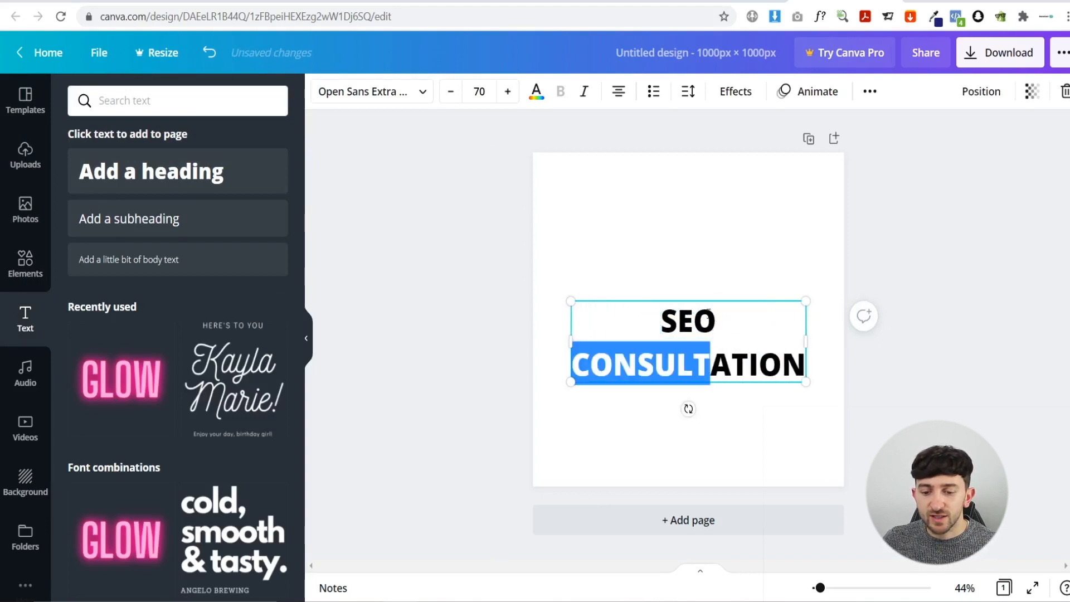
{"action": "left_click", "coordinate": [730, 265]}
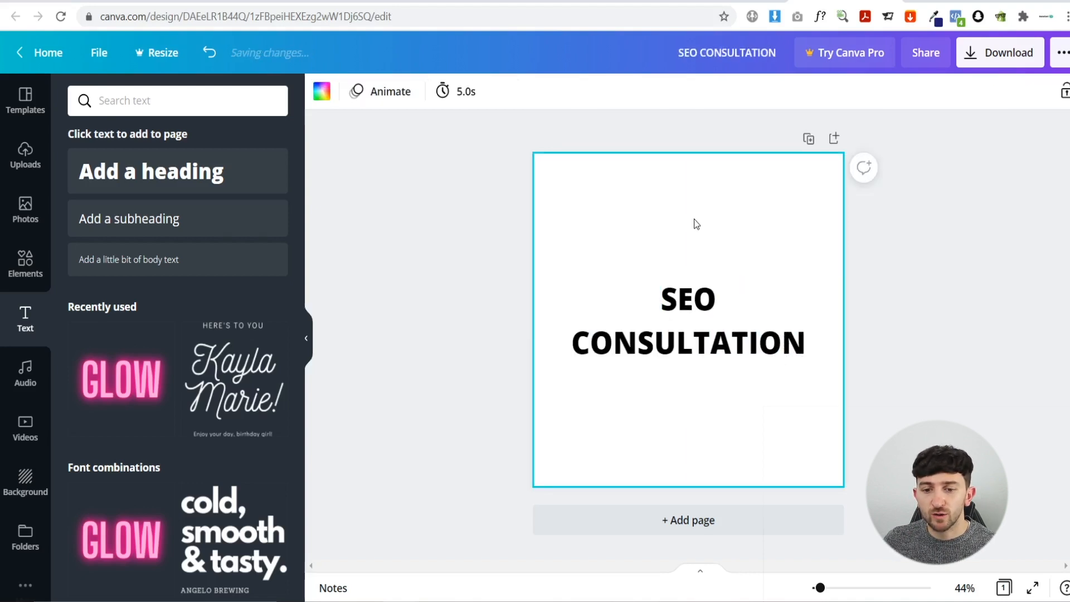
- Set the heading font to Josefin Sans Bold
{"action": "left_click", "coordinate": [689, 318]}
{"action": "left_click", "coordinate": [382, 95]}
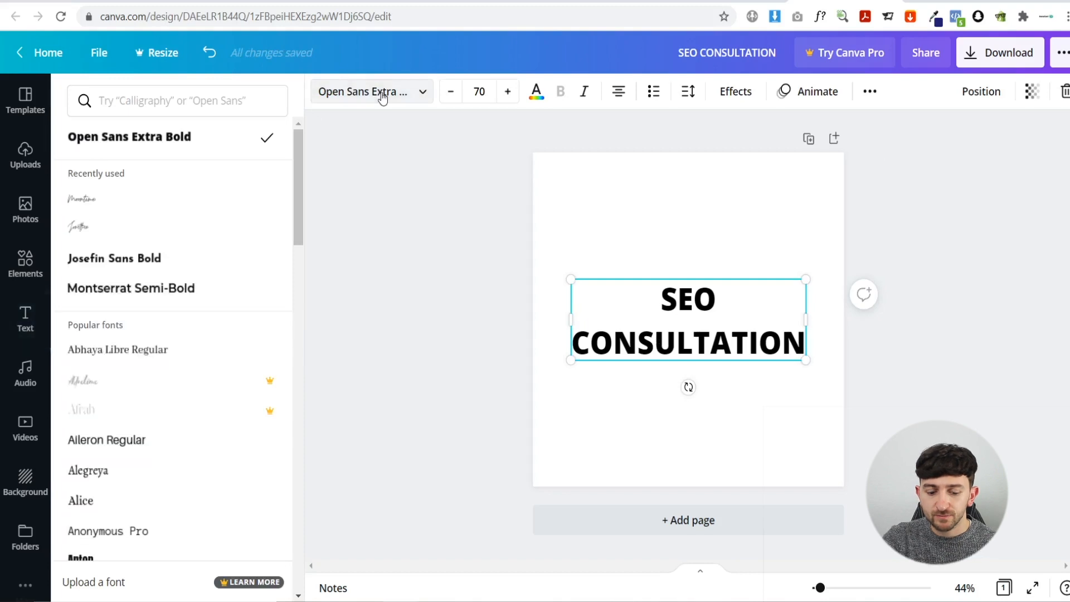
{"action": "left_click", "coordinate": [162, 256]}
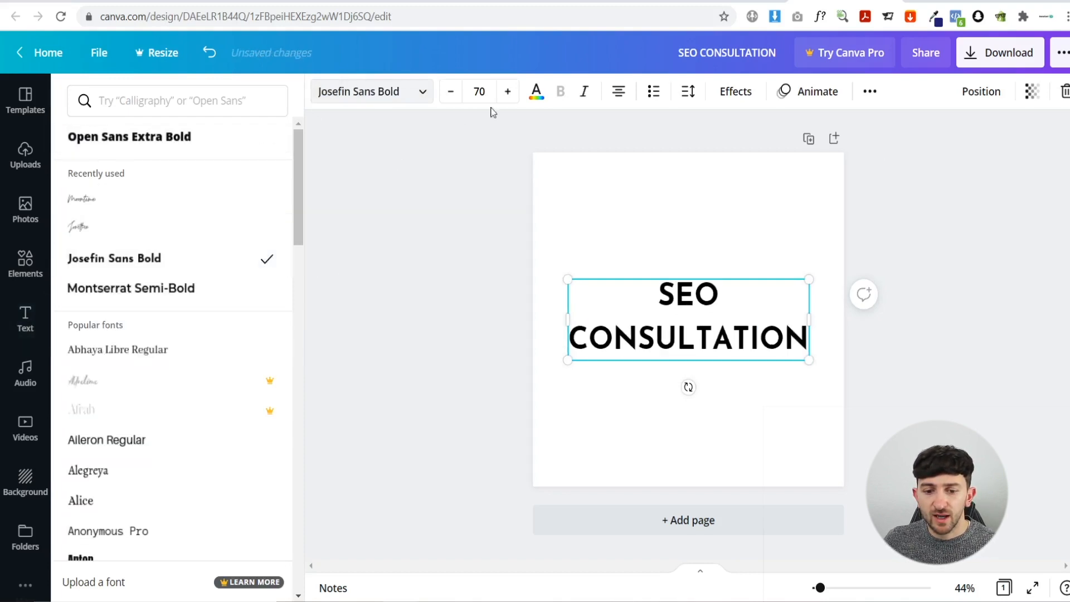
{"action": "left_click", "coordinate": [537, 93]}
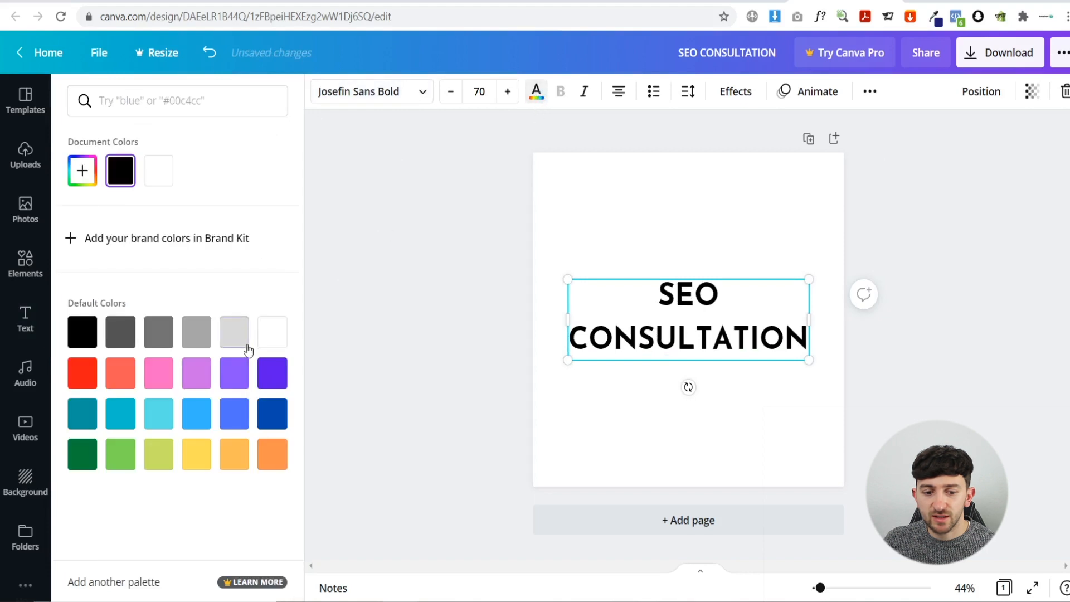
- Make the heading white and stretch a new square to cover the whole page
{"action": "left_click", "coordinate": [265, 334]}
{"action": "left_click", "coordinate": [26, 319]}
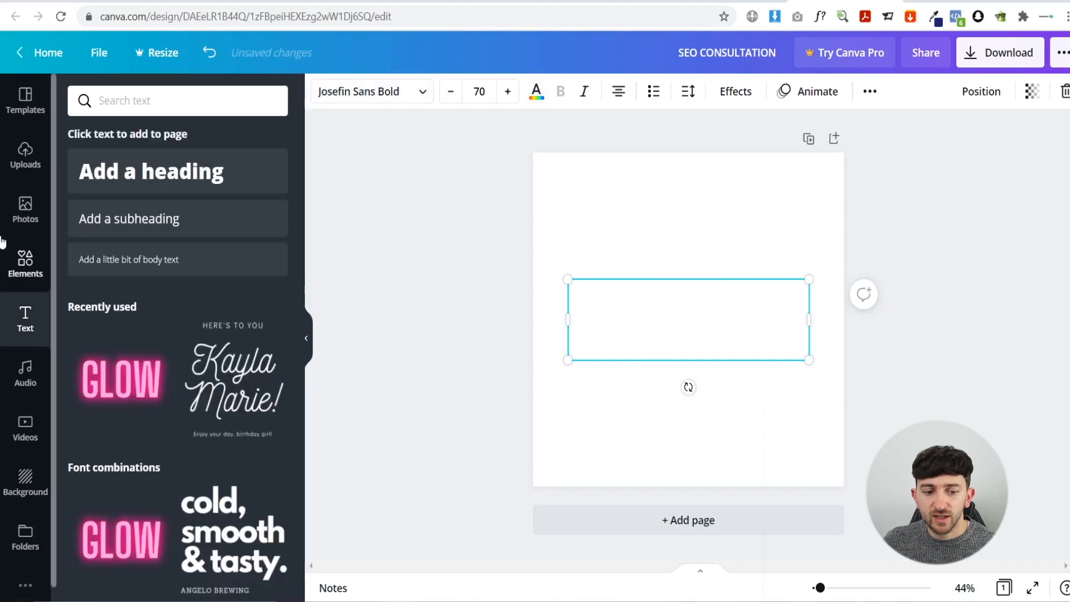
{"action": "left_click", "coordinate": [25, 262]}
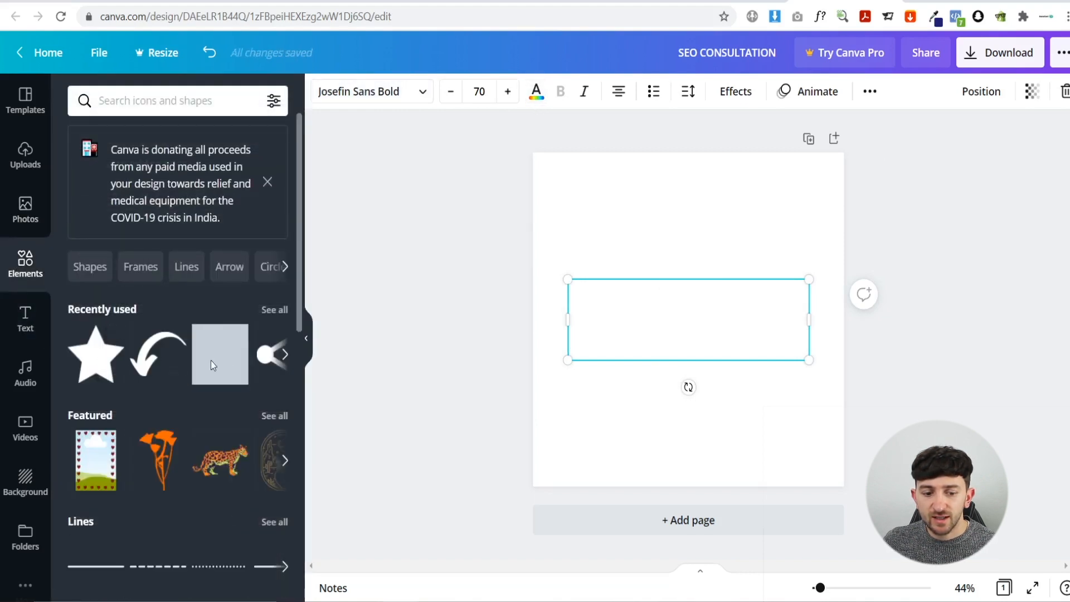
{"action": "left_click", "coordinate": [220, 354]}
{"action": "left_click_drag", "start_coordinate": [750, 265], "coordinate": [680, 188]}
{"action": "left_click_drag", "start_coordinate": [619, 334], "coordinate": [616, 487]}
{"action": "left_click_drag", "start_coordinate": [701, 314], "coordinate": [858, 308]}
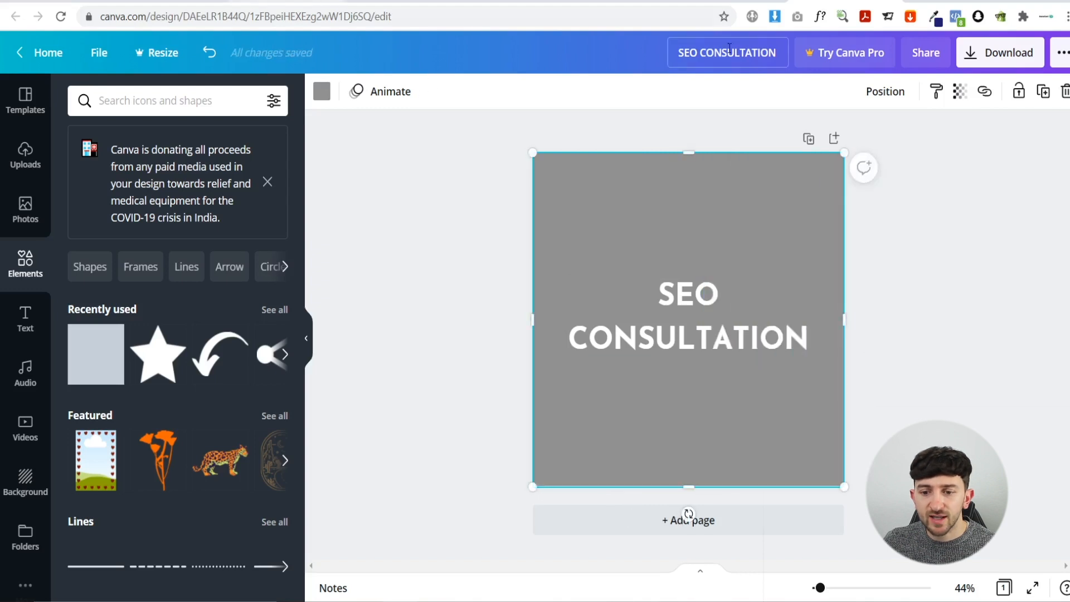
- Colour the full-page rectangle navy #211d70, copying the hex code from the colour picker
{"action": "left_click", "coordinate": [934, 18]}
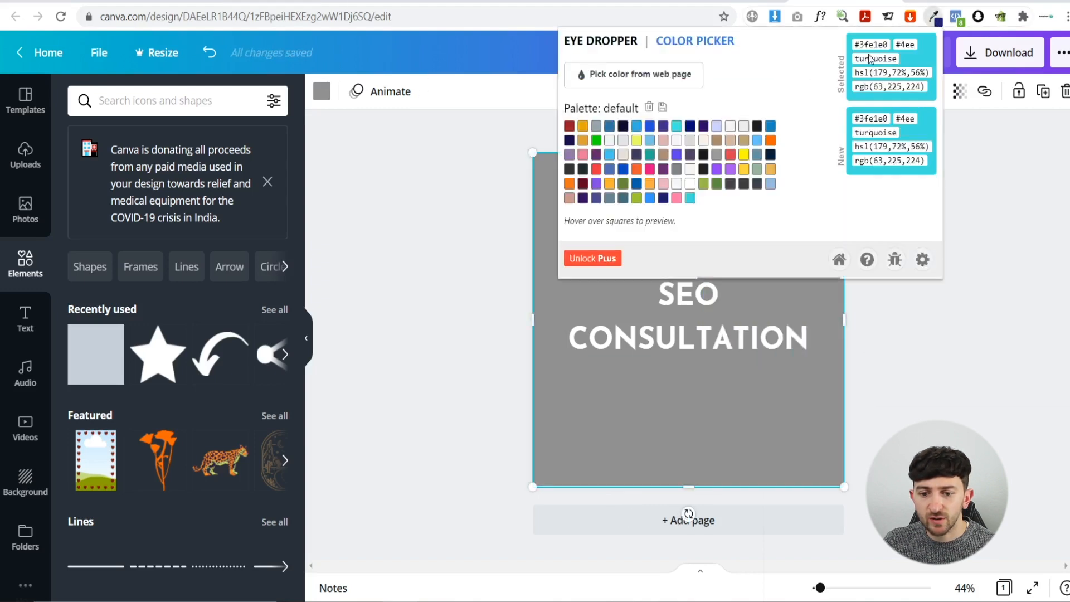
{"action": "left_click", "coordinate": [663, 198]}
{"action": "double_click", "coordinate": [874, 44]}
{"action": "key", "text": "ctrl+c"}
{"action": "left_click", "coordinate": [457, 259]}
{"action": "left_click", "coordinate": [562, 220]}
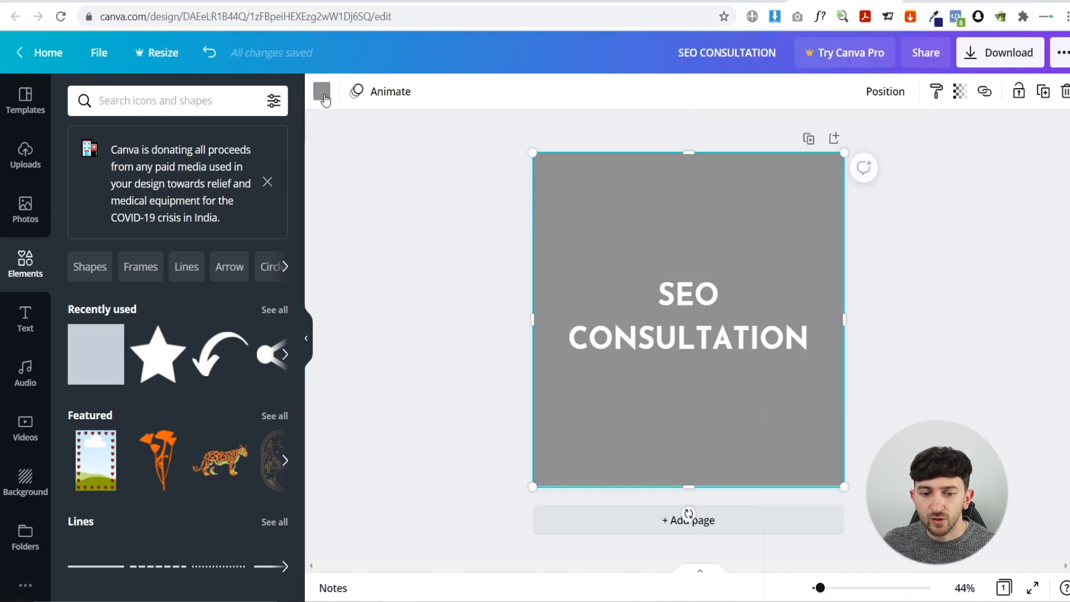
{"action": "left_click", "coordinate": [321, 92]}
{"action": "left_click", "coordinate": [136, 103]}
{"action": "key", "text": "ctrl+v"}
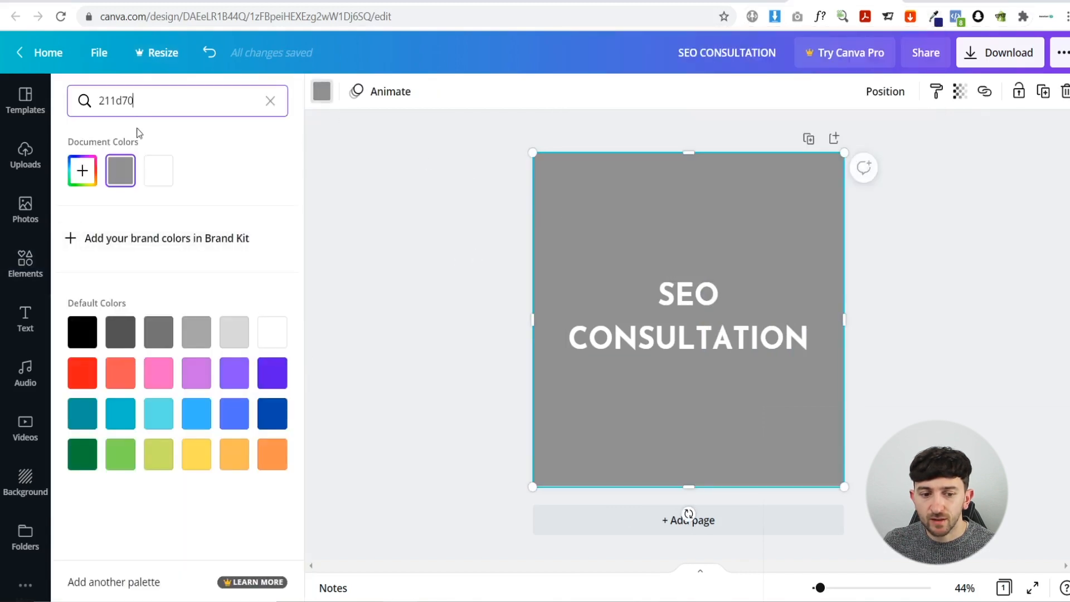
{"action": "left_click", "coordinate": [82, 170]}
{"action": "left_click", "coordinate": [607, 467]}
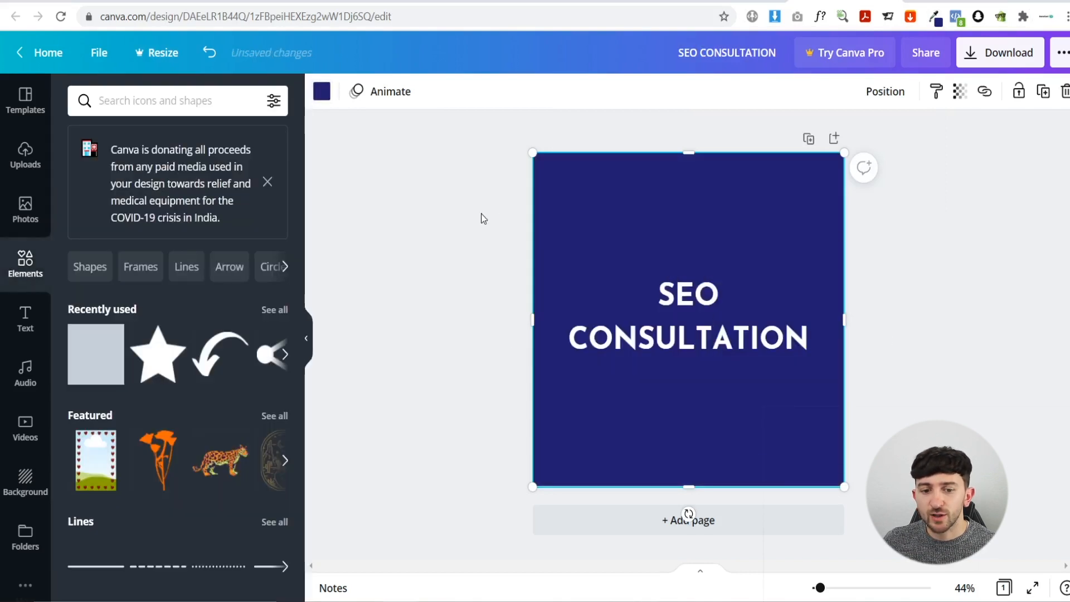
{"action": "left_click", "coordinate": [468, 232]}
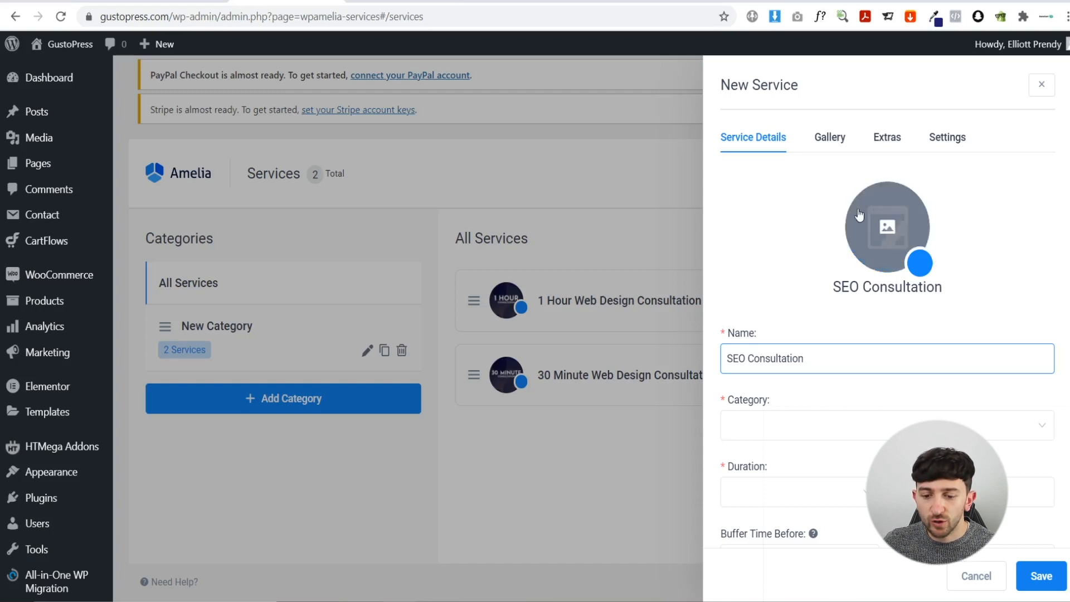
- Put the service in New Category with a 1h duration and a $100.00 price
{"action": "scroll", "coordinate": [789, 364], "scroll_direction": "down", "scroll_amount": 1}
{"action": "left_click", "coordinate": [789, 363]}
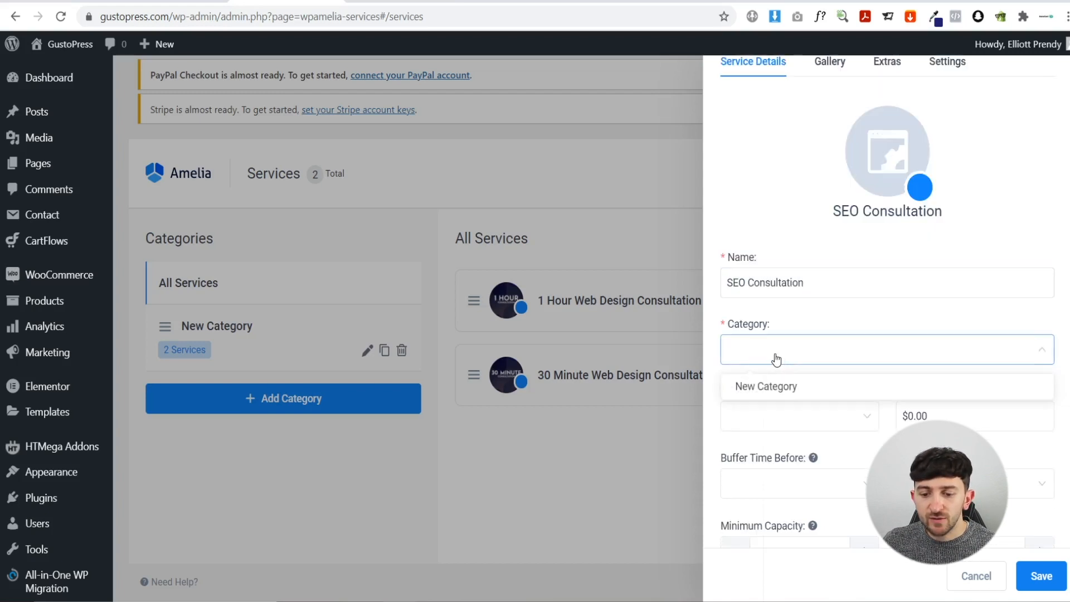
{"action": "left_click", "coordinate": [782, 396]}
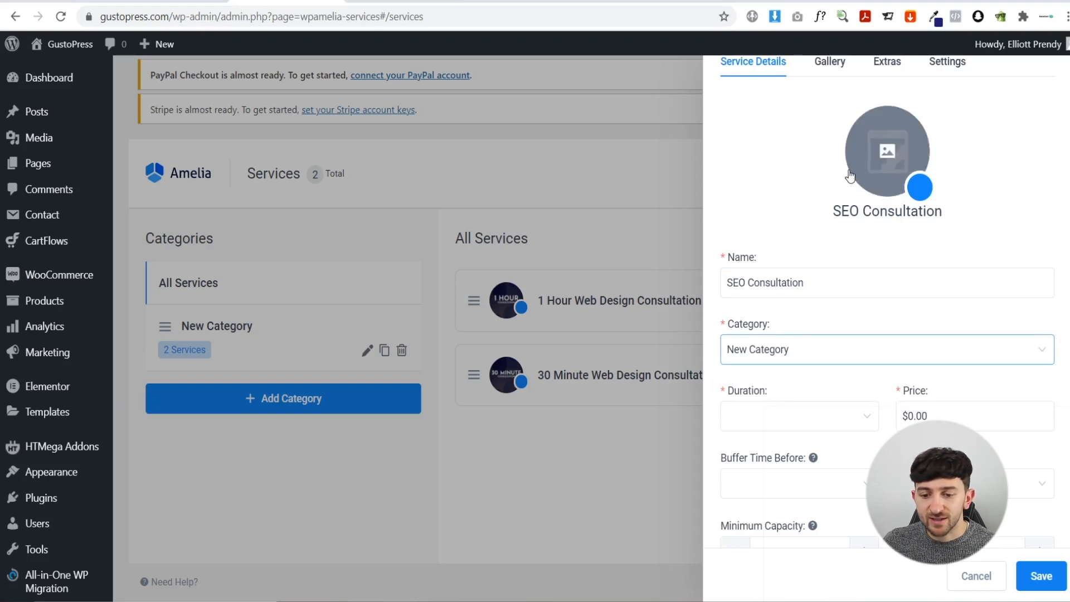
{"action": "scroll", "coordinate": [793, 216], "scroll_direction": "down", "scroll_amount": 1}
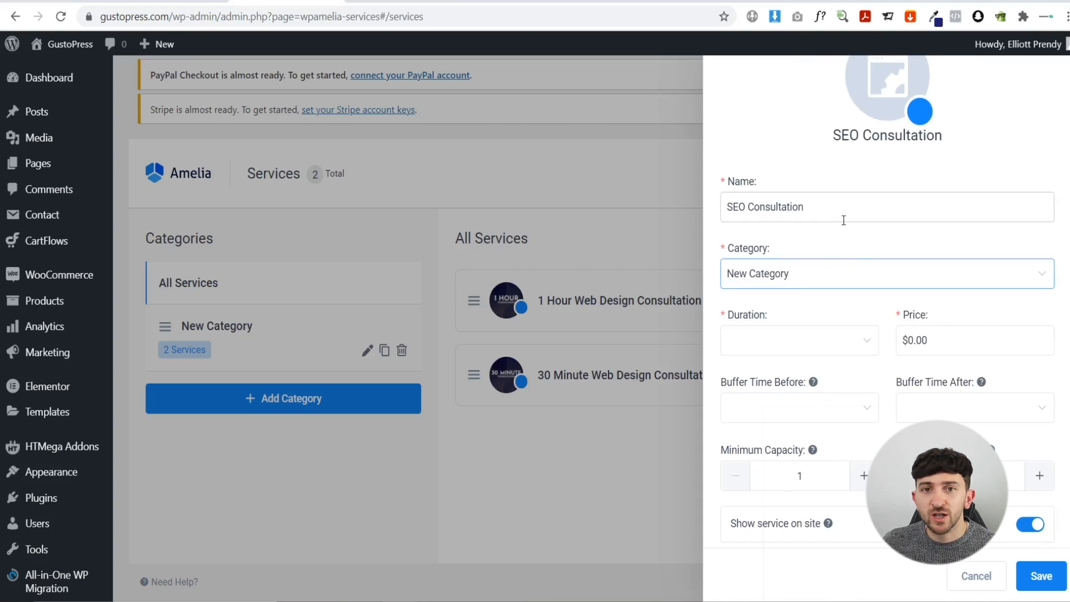
{"action": "left_click", "coordinate": [791, 336]}
{"action": "left_click", "coordinate": [769, 333]}
{"action": "left_click", "coordinate": [770, 333]}
{"action": "left_click", "coordinate": [759, 405]}
{"action": "left_click_drag", "start_coordinate": [972, 342], "coordinate": [889, 350]}
{"action": "type", "text": "100"}
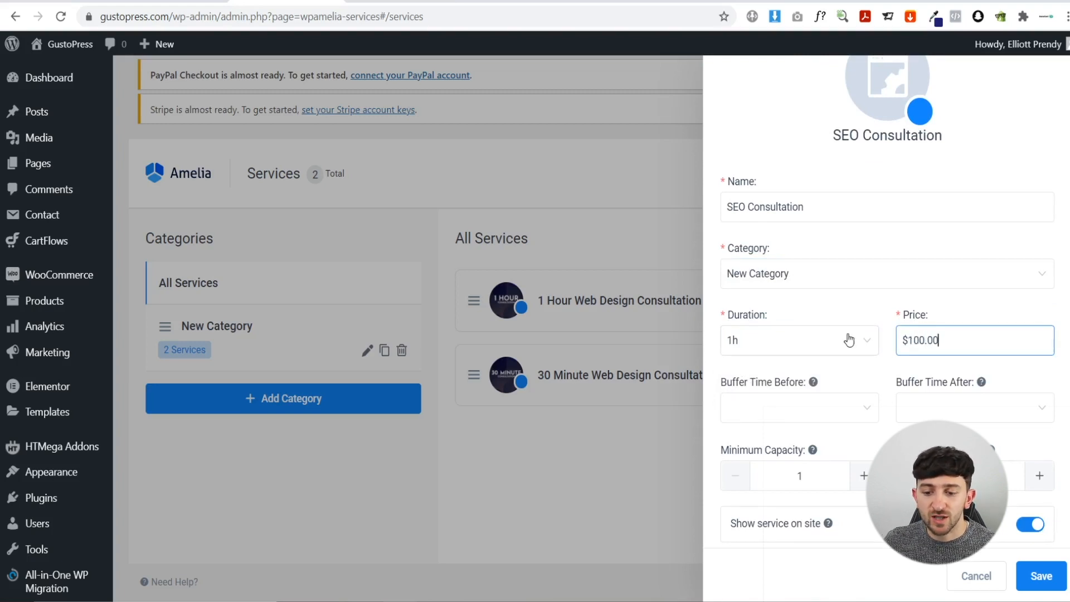
{"action": "left_click", "coordinate": [848, 316]}
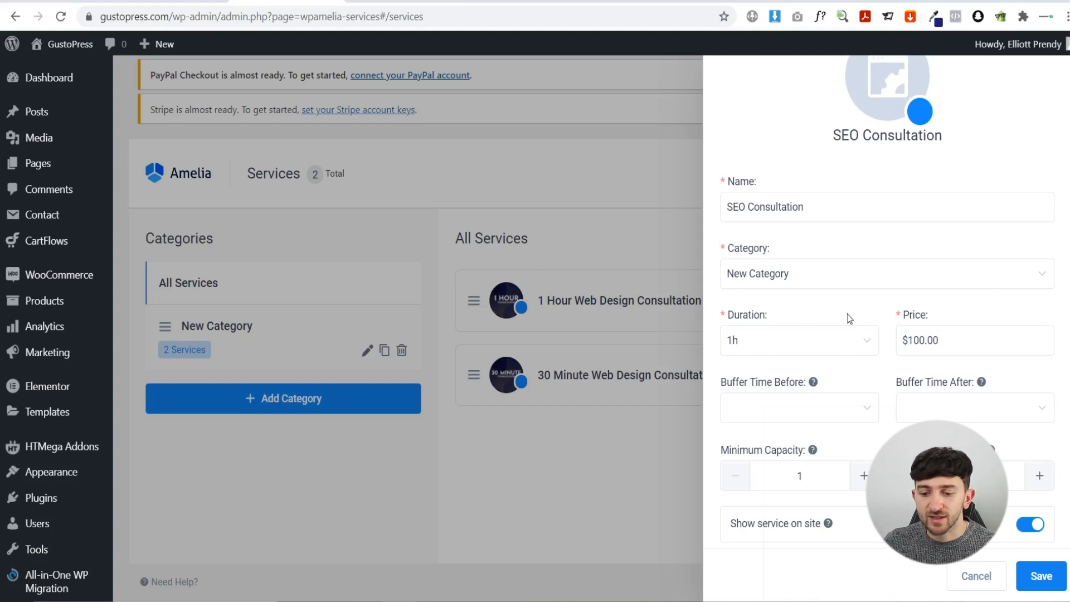
- Review the buffer time and employee options without changes, then show the service's settings
{"action": "scroll", "coordinate": [836, 324], "scroll_direction": "down", "scroll_amount": 1}
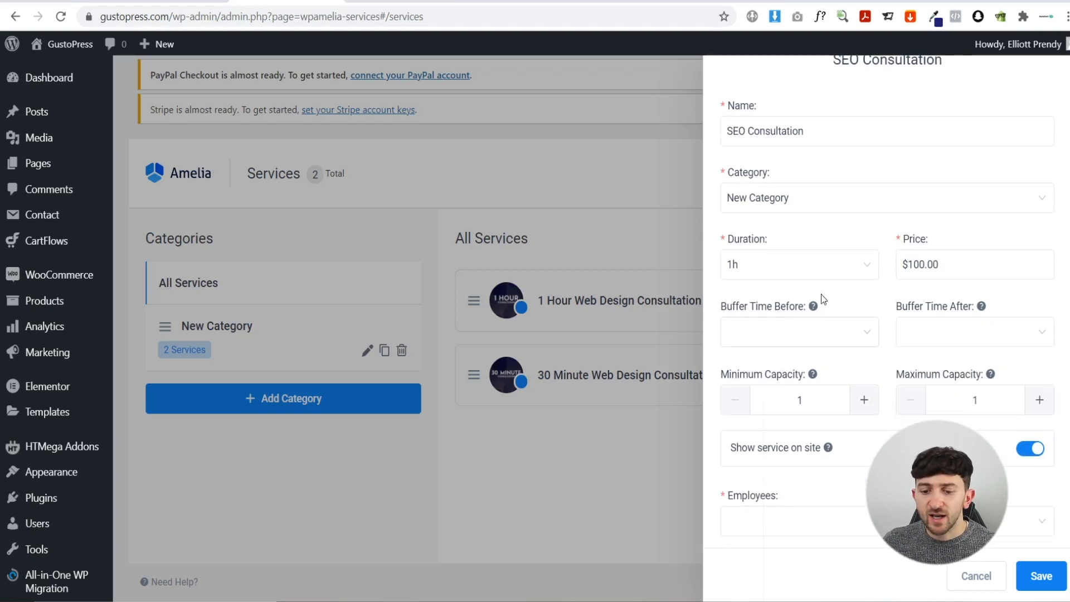
{"action": "left_click", "coordinate": [805, 346]}
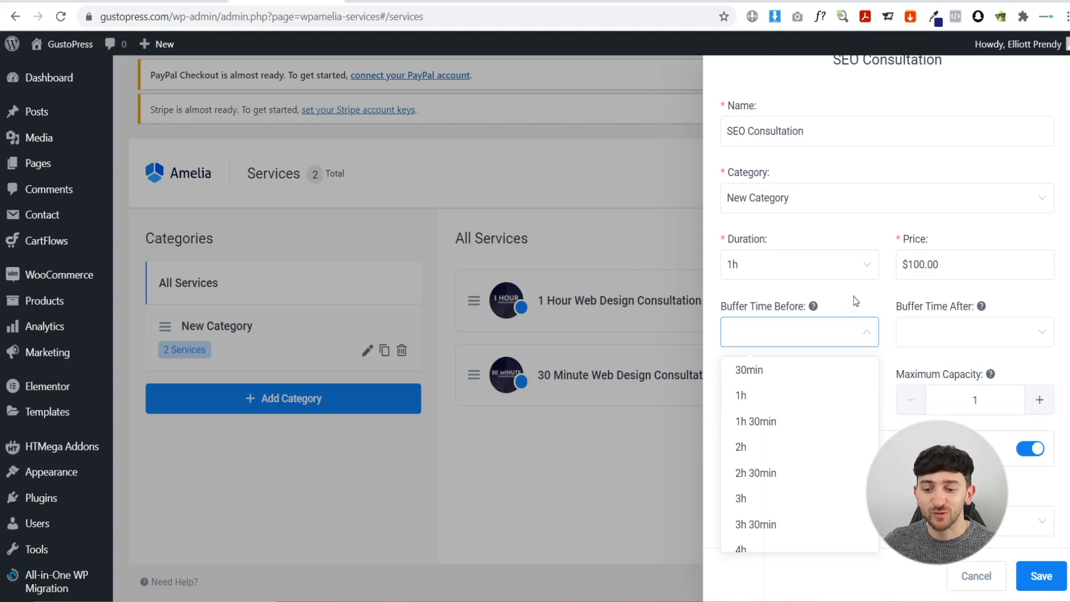
{"action": "left_click", "coordinate": [852, 311]}
{"action": "scroll", "coordinate": [839, 323], "scroll_direction": "down", "scroll_amount": 3}
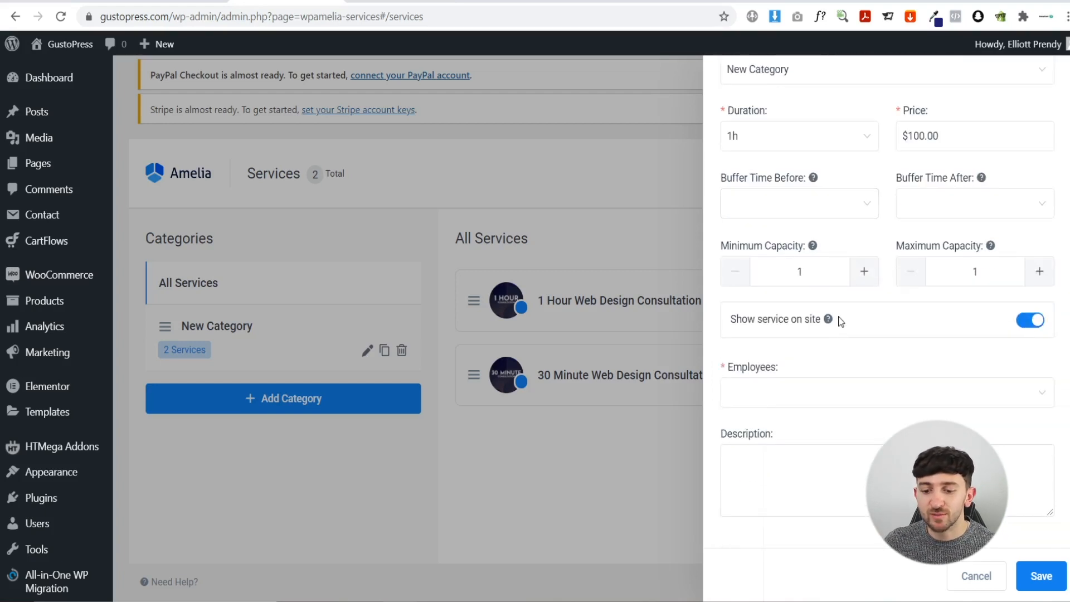
{"action": "left_click", "coordinate": [801, 403]}
{"action": "left_click", "coordinate": [819, 400]}
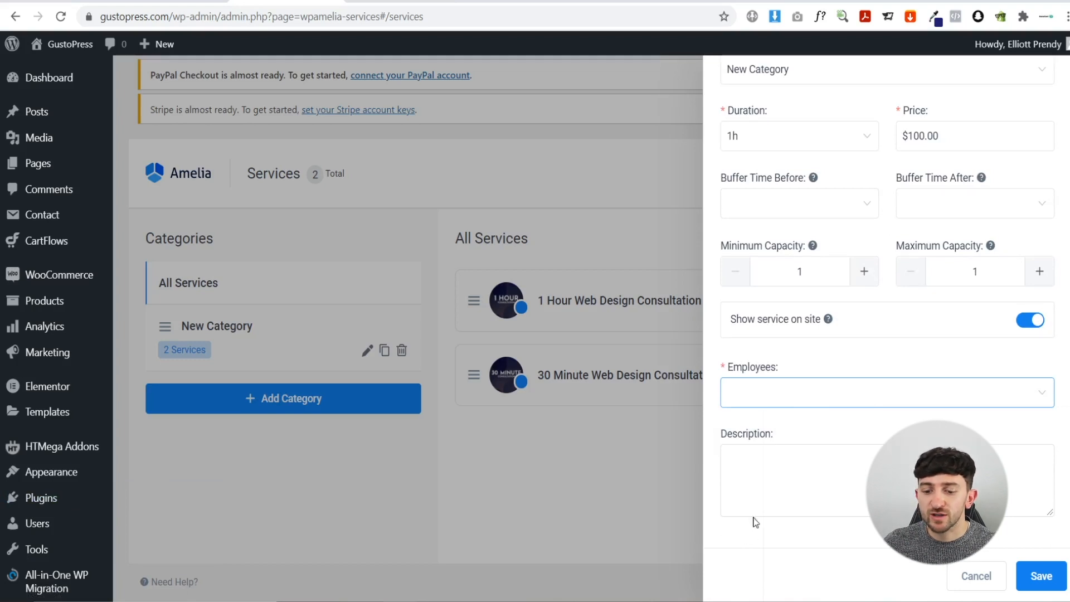
{"action": "scroll", "coordinate": [832, 431], "scroll_direction": "up", "scroll_amount": 6}
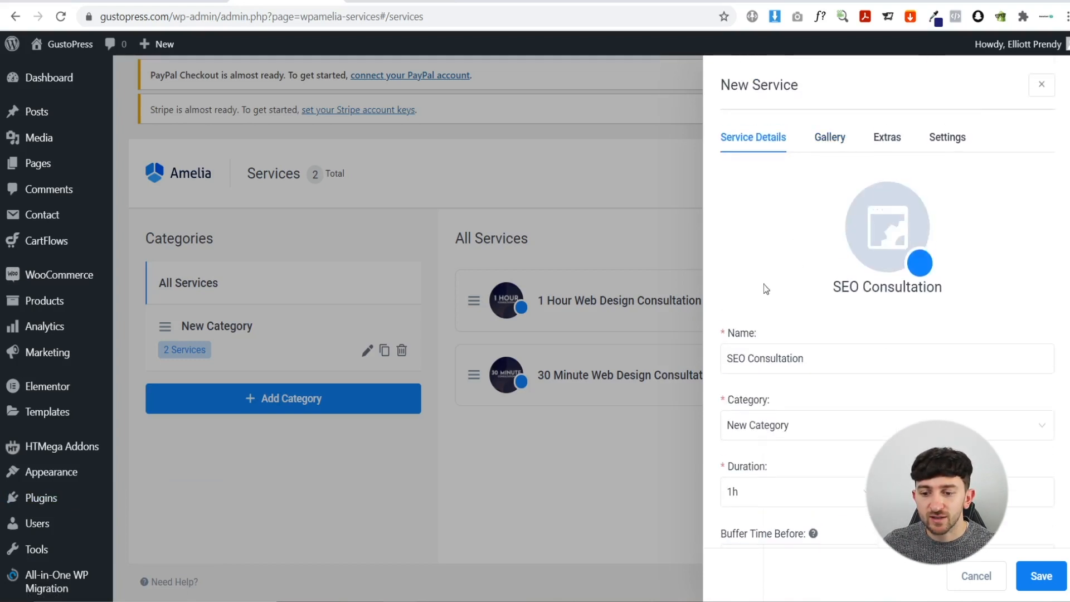
{"action": "left_click", "coordinate": [945, 137]}
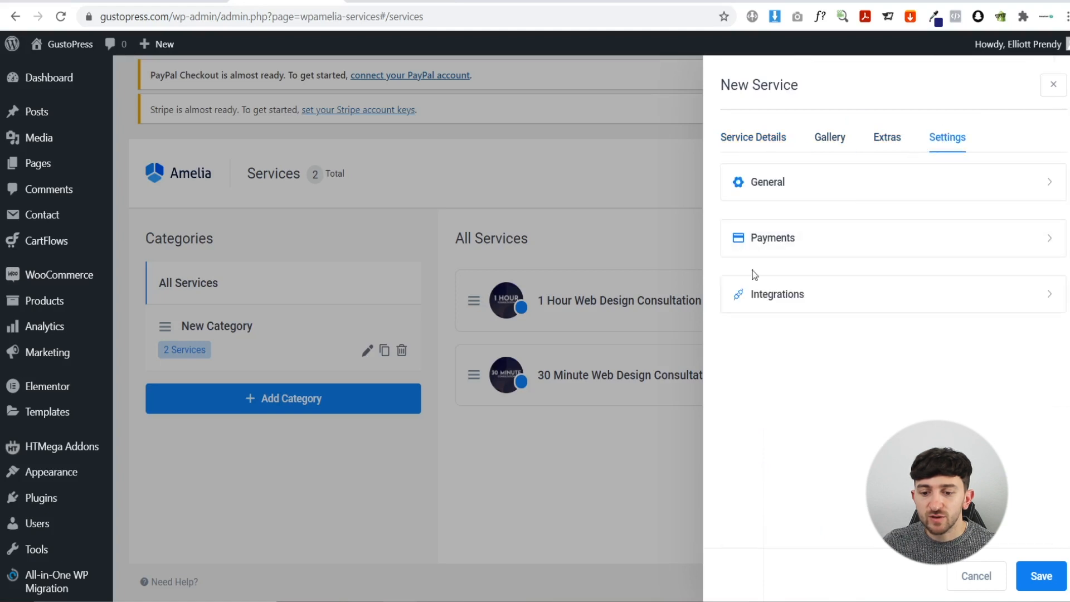
- Turn off on-site payment for the SEO Consultation service and close the editor
{"action": "left_click", "coordinate": [822, 247]}
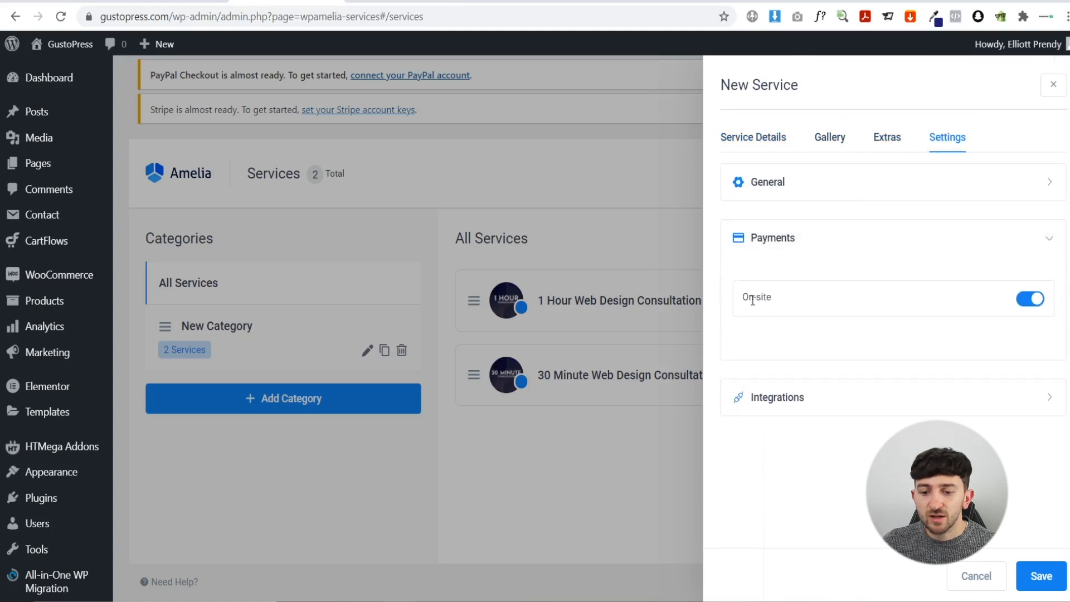
{"action": "left_click", "coordinate": [1030, 302]}
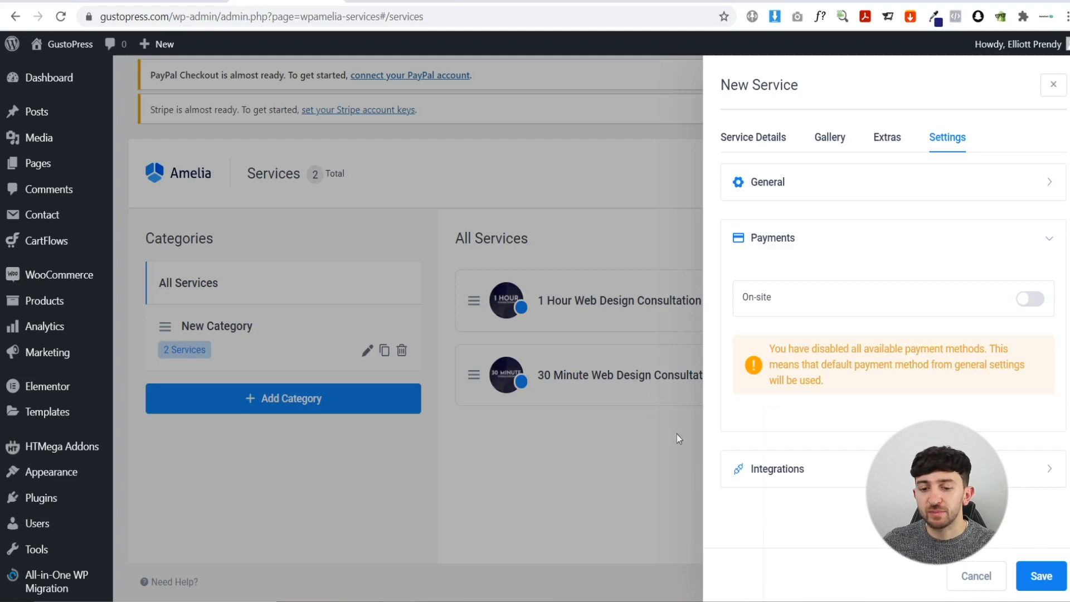
{"action": "left_click", "coordinate": [515, 488]}
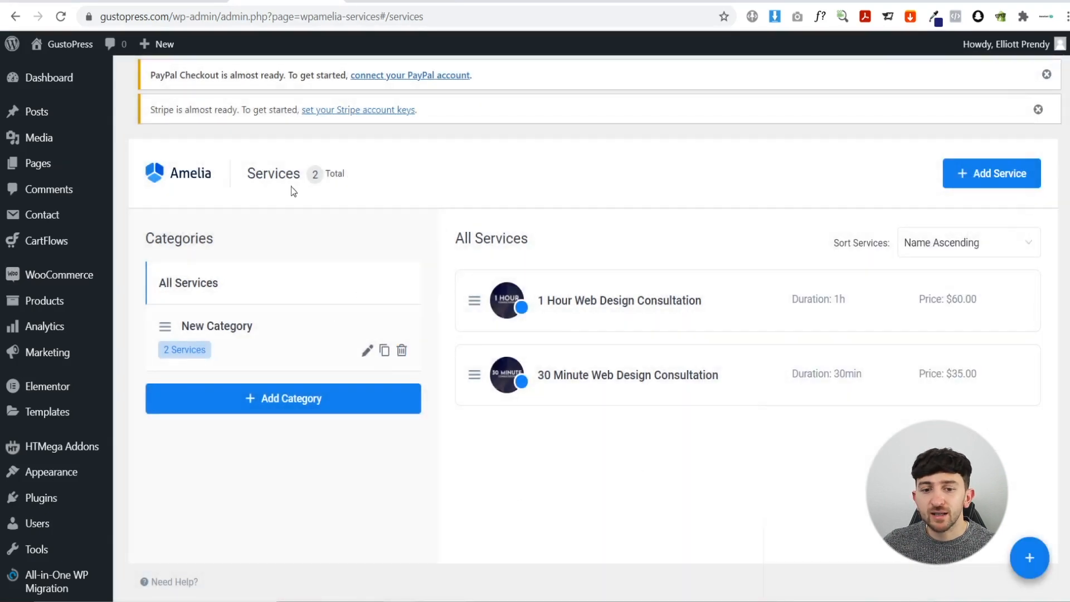
- Scroll through the live site's Consulting page, then return to the admin Dashboard
{"action": "left_click", "coordinate": [81, 45]}
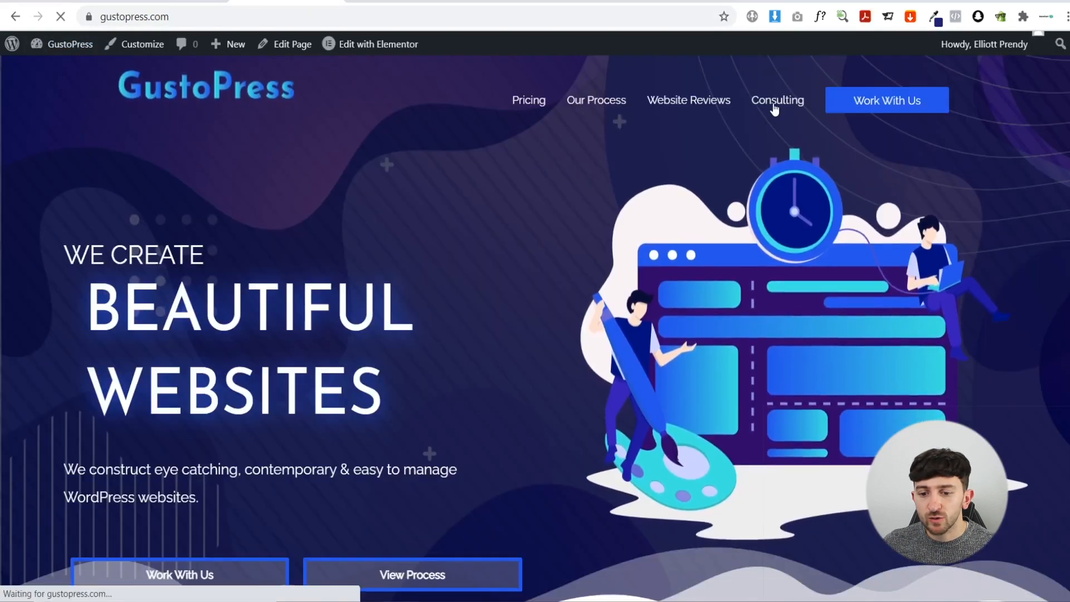
{"action": "left_click", "coordinate": [775, 106]}
{"action": "scroll", "coordinate": [494, 259], "scroll_direction": "down", "scroll_amount": 5}
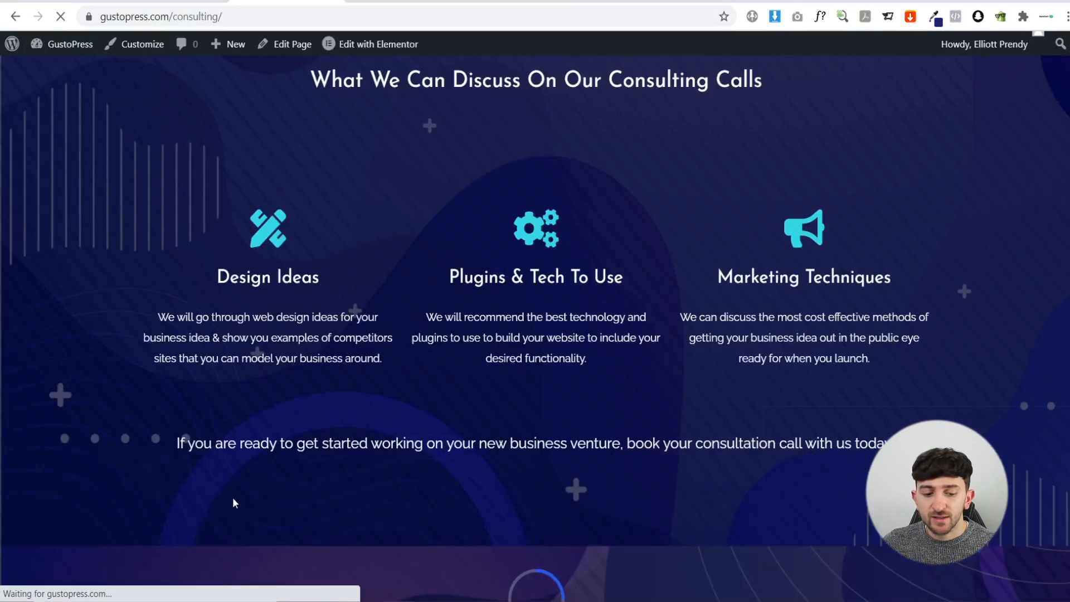
{"action": "scroll", "coordinate": [514, 406], "scroll_direction": "down", "scroll_amount": 4}
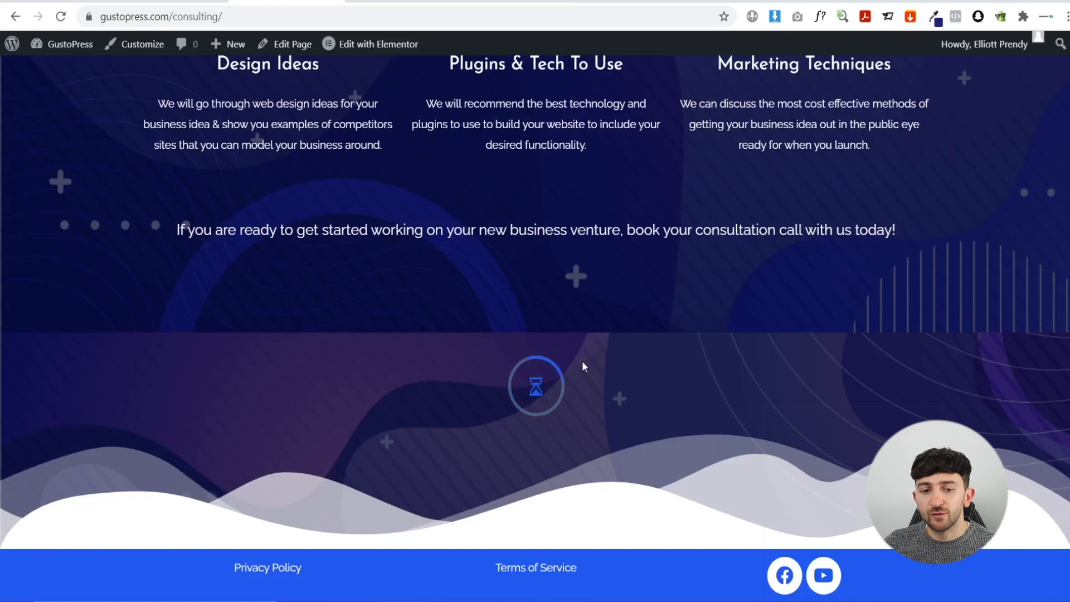
{"action": "left_click", "coordinate": [60, 46]}
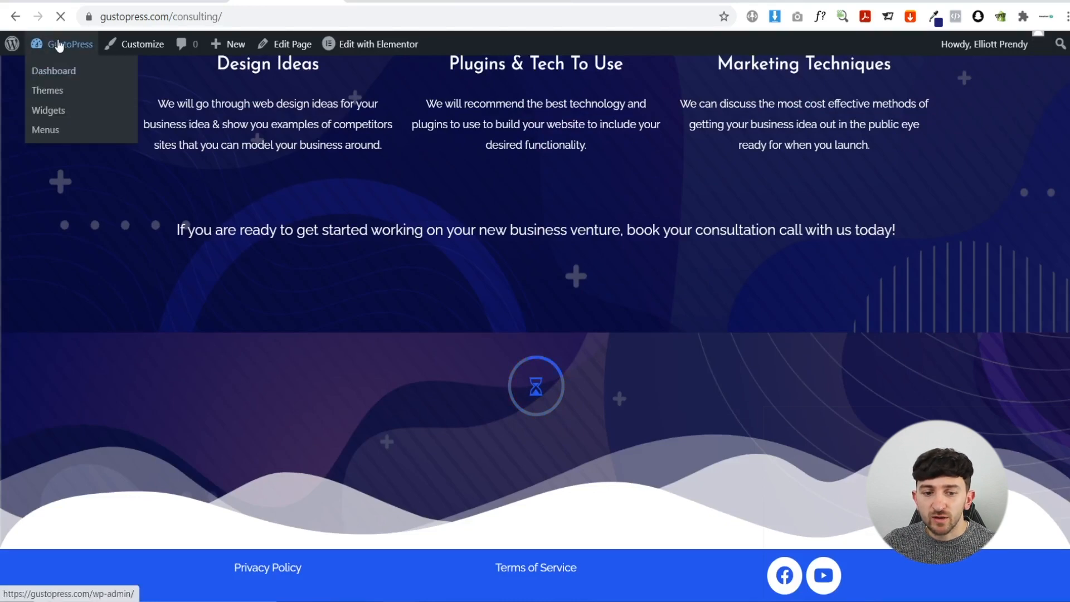
{"action": "scroll", "coordinate": [103, 345], "scroll_direction": "down", "scroll_amount": 5}
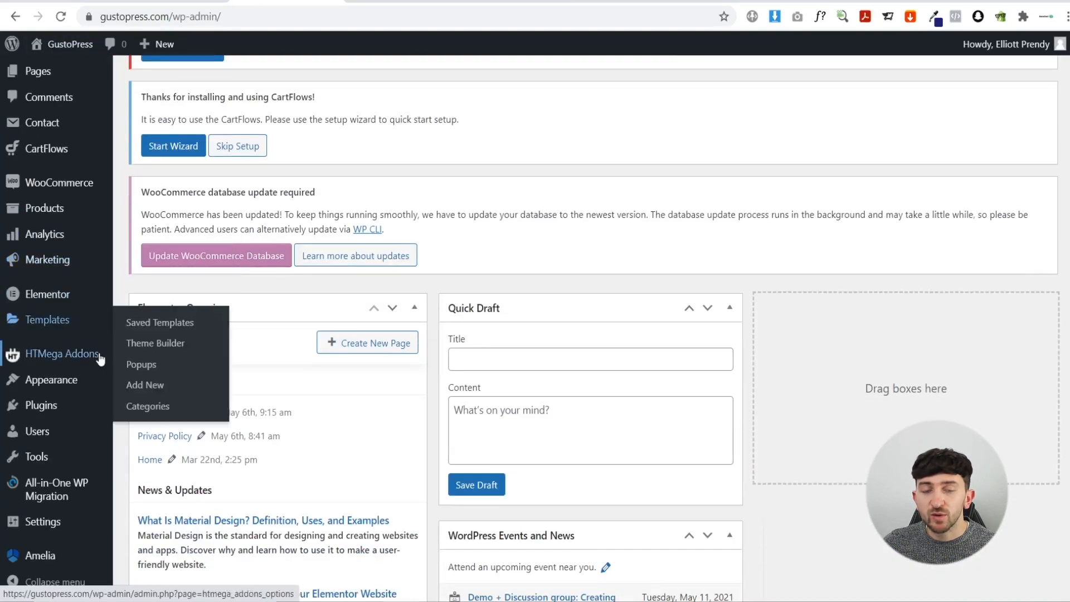
- Inspect Amelia's primary colour and gradient pickers on the Customize page unchanged, then visit the site
{"action": "mouse_move", "coordinate": [37, 559]}
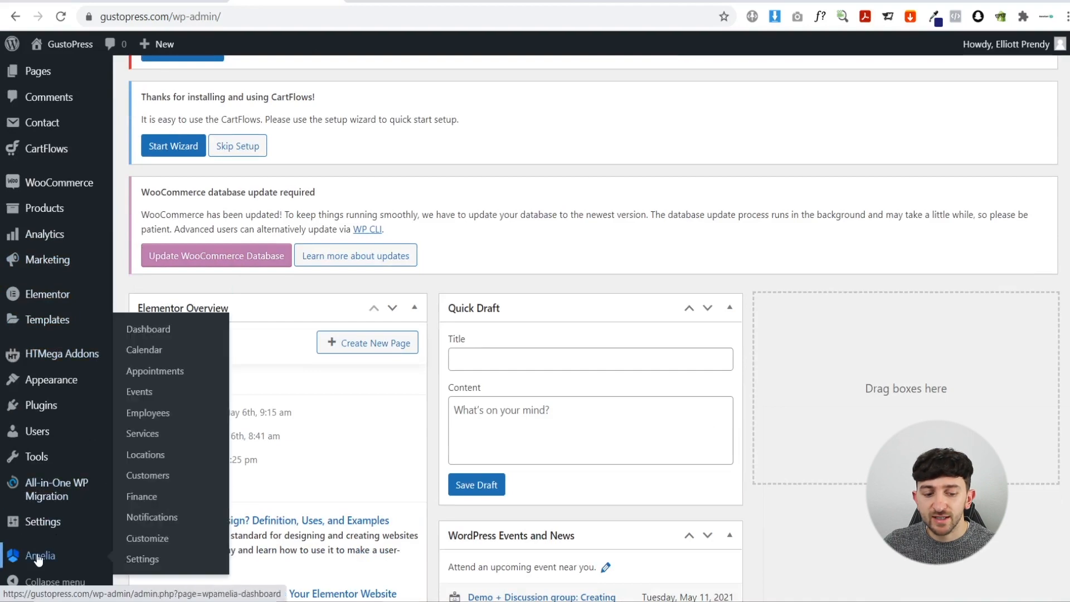
{"action": "left_click", "coordinate": [152, 540]}
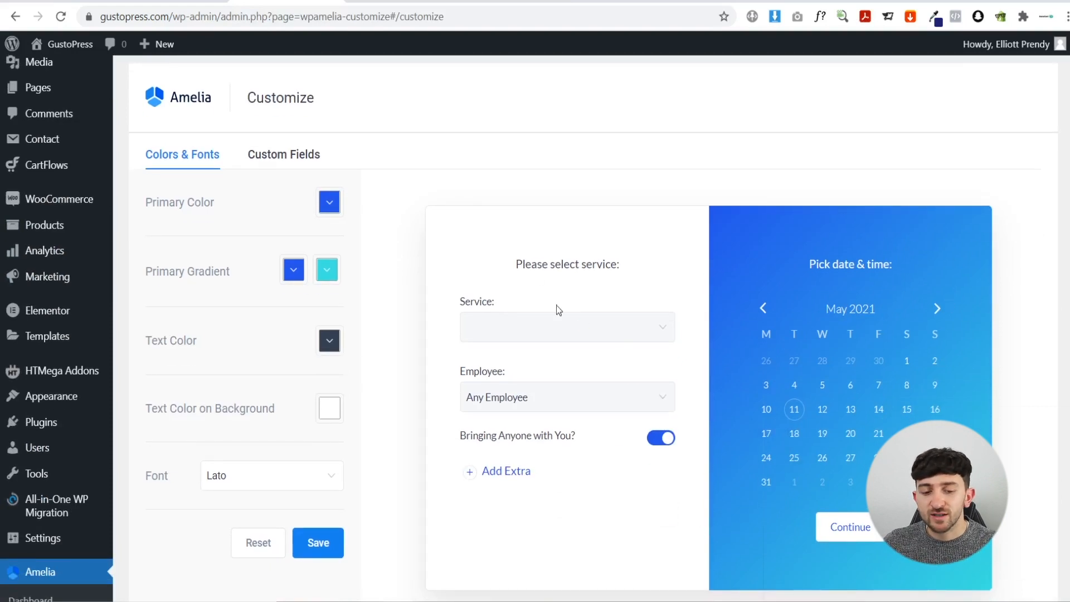
{"action": "left_click", "coordinate": [329, 204]}
{"action": "left_click", "coordinate": [328, 204]}
{"action": "left_click", "coordinate": [323, 272]}
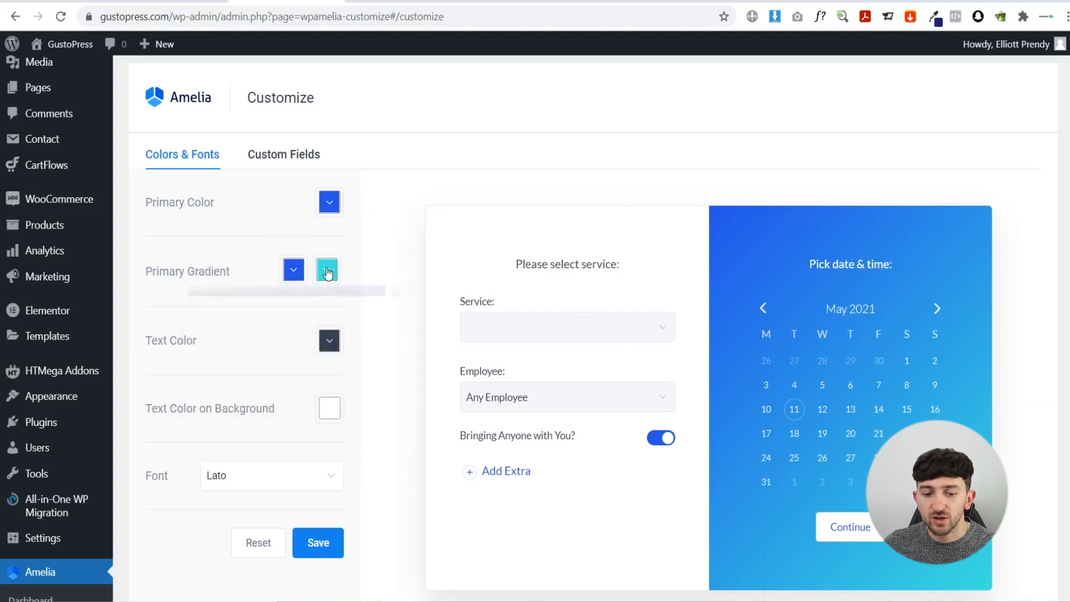
{"action": "left_click", "coordinate": [387, 246]}
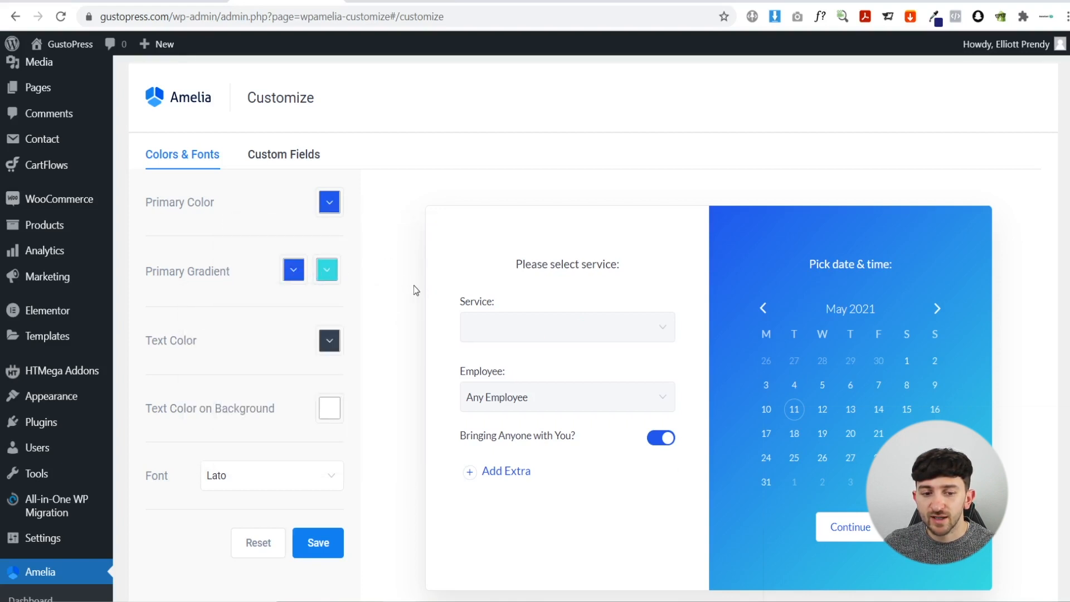
{"action": "mouse_move", "coordinate": [61, 50]}
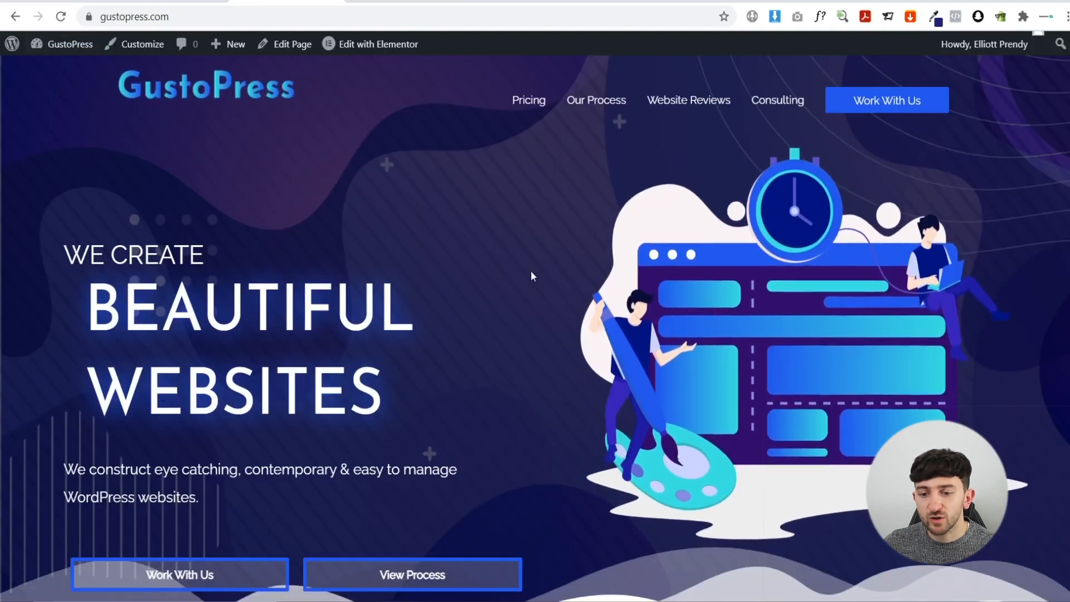
- Check the Customizer's Global > Colors settings, close it, and edit the home page with Elementor
{"action": "left_click", "coordinate": [161, 50]}
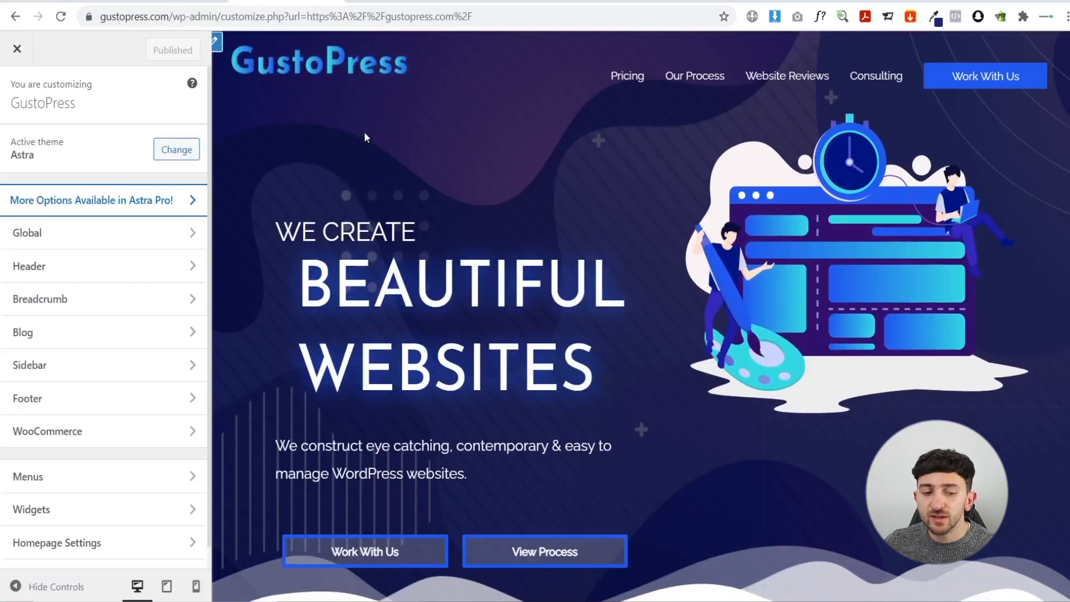
{"action": "left_click", "coordinate": [62, 233]}
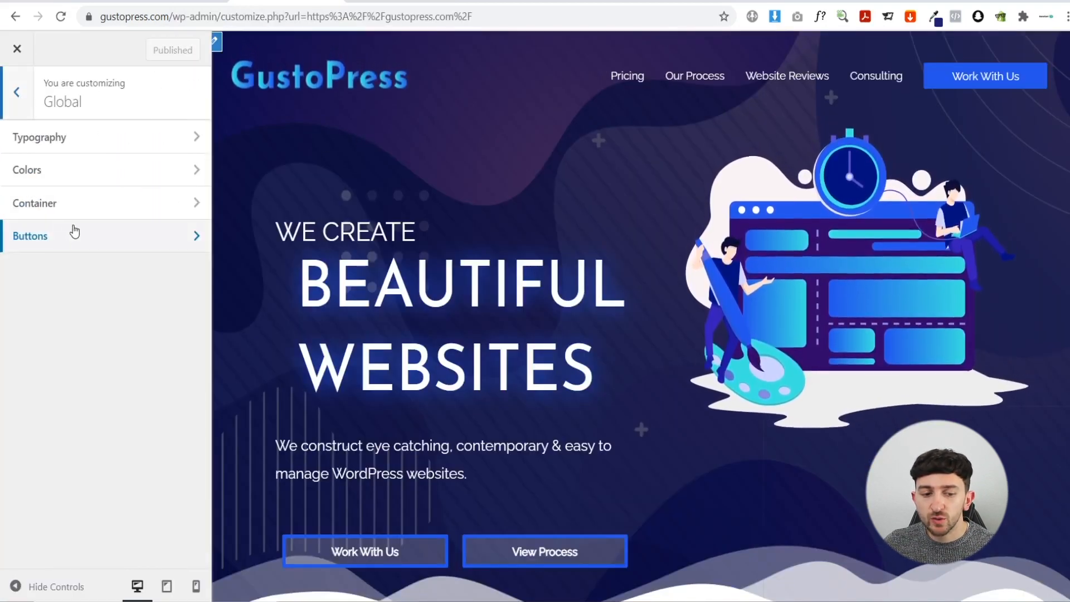
{"action": "left_click", "coordinate": [54, 174]}
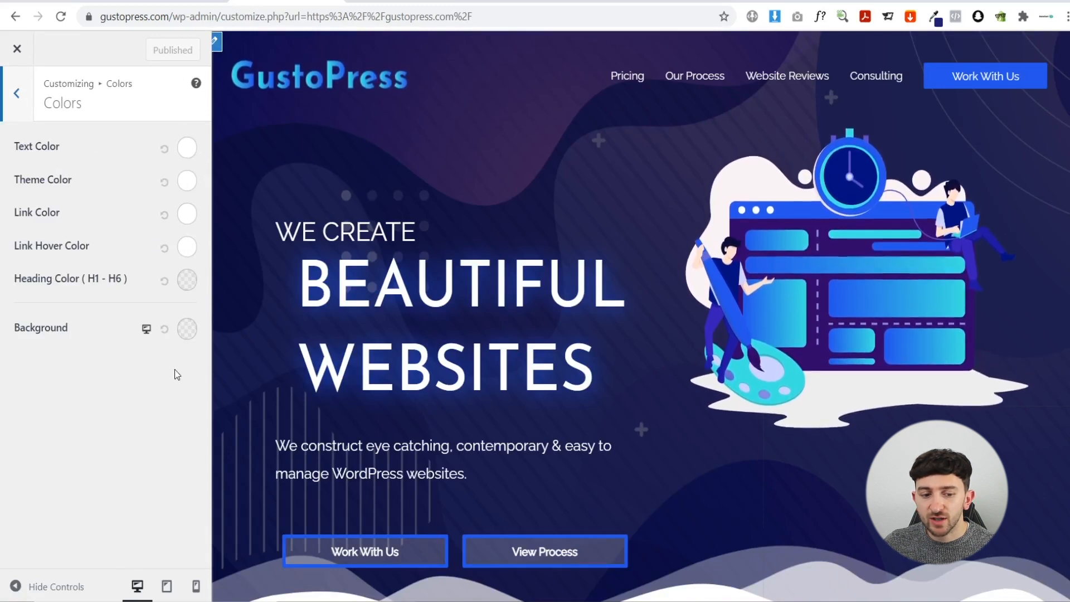
{"action": "left_click", "coordinate": [16, 49]}
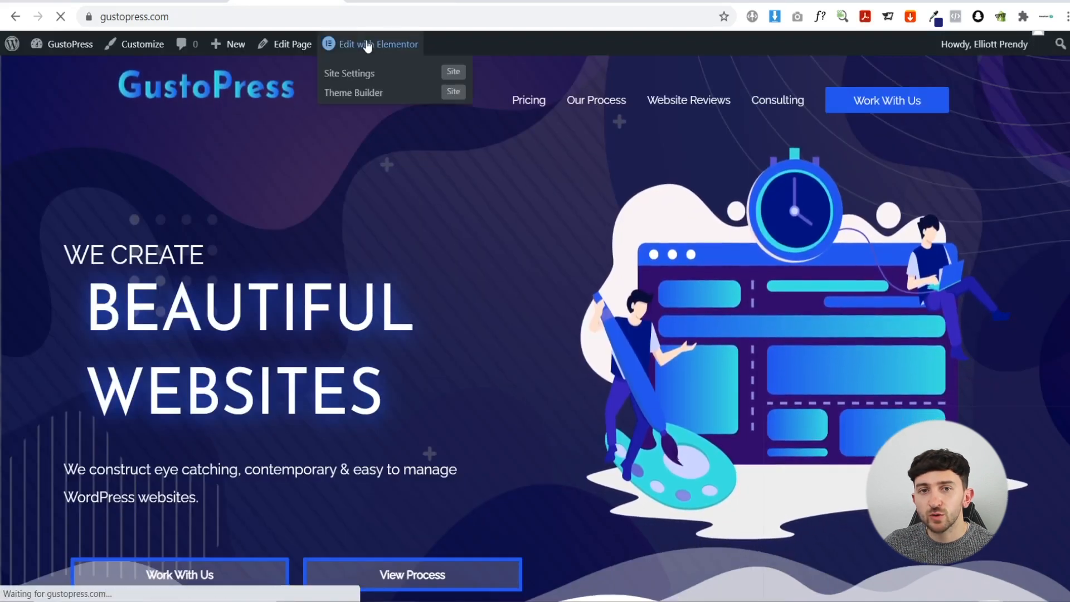
{"action": "left_click", "coordinate": [367, 44]}
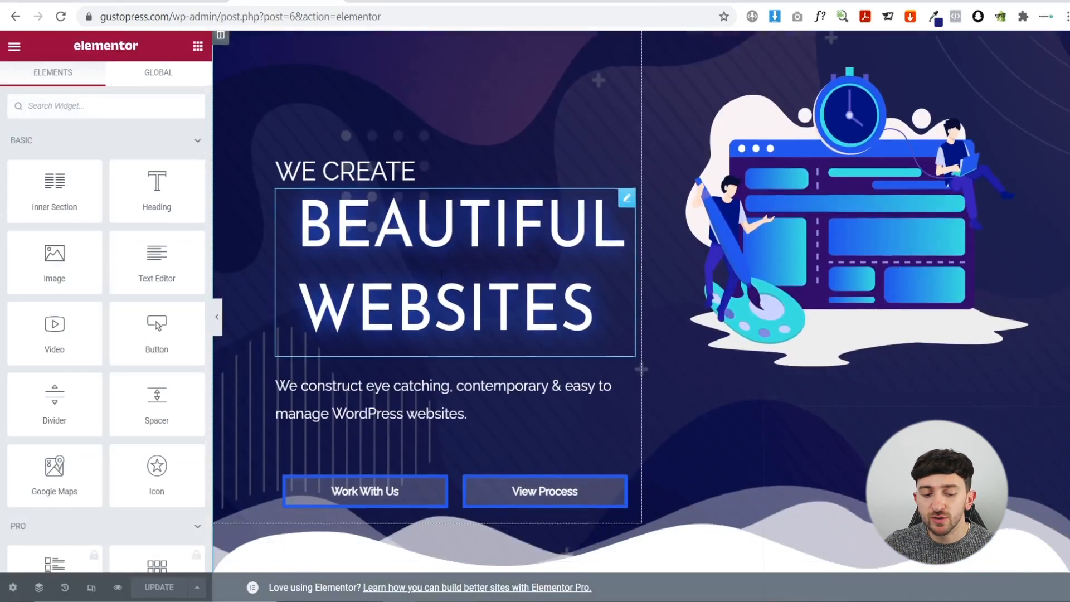
- Change the Work With Us button's border colour to dark red #B40C0C
{"action": "scroll", "coordinate": [441, 274], "scroll_direction": "down", "scroll_amount": 1}
{"action": "mouse_move", "coordinate": [433, 474]}
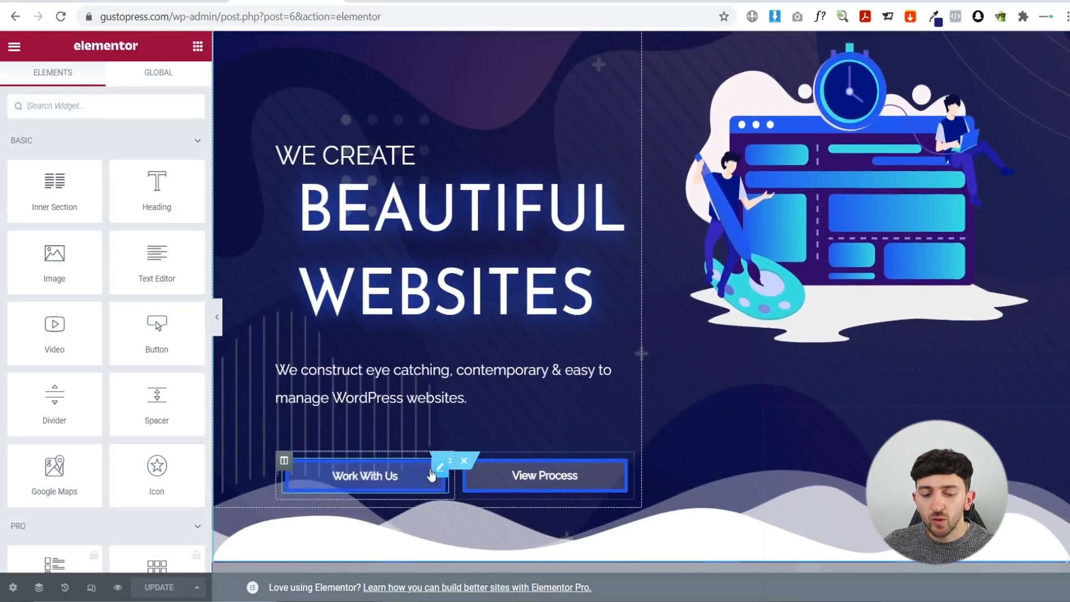
{"action": "left_click", "coordinate": [439, 470]}
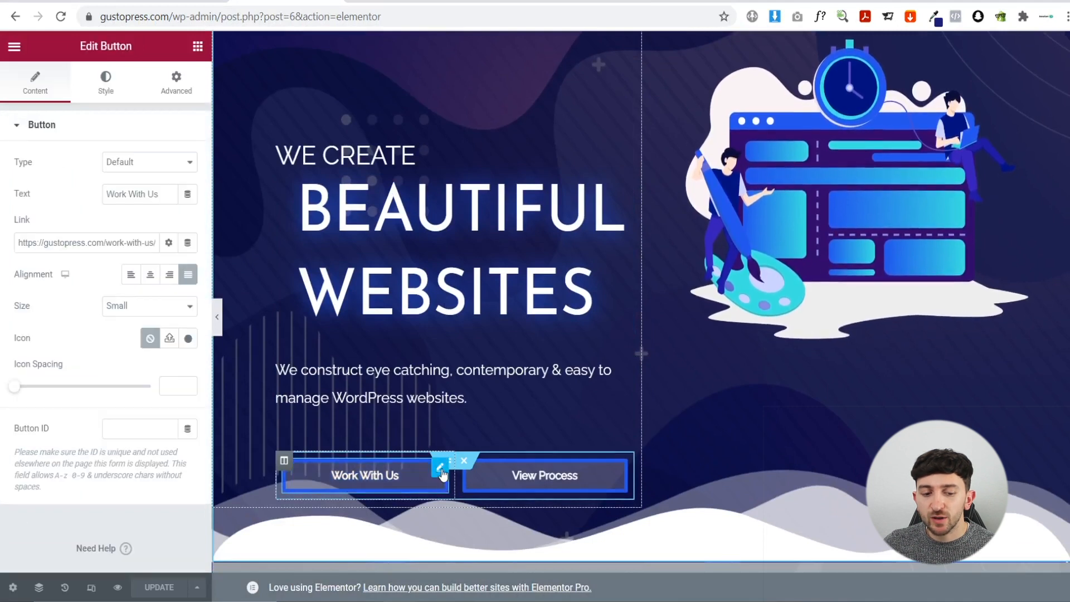
{"action": "left_click", "coordinate": [109, 89]}
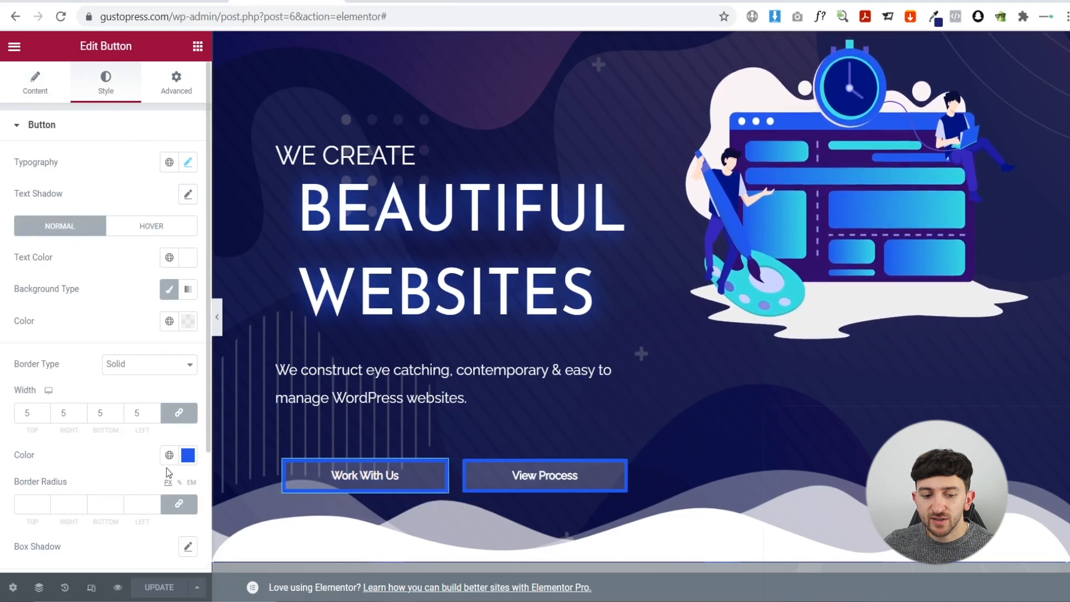
{"action": "left_click", "coordinate": [188, 455]}
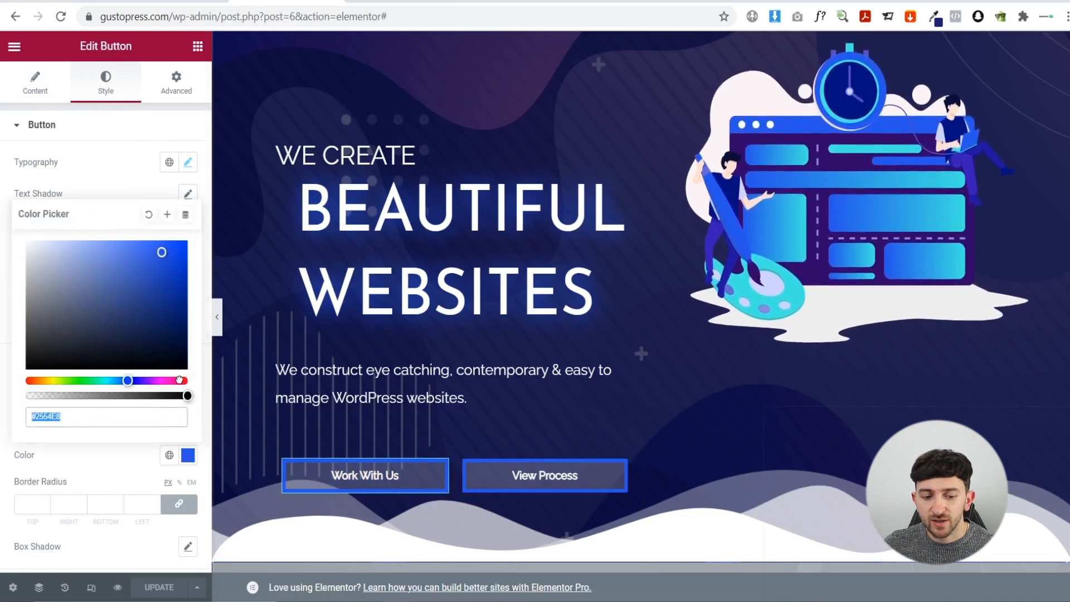
{"action": "left_click_drag", "start_coordinate": [178, 380], "coordinate": [190, 381]}
{"action": "left_click_drag", "start_coordinate": [160, 299], "coordinate": [177, 278]}
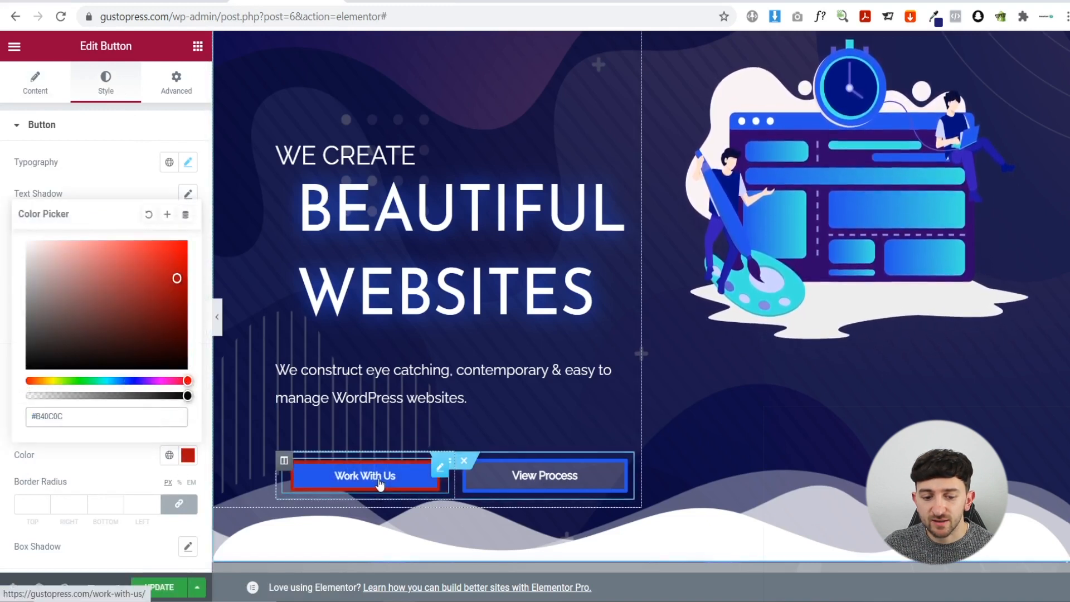
{"action": "left_click", "coordinate": [119, 473]}
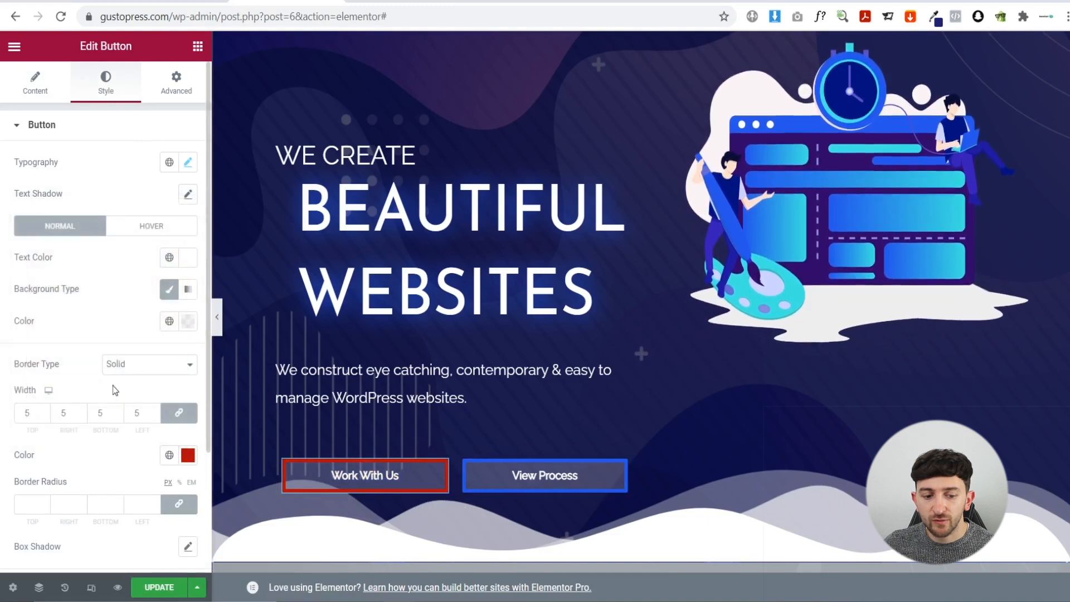
- Set the button's hover background colour from blue to dark red #CF1919
{"action": "left_click", "coordinate": [152, 229]}
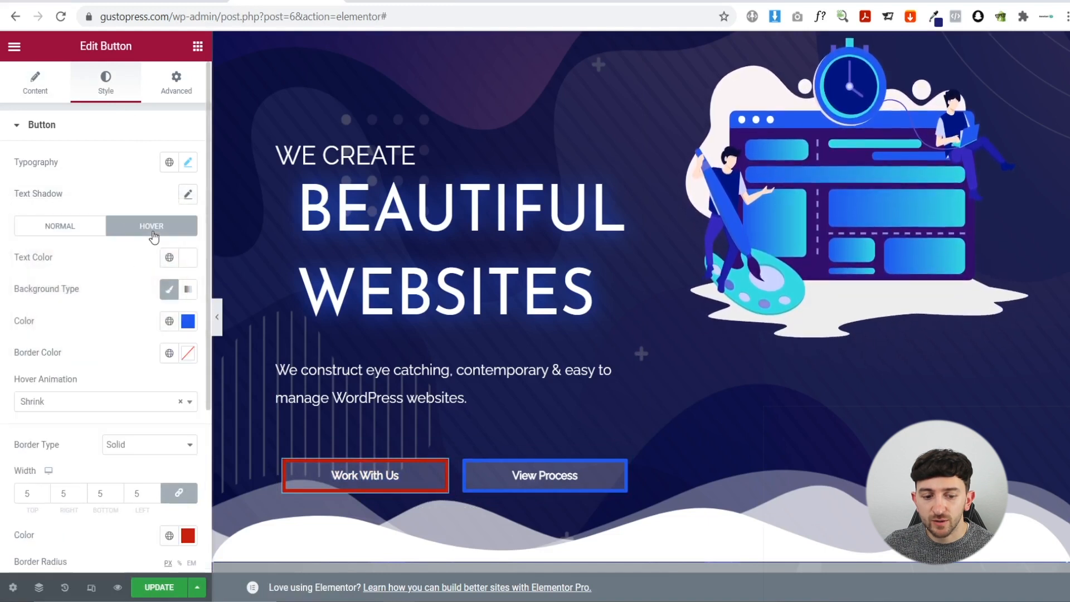
{"action": "left_click", "coordinate": [187, 321]}
{"action": "left_click", "coordinate": [188, 531]}
{"action": "left_click_drag", "start_coordinate": [183, 516], "coordinate": [190, 516]}
{"action": "left_click", "coordinate": [168, 400]}
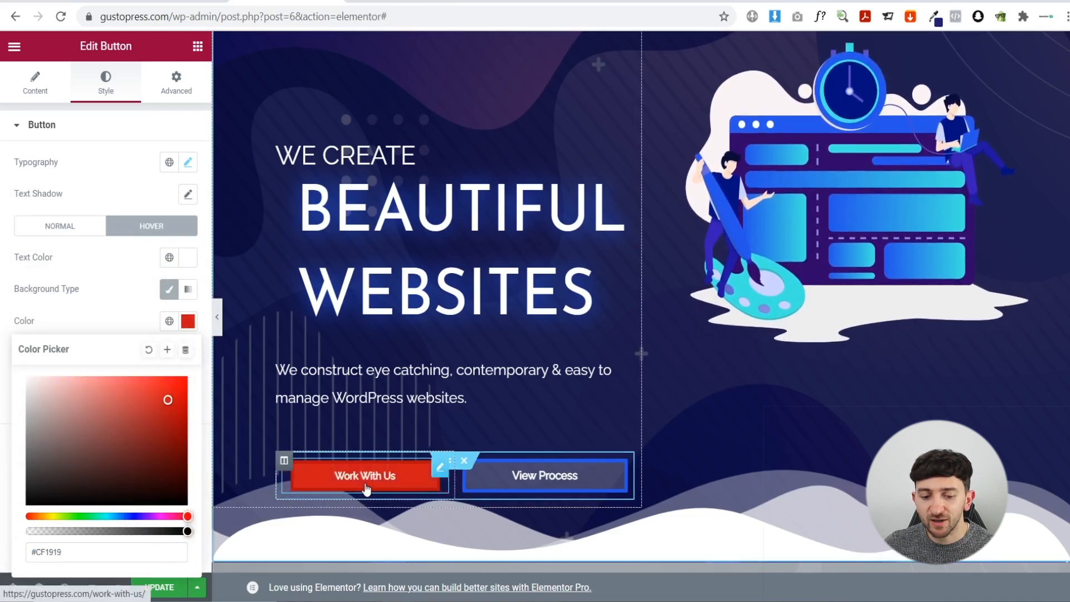
{"action": "scroll", "coordinate": [644, 371], "scroll_direction": "down", "scroll_amount": 3}
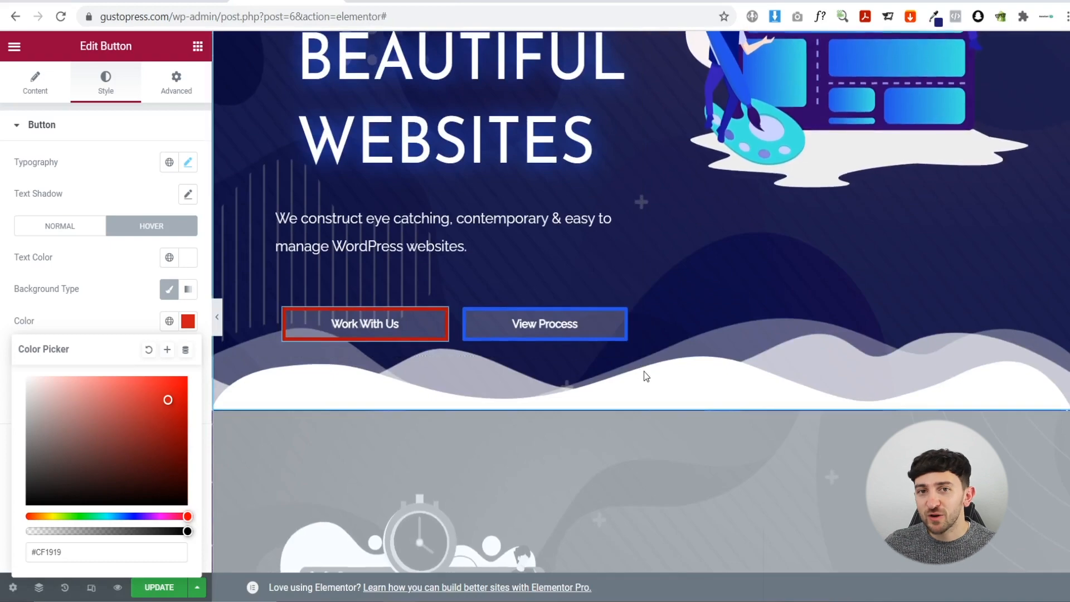
{"action": "scroll", "coordinate": [513, 349], "scroll_direction": "down", "scroll_amount": 4}
{"action": "scroll", "coordinate": [524, 249], "scroll_direction": "down", "scroll_amount": 20}
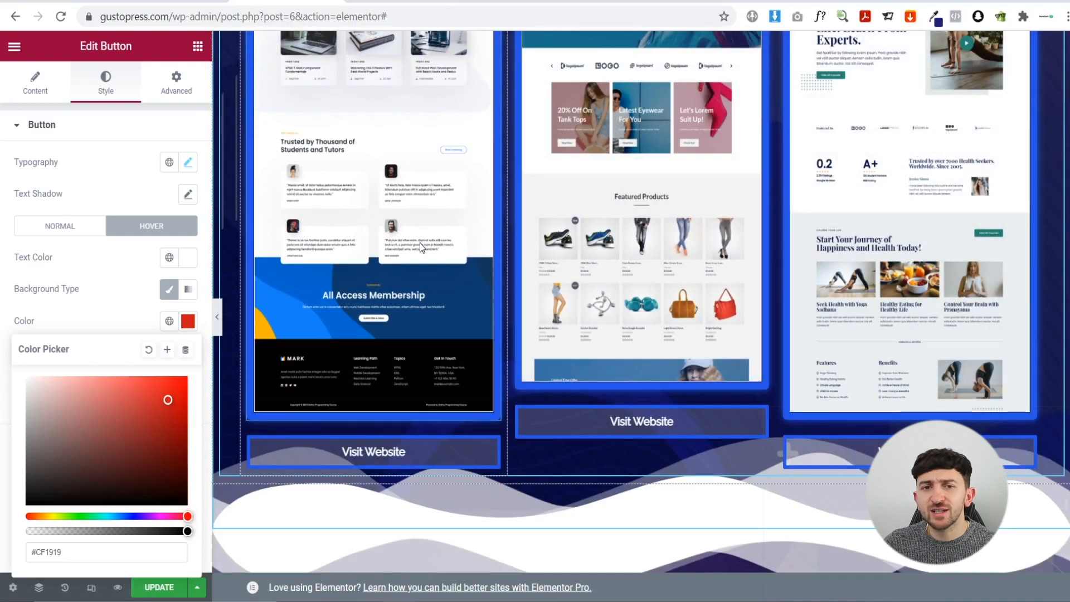
{"action": "scroll", "coordinate": [420, 243], "scroll_direction": "up", "scroll_amount": 15}
{"action": "scroll", "coordinate": [433, 241], "scroll_direction": "up", "scroll_amount": 7}
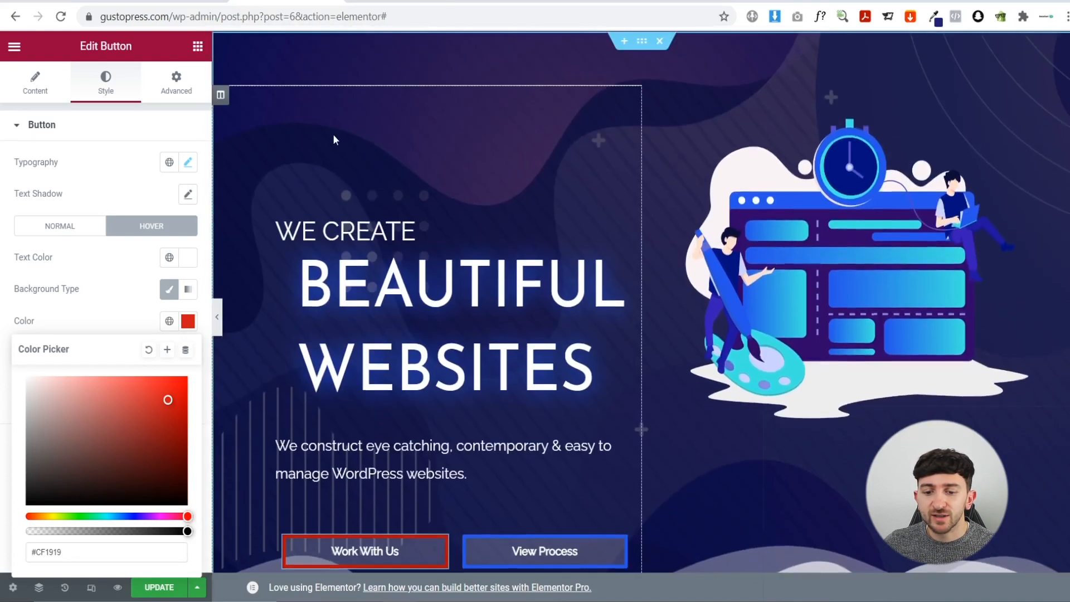
- Open the hero illustration's Edit Image settings (Large 1024 × 1024) and review the page sections
{"action": "left_click", "coordinate": [783, 246]}
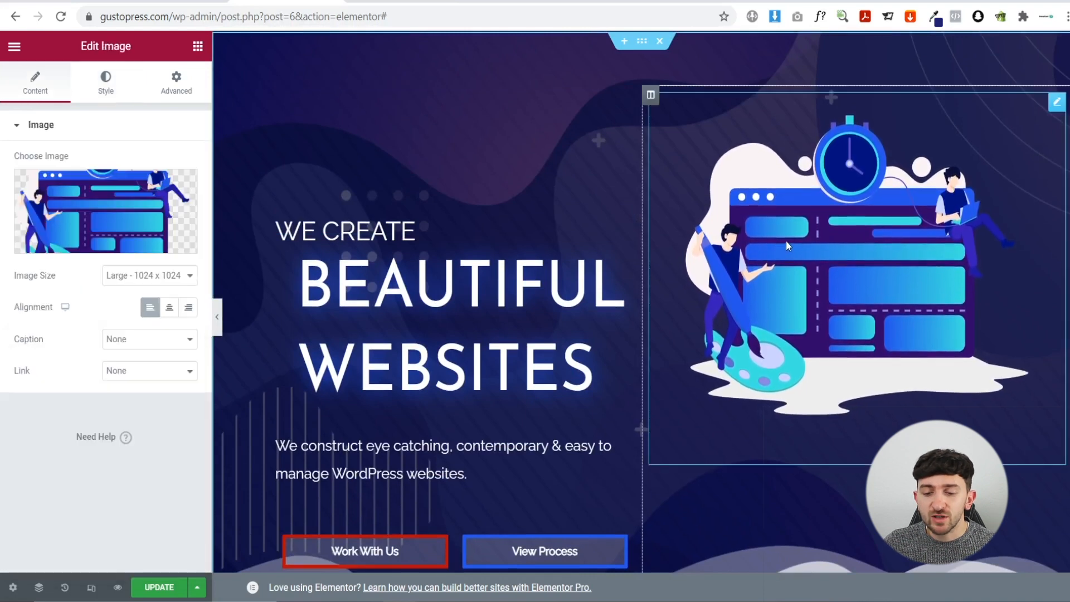
{"action": "mouse_move", "coordinate": [116, 203]}
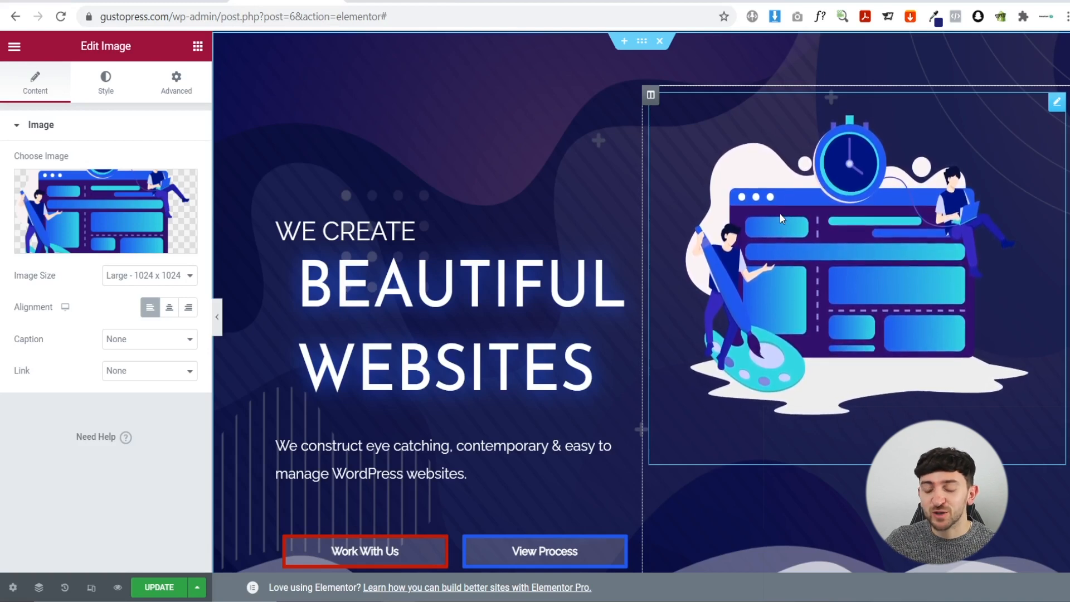
{"action": "scroll", "coordinate": [780, 212], "scroll_direction": "down", "scroll_amount": 1}
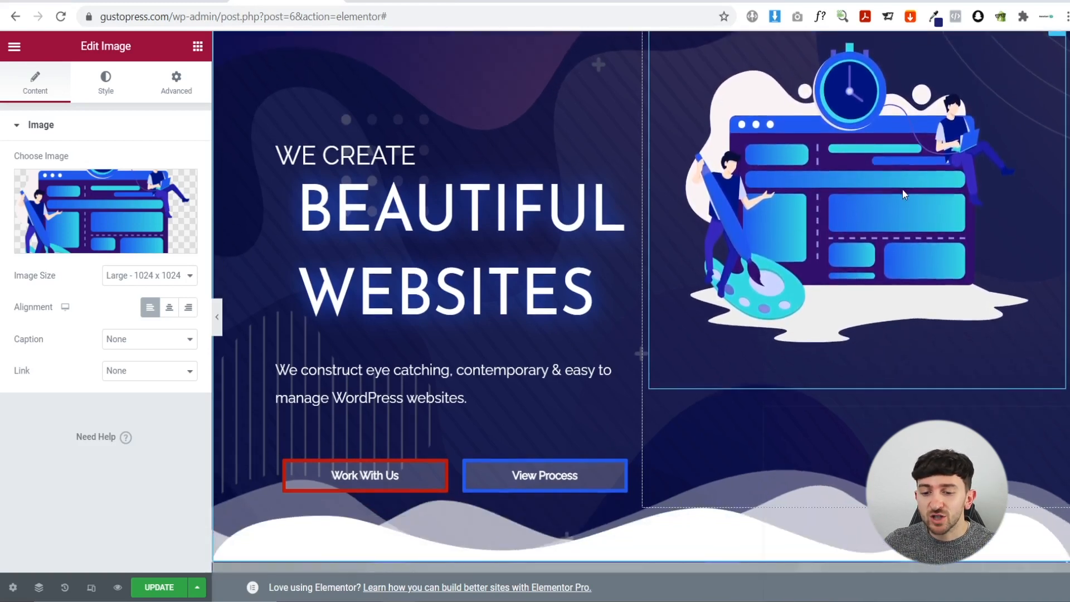
{"action": "scroll", "coordinate": [831, 204], "scroll_direction": "up", "scroll_amount": 1}
{"action": "scroll", "coordinate": [761, 216], "scroll_direction": "down", "scroll_amount": 15}
{"action": "scroll", "coordinate": [653, 395], "scroll_direction": "down", "scroll_amount": 7}
{"action": "scroll", "coordinate": [683, 394], "scroll_direction": "up", "scroll_amount": 6}
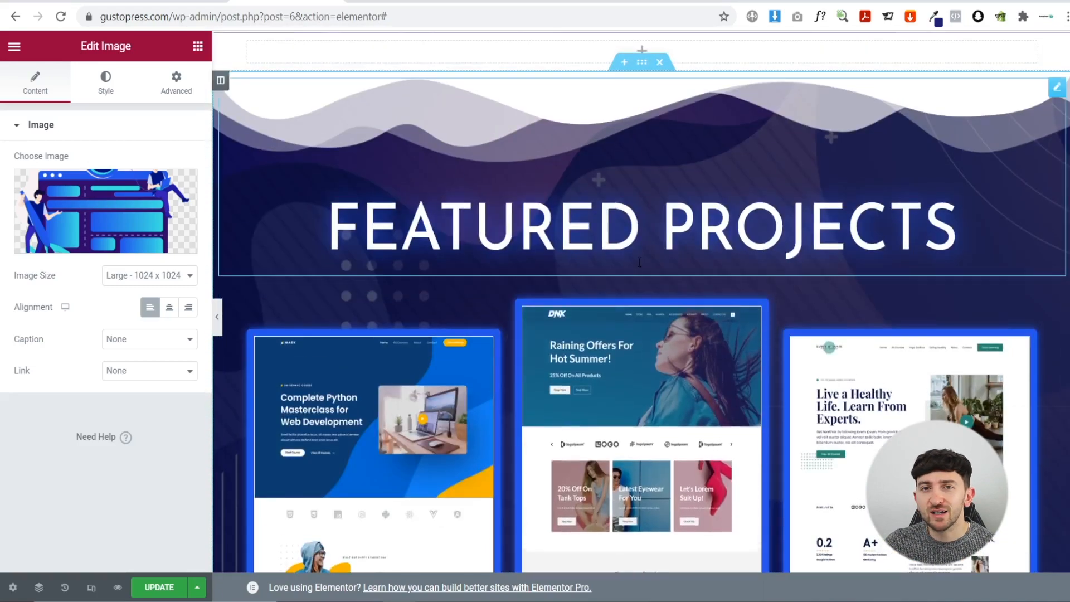
{"action": "scroll", "coordinate": [640, 262], "scroll_direction": "down", "scroll_amount": 11}
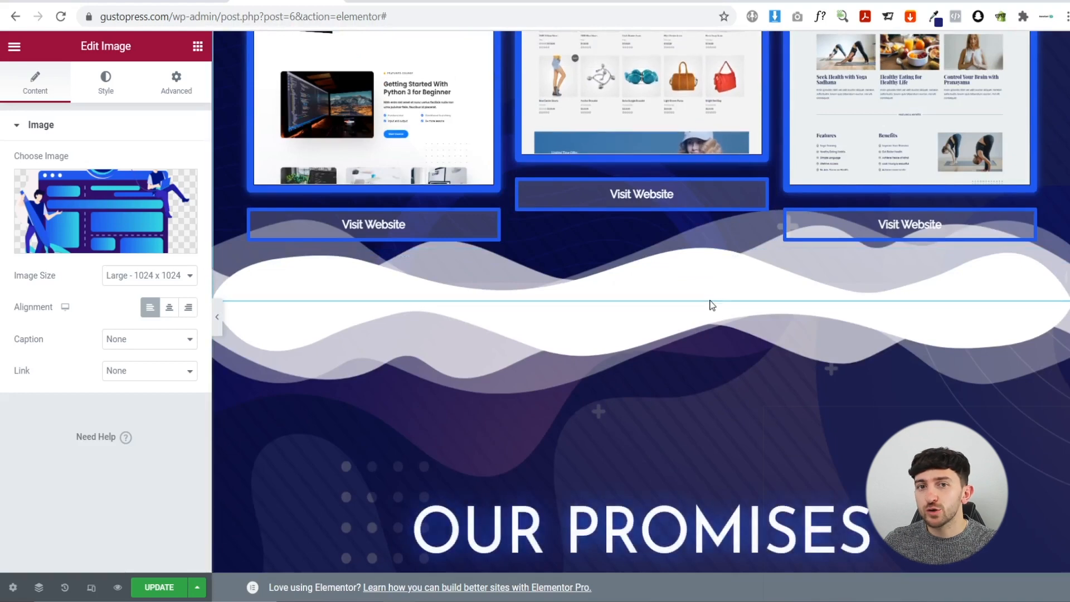
{"action": "scroll", "coordinate": [711, 305], "scroll_direction": "down", "scroll_amount": 13}
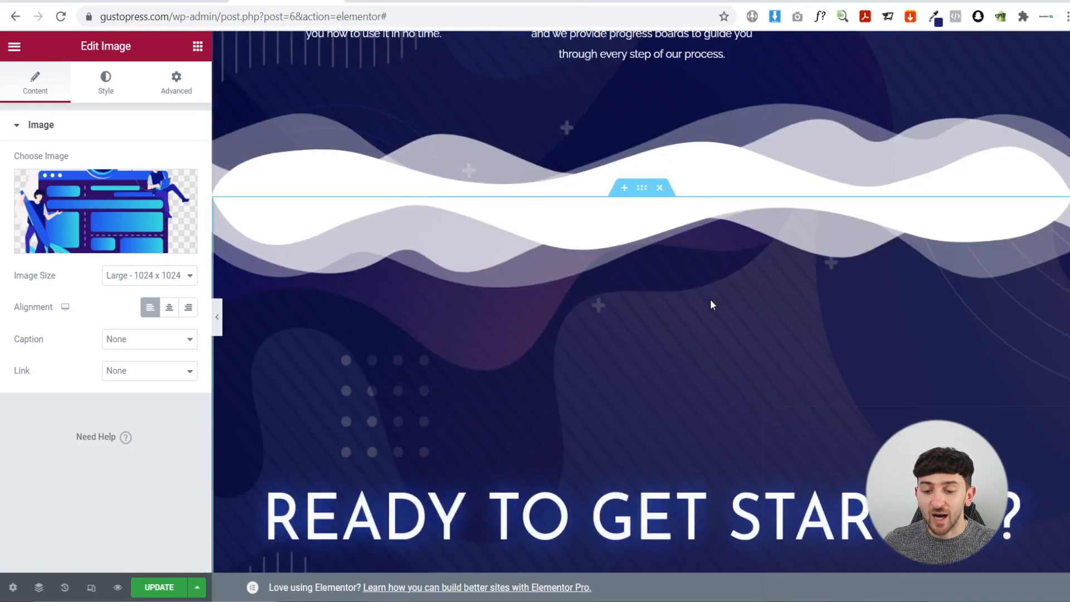
{"action": "scroll", "coordinate": [712, 305], "scroll_direction": "down", "scroll_amount": 9}
{"action": "scroll", "coordinate": [711, 305], "scroll_direction": "up", "scroll_amount": 6}
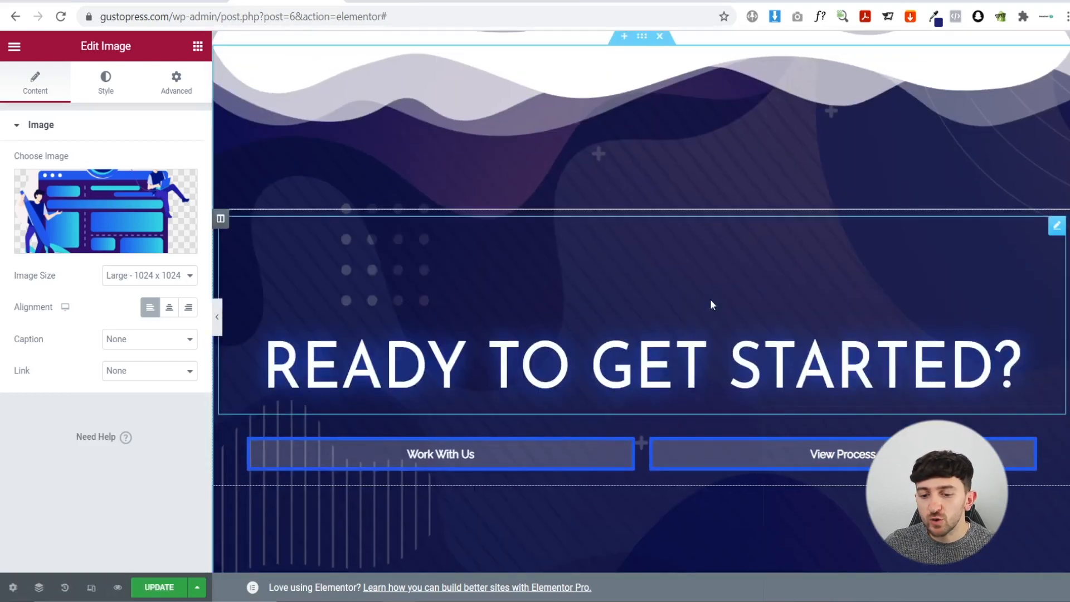
{"action": "scroll", "coordinate": [711, 304], "scroll_direction": "up", "scroll_amount": 20}
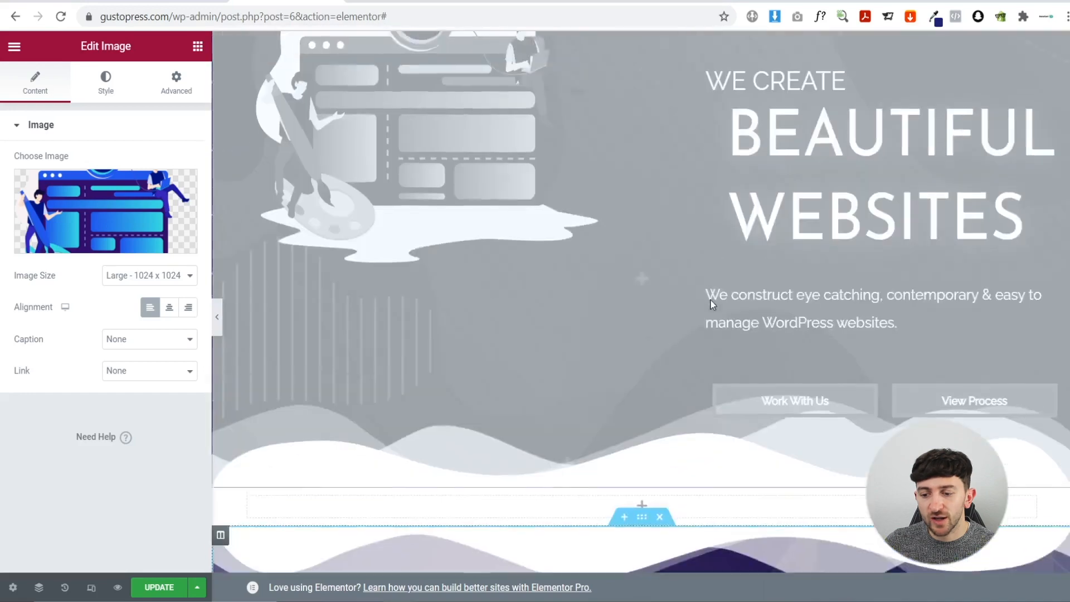
{"action": "scroll", "coordinate": [711, 305], "scroll_direction": "up", "scroll_amount": 9}
{"action": "scroll", "coordinate": [711, 304], "scroll_direction": "up", "scroll_amount": 1}
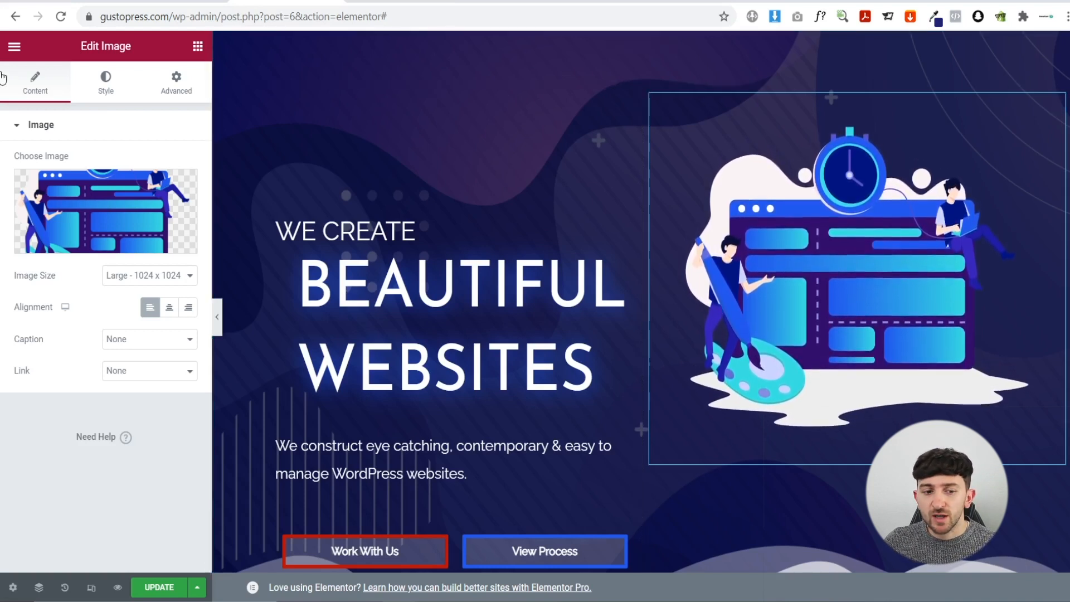
- Exit Elementor to the WordPress dashboard, confirming Leave
{"action": "left_click", "coordinate": [14, 46]}
{"action": "left_click", "coordinate": [82, 315]}
{"action": "left_click", "coordinate": [605, 107]}
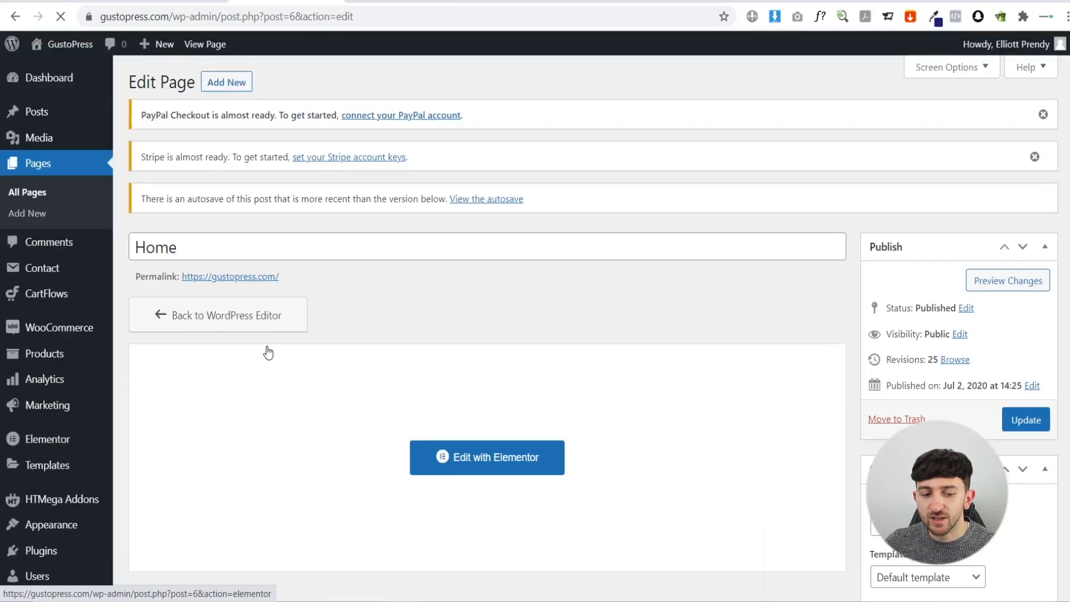
- Deactivate the Amelia plugin under Installed Plugins, then visit the live GustoPress site
{"action": "scroll", "coordinate": [267, 352], "scroll_direction": "down", "scroll_amount": 4}
{"action": "mouse_move", "coordinate": [101, 418]}
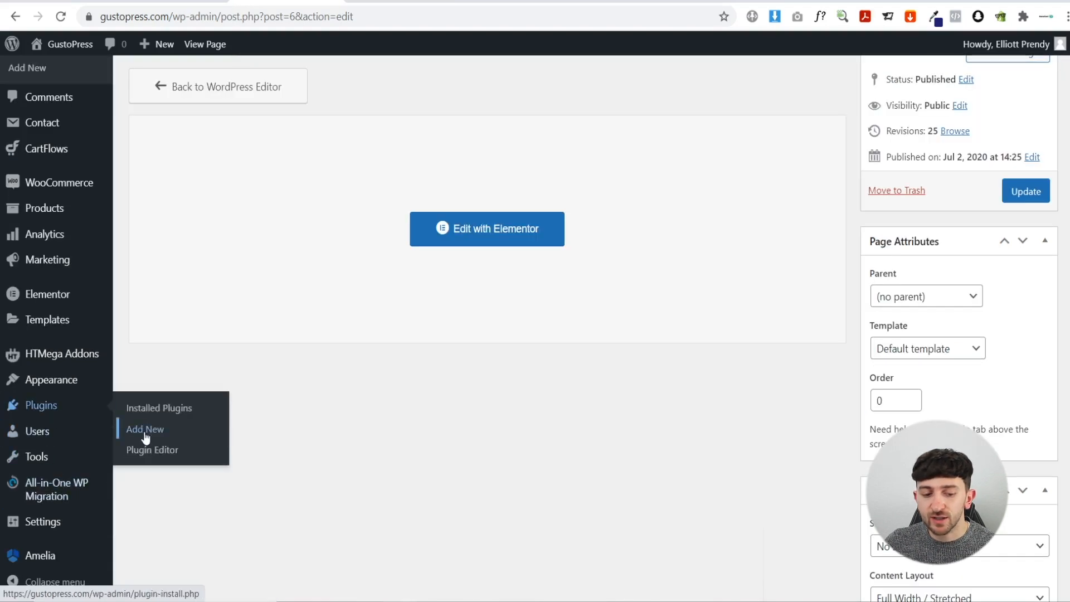
{"action": "left_click", "coordinate": [149, 412]}
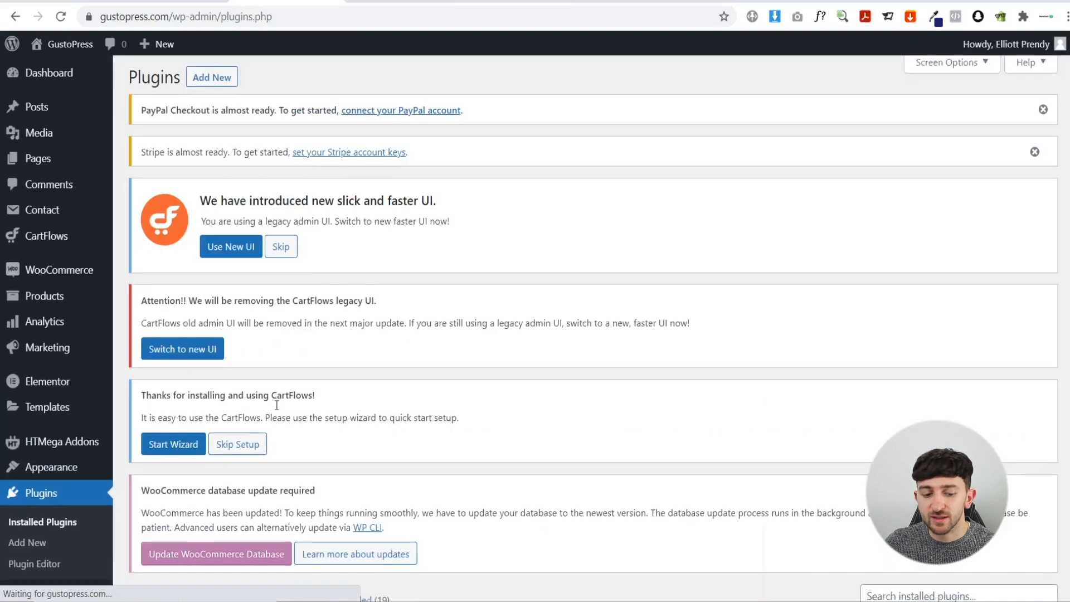
{"action": "scroll", "coordinate": [276, 406], "scroll_direction": "down", "scroll_amount": 8}
{"action": "left_click", "coordinate": [183, 455]}
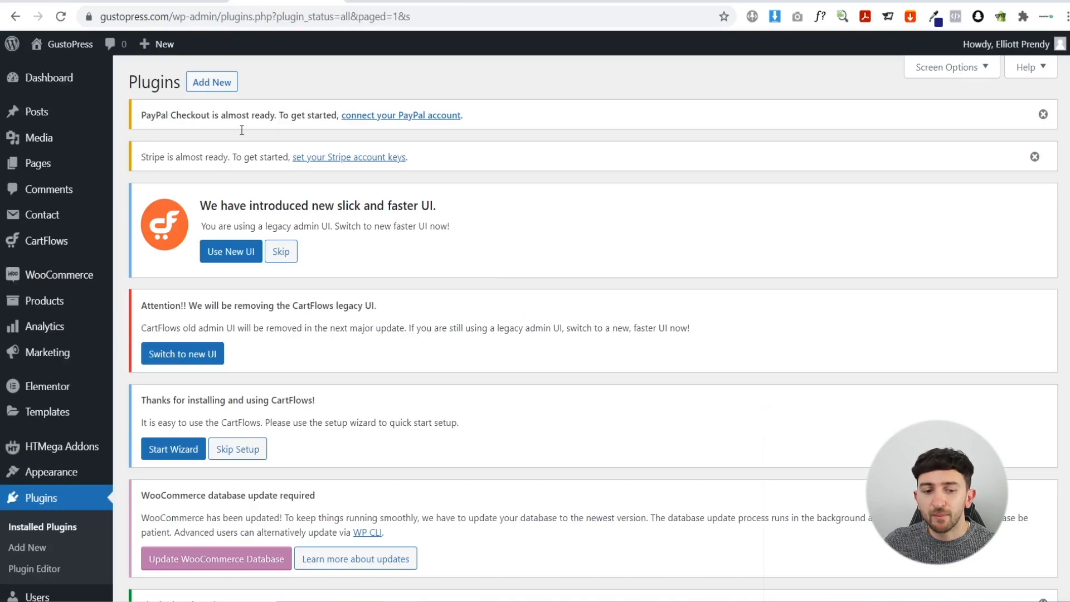
{"action": "left_click", "coordinate": [66, 47]}
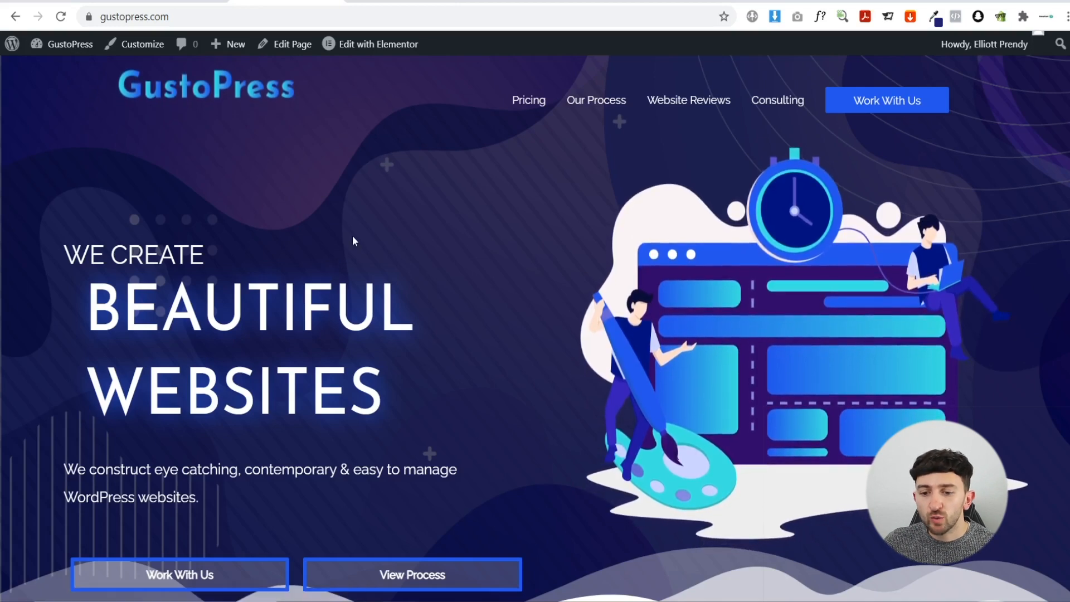
- Open the DNK store demo from the middle Featured Projects card's Visit Website button
{"action": "scroll", "coordinate": [353, 240], "scroll_direction": "down", "scroll_amount": 10}
{"action": "scroll", "coordinate": [333, 252], "scroll_direction": "down", "scroll_amount": 2}
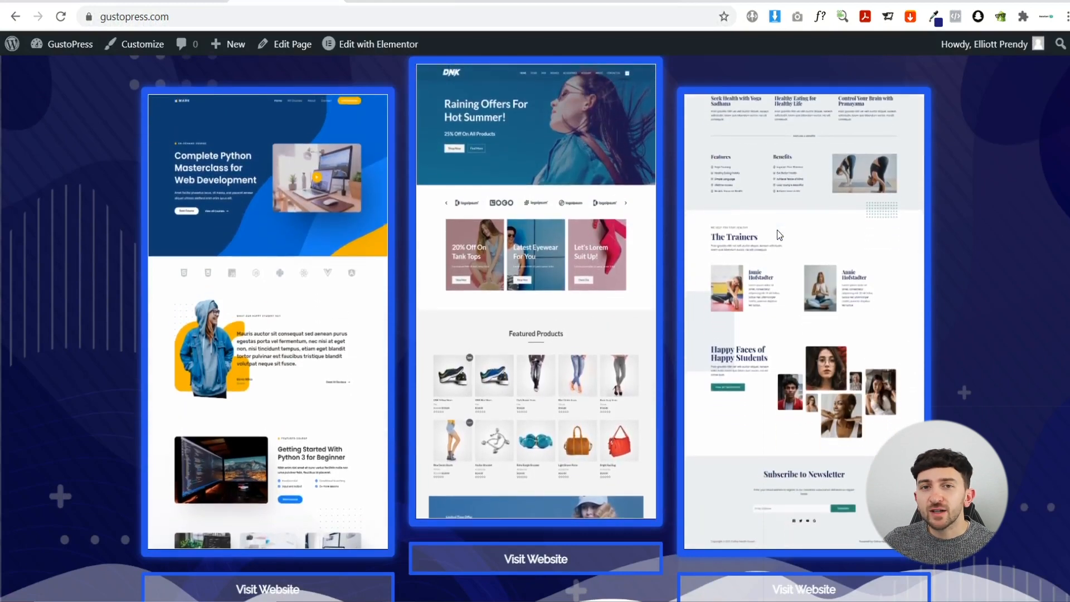
{"action": "scroll", "coordinate": [623, 424], "scroll_direction": "down", "scroll_amount": 3}
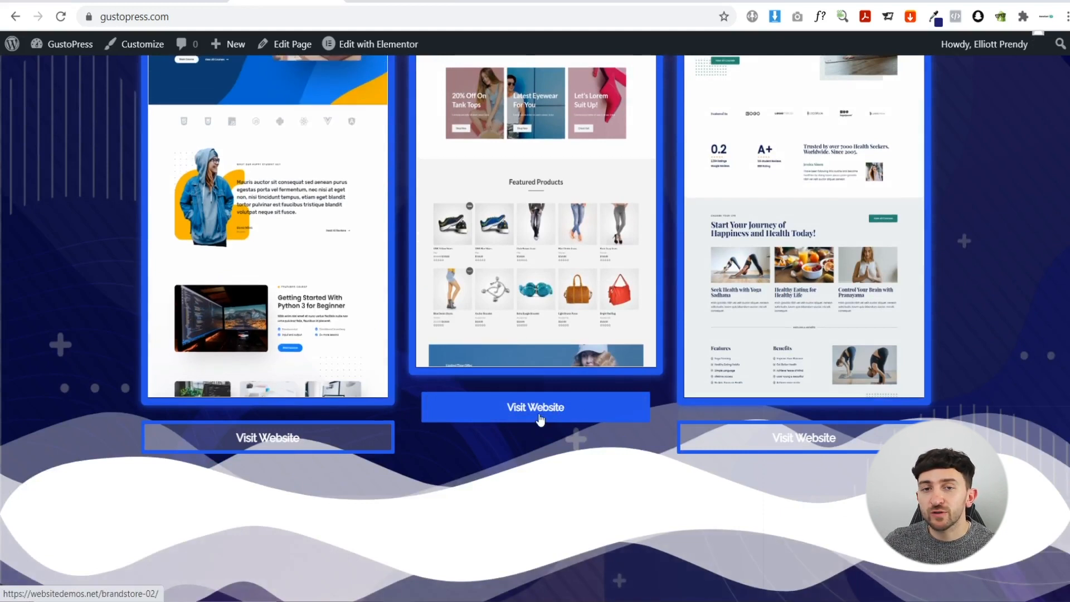
{"action": "left_click", "coordinate": [540, 419]}
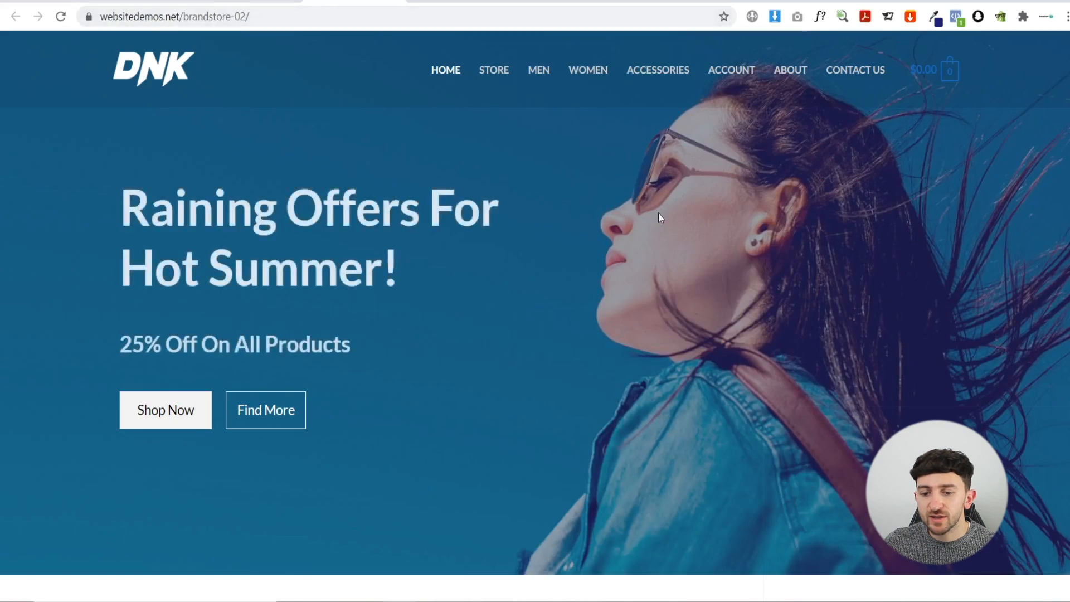
- Look through the DNK store demo, then close its tab to return to GustoPress
{"action": "scroll", "coordinate": [664, 223], "scroll_direction": "down", "scroll_amount": 10}
{"action": "scroll", "coordinate": [663, 223], "scroll_direction": "down", "scroll_amount": 15}
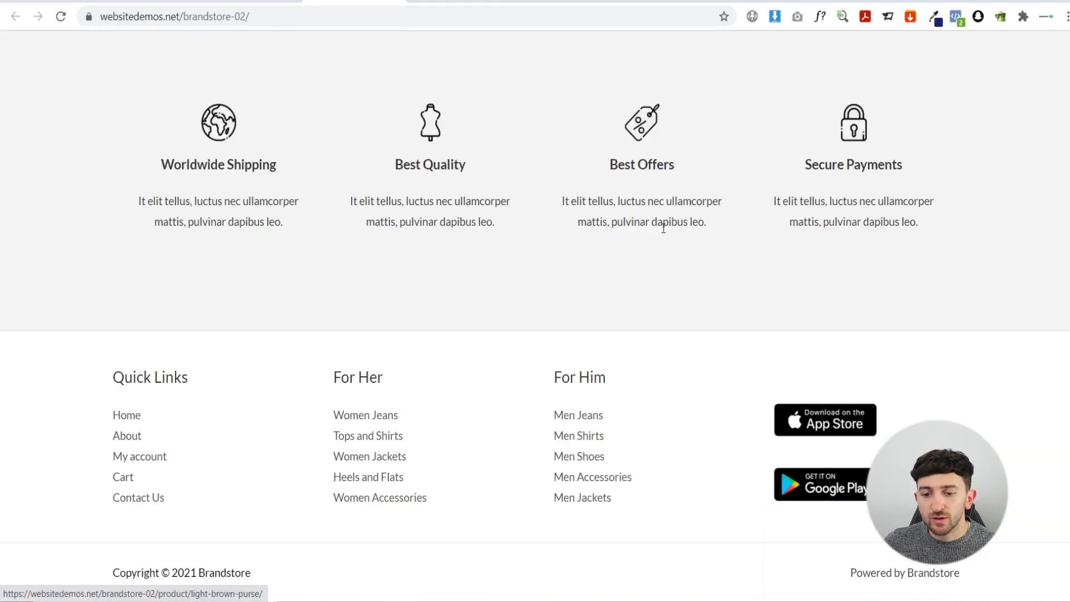
{"action": "scroll", "coordinate": [663, 223], "scroll_direction": "up", "scroll_amount": 8}
{"action": "scroll", "coordinate": [663, 239], "scroll_direction": "up", "scroll_amount": 12}
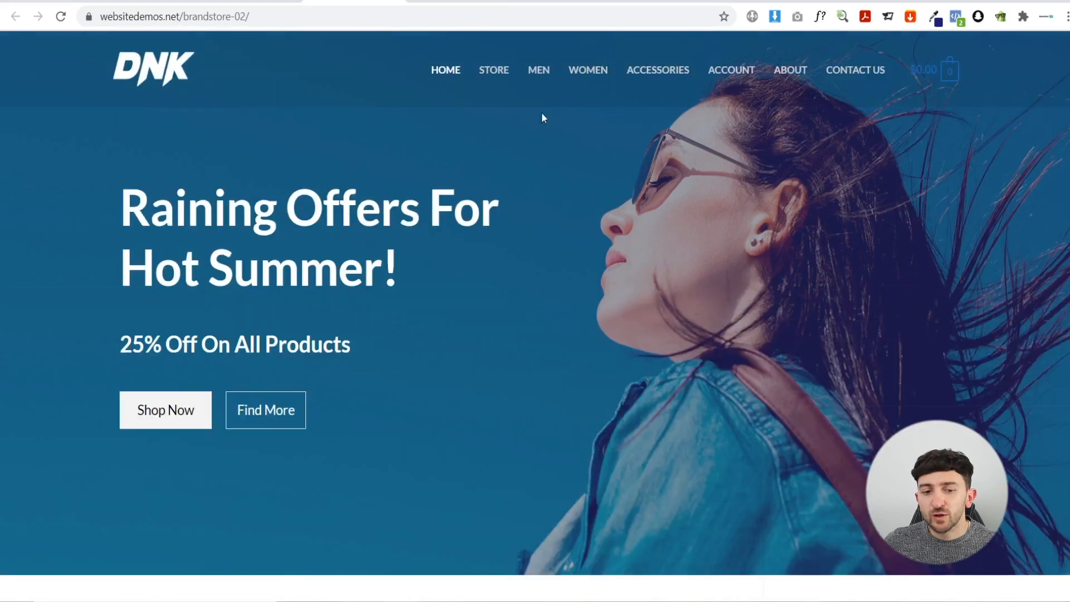
{"action": "left_click", "coordinate": [394, 1]}
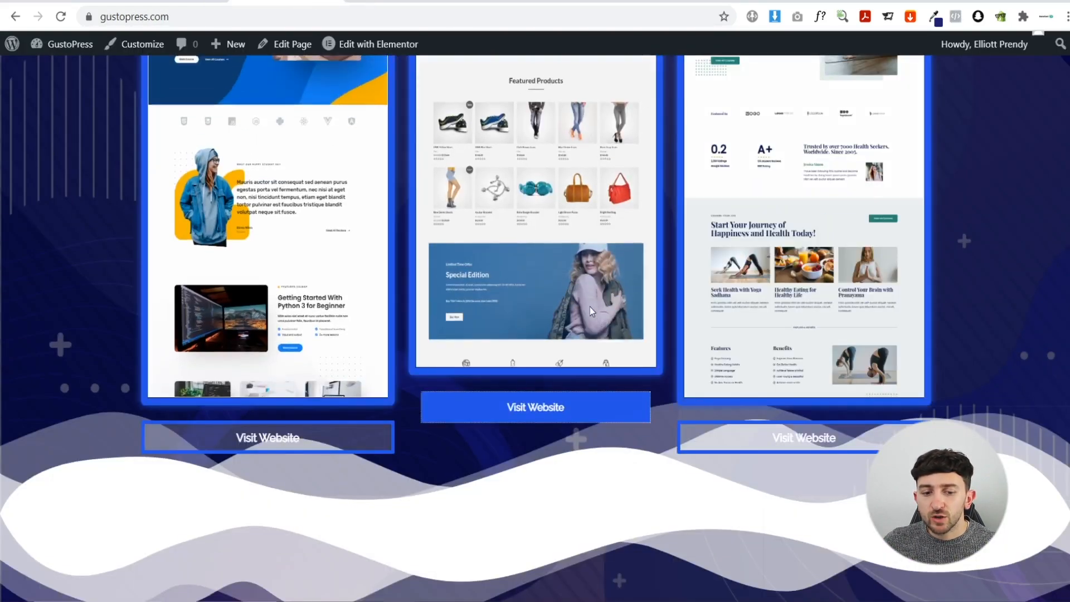
{"action": "scroll", "coordinate": [306, 390], "scroll_direction": "up", "scroll_amount": 3}
{"action": "scroll", "coordinate": [267, 325], "scroll_direction": "down", "scroll_amount": 1}
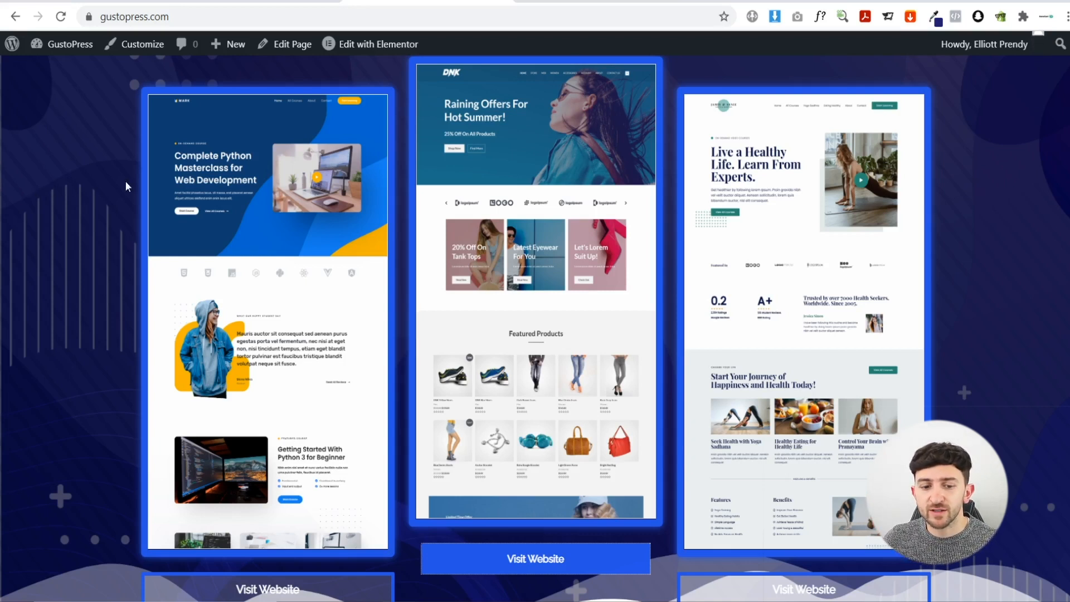
{"action": "mouse_move", "coordinate": [234, 220]}
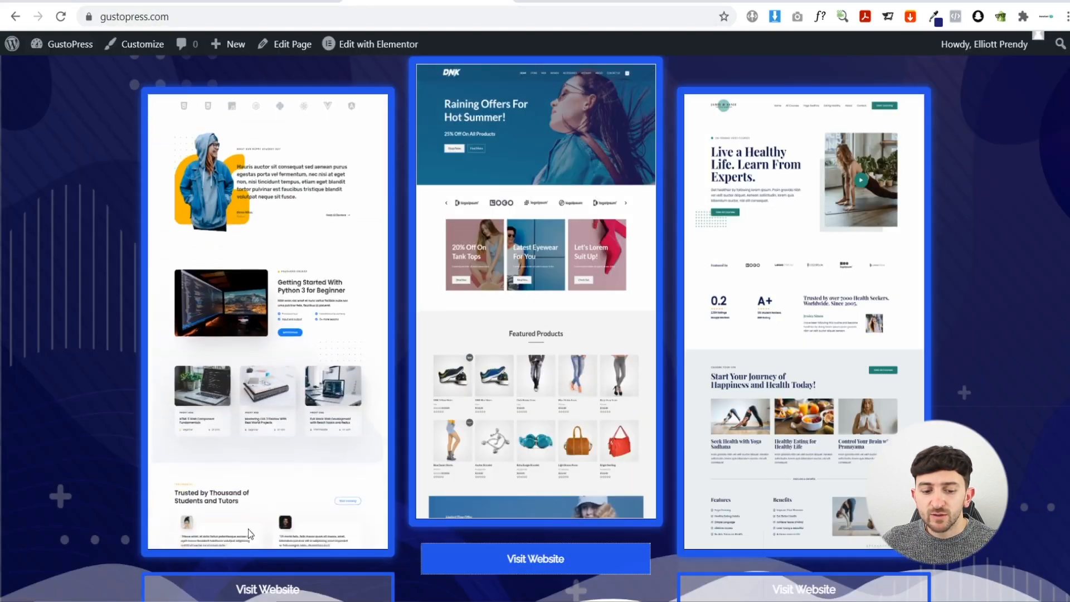
- Open the left project's online coding course demo and scroll through it
{"action": "left_click", "coordinate": [258, 584]}
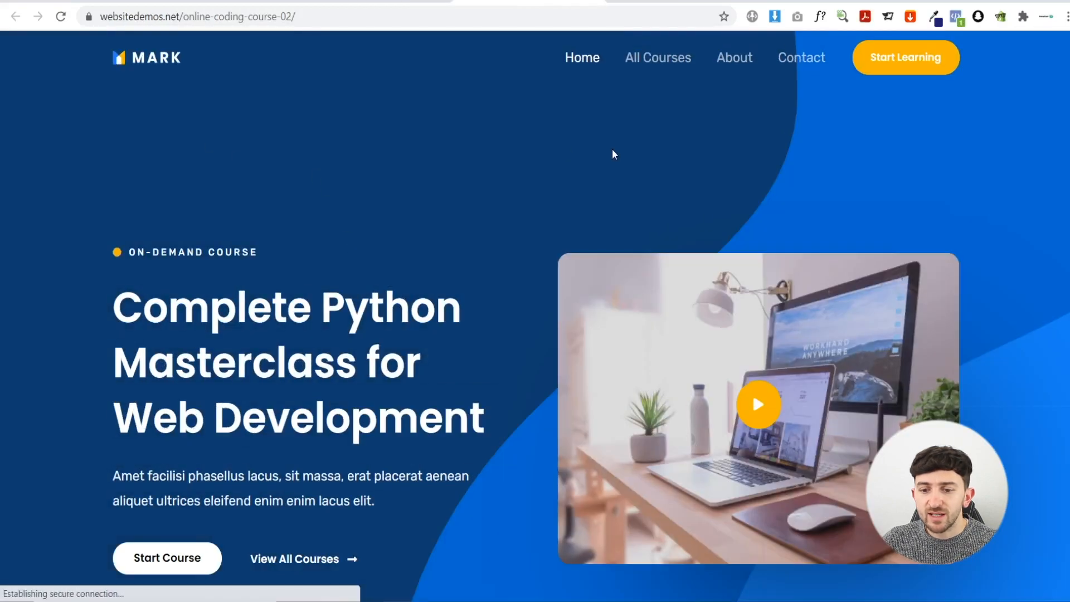
{"action": "scroll", "coordinate": [612, 153], "scroll_direction": "down", "scroll_amount": 15}
{"action": "scroll", "coordinate": [535, 313], "scroll_direction": "down", "scroll_amount": 10}
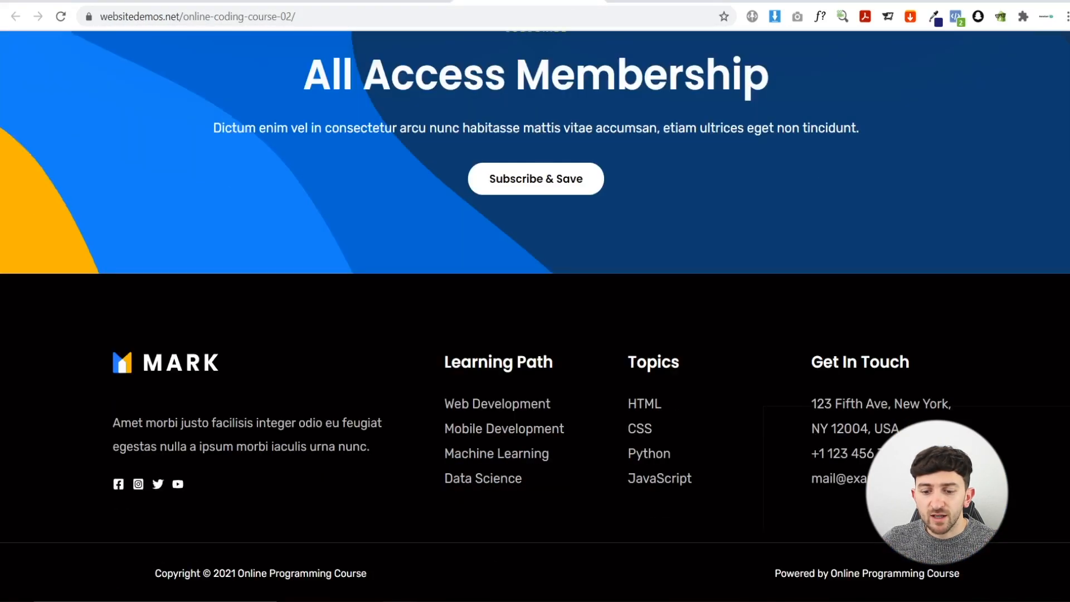
{"action": "scroll", "coordinate": [535, 312], "scroll_direction": "up", "scroll_amount": 20}
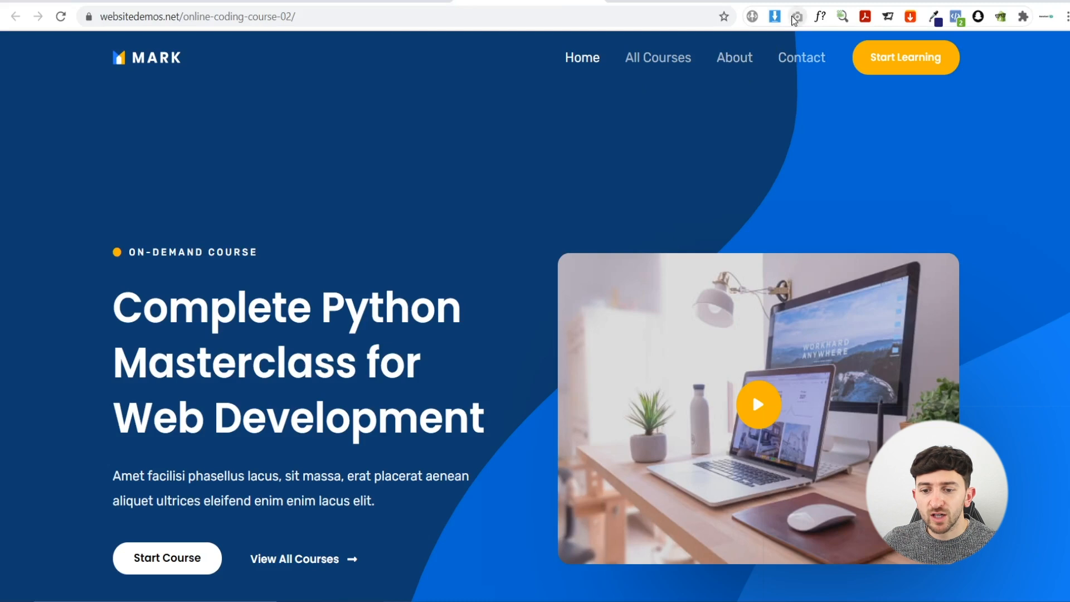
- Capture the full page with GoFullPage and download it as a PNG
{"action": "left_click", "coordinate": [798, 18]}
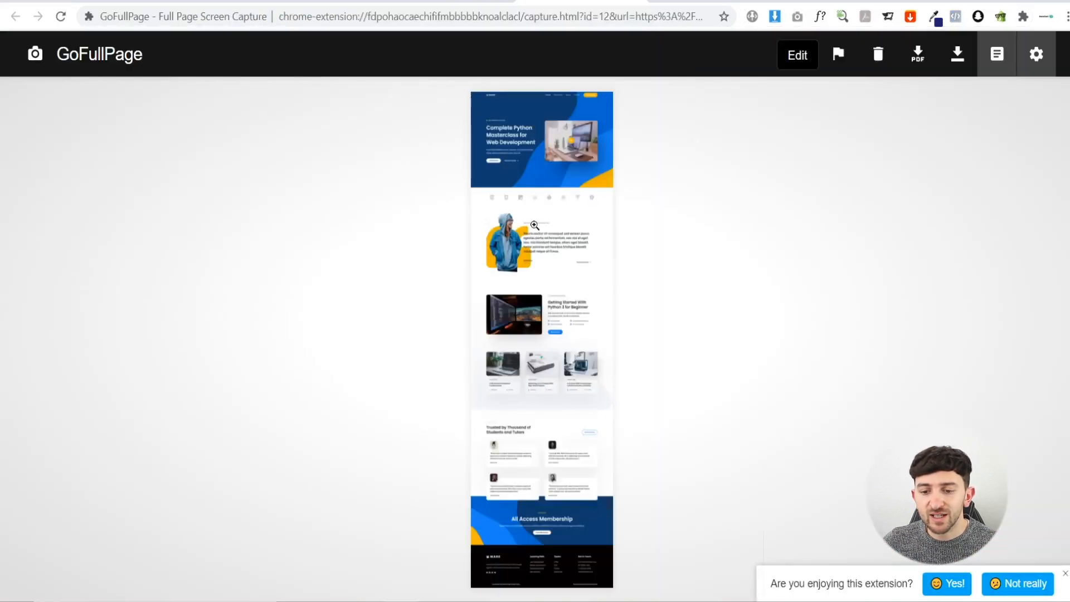
{"action": "left_click", "coordinate": [957, 54]}
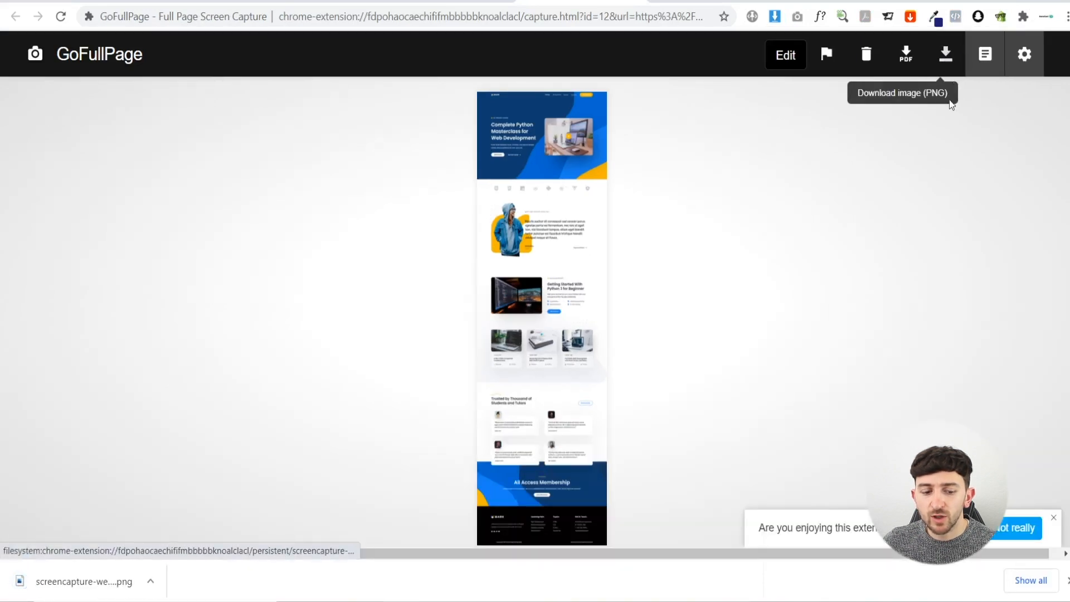
{"action": "left_click", "coordinate": [1069, 581]}
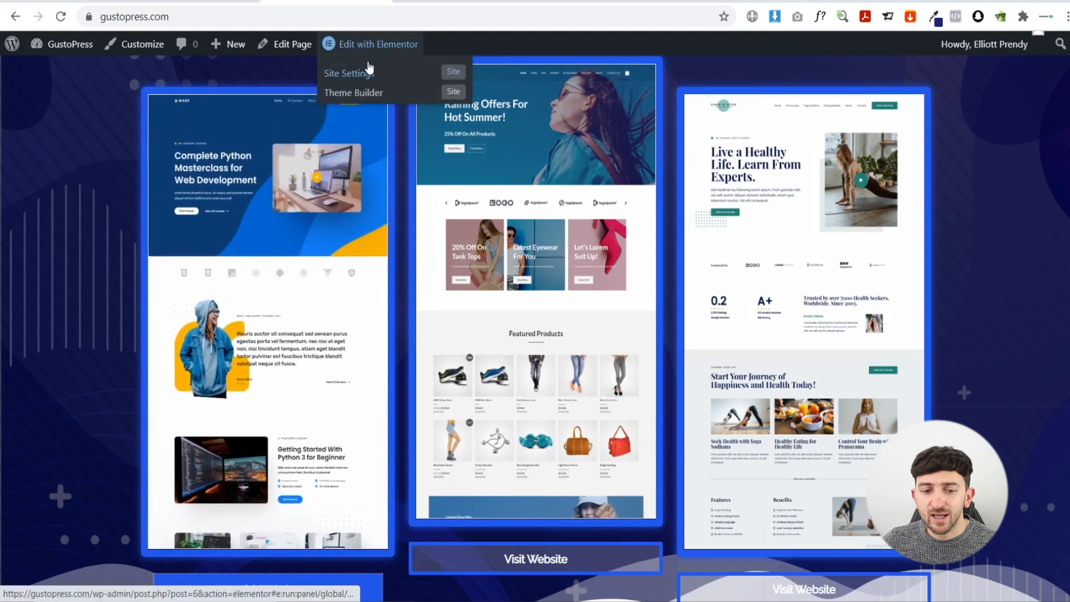
- Open the GustoPress homepage in Elementor and scroll to the project cards
{"action": "left_click", "coordinate": [364, 44]}
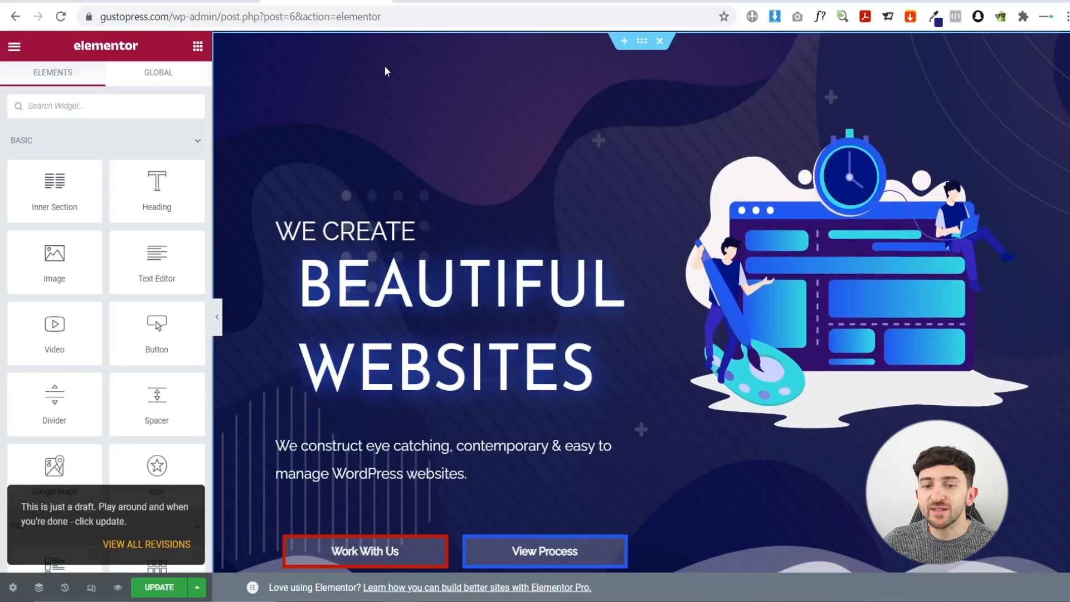
{"action": "scroll", "coordinate": [441, 149], "scroll_direction": "down", "scroll_amount": 10}
{"action": "scroll", "coordinate": [554, 113], "scroll_direction": "down", "scroll_amount": 13}
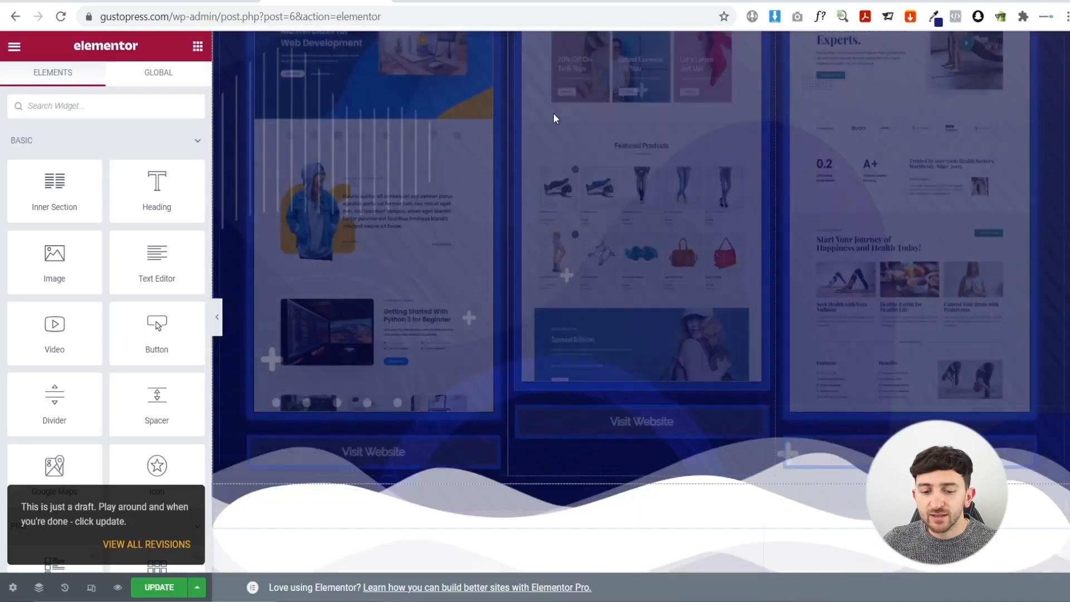
{"action": "scroll", "coordinate": [554, 114], "scroll_direction": "up", "scroll_amount": 4}
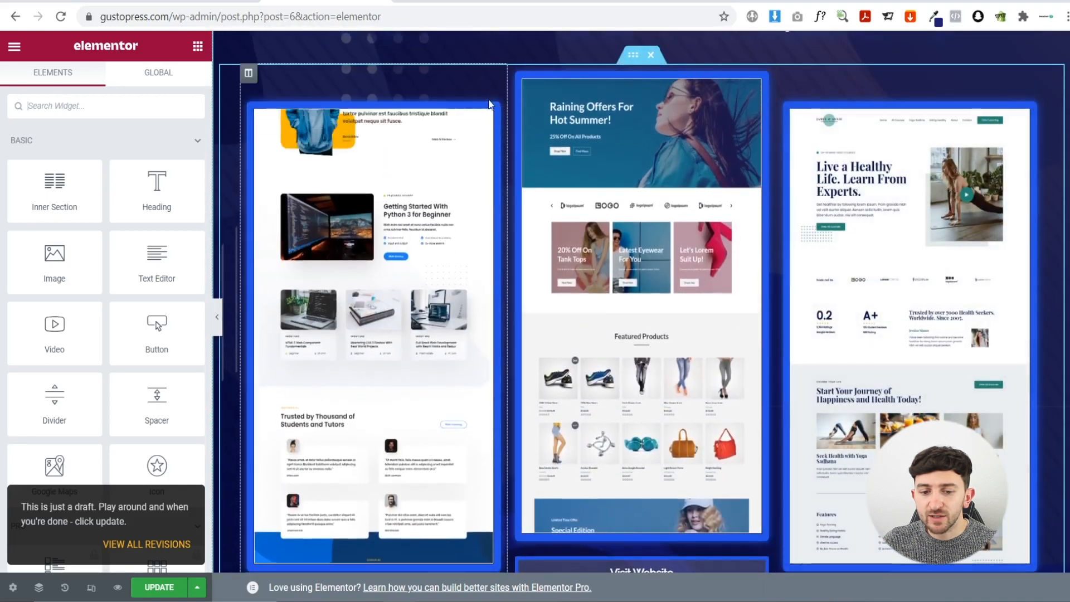
- Upload the screencapture PNG and insert it as the first card's Scroll Image
{"action": "left_click", "coordinate": [438, 188]}
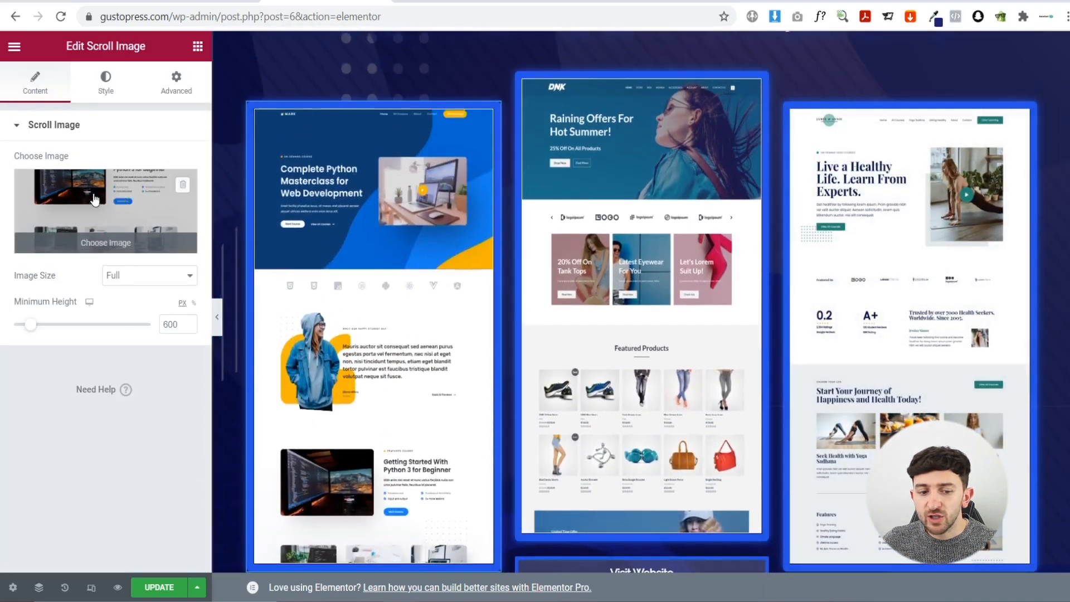
{"action": "left_click", "coordinate": [89, 205]}
{"action": "left_click", "coordinate": [64, 109]}
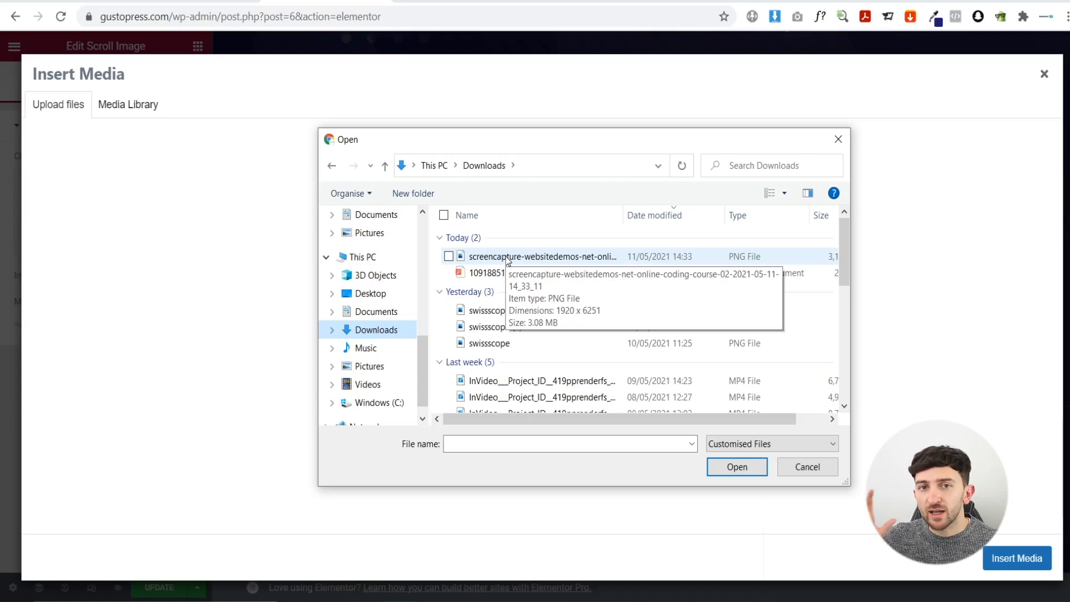
{"action": "left_click", "coordinate": [507, 258]}
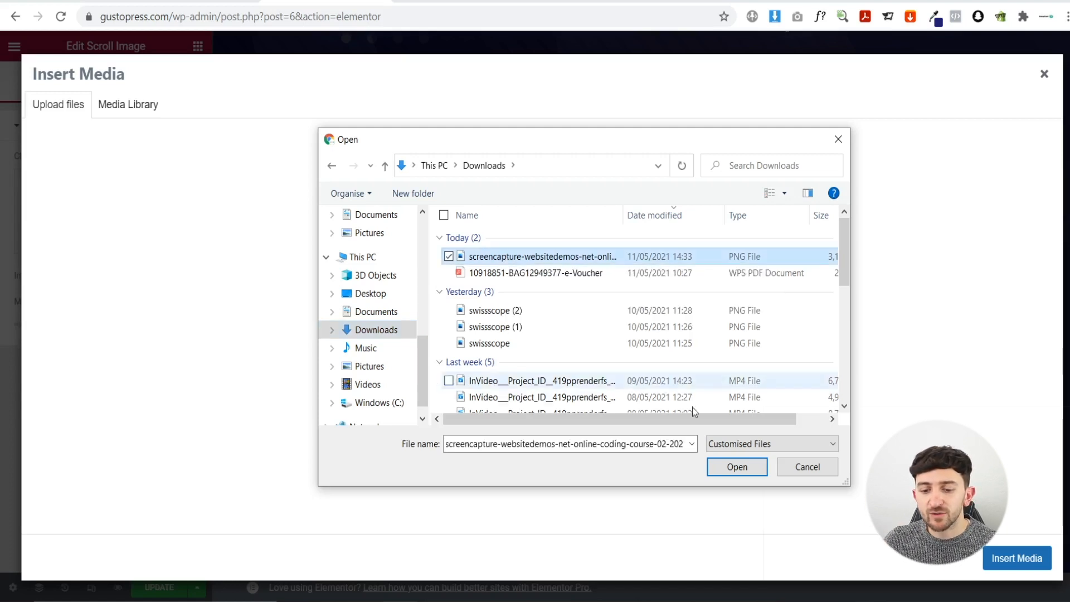
{"action": "left_click", "coordinate": [738, 467]}
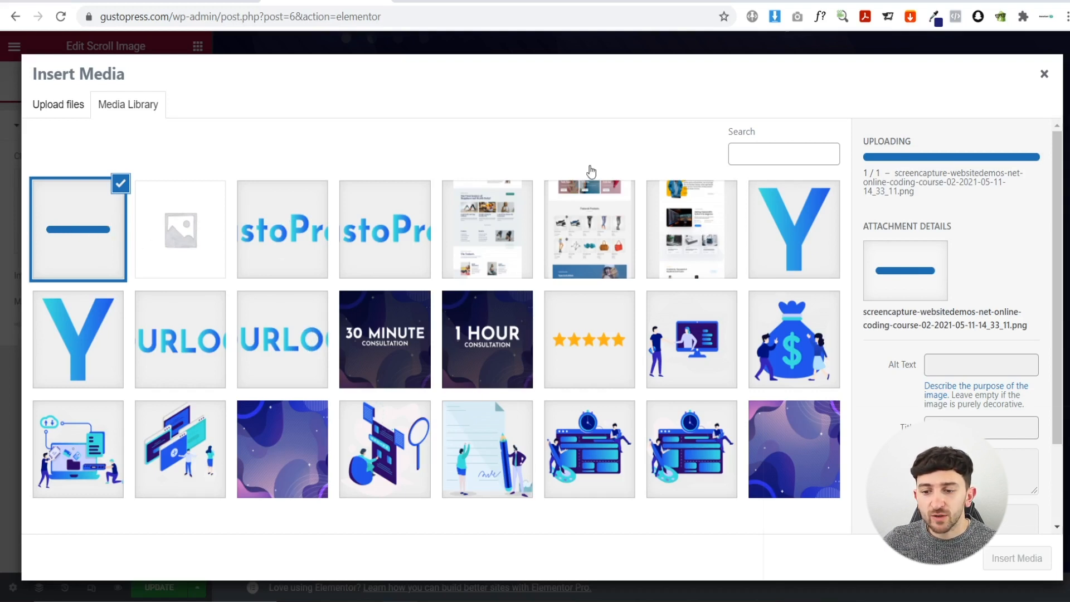
{"action": "left_click", "coordinate": [1045, 78]}
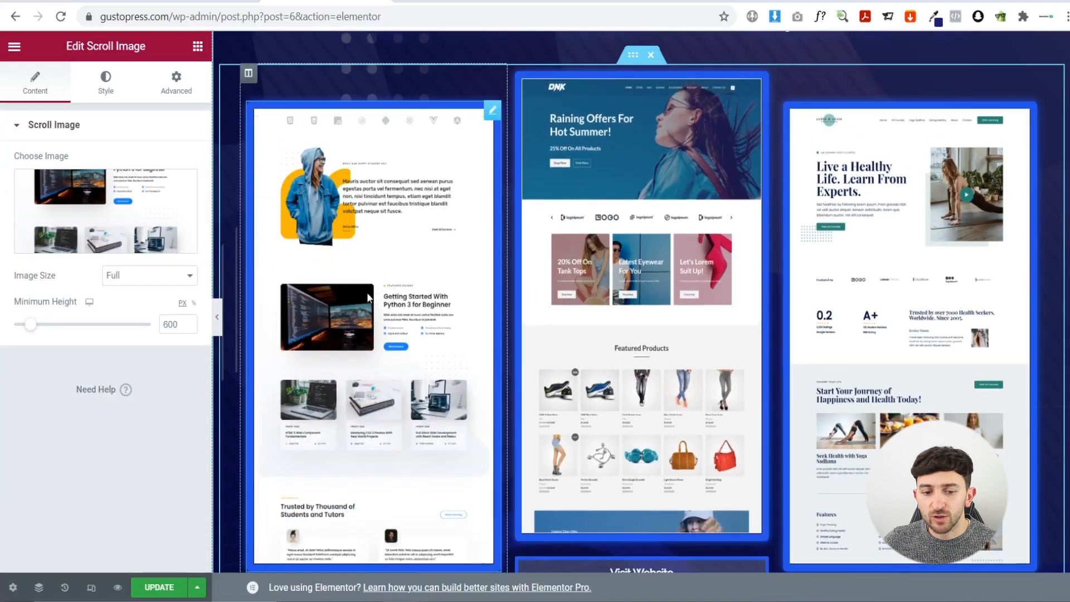
{"action": "scroll", "coordinate": [383, 301], "scroll_direction": "down", "scroll_amount": 3}
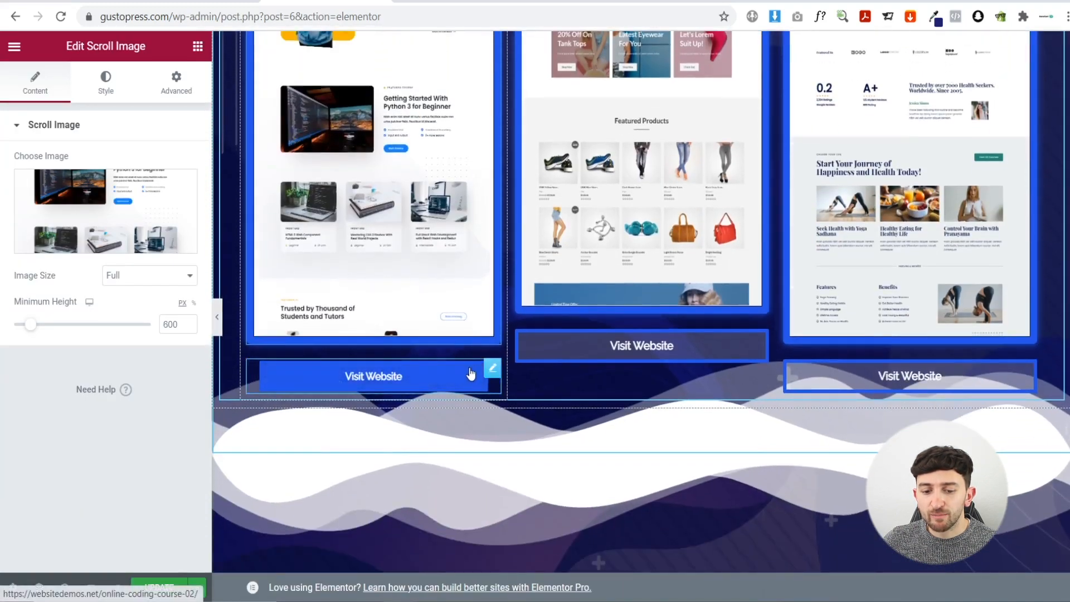
{"action": "left_click", "coordinate": [493, 371]}
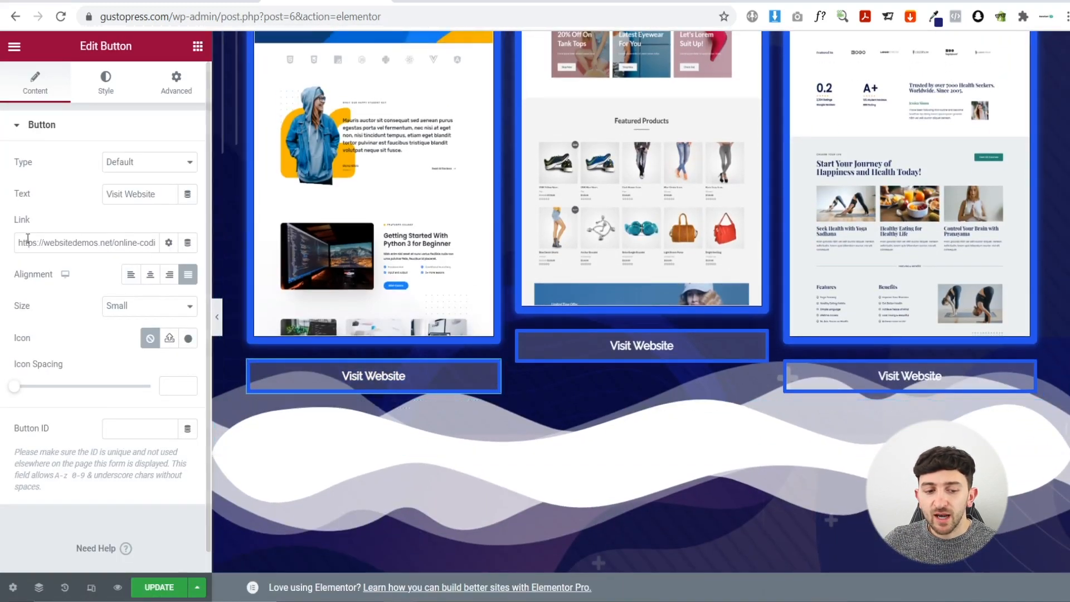
{"action": "left_click_drag", "start_coordinate": [116, 241], "coordinate": [215, 241]}
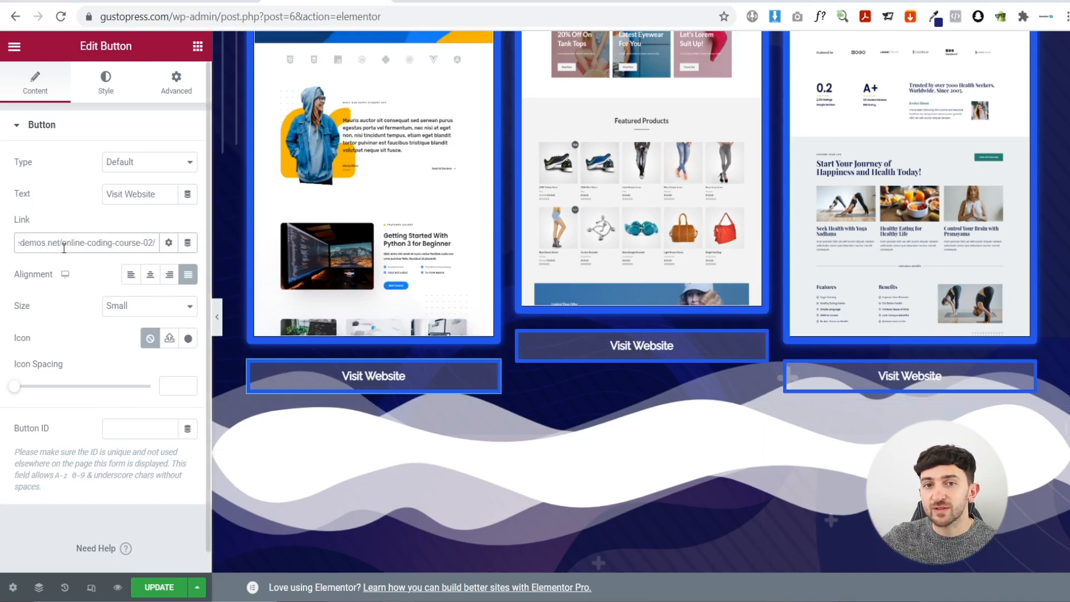
{"action": "scroll", "coordinate": [265, 210], "scroll_direction": "up", "scroll_amount": 4}
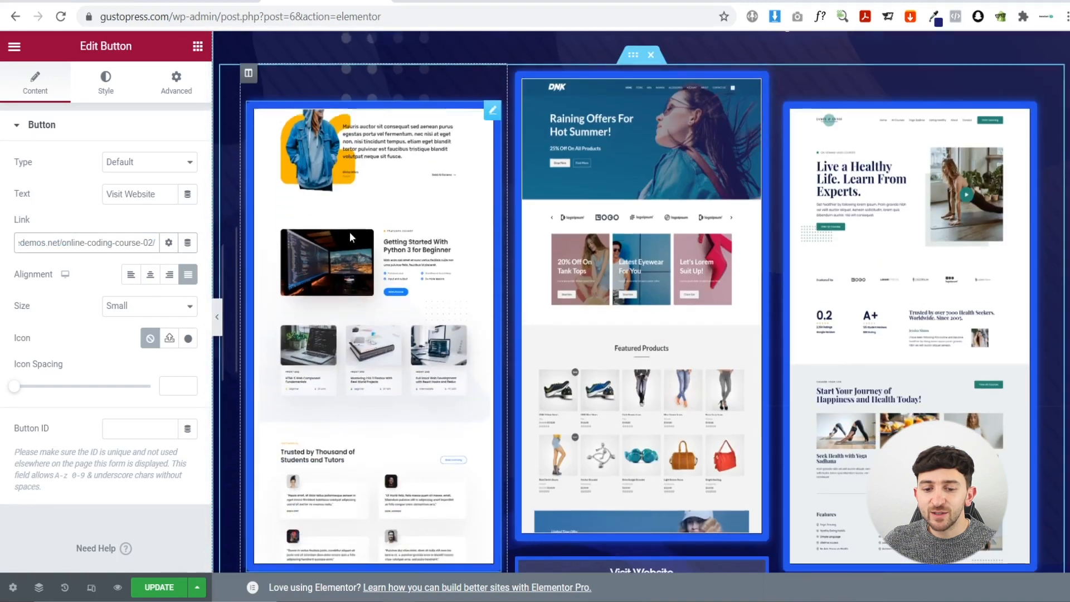
{"action": "scroll", "coordinate": [864, 268], "scroll_direction": "up", "scroll_amount": 2}
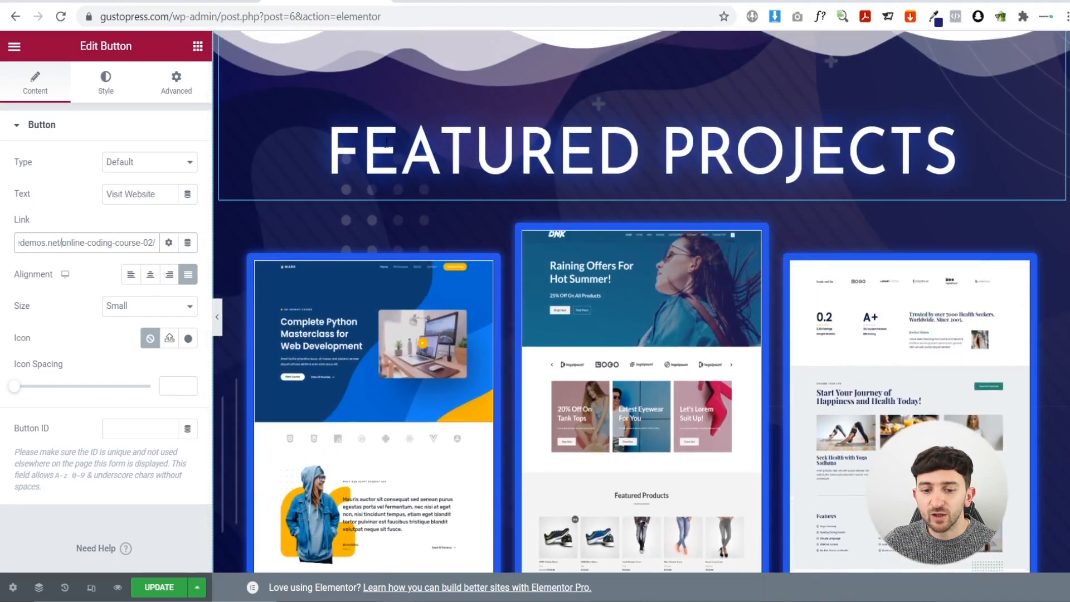
{"action": "scroll", "coordinate": [655, 273], "scroll_direction": "down", "scroll_amount": 5}
{"action": "scroll", "coordinate": [655, 273], "scroll_direction": "down", "scroll_amount": 3}
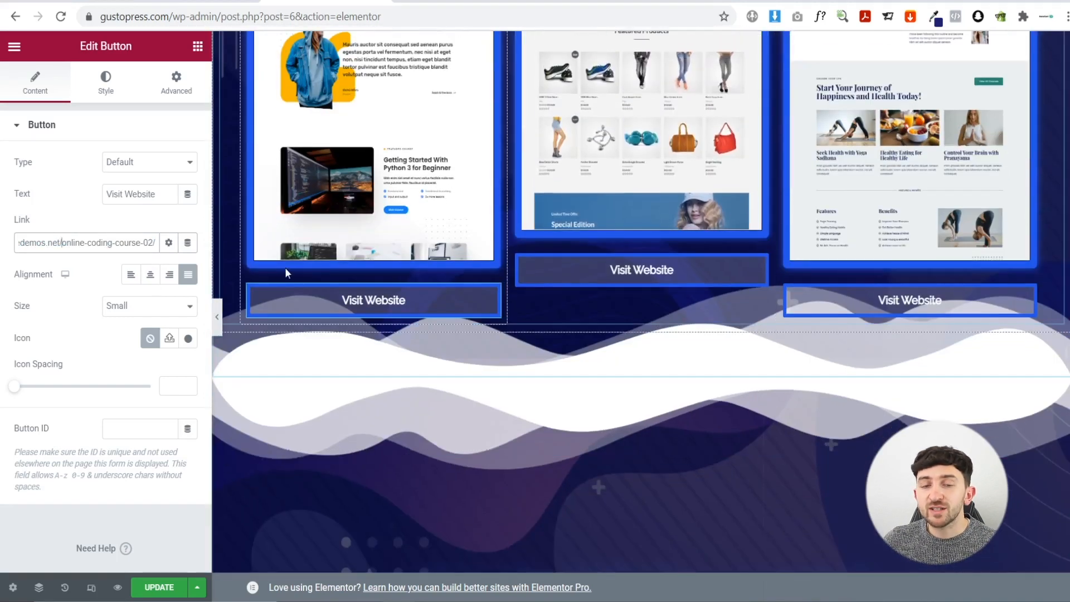
{"action": "scroll", "coordinate": [342, 260], "scroll_direction": "up", "scroll_amount": 1}
{"action": "scroll", "coordinate": [624, 172], "scroll_direction": "up", "scroll_amount": 2}
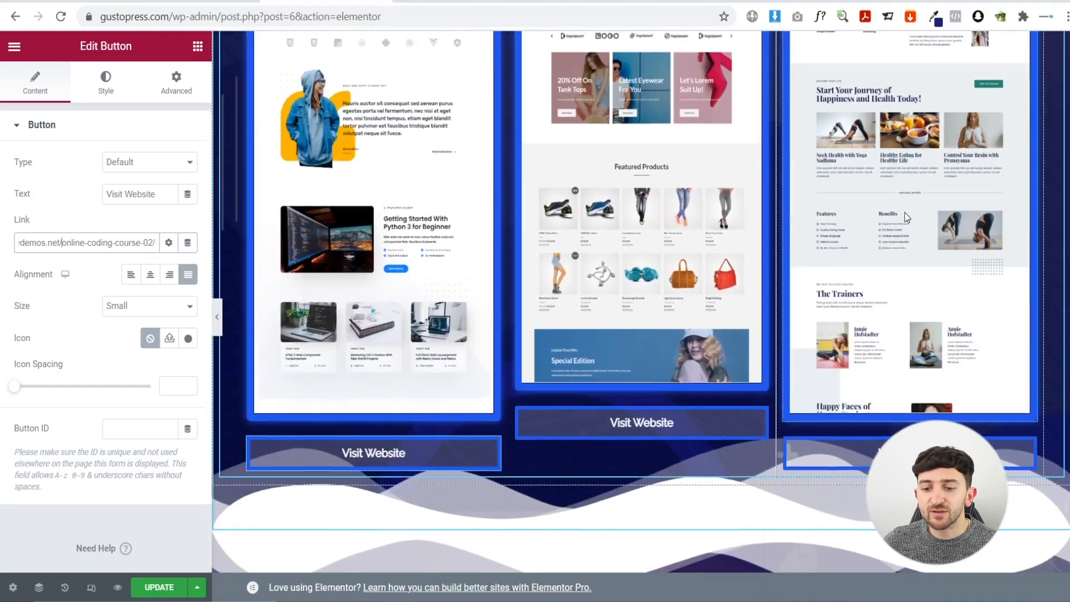
{"action": "scroll", "coordinate": [887, 214], "scroll_direction": "up", "scroll_amount": 2}
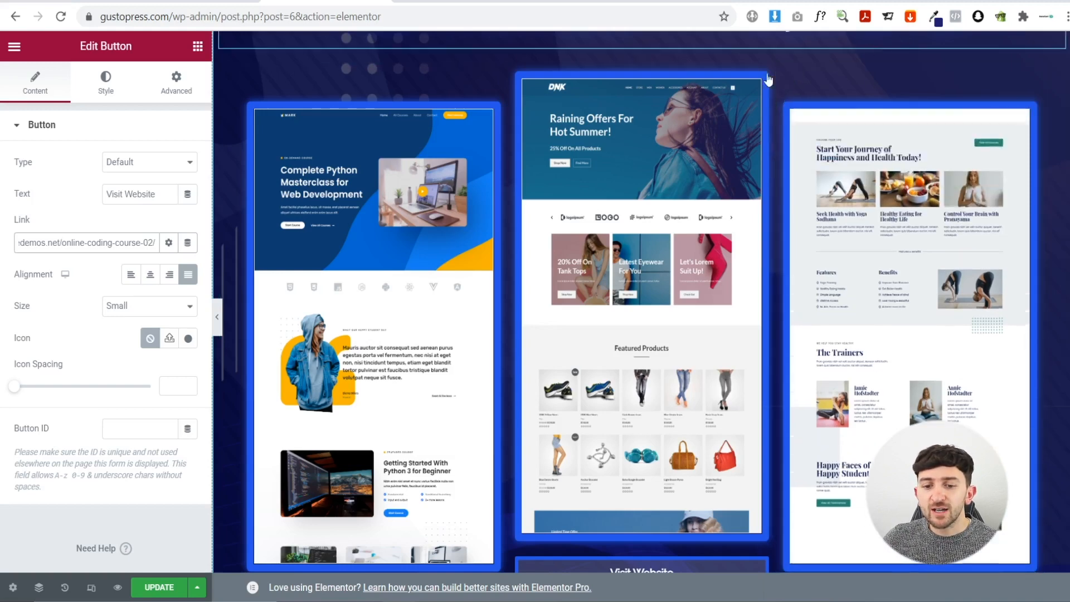
{"action": "scroll", "coordinate": [319, 202], "scroll_direction": "up", "scroll_amount": 1}
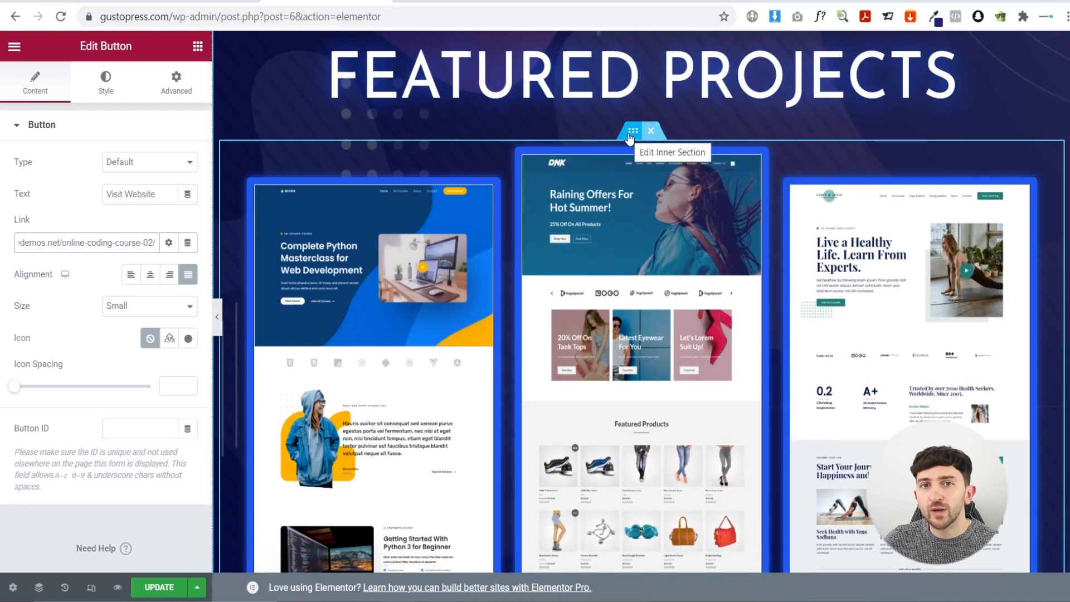
- Duplicate the row of Featured Projects cards
{"action": "right_click", "coordinate": [630, 137]}
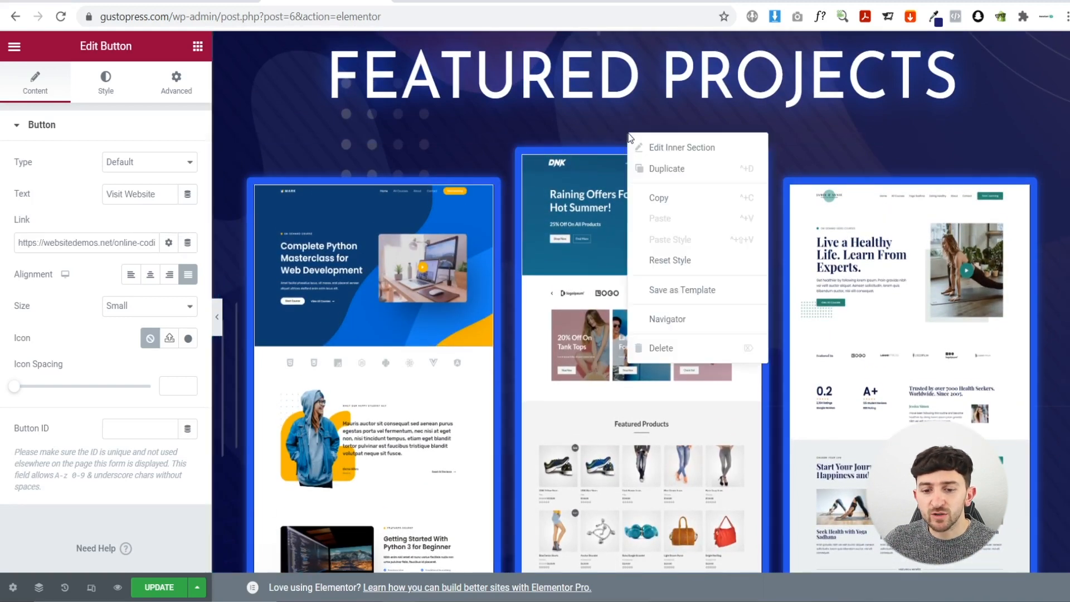
{"action": "left_click", "coordinate": [678, 171]}
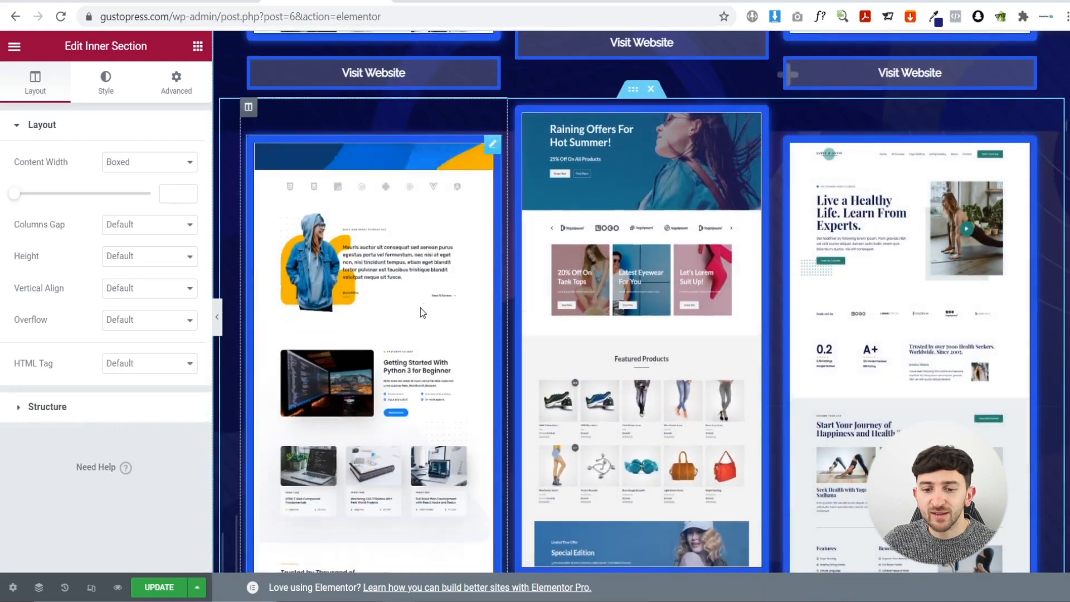
{"action": "scroll", "coordinate": [410, 243], "scroll_direction": "down", "scroll_amount": 2}
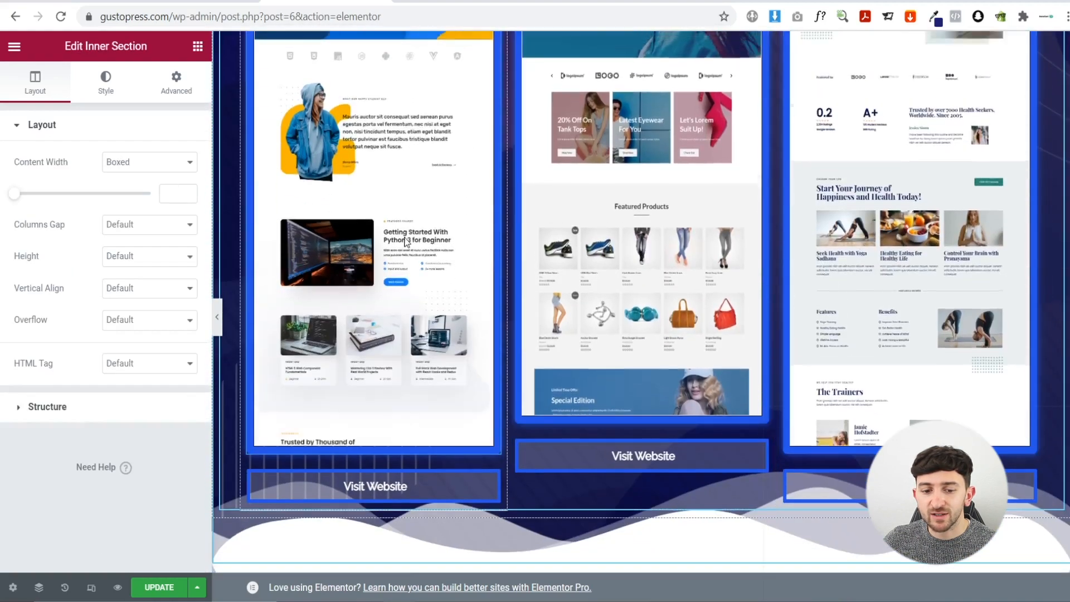
- Inspect the first card's Visit Website button, then delete the extra row of cards
{"action": "left_click", "coordinate": [411, 243]}
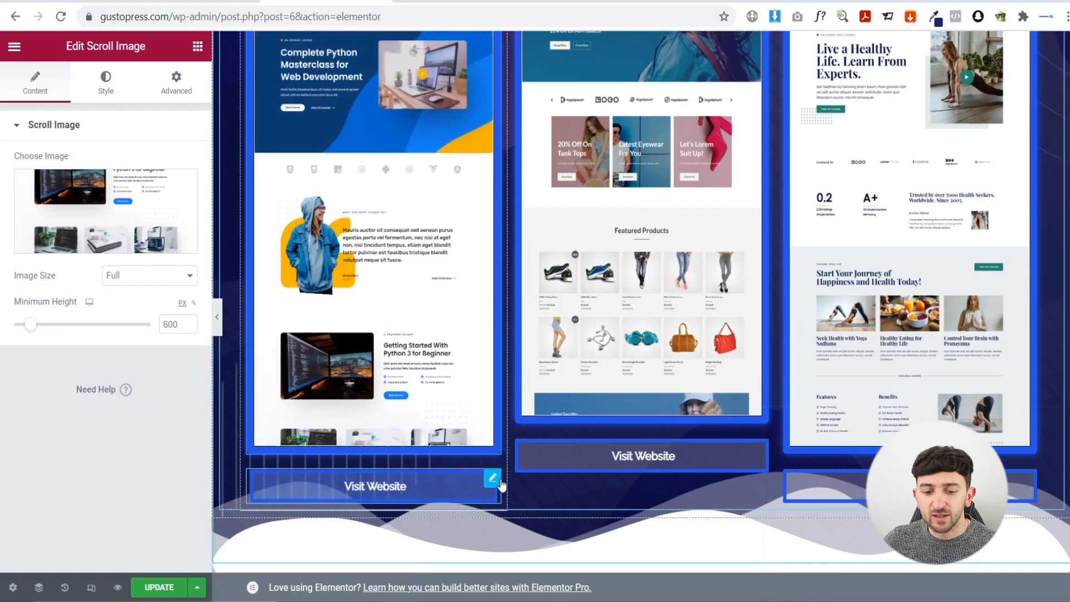
{"action": "left_click", "coordinate": [492, 479]}
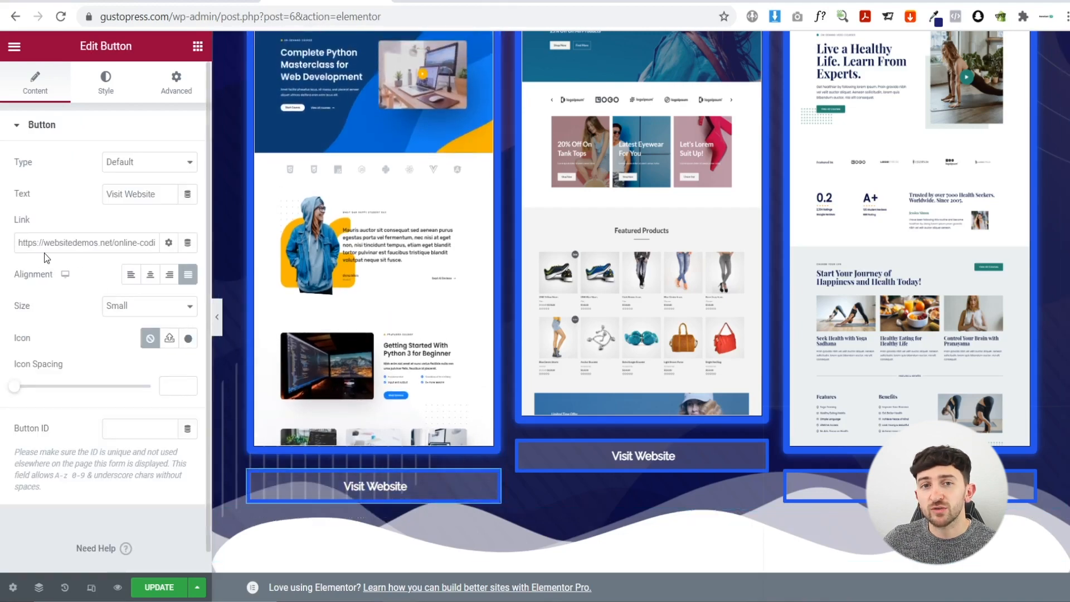
{"action": "scroll", "coordinate": [359, 266], "scroll_direction": "down", "scroll_amount": 6}
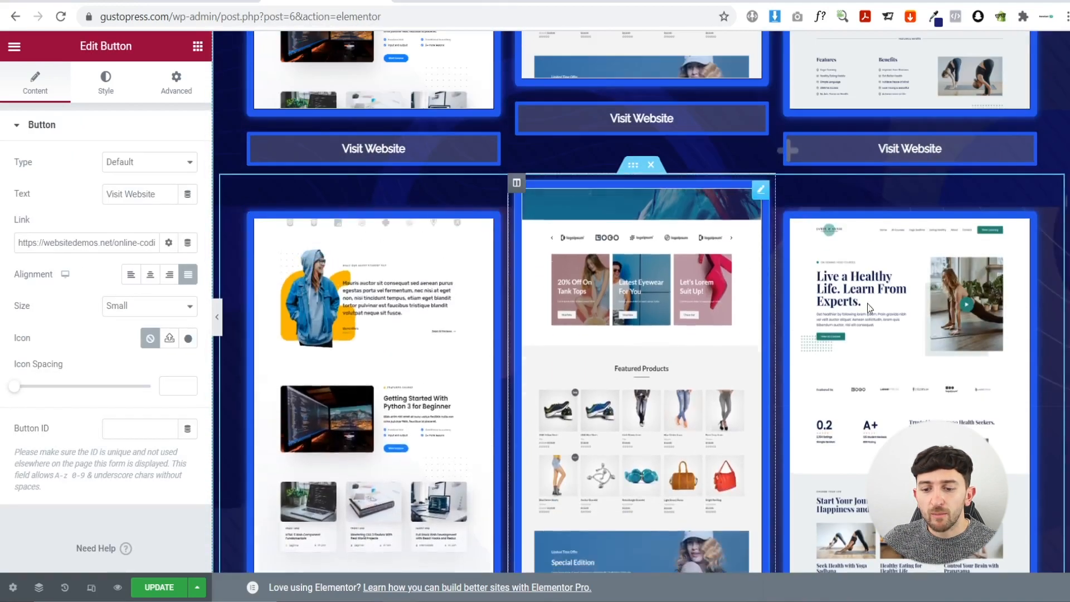
{"action": "scroll", "coordinate": [896, 251], "scroll_direction": "up", "scroll_amount": 5}
{"action": "scroll", "coordinate": [370, 189], "scroll_direction": "up", "scroll_amount": 6}
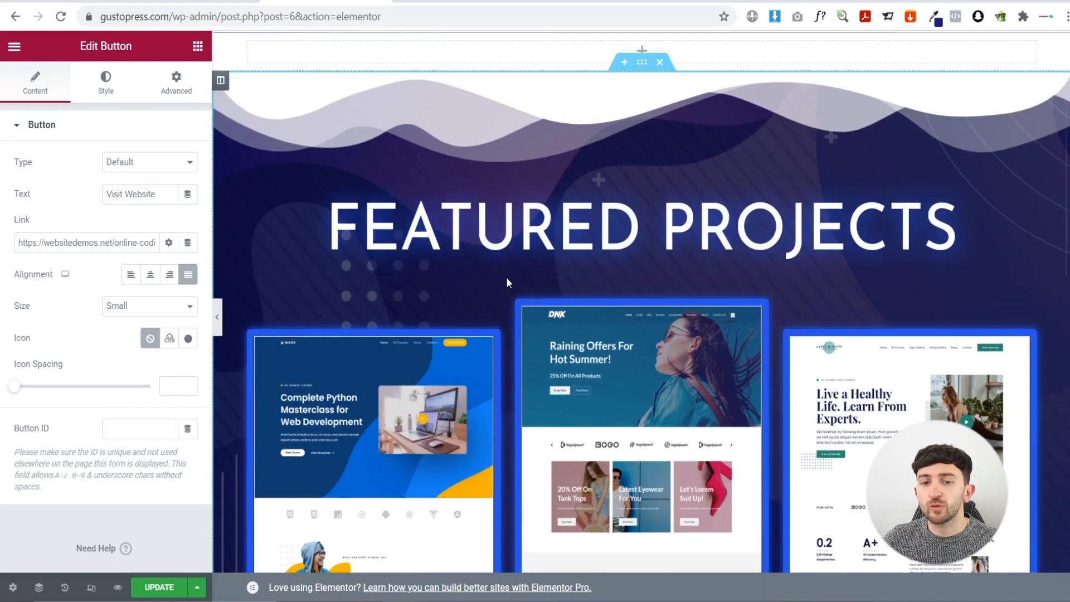
{"action": "scroll", "coordinate": [506, 276], "scroll_direction": "down", "scroll_amount": 10}
{"action": "scroll", "coordinate": [608, 390], "scroll_direction": "down", "scroll_amount": 4}
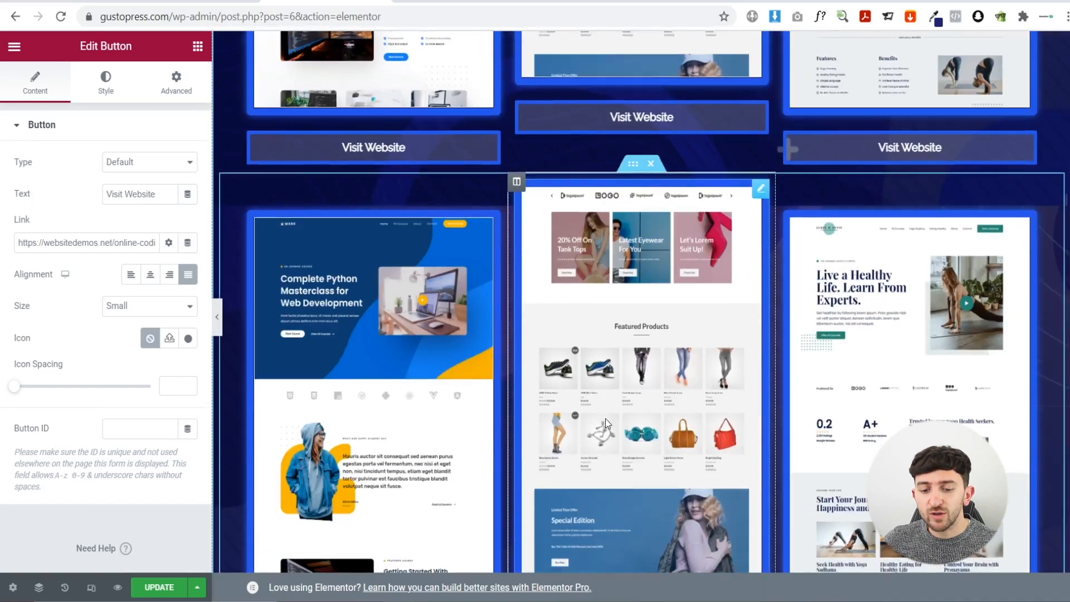
{"action": "scroll", "coordinate": [591, 318], "scroll_direction": "up", "scroll_amount": 3}
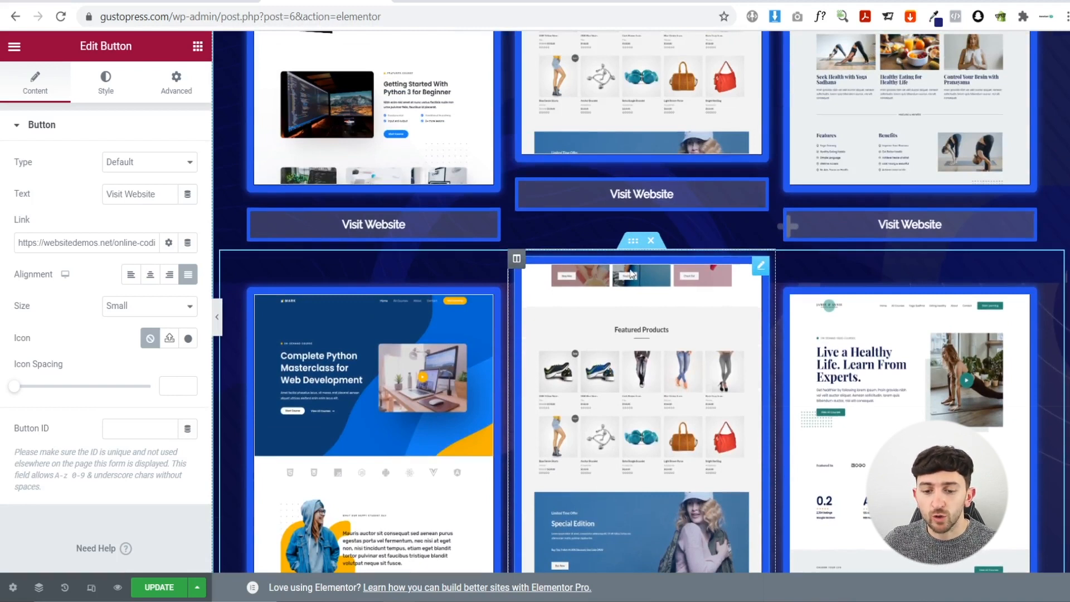
{"action": "left_click", "coordinate": [650, 240]}
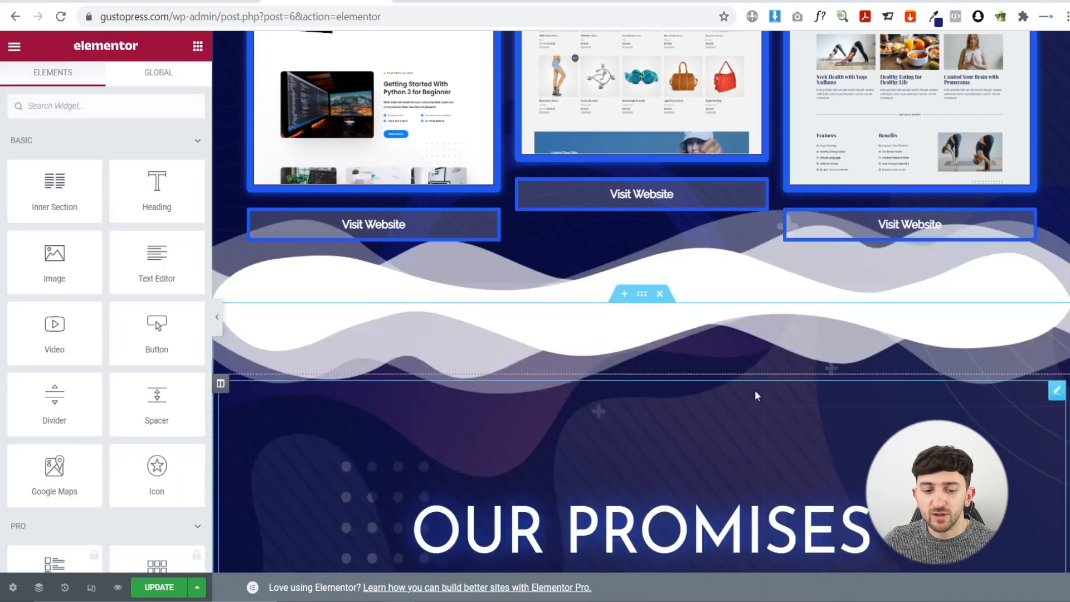
{"action": "scroll", "coordinate": [755, 390], "scroll_direction": "up", "scroll_amount": 12}
- Choose View Page from the Elementor menu and confirm Leave in the browser dialog
{"action": "left_click", "coordinate": [10, 51]}
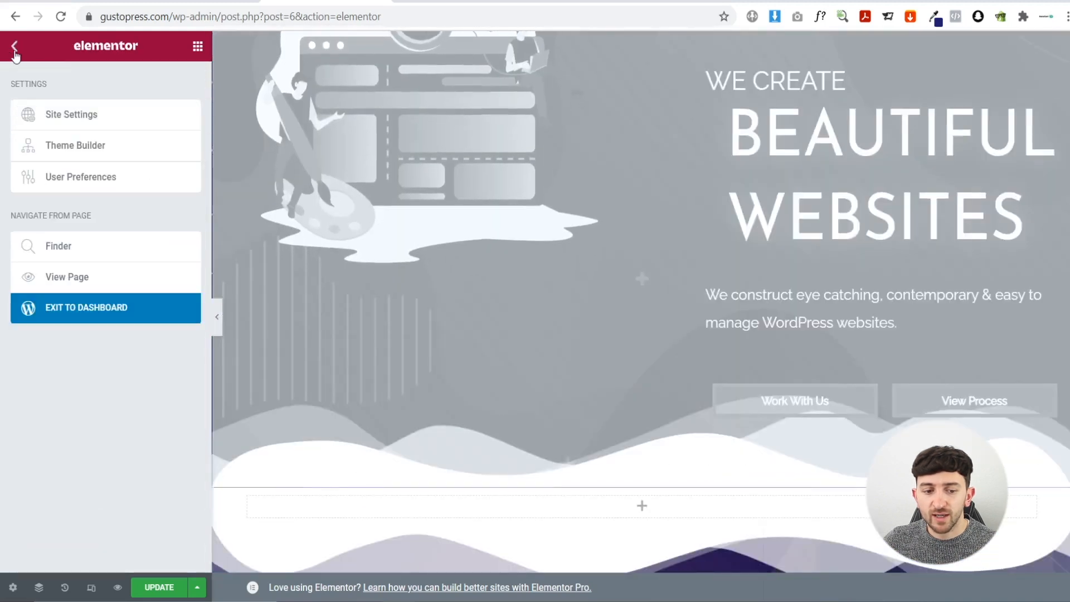
{"action": "left_click", "coordinate": [75, 277]}
{"action": "left_click", "coordinate": [608, 106]}
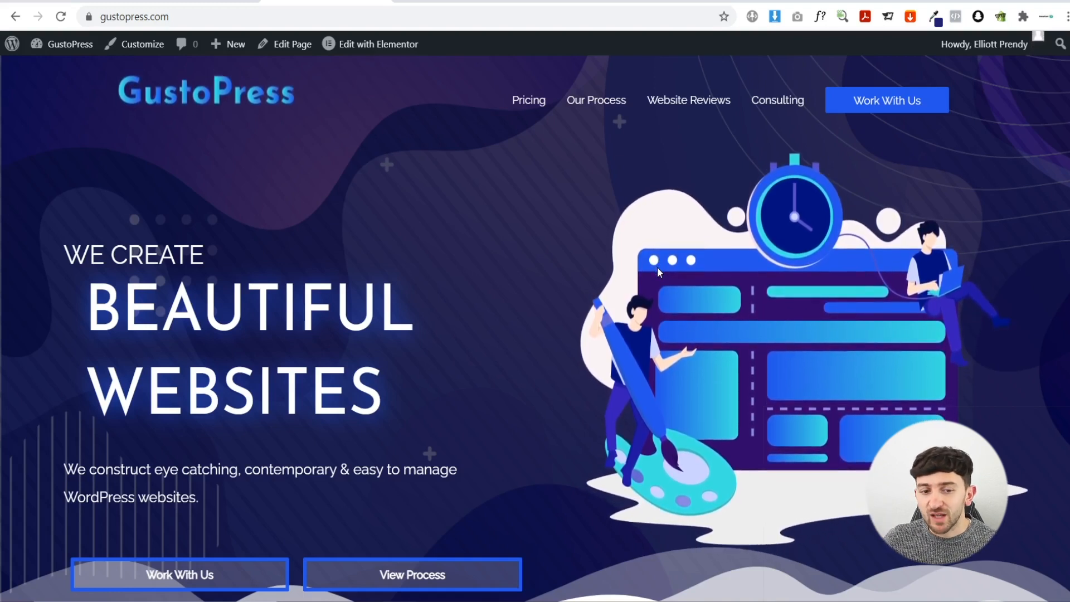
- Open the site's Additional CSS in the WordPress Customizer
{"action": "left_click", "coordinate": [135, 46]}
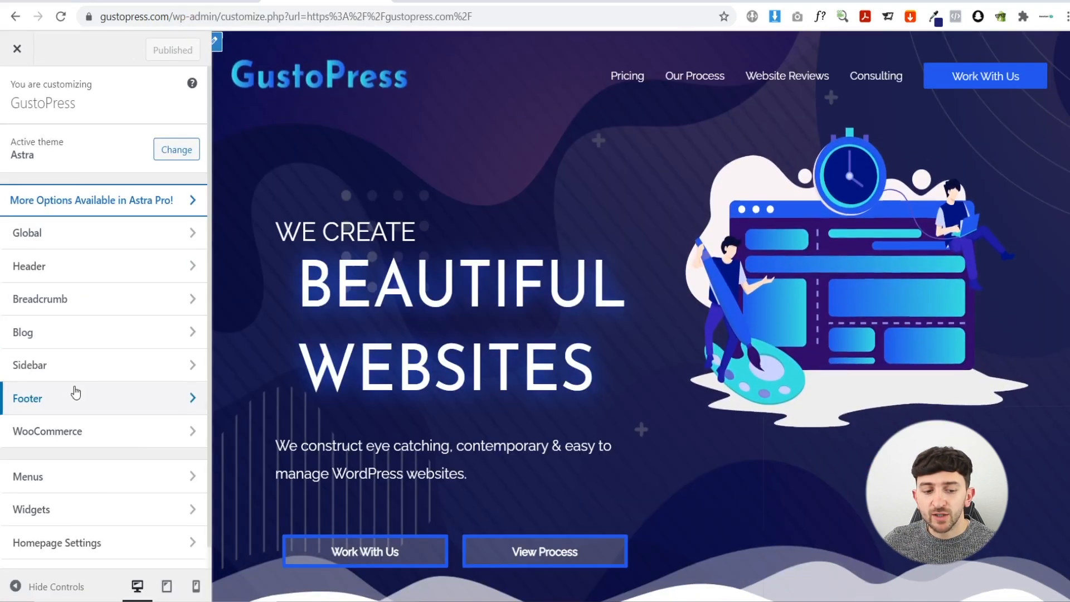
{"action": "scroll", "coordinate": [95, 345], "scroll_direction": "down", "scroll_amount": 1}
{"action": "left_click", "coordinate": [79, 549]}
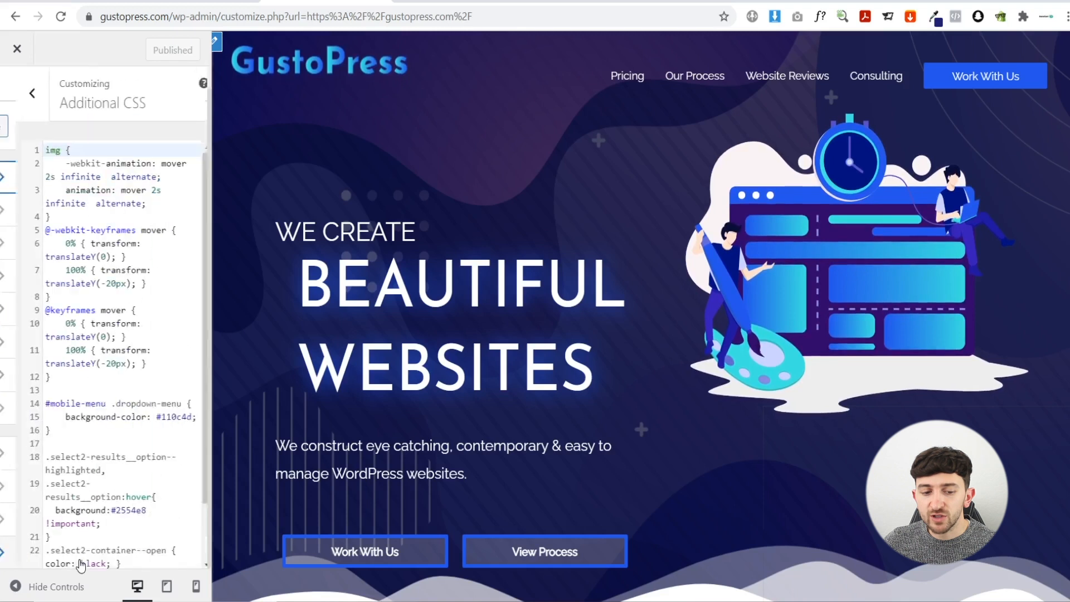
{"action": "scroll", "coordinate": [100, 357], "scroll_direction": "down", "scroll_amount": 1}
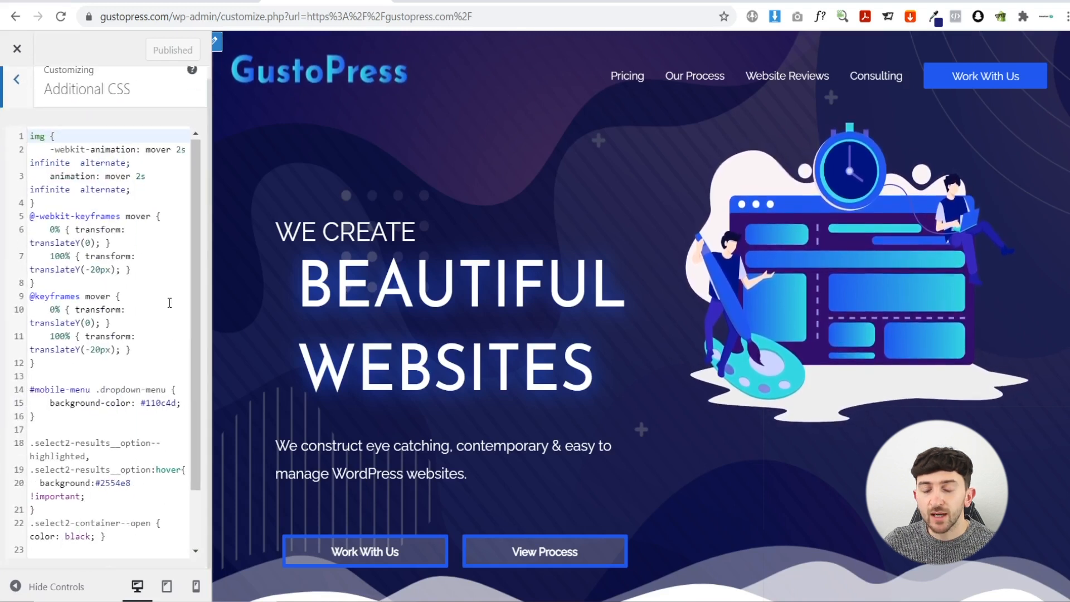
- Delete the image animation CSS on lines 1–12 and preview the page without it
{"action": "left_click", "coordinate": [47, 362]}
{"action": "left_click_drag", "start_coordinate": [46, 363], "coordinate": [22, 141]}
{"action": "key", "text": "ctrl+c"}
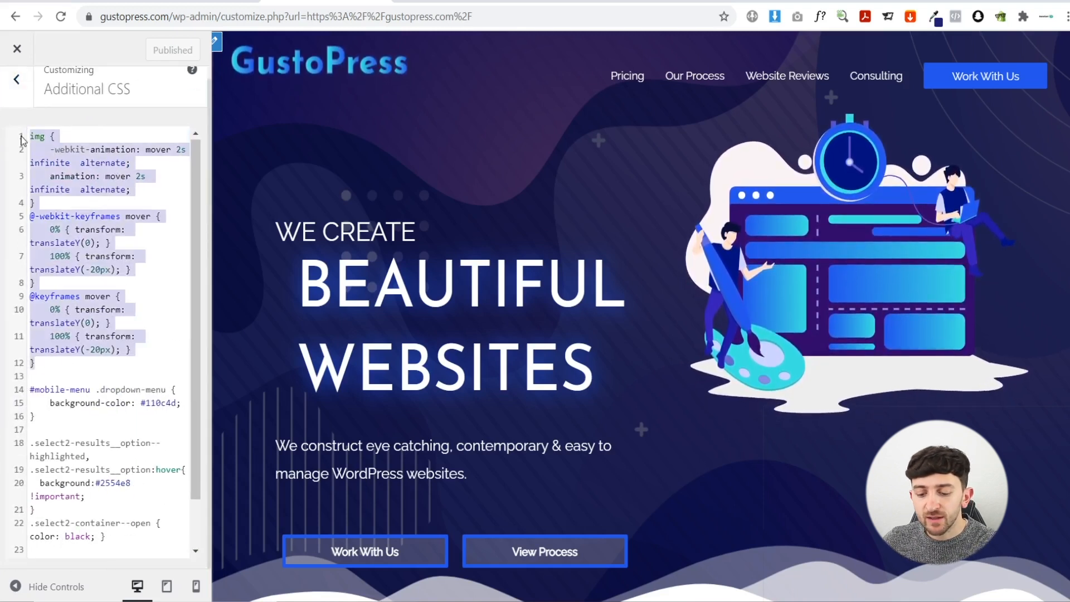
{"action": "key", "text": "BackSpace"}
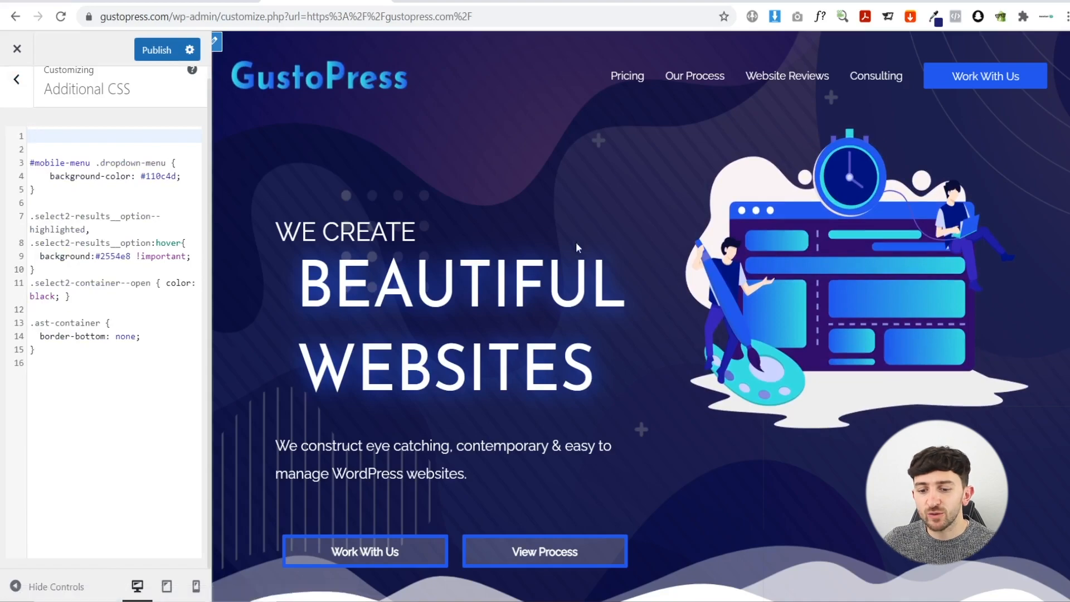
{"action": "scroll", "coordinate": [577, 242], "scroll_direction": "down", "scroll_amount": 10}
{"action": "scroll", "coordinate": [552, 237], "scroll_direction": "down", "scroll_amount": 5}
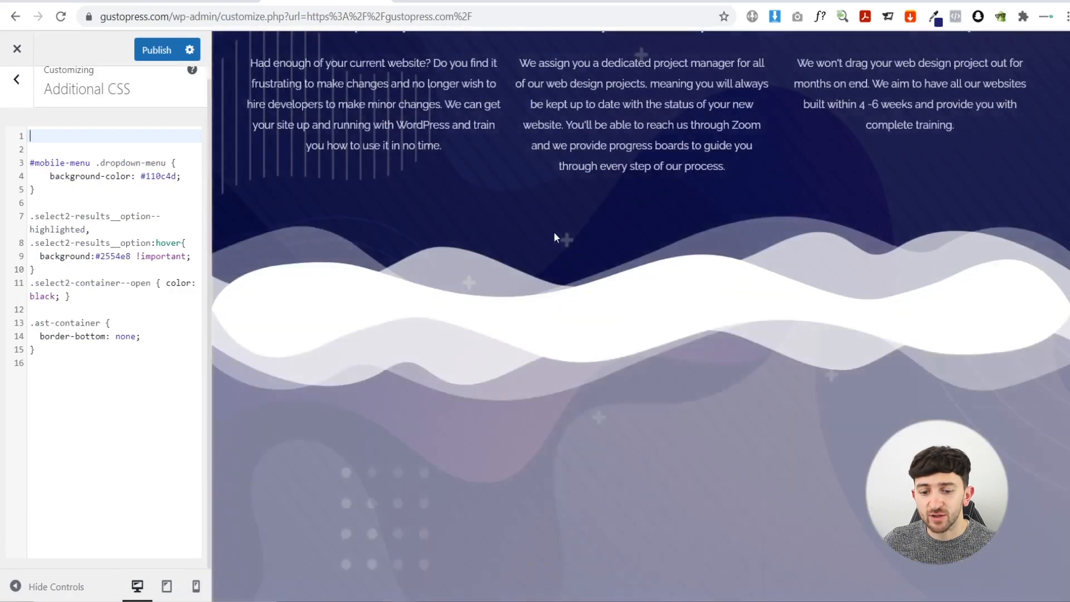
{"action": "scroll", "coordinate": [560, 232], "scroll_direction": "up", "scroll_amount": 10}
{"action": "scroll", "coordinate": [561, 232], "scroll_direction": "up", "scroll_amount": 5}
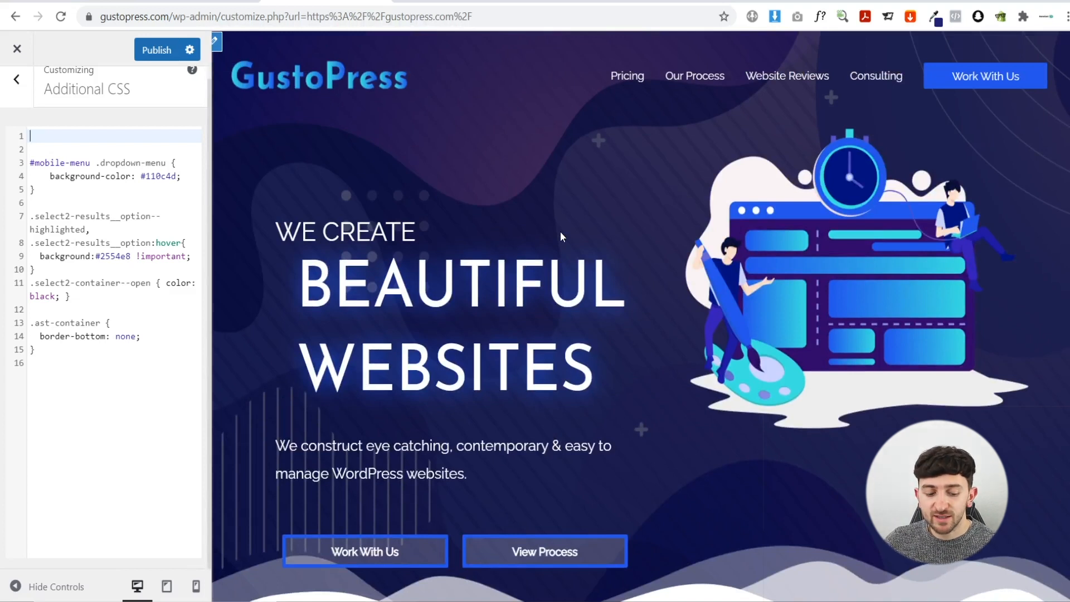
- Paste the animation CSS back, then close the Customizer, discarding the unsaved changes
{"action": "key", "text": "ctrl+v"}
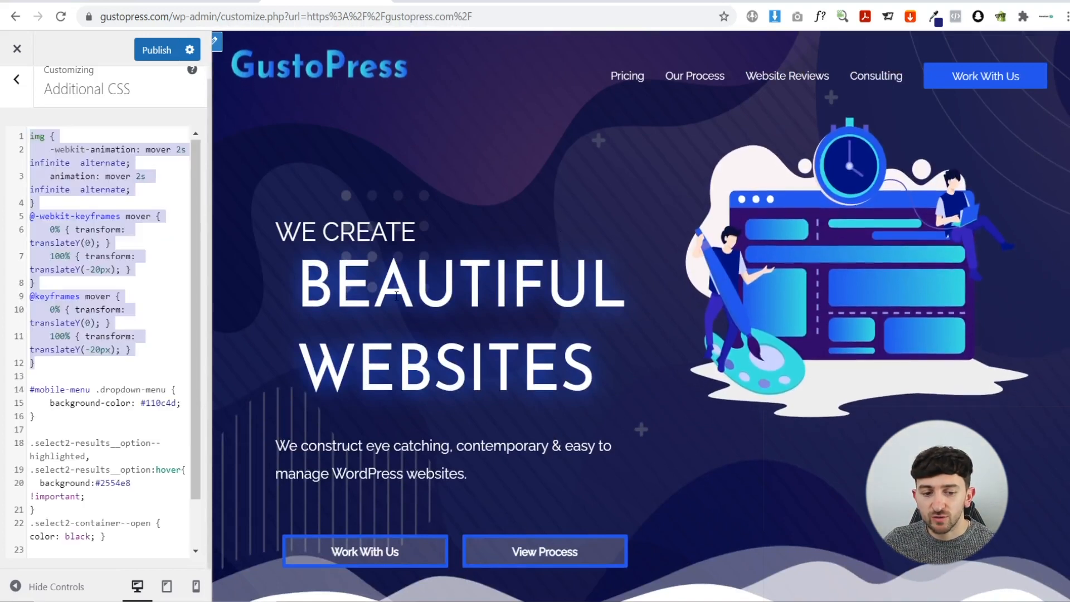
{"action": "left_click", "coordinate": [152, 318]}
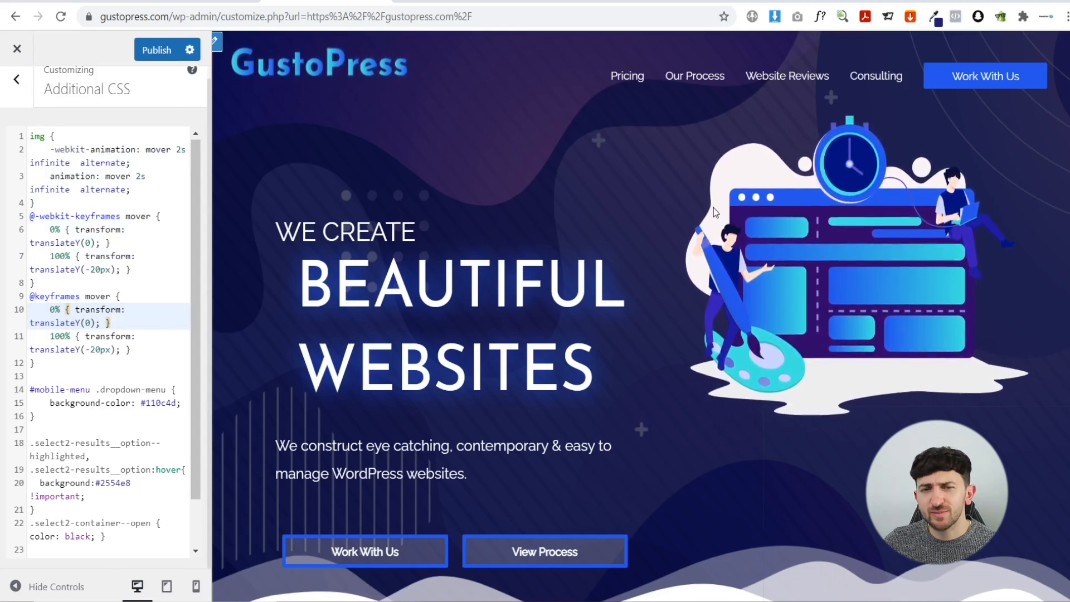
{"action": "left_click", "coordinate": [11, 47]}
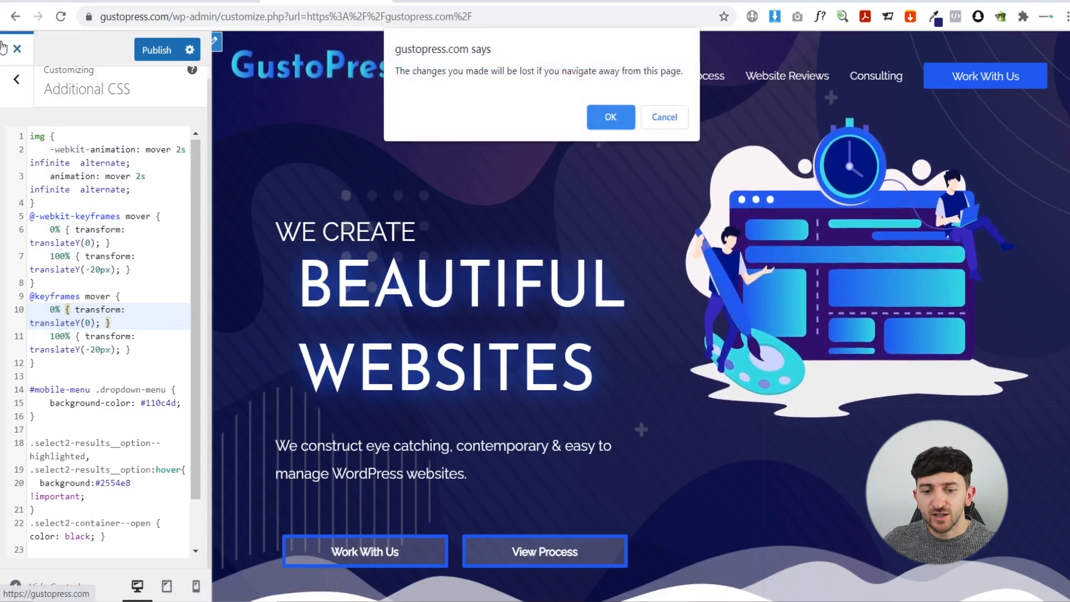
{"action": "left_click", "coordinate": [612, 114]}
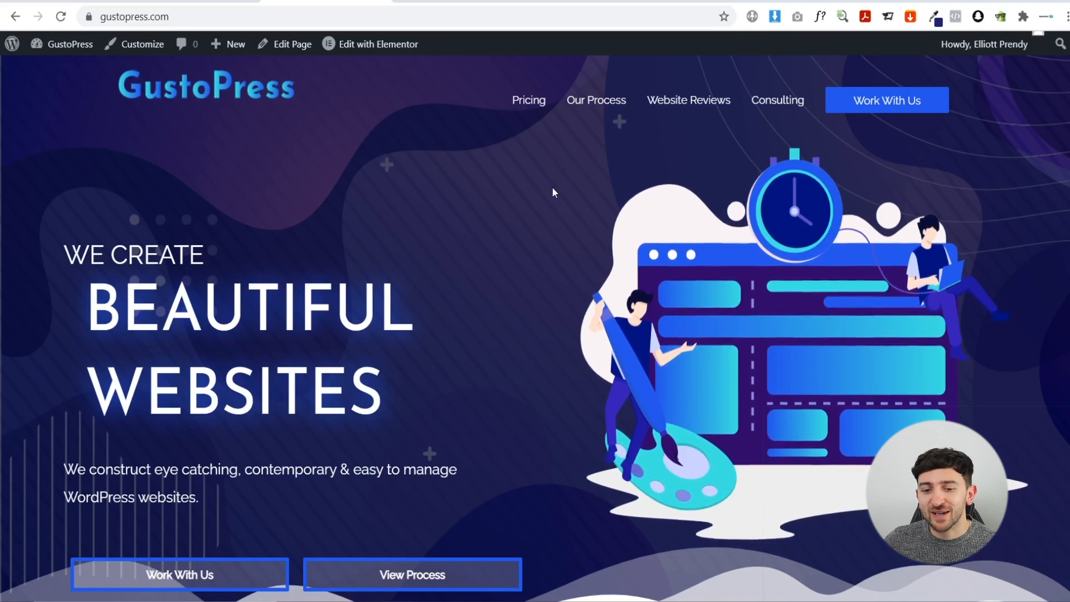
- Go to the Pricing page, review the $1300 and $99 plans, and launch Edit with Elementor
{"action": "left_click", "coordinate": [520, 102]}
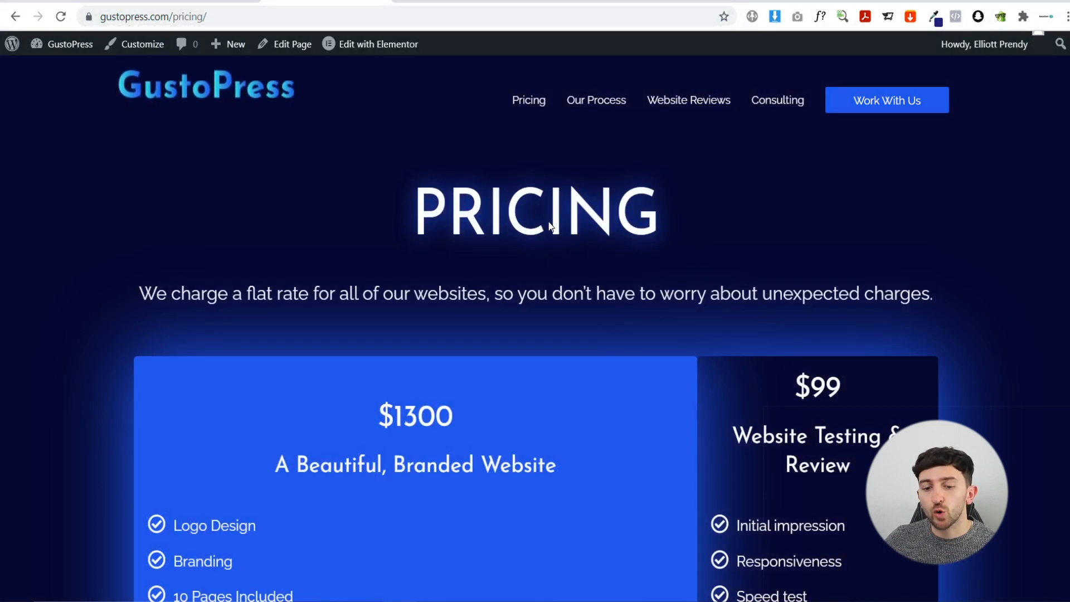
{"action": "scroll", "coordinate": [570, 274], "scroll_direction": "down", "scroll_amount": 3}
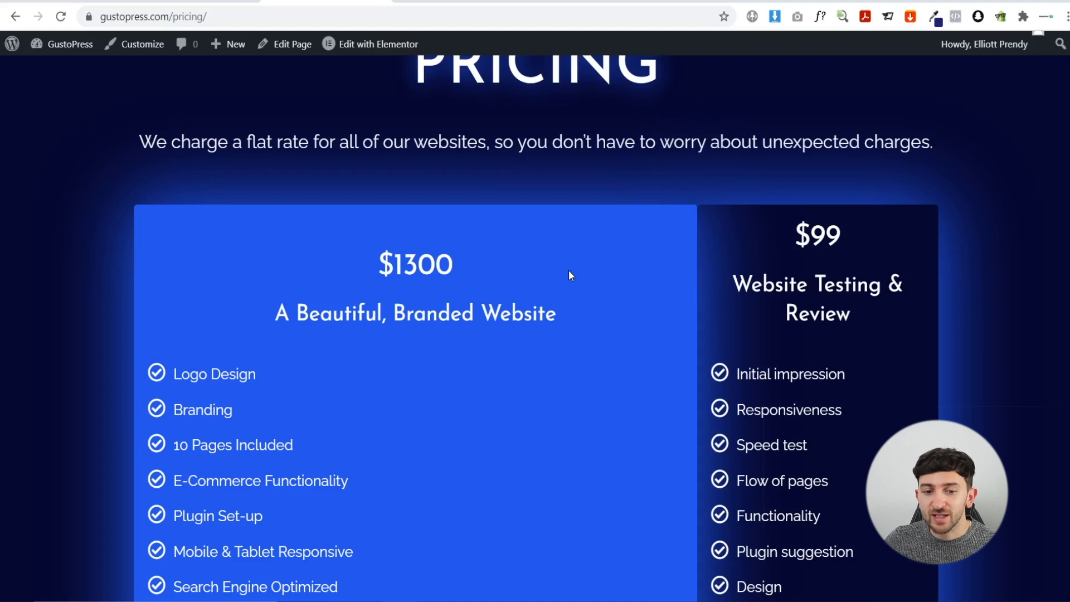
{"action": "scroll", "coordinate": [568, 269], "scroll_direction": "up", "scroll_amount": 3}
{"action": "left_click", "coordinate": [364, 52]}
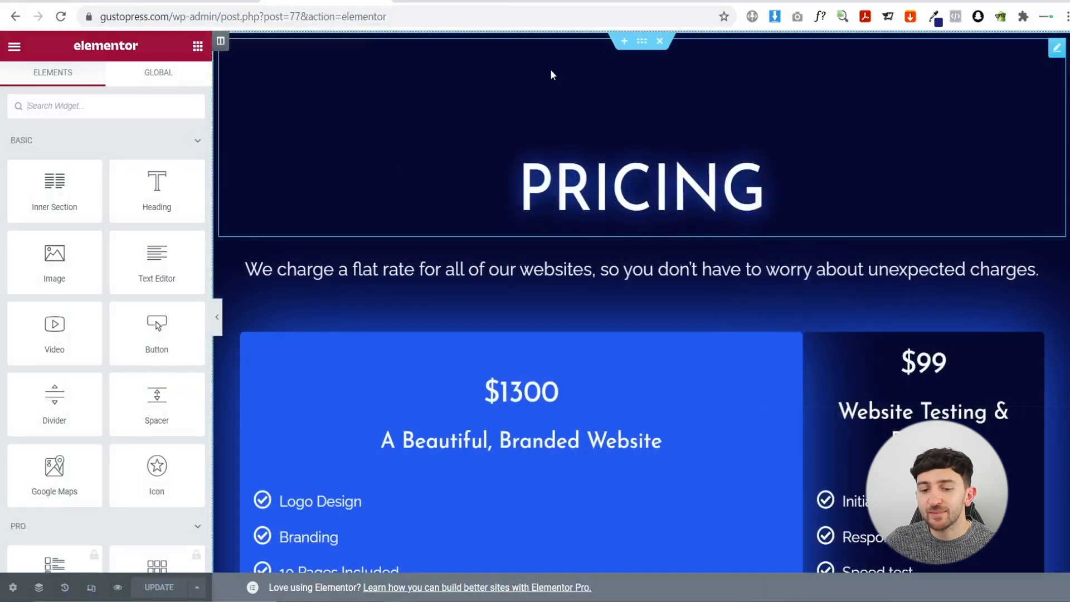
- Change the $1300 price heading to $500 as a trial, then restore it to $1300
{"action": "scroll", "coordinate": [575, 235], "scroll_direction": "down", "scroll_amount": 3}
{"action": "left_click", "coordinate": [574, 235]}
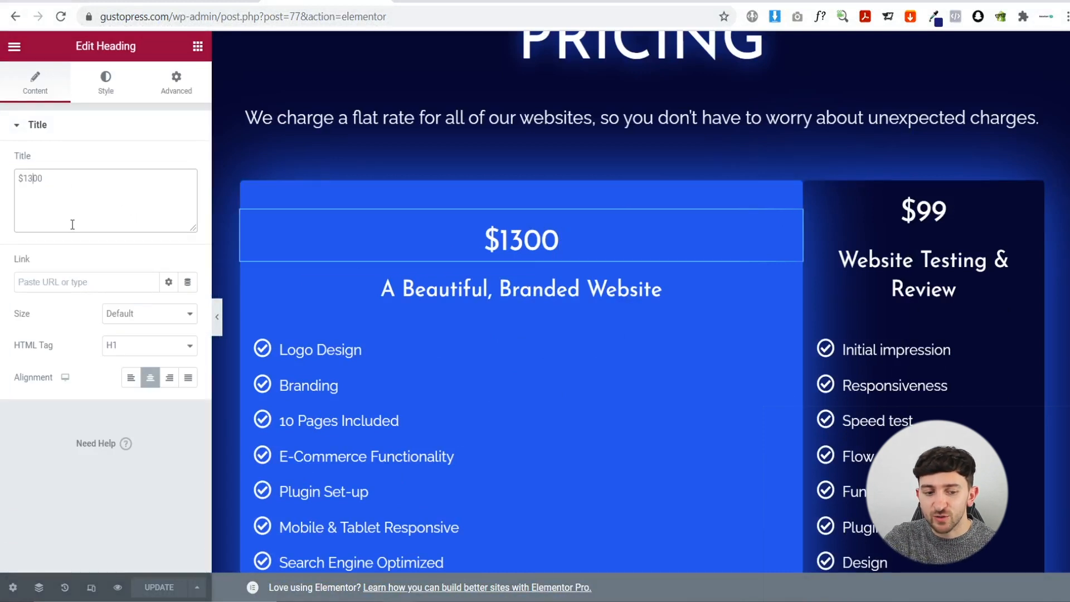
{"action": "key", "text": "BackSpace"}
{"action": "key", "text": "BackSpace"}
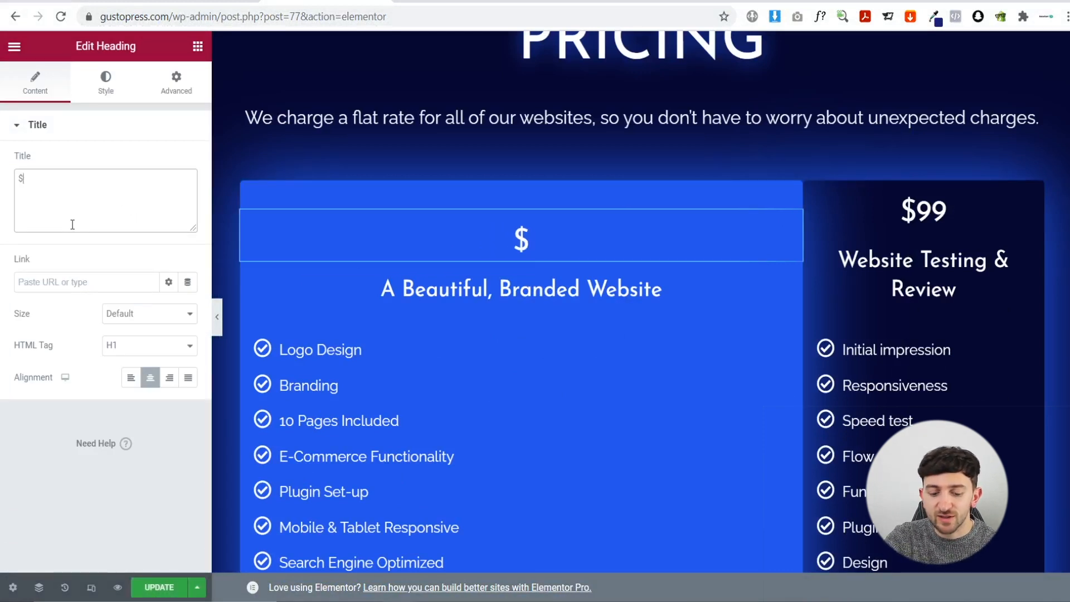
{"action": "type", "text": "00"}
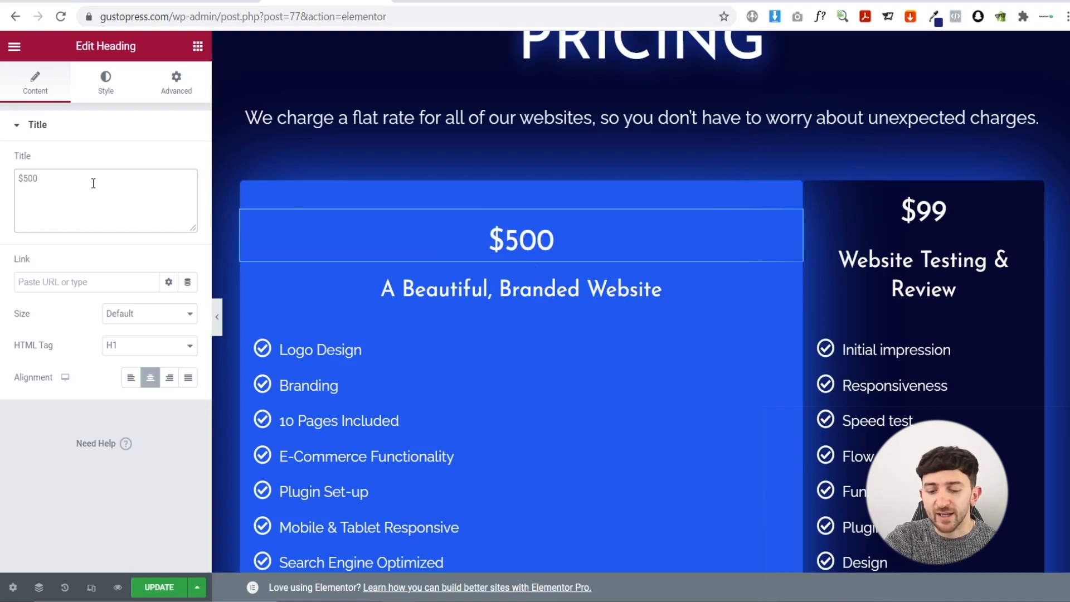
{"action": "key", "text": "BackSpace"}
{"action": "type", "text": "00"}
- Save the Pricing page and view it live
{"action": "left_click", "coordinate": [161, 588]}
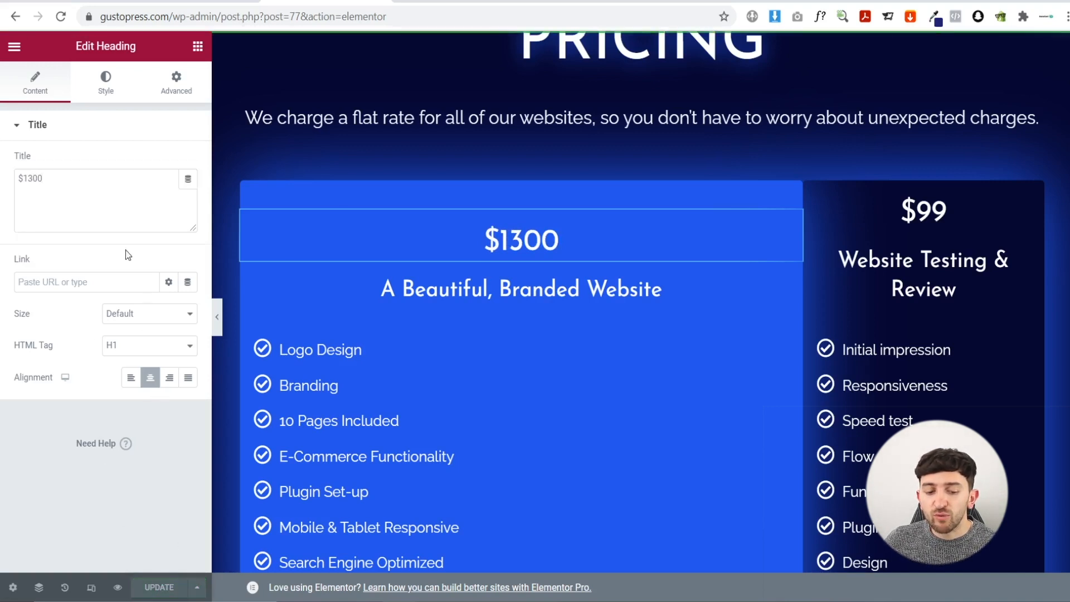
{"action": "left_click", "coordinate": [14, 46]}
{"action": "left_click", "coordinate": [86, 277]}
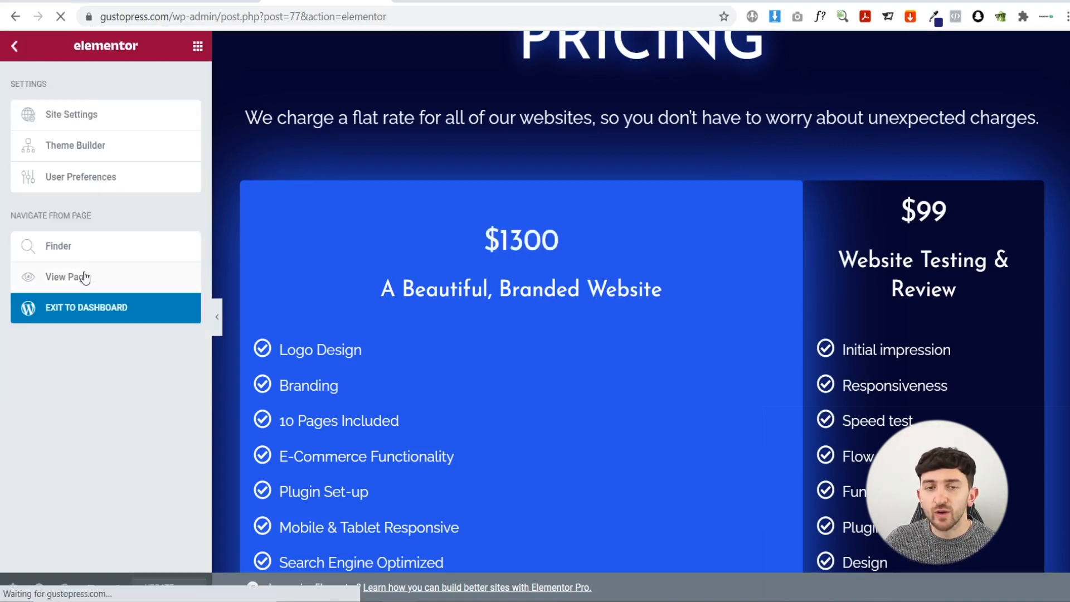